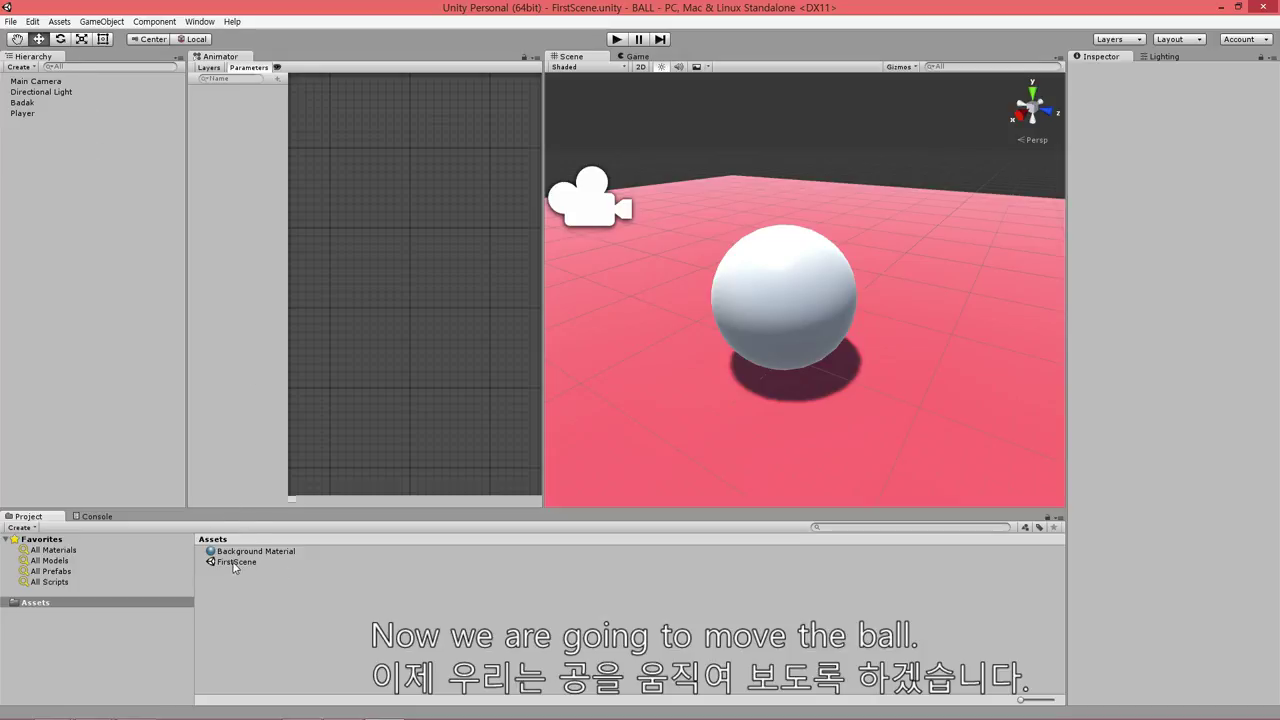
- Select the FirstScene scene asset in the Project panel
click(234, 564)
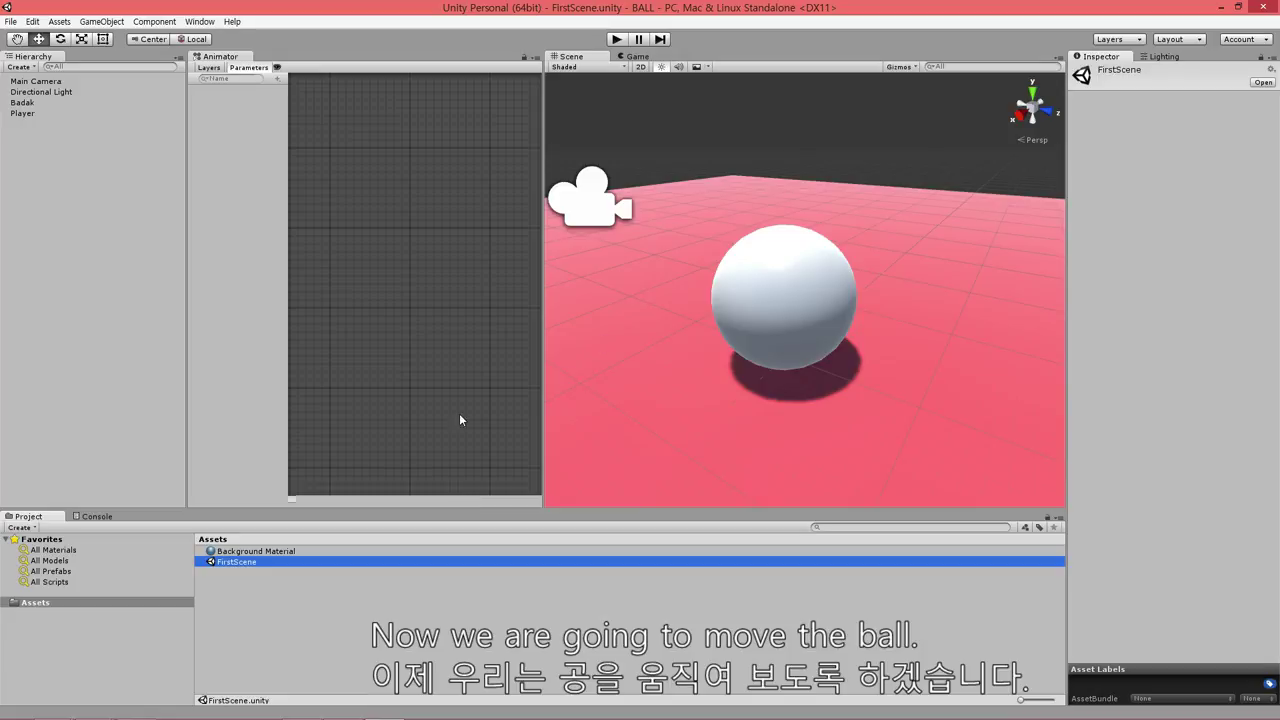
click(272, 617)
click(232, 566)
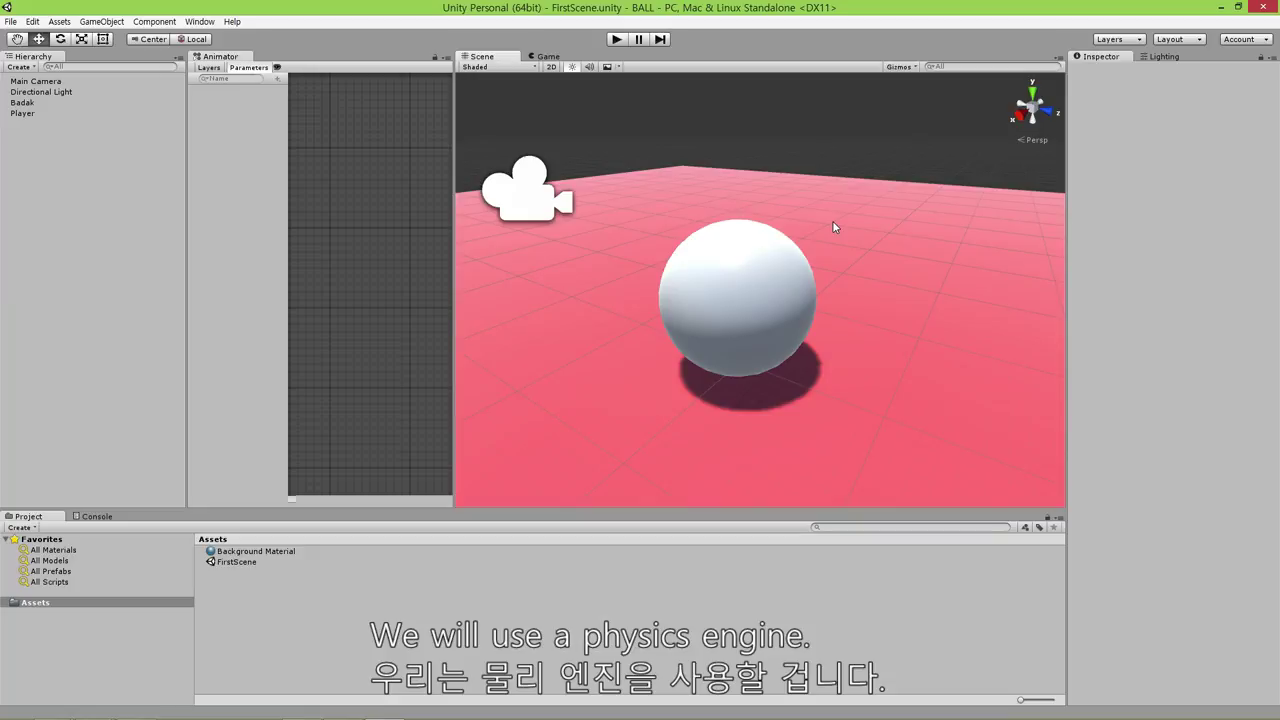
- Alternate between selecting the Player ball and the Badak floor plane, ending with Player selected
click(714, 268)
click(869, 203)
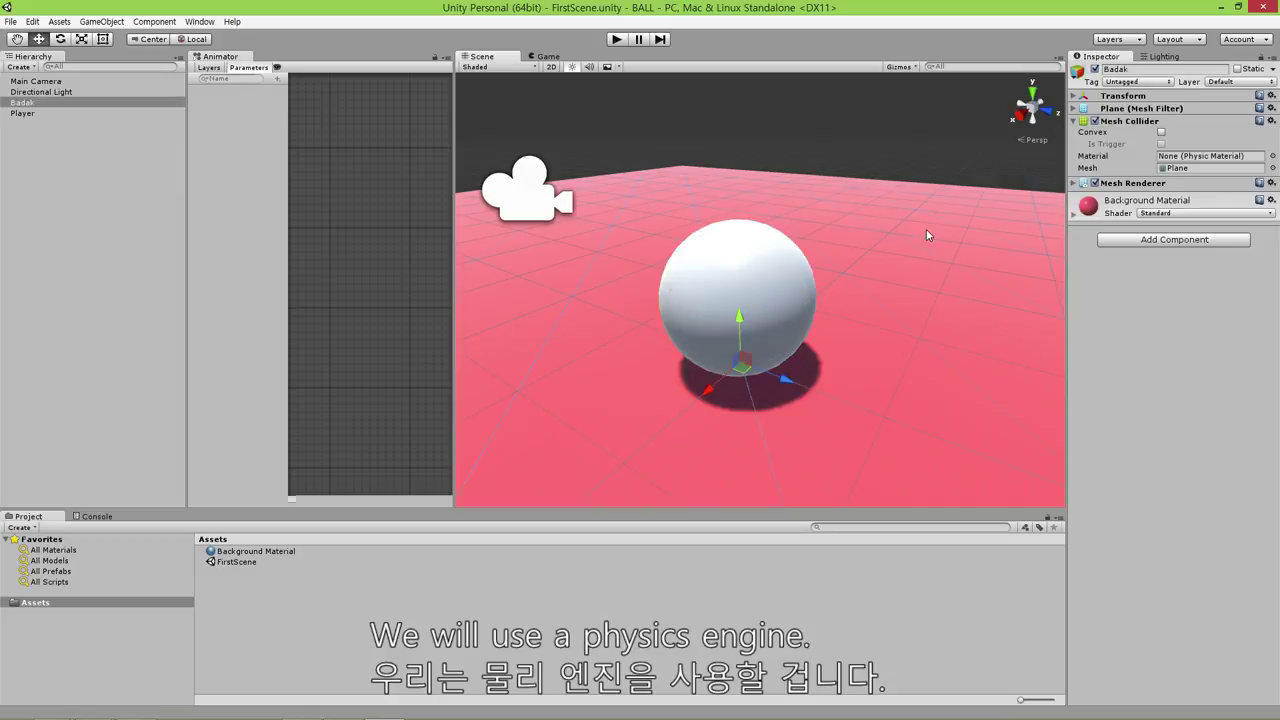
click(810, 153)
click(767, 243)
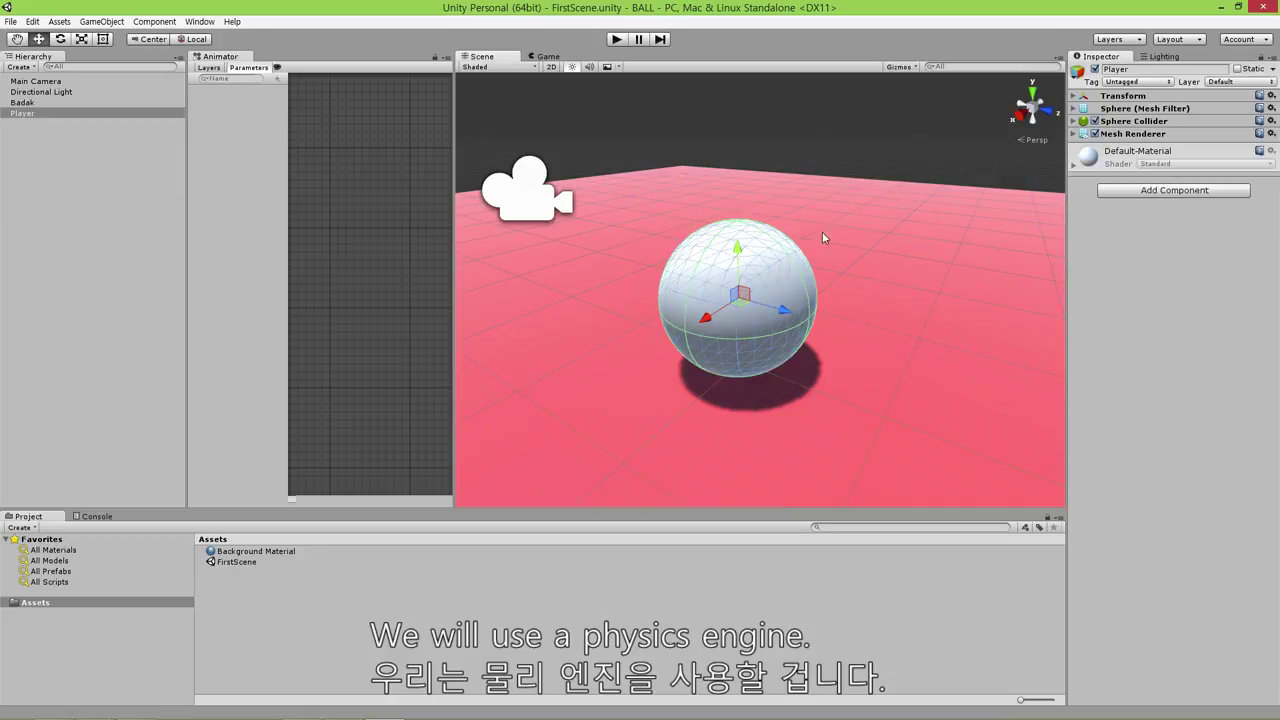
click(863, 186)
click(874, 128)
click(750, 278)
click(820, 232)
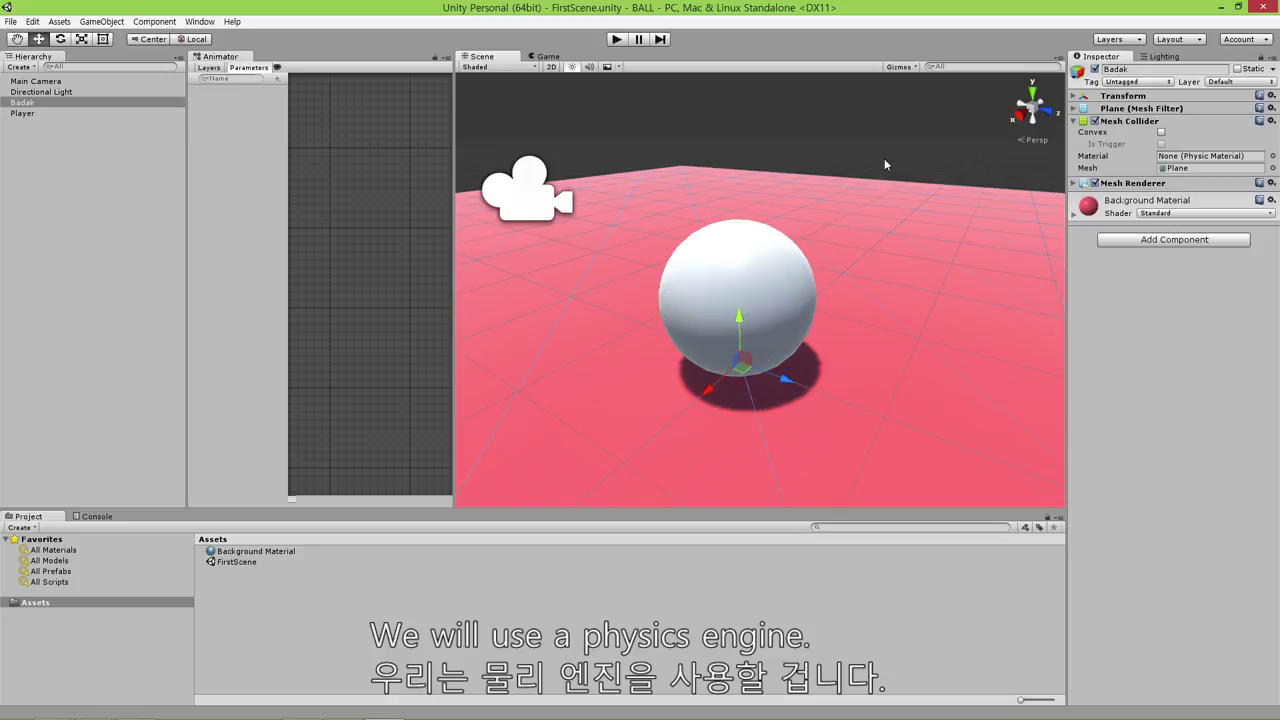
click(763, 271)
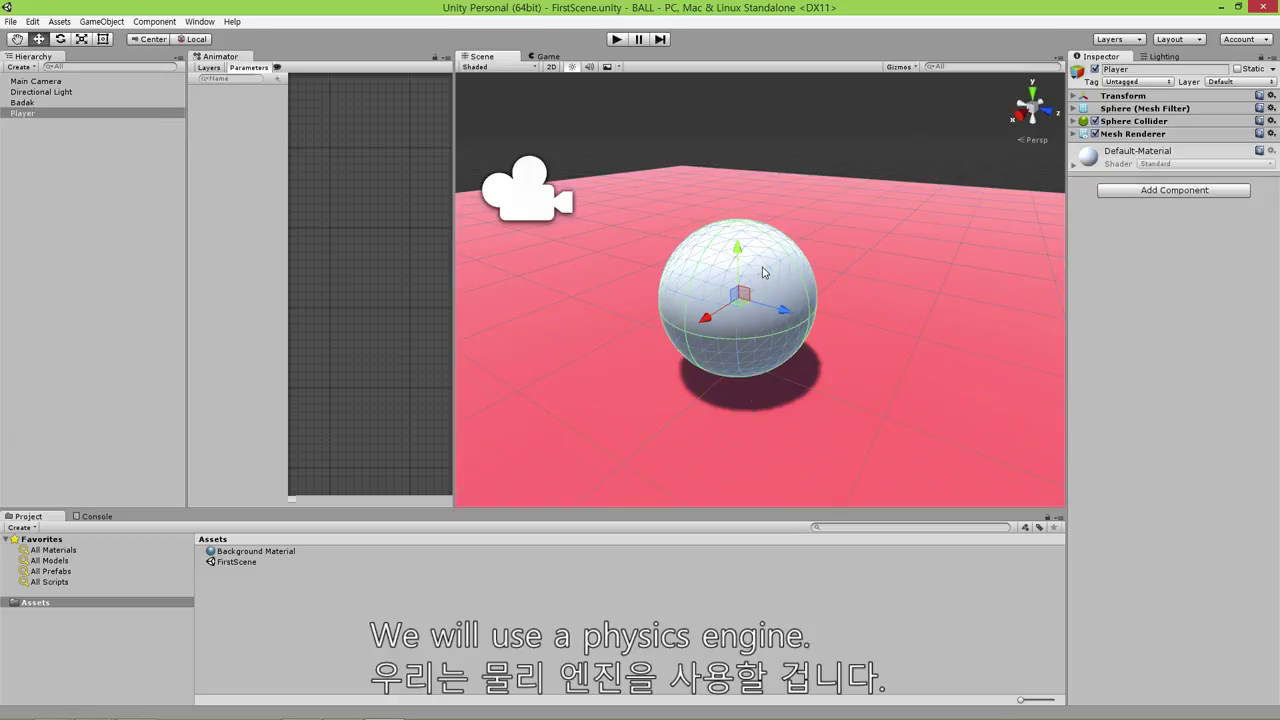
click(873, 118)
click(870, 214)
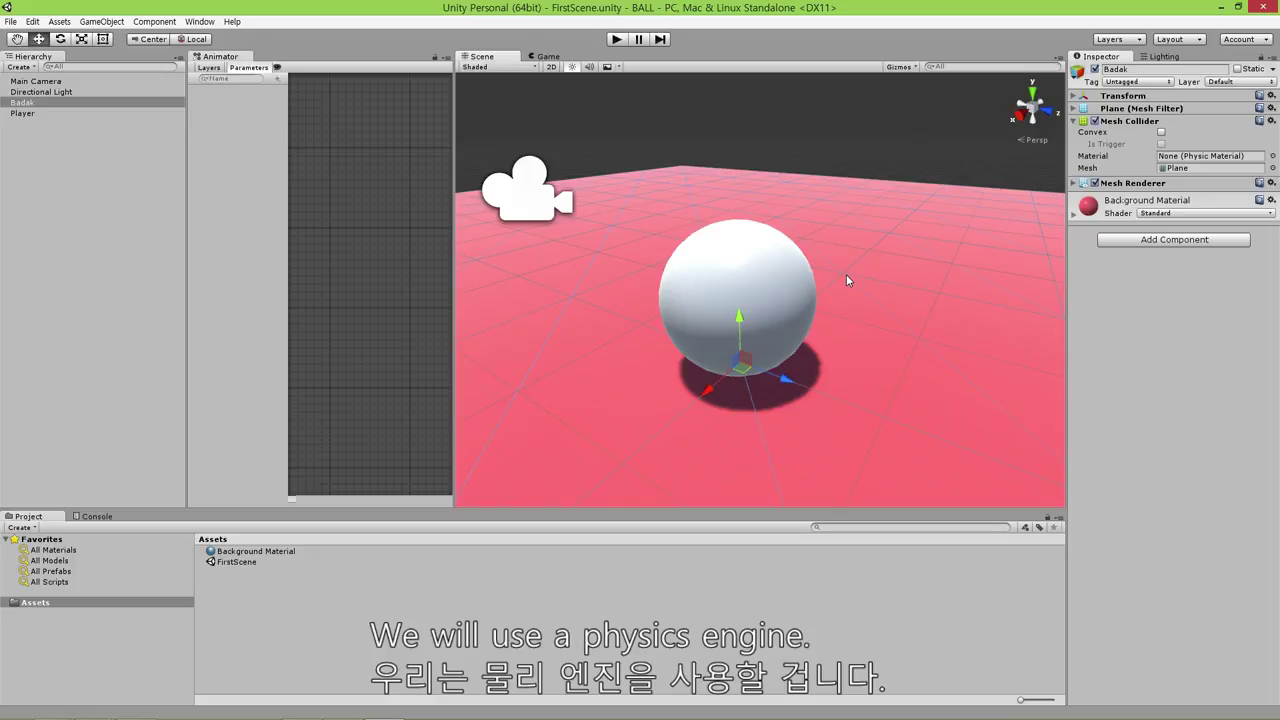
click(760, 300)
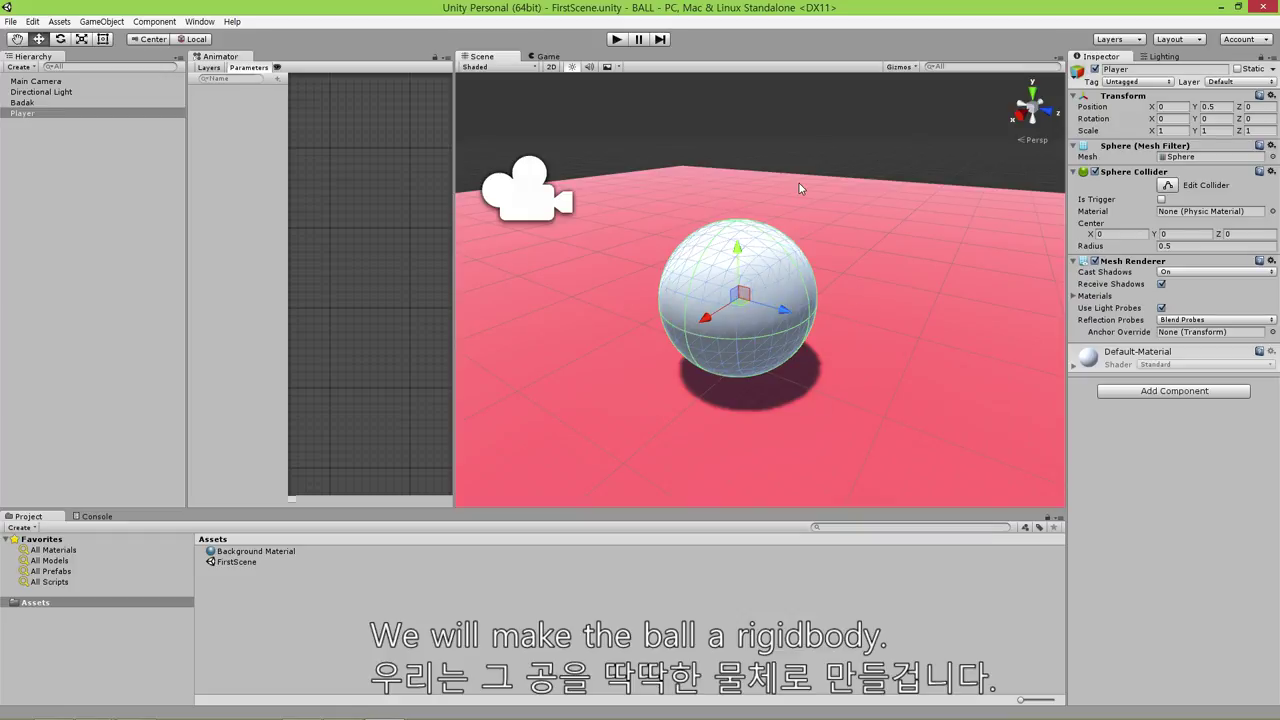
- Clear the selection and select the Player ball
click(777, 133)
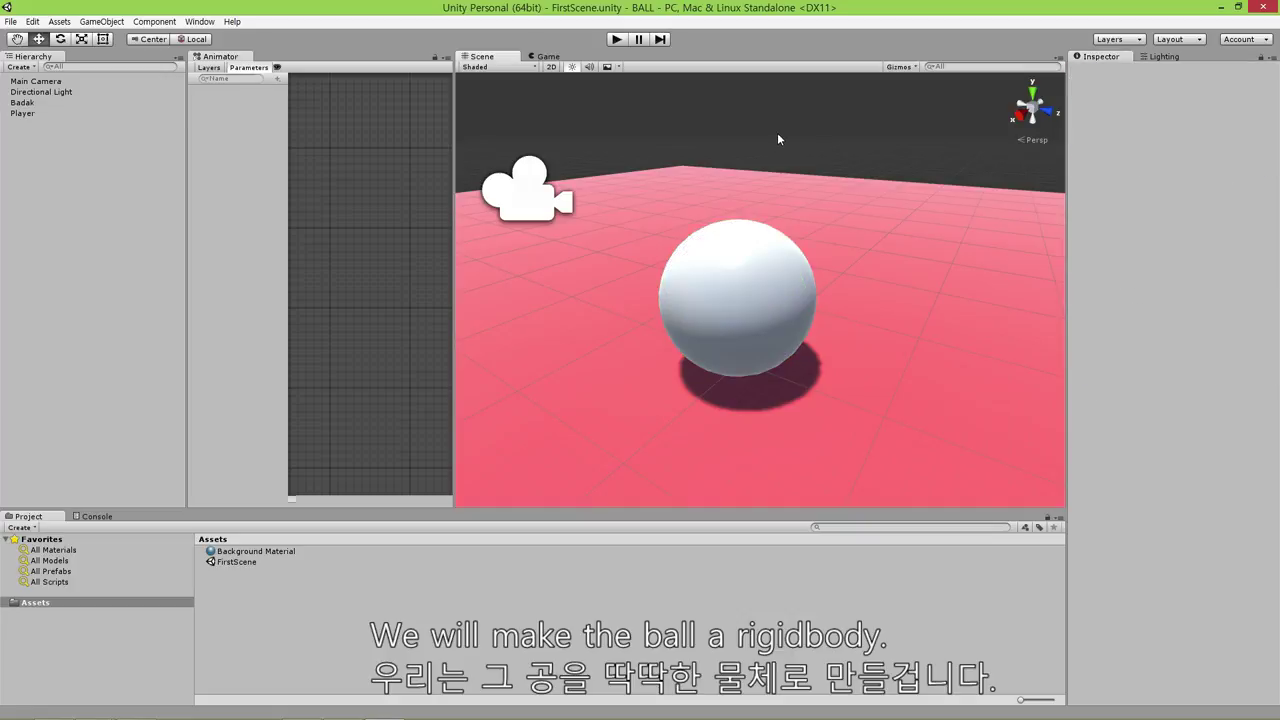
click(736, 279)
click(865, 117)
click(733, 274)
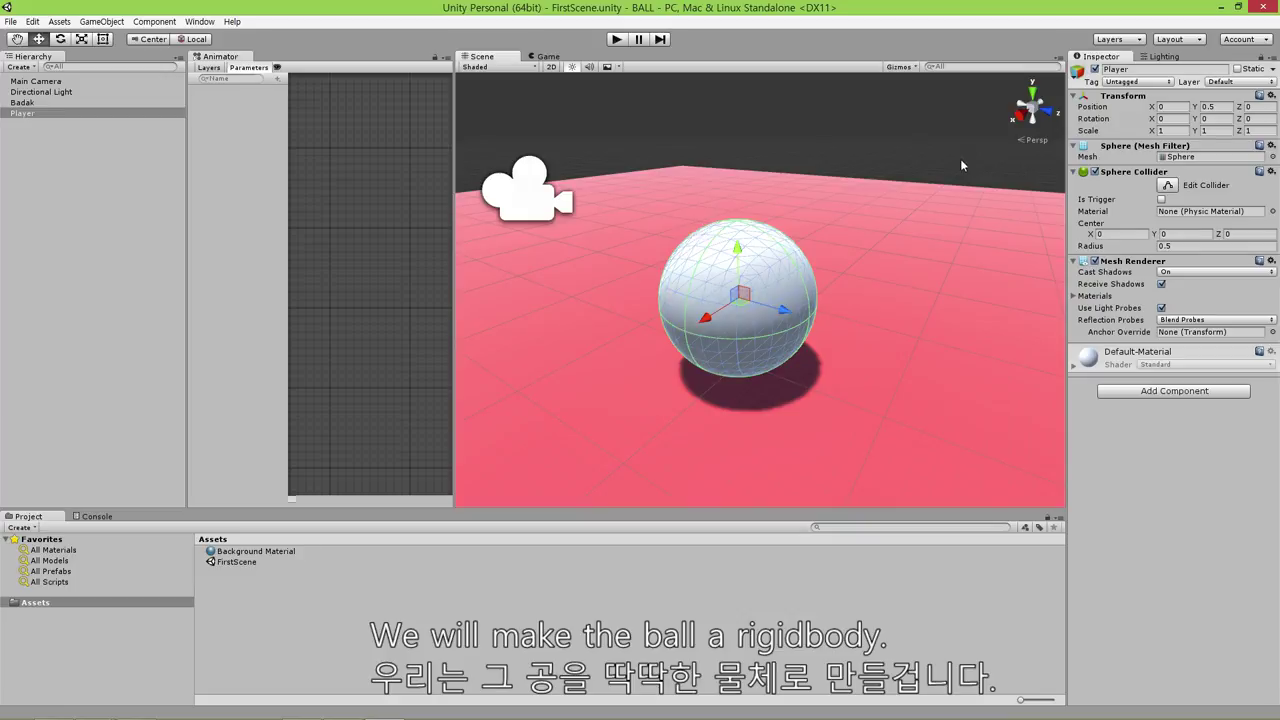
- Collapse the Transform, Mesh Filter, Sphere Collider and Mesh Renderer components in the Inspector
click(1074, 95)
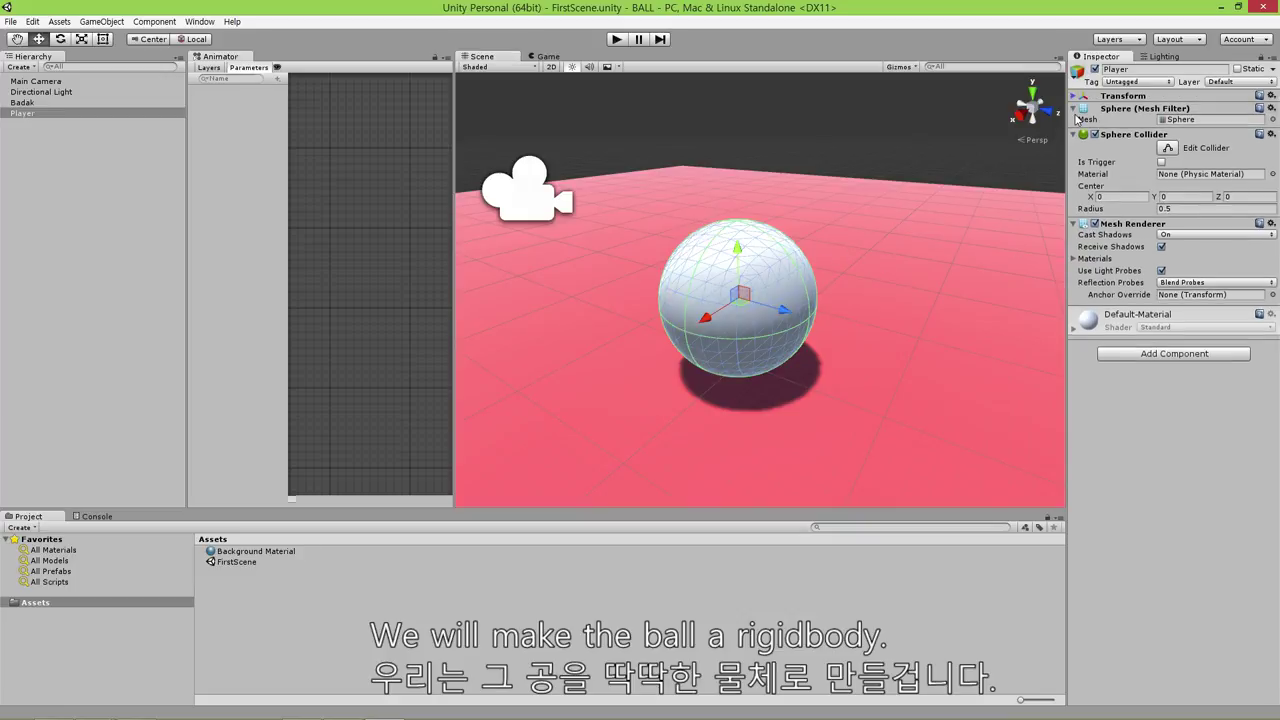
click(1074, 108)
click(1074, 120)
click(1074, 133)
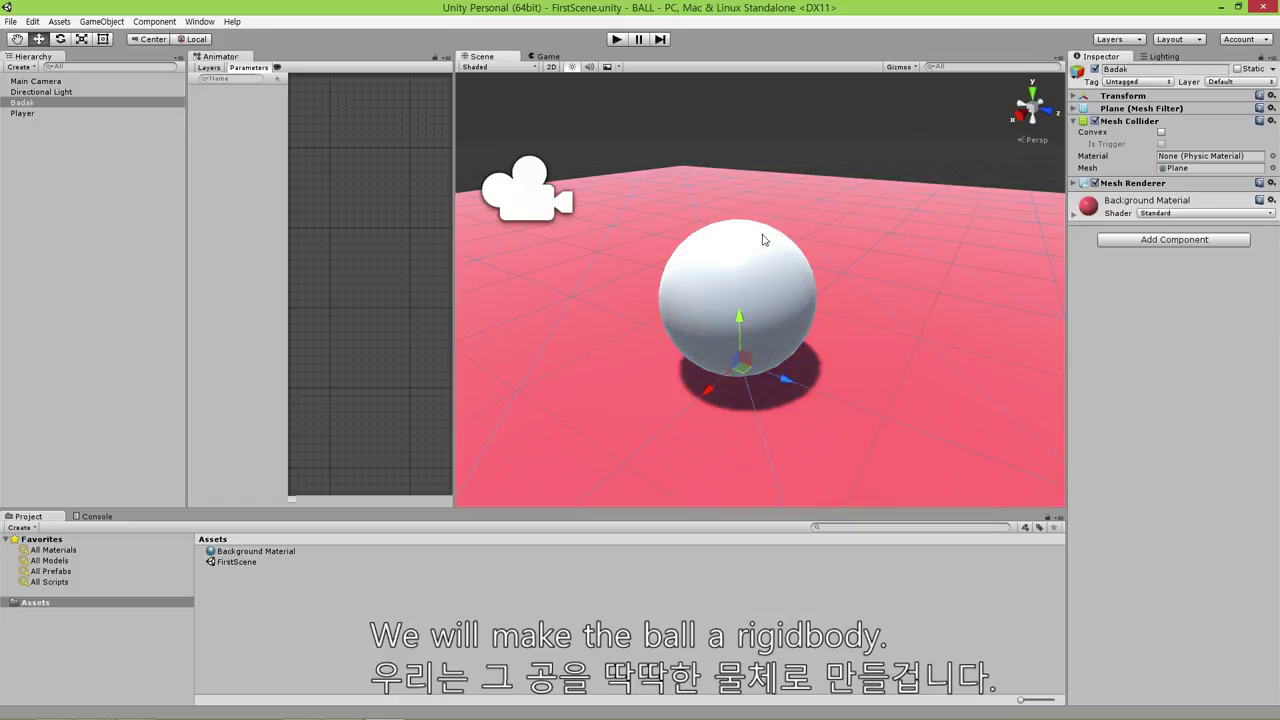
- Add a Rigidbody to the Player ball via Component > Physics > Rigidbody
click(155, 22)
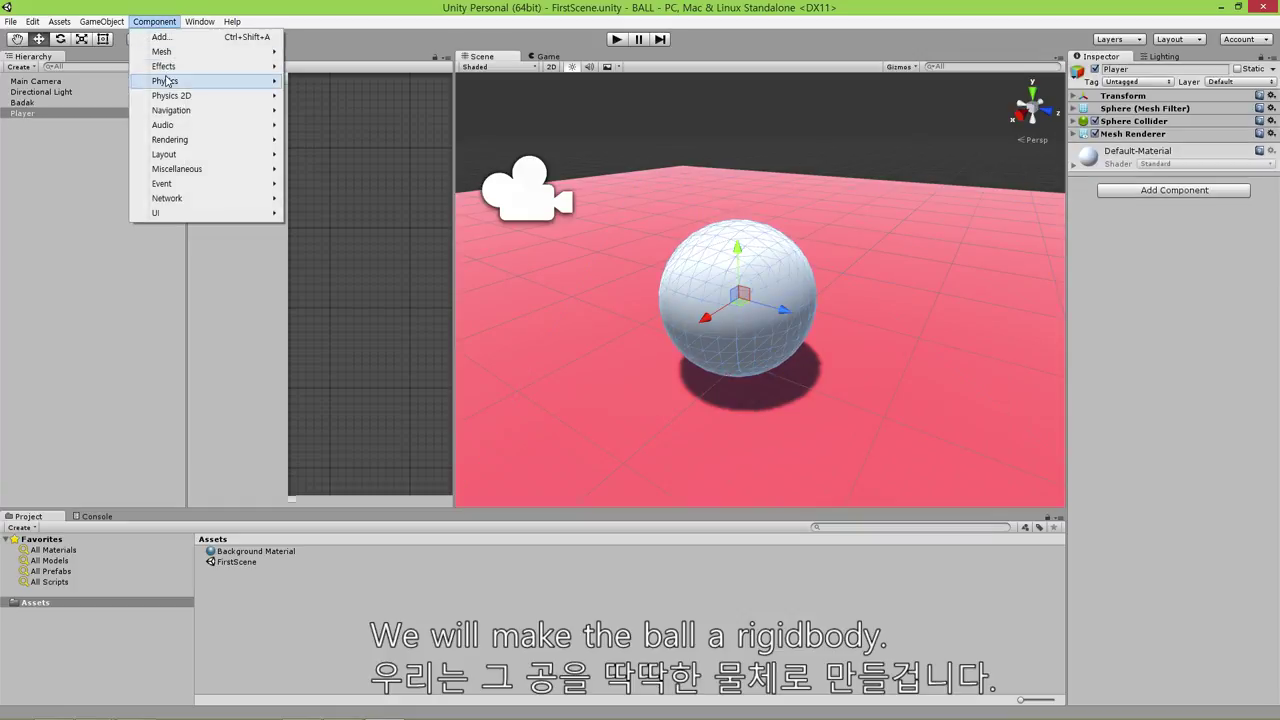
mouse_move(167, 81)
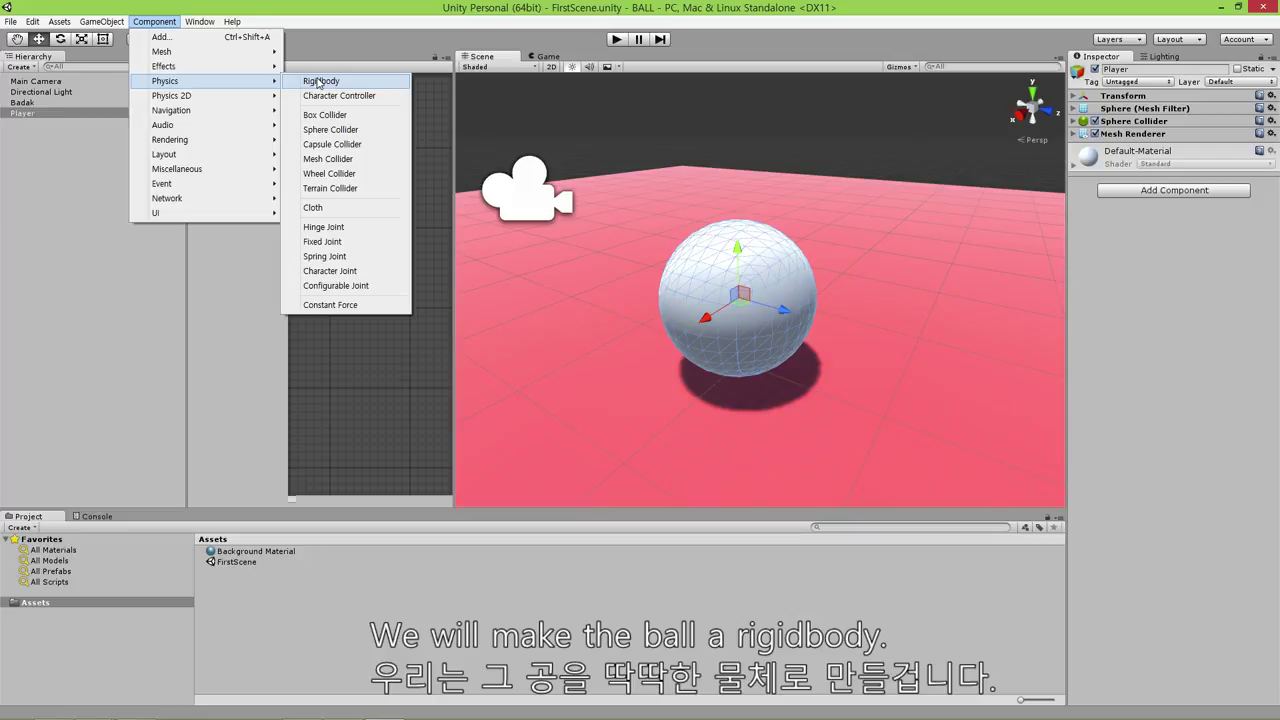
click(318, 82)
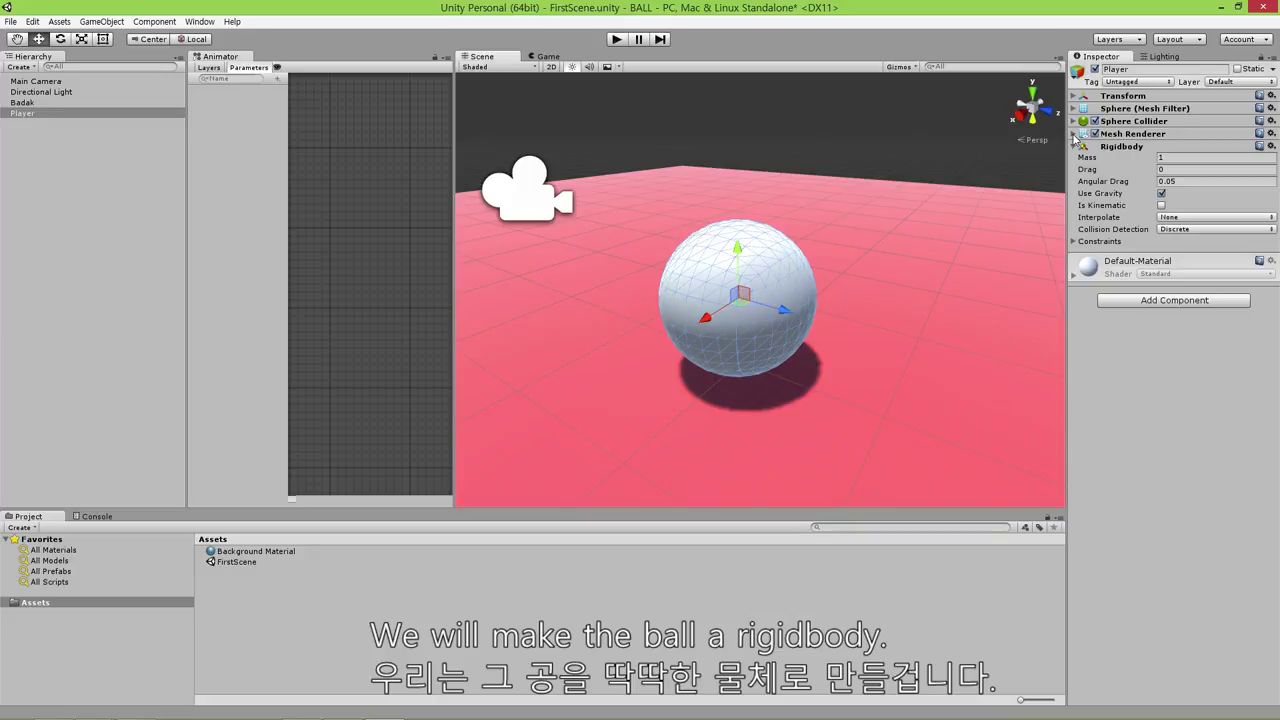
- Expand and then collapse each of Player's components, including the new Rigidbody
click(1074, 133)
click(1074, 121)
click(1074, 108)
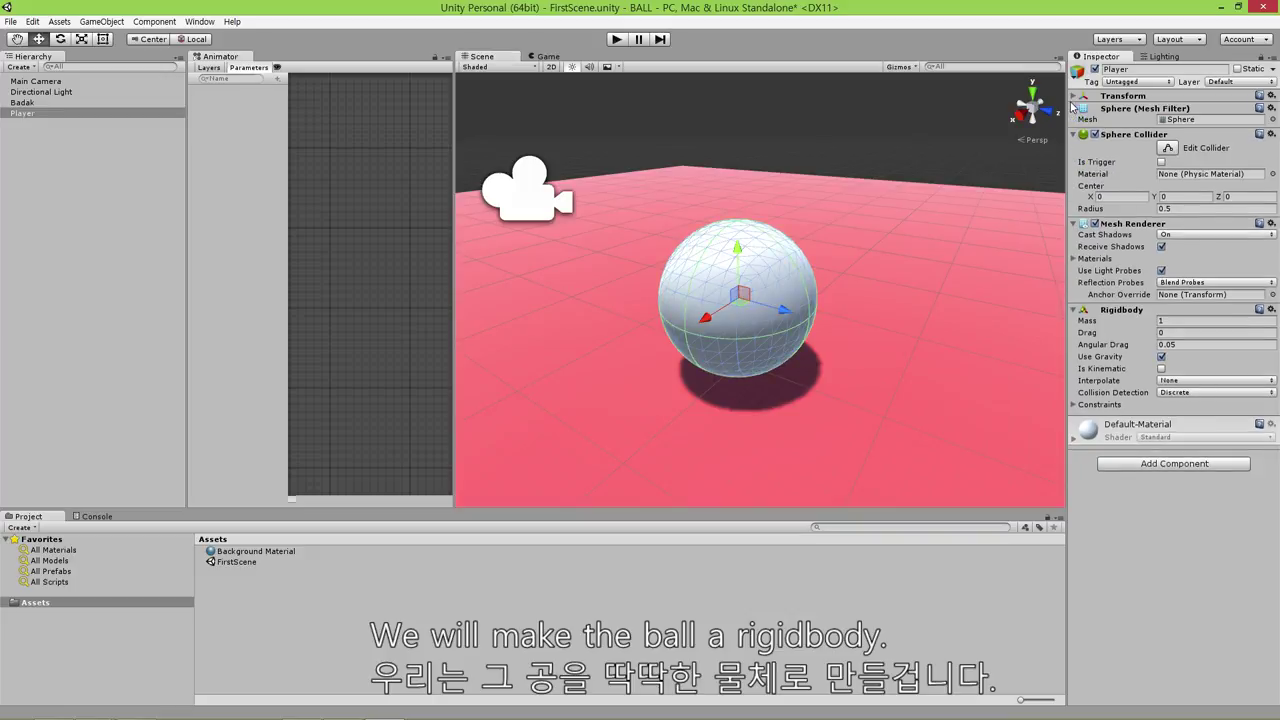
click(1074, 96)
click(1073, 96)
click(1073, 108)
click(1073, 121)
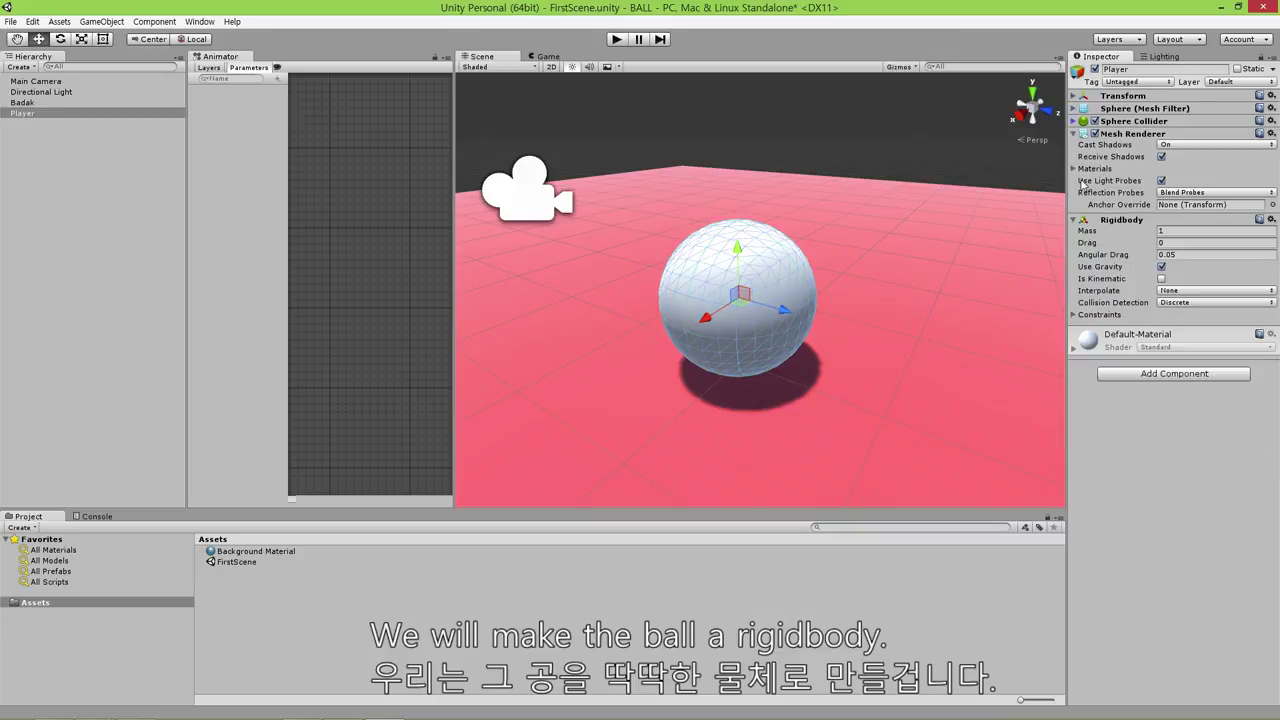
click(1074, 134)
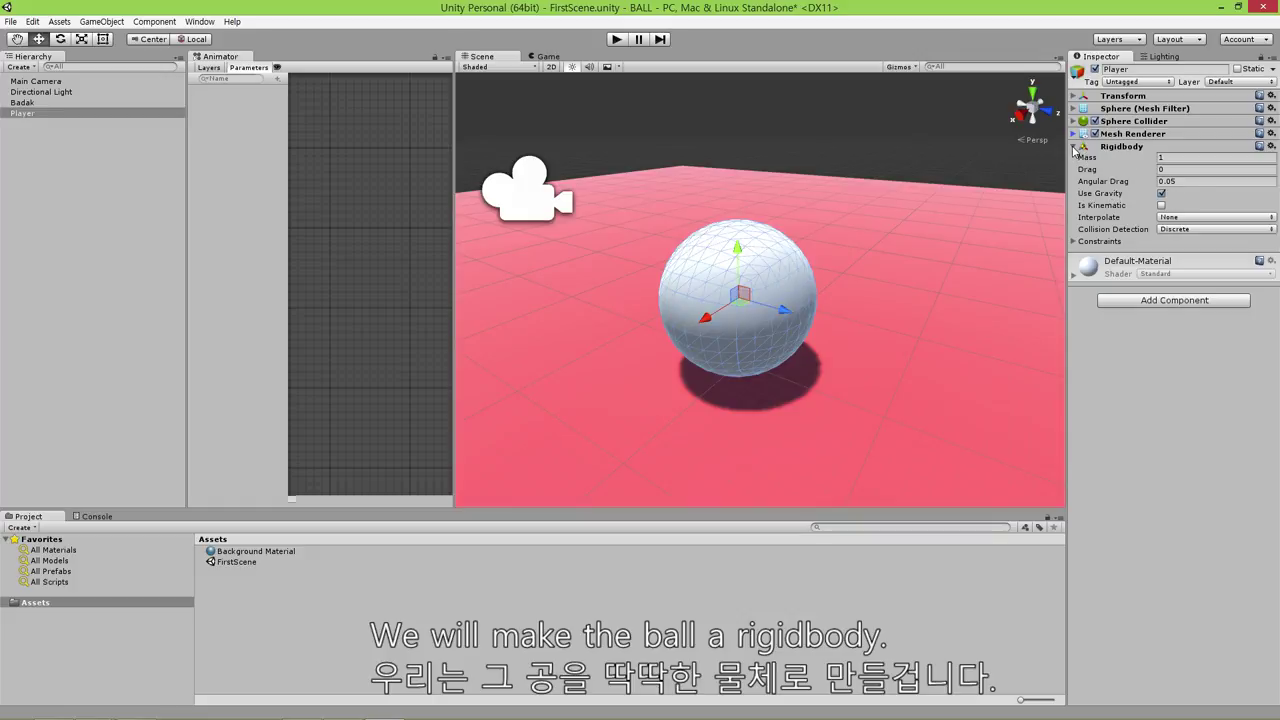
click(1074, 148)
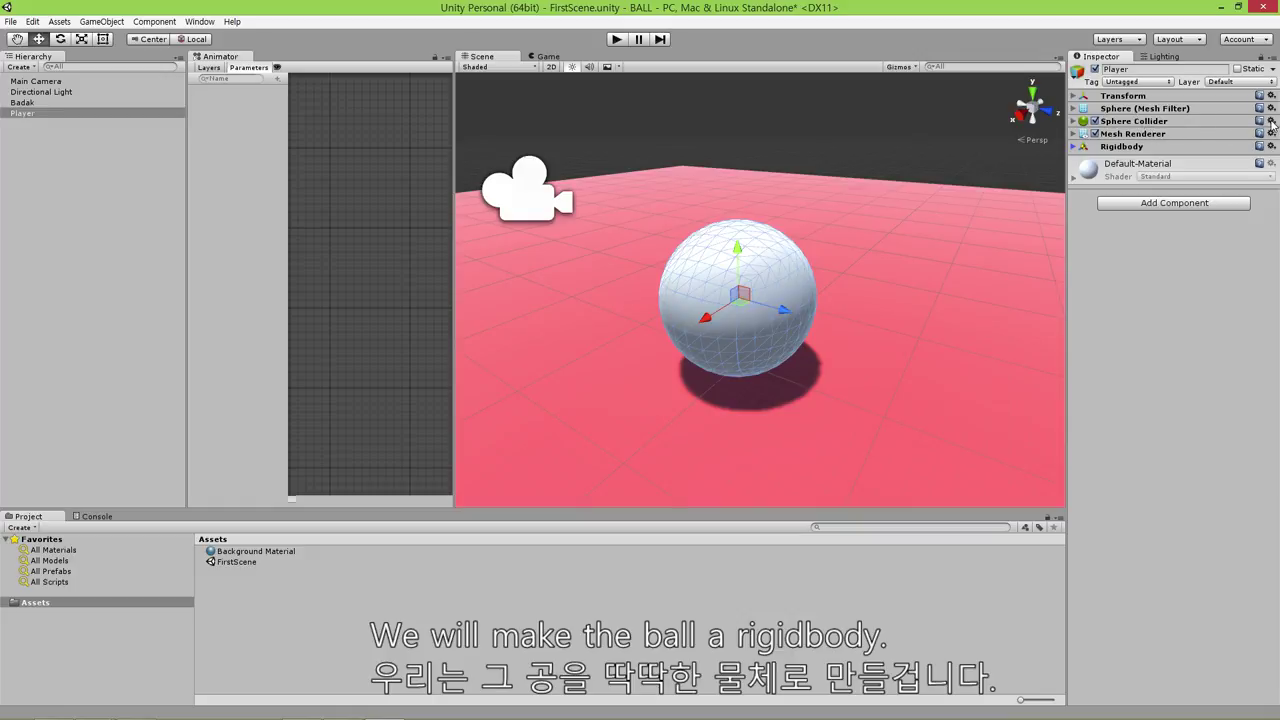
- Move the Sphere Collider down twice below the Rigidbody, then expand both components
click(1271, 121)
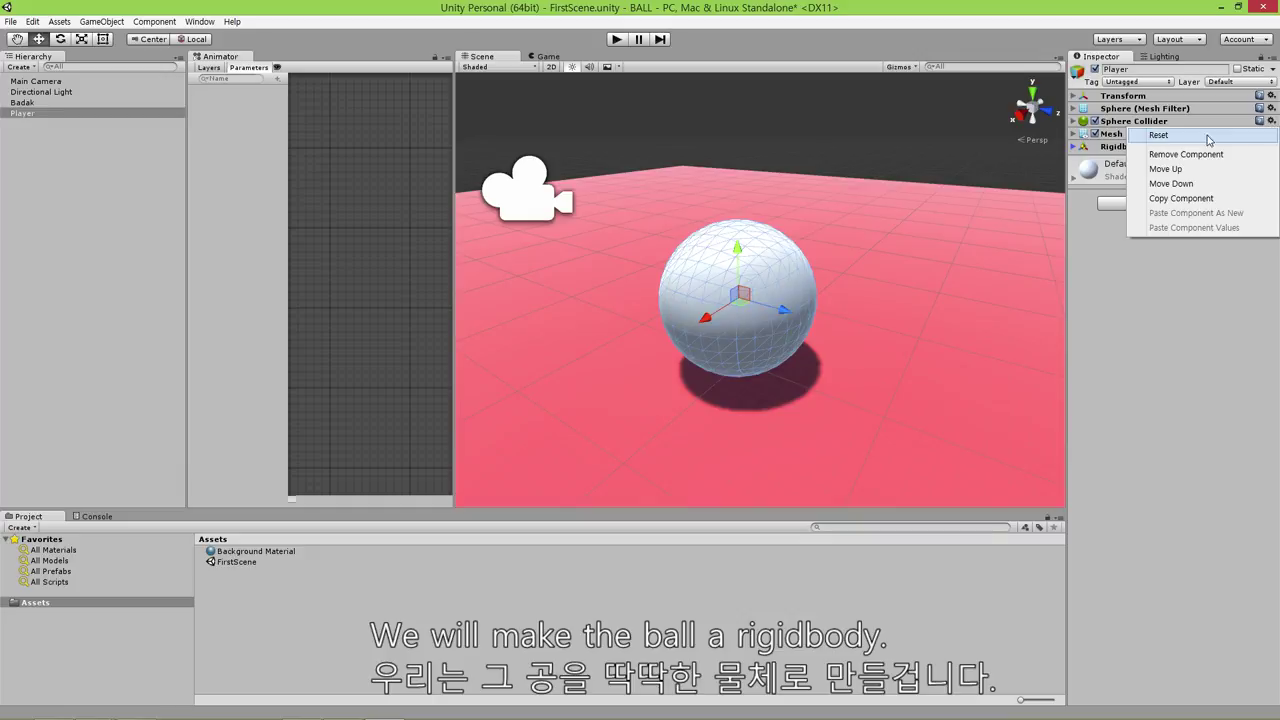
click(1180, 184)
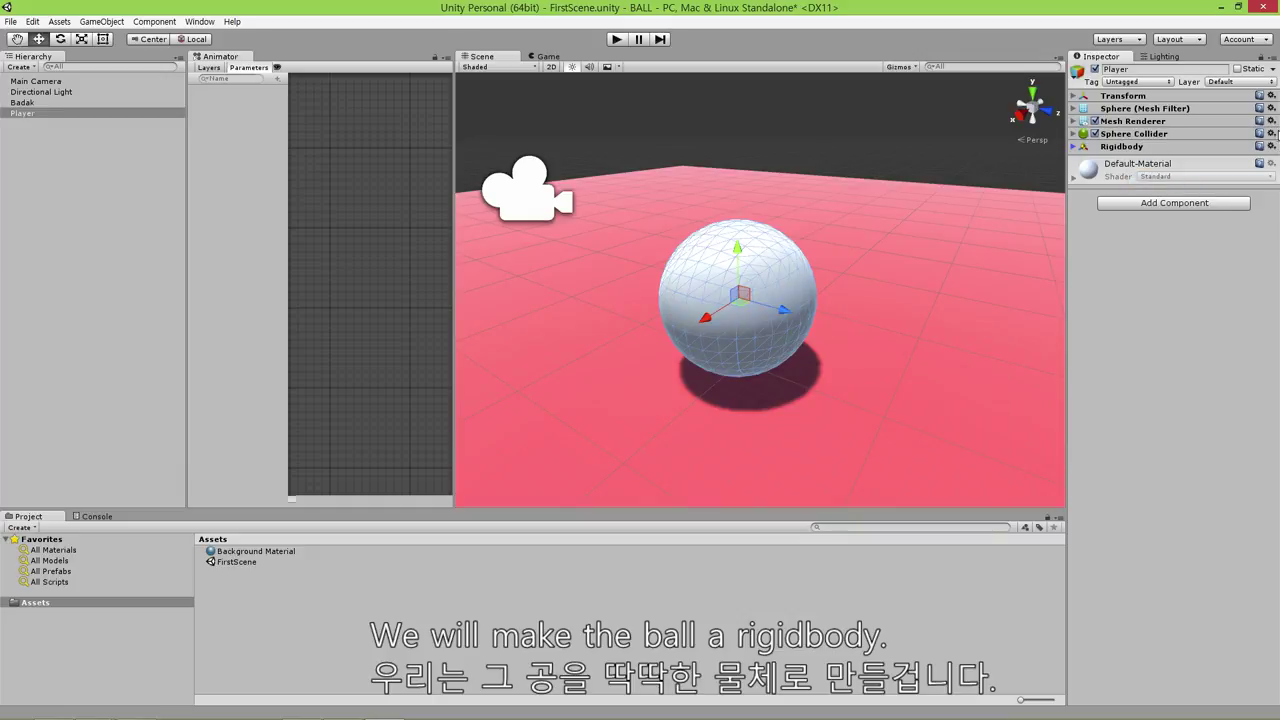
click(1271, 133)
click(1186, 198)
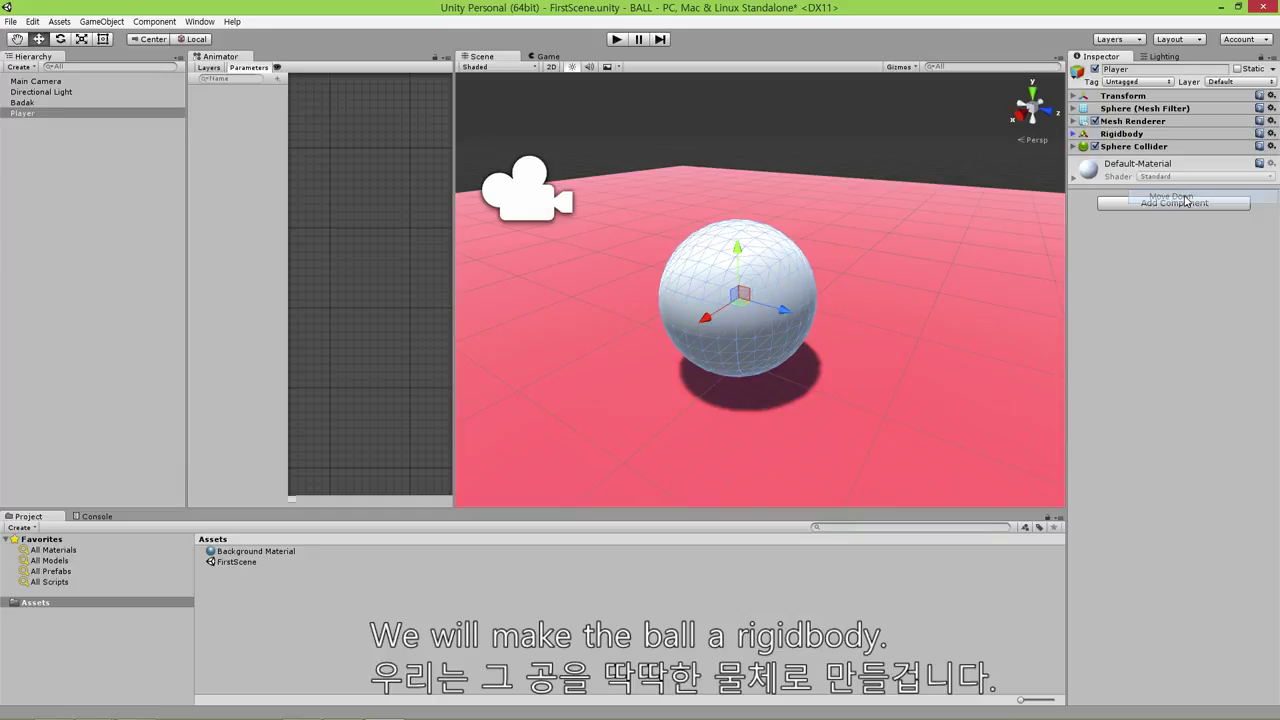
click(1080, 134)
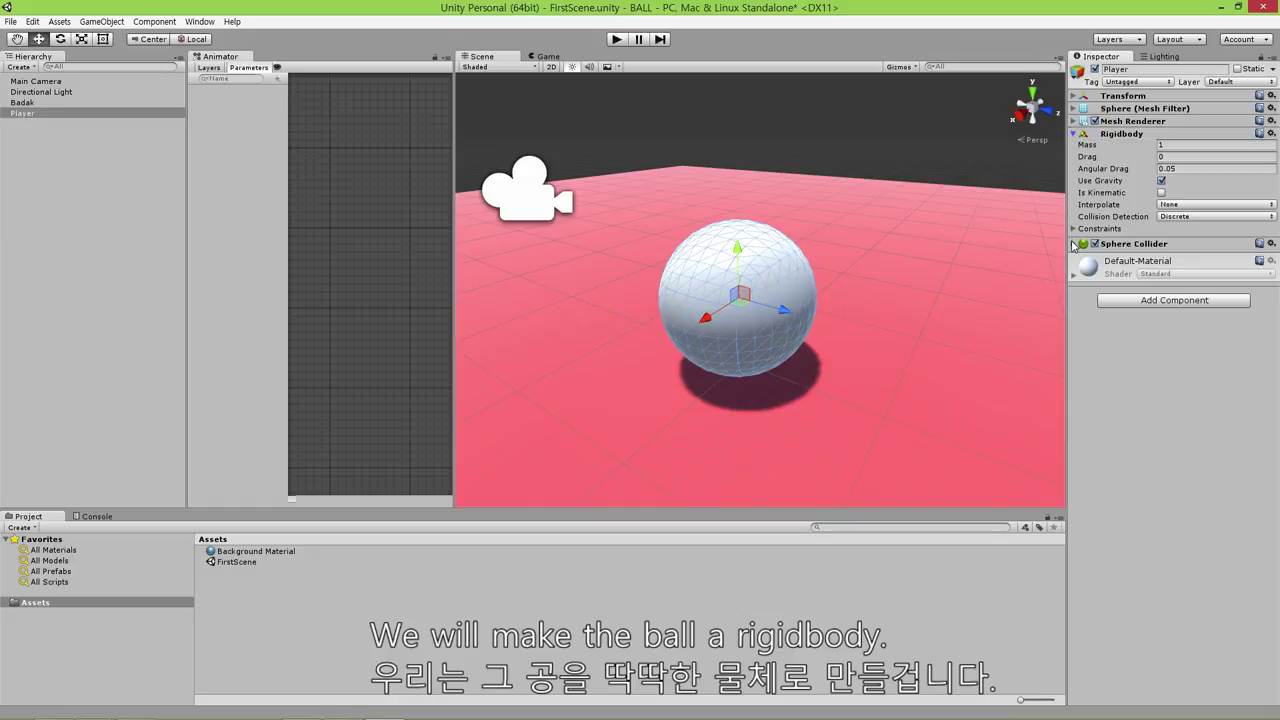
click(1074, 244)
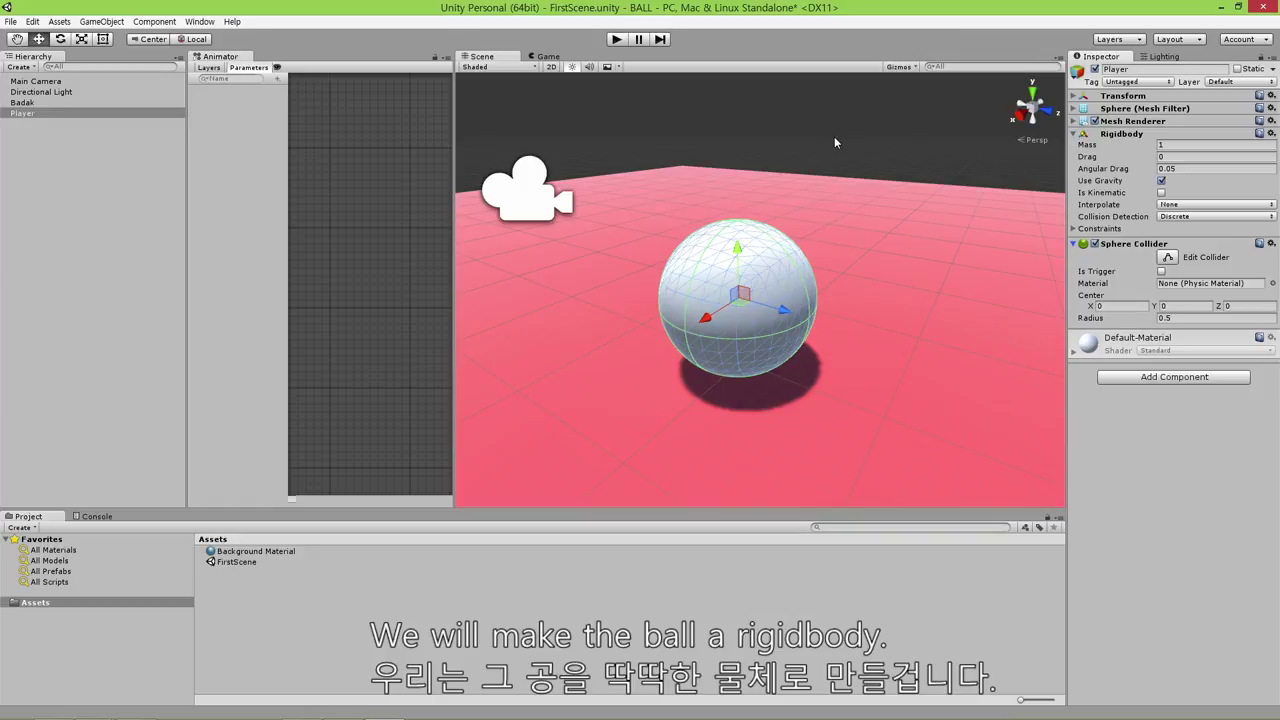
- Save the scene with Ctrl+S, then reselect the Badak floor and Player ball to check components
key(ctrl+s)
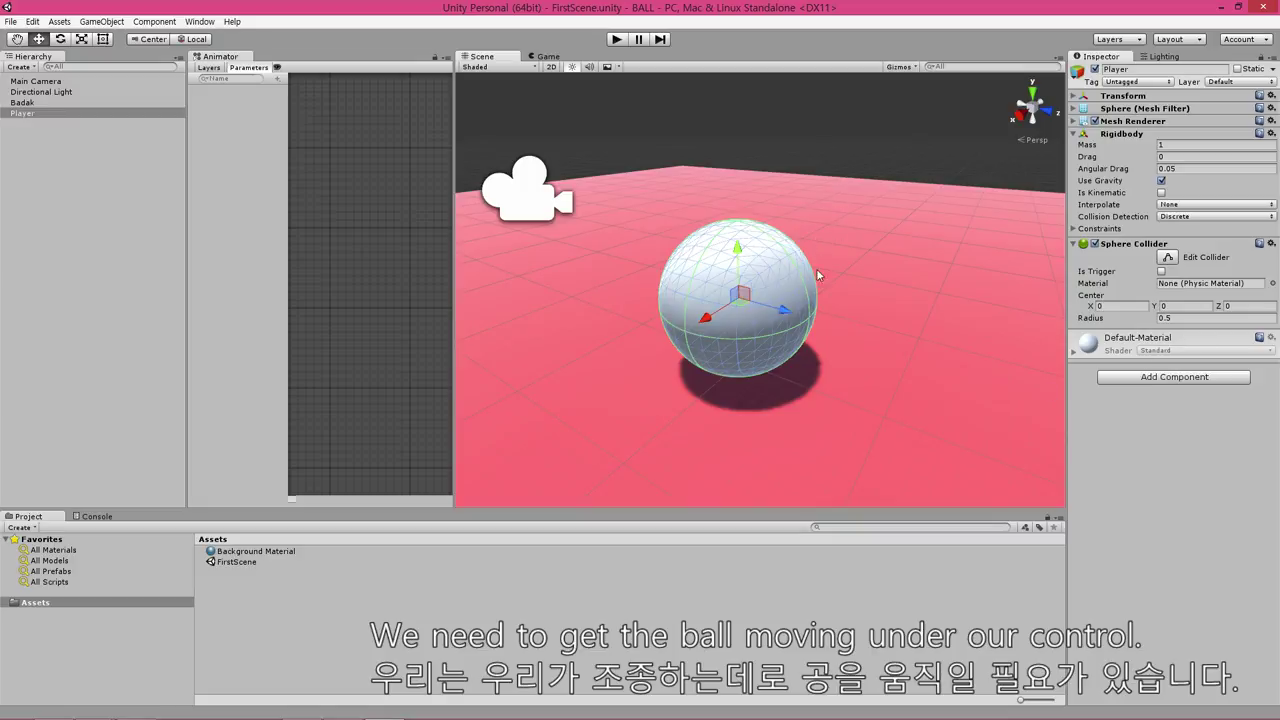
click(836, 142)
click(770, 289)
click(831, 214)
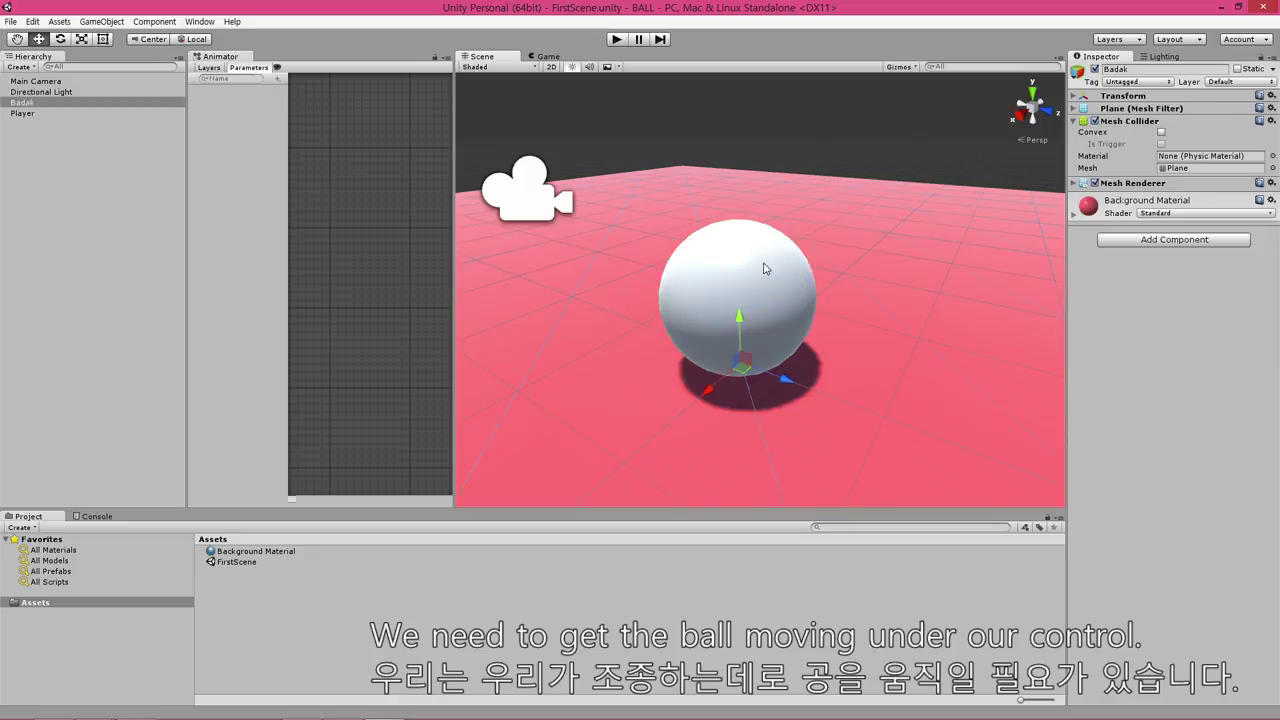
click(764, 268)
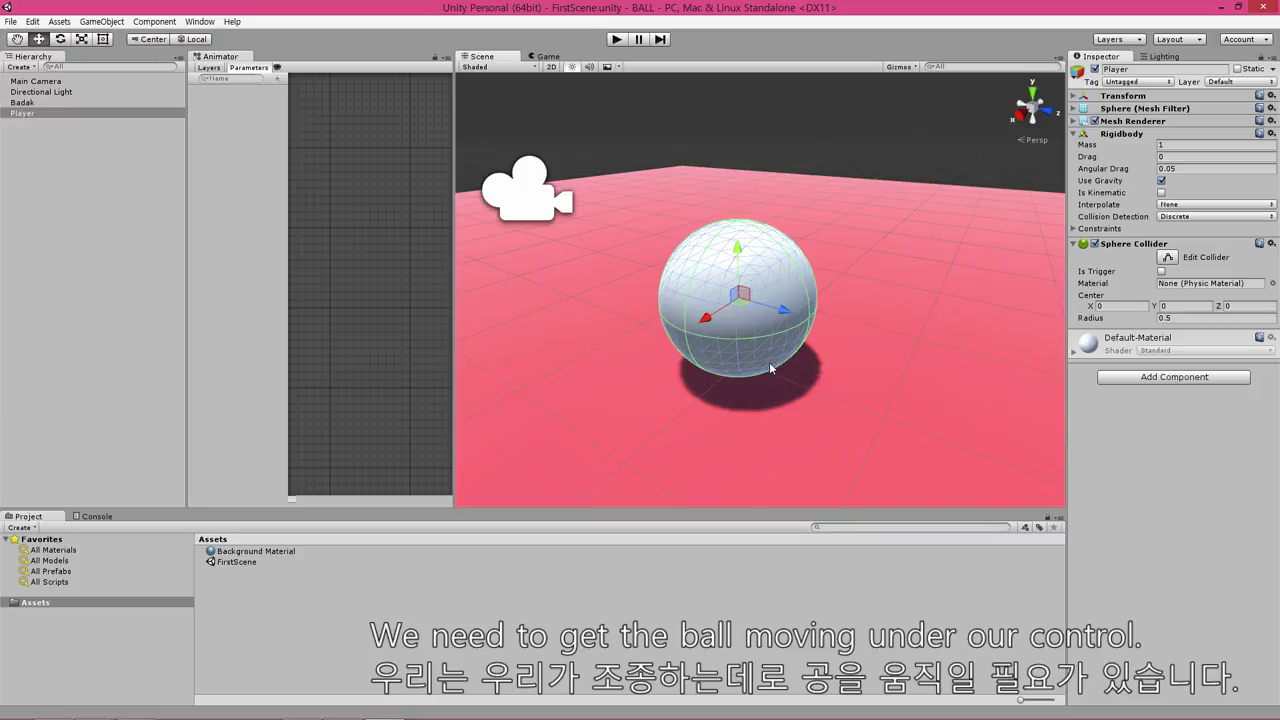
- Start a new script component on Player named PlayerScript with C Sharp as its language
click(1170, 380)
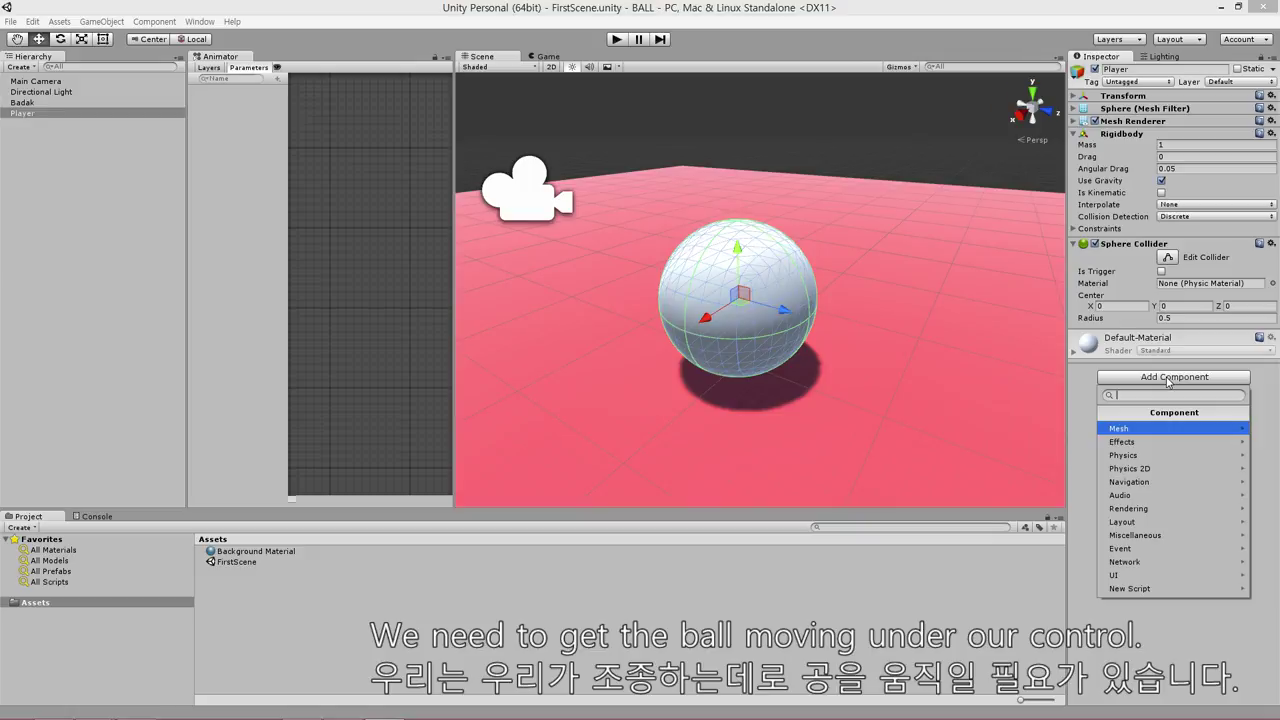
click(1133, 589)
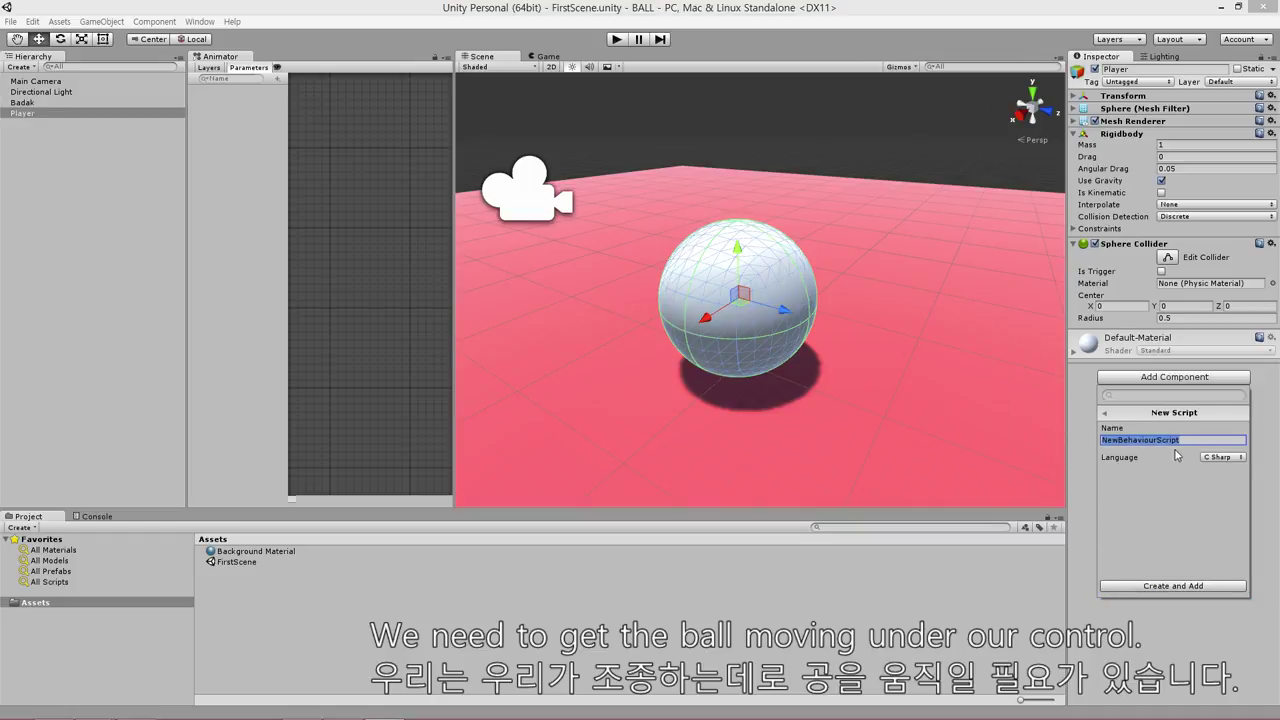
drag(1160, 440, 1102, 441)
text(PlayerScript)
click(1229, 458)
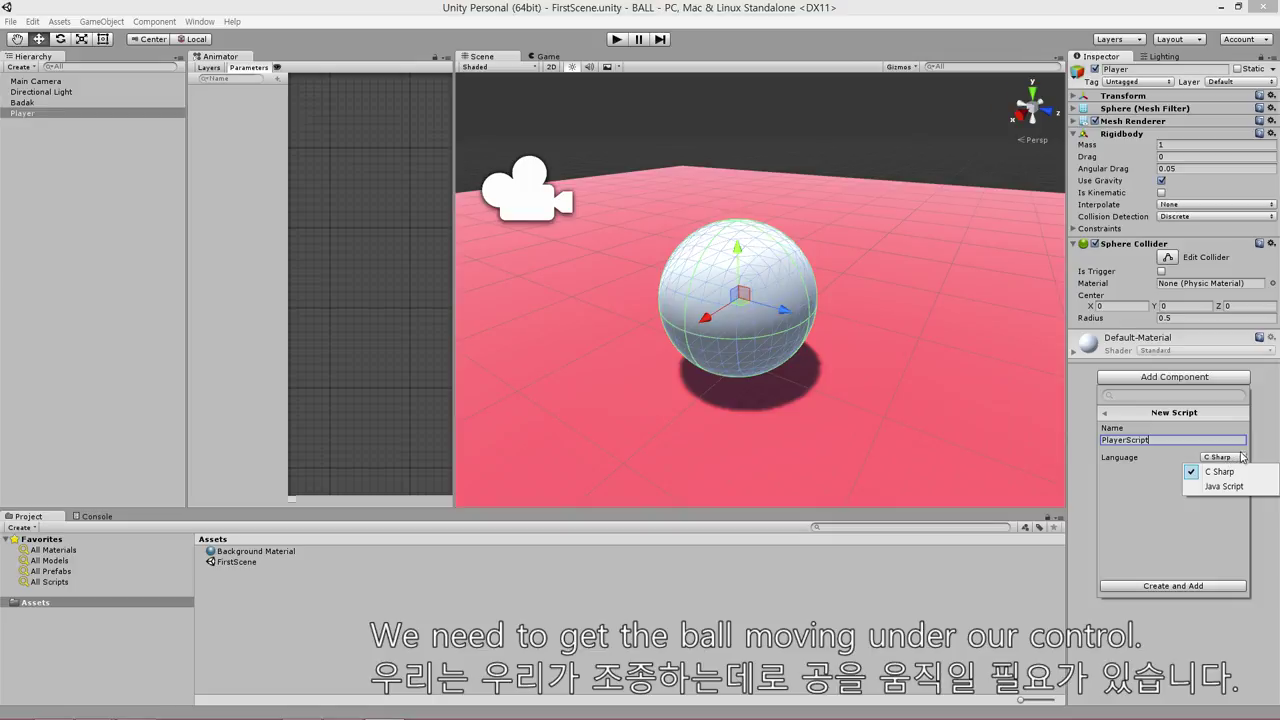
click(1150, 488)
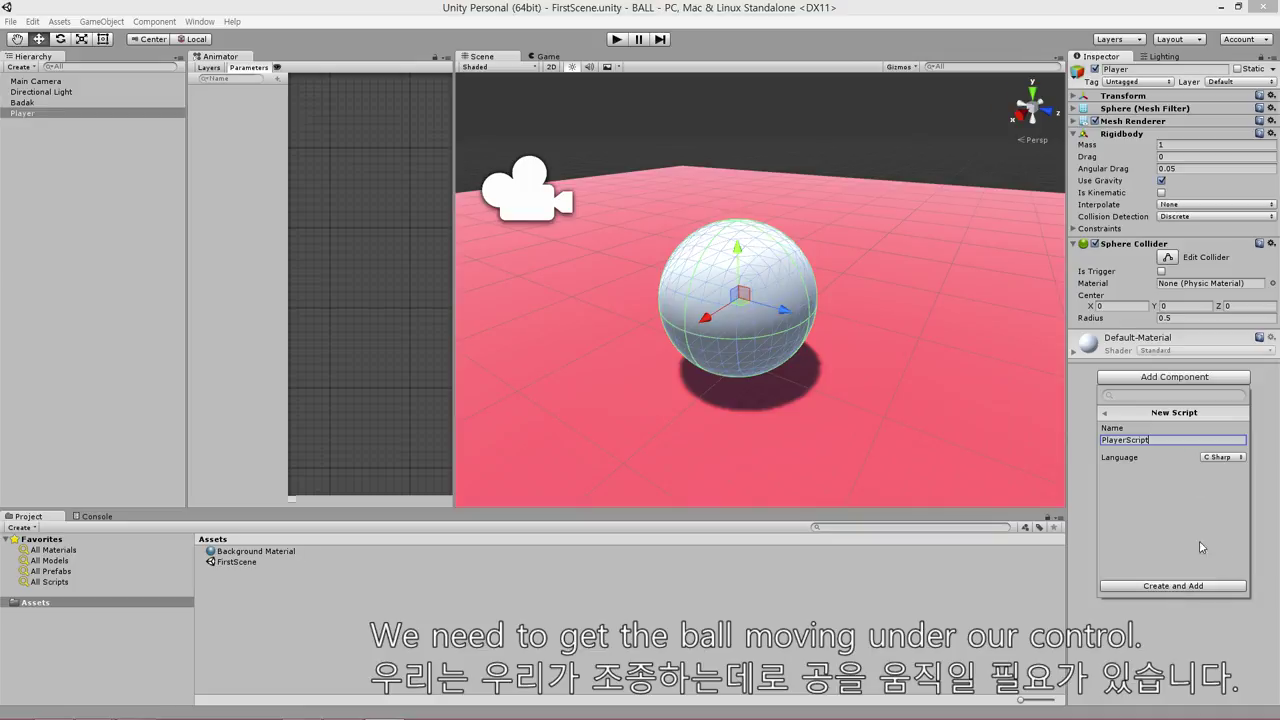
- Create and add PlayerScript to Player, then select the PlayerScript asset to preview its code
click(1164, 586)
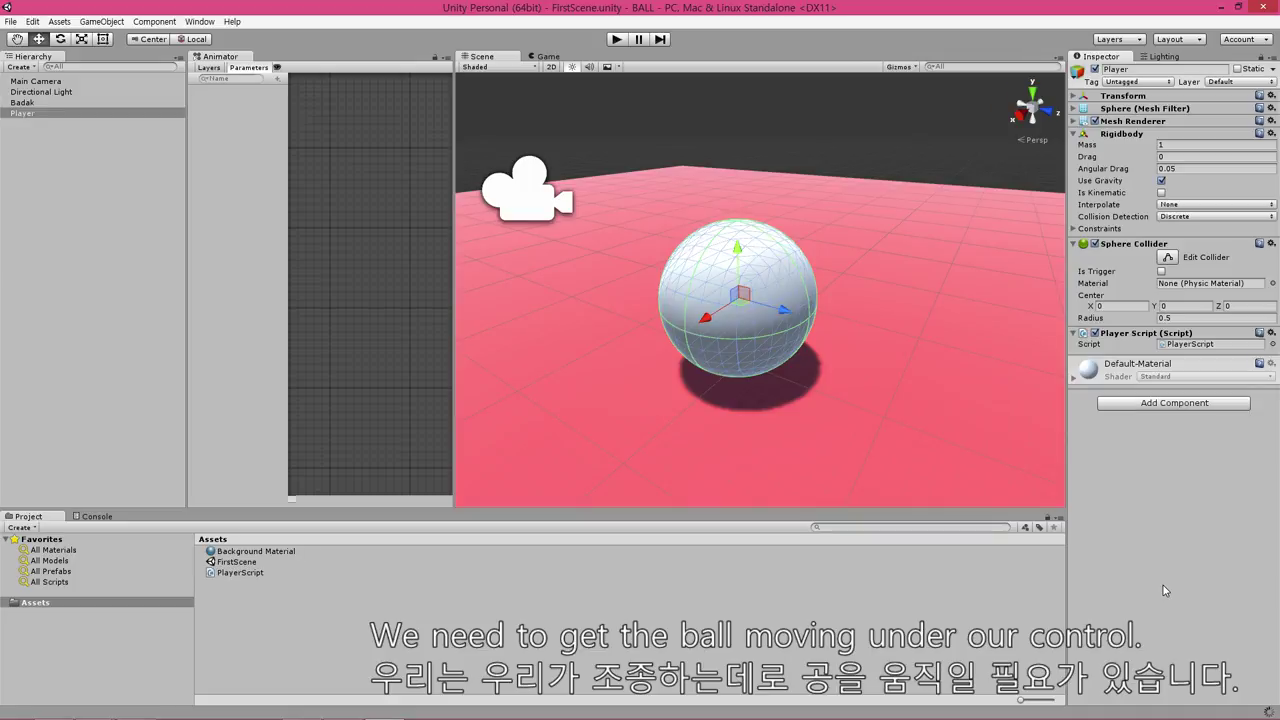
click(240, 574)
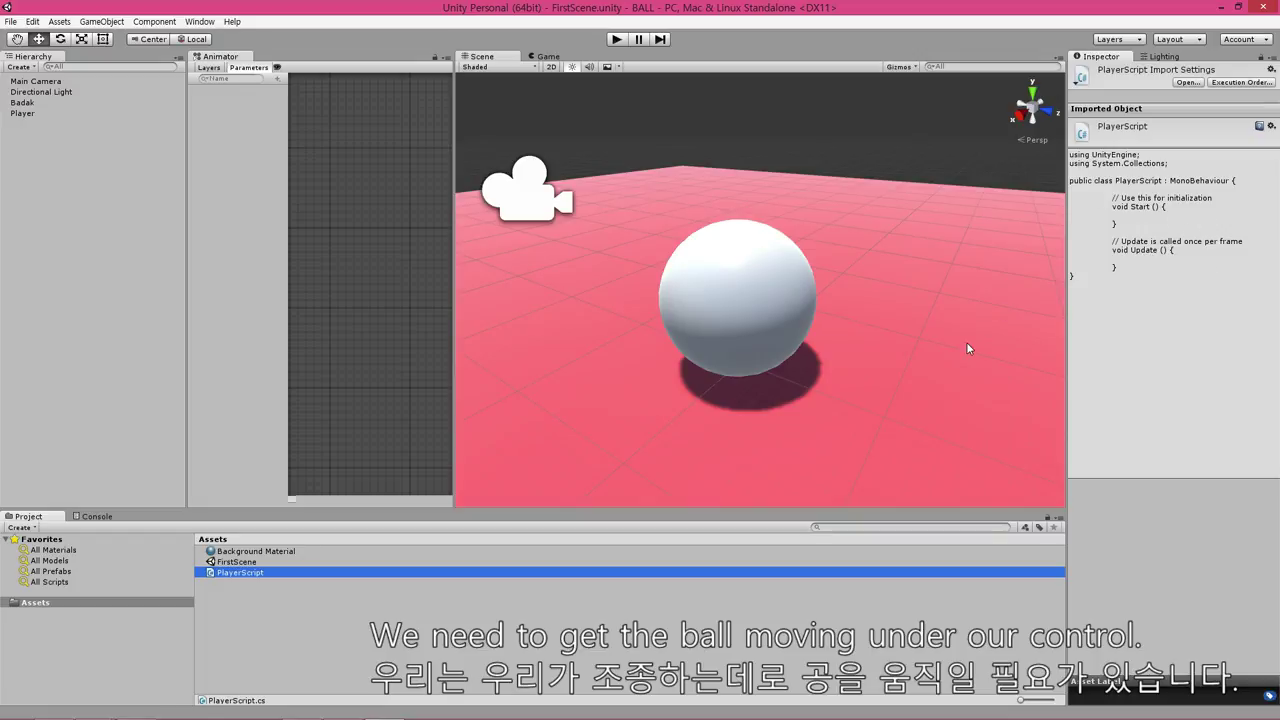
click(1157, 201)
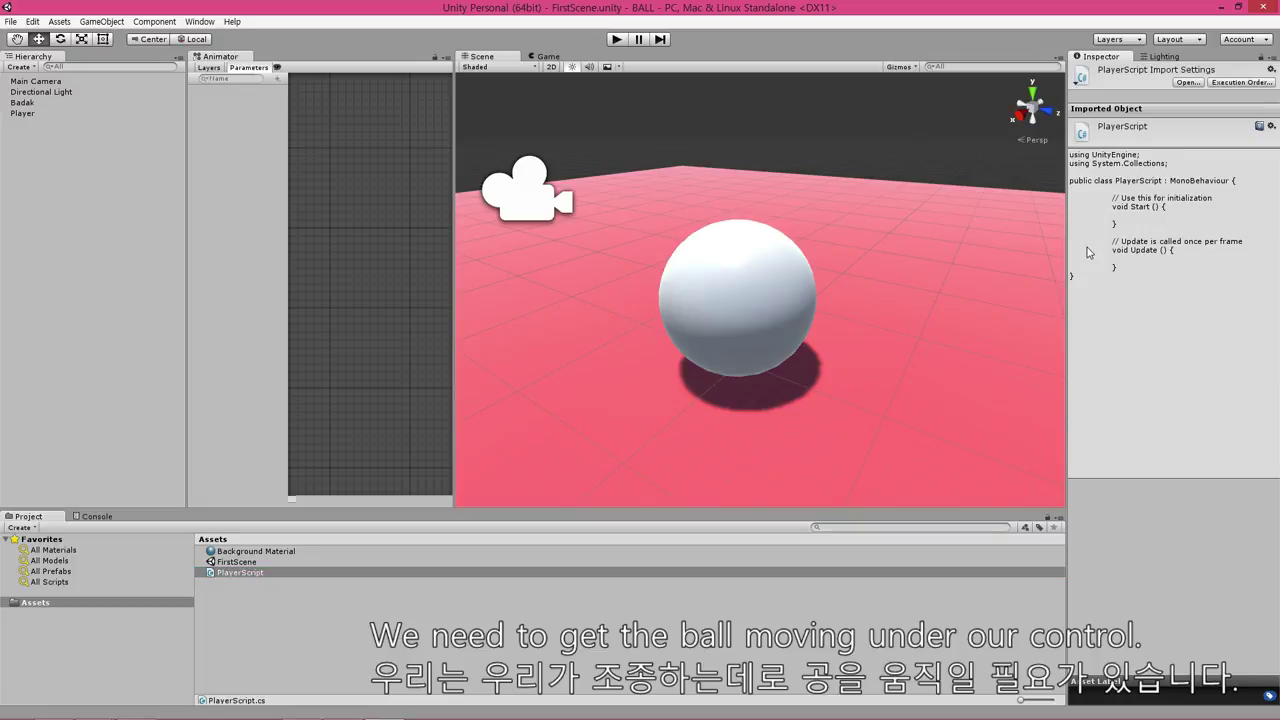
click(237, 576)
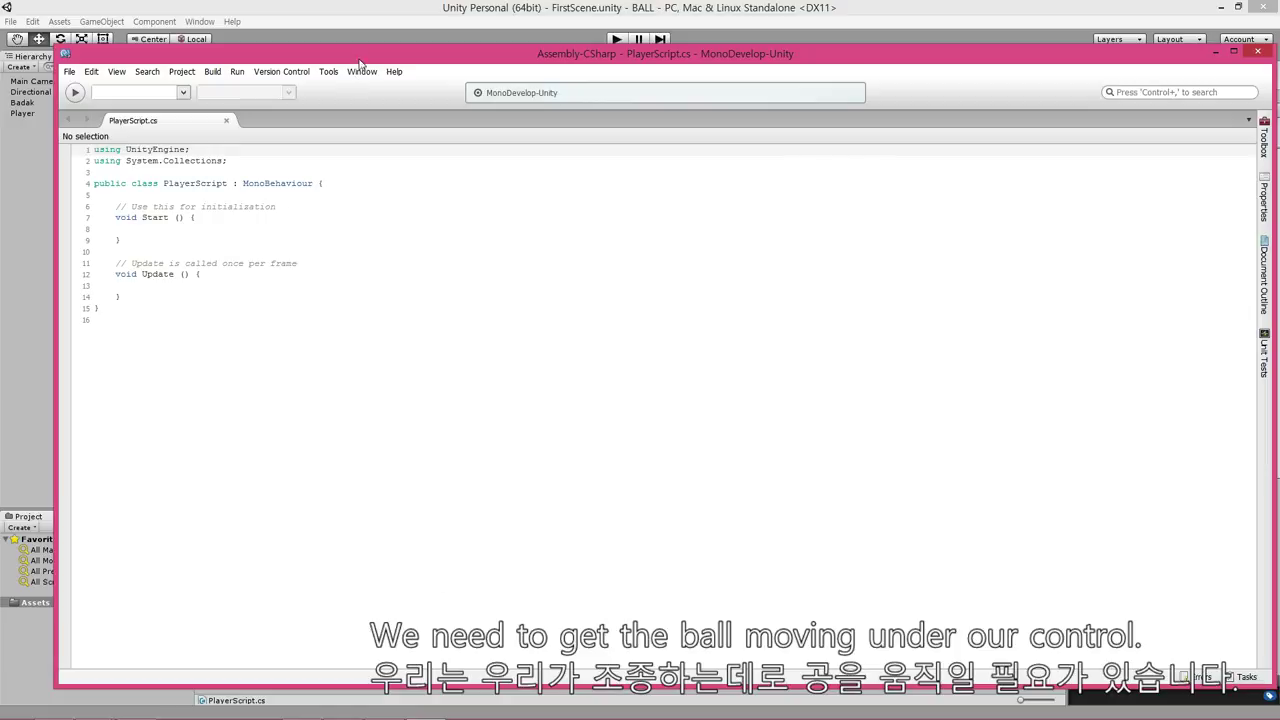
- Reposition the MonoDevelop window and highlight PlayerScript's code from line 2 to 15
mouse_move(394, 59)
mouse_down()
mouse_move(367, 49)
mouse_move(378, 46)
mouse_up()
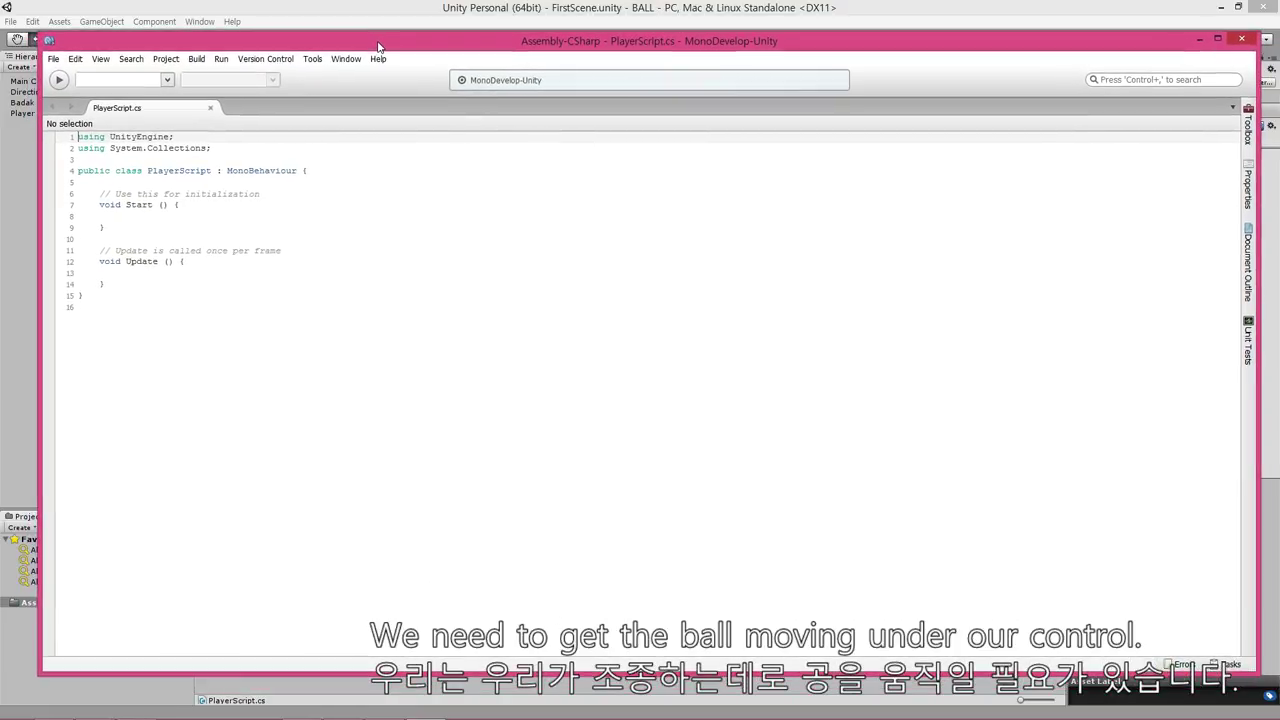
click(251, 150)
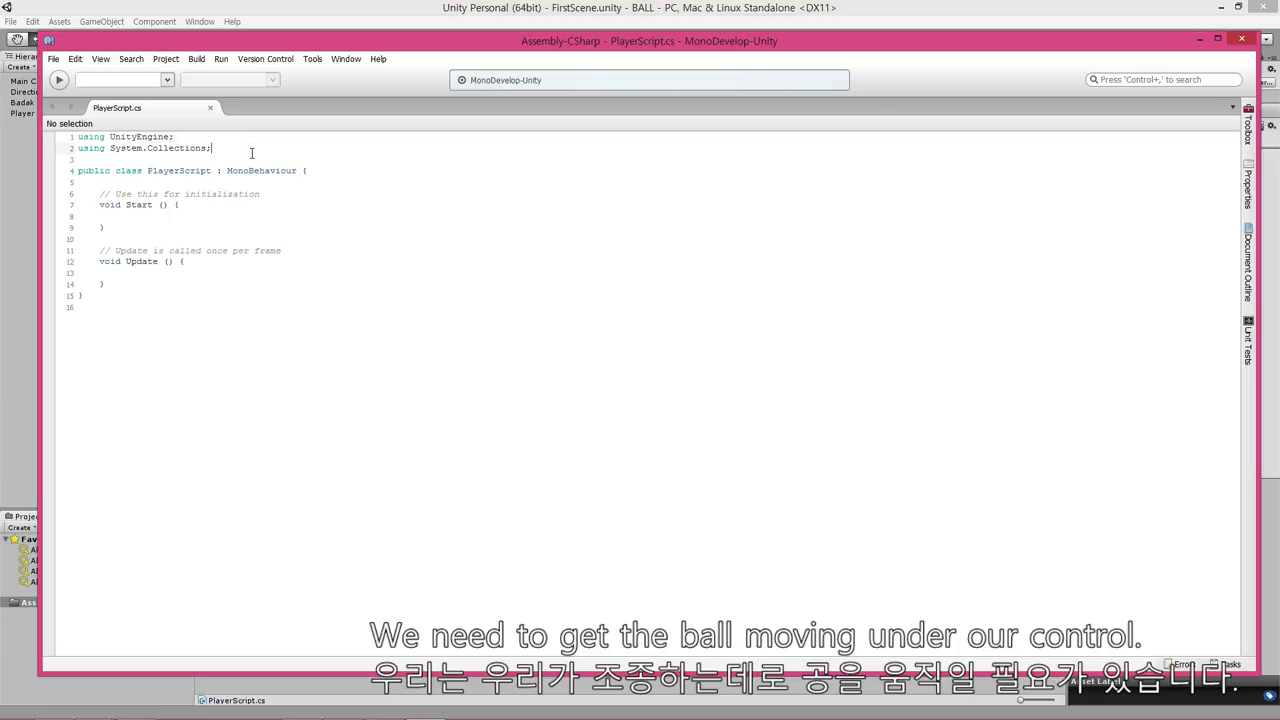
click(175, 284)
drag(158, 312, 79, 147)
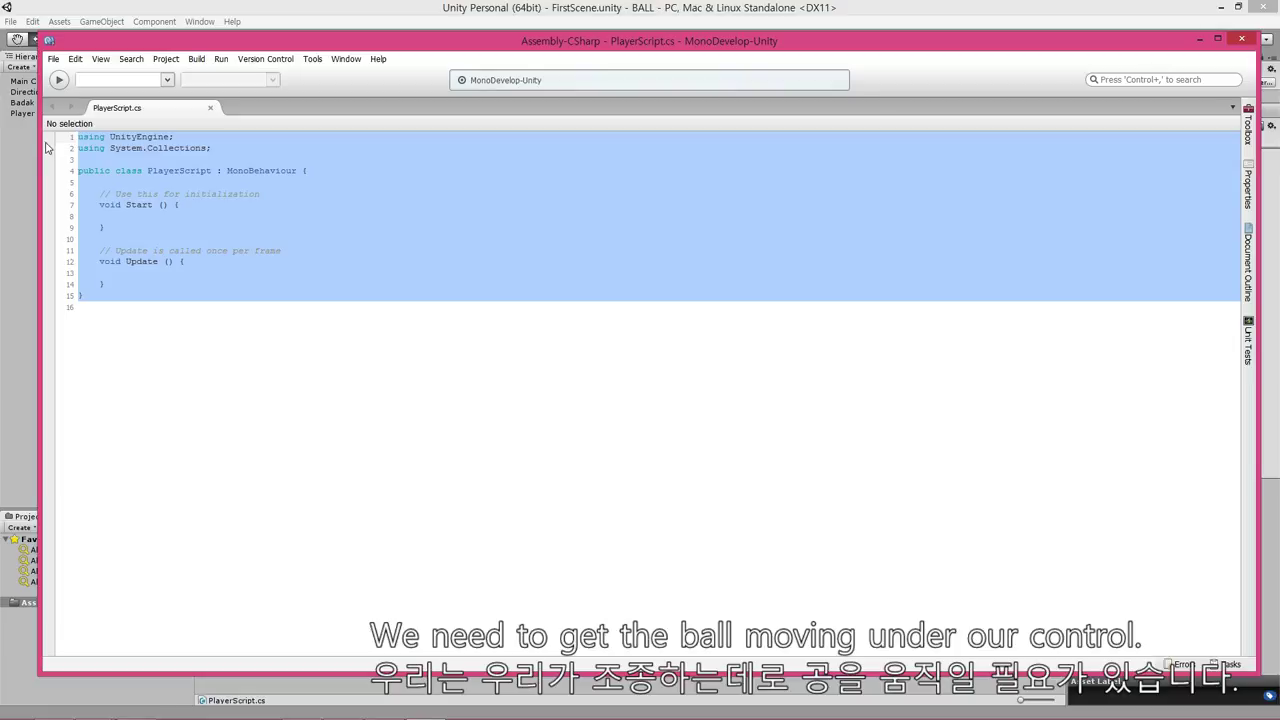
mouse_move(85, 35)
mouse_down()
mouse_move(495, 92)
mouse_move(450, 75)
mouse_up()
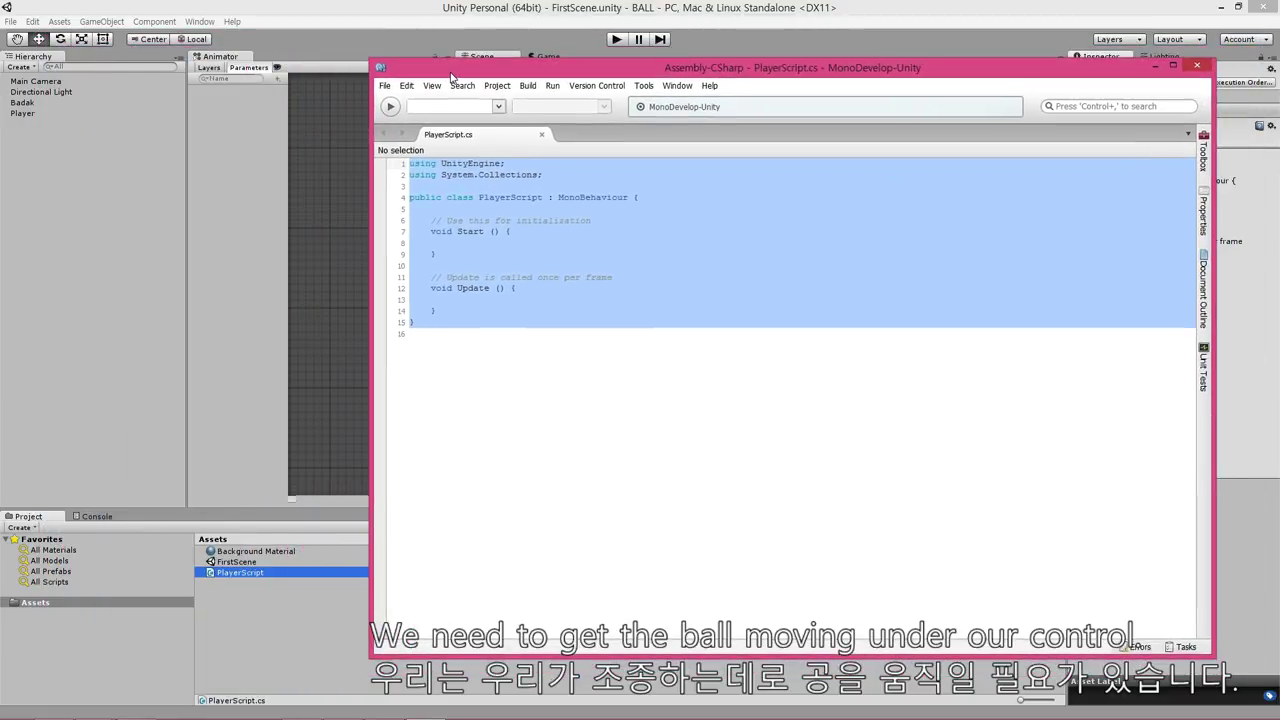
click(510, 343)
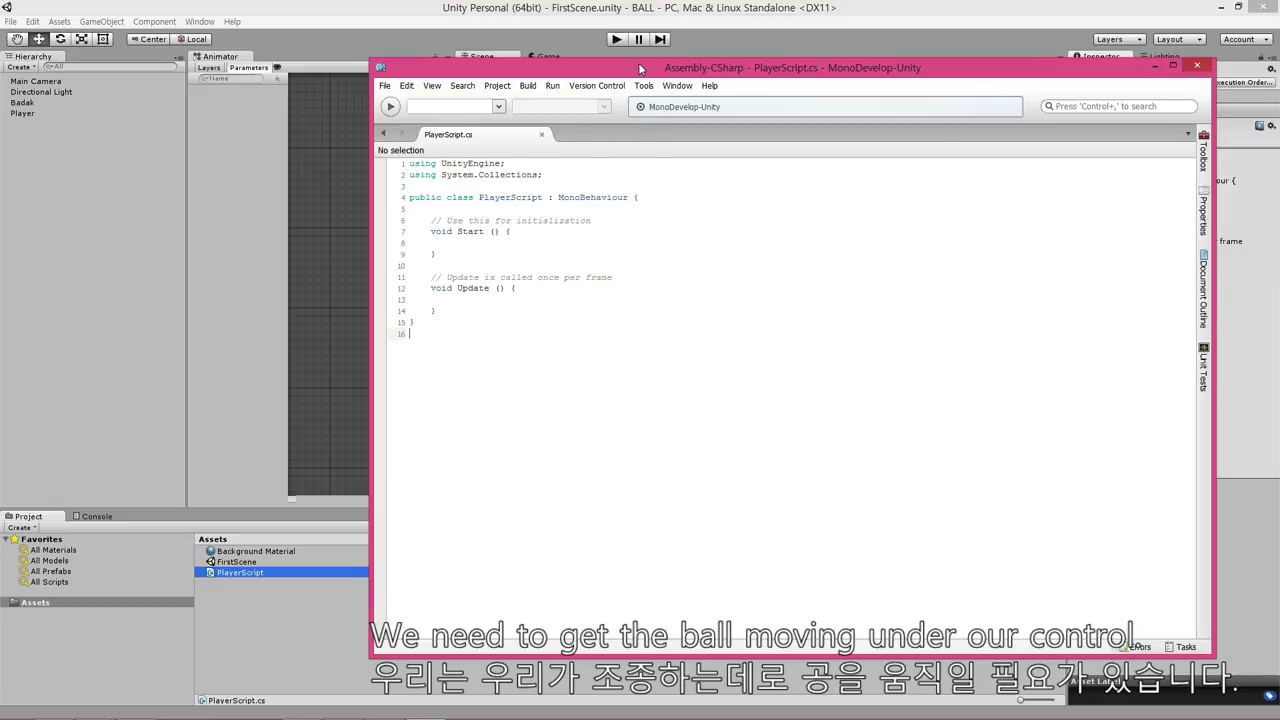
drag(640, 68, 594, 135)
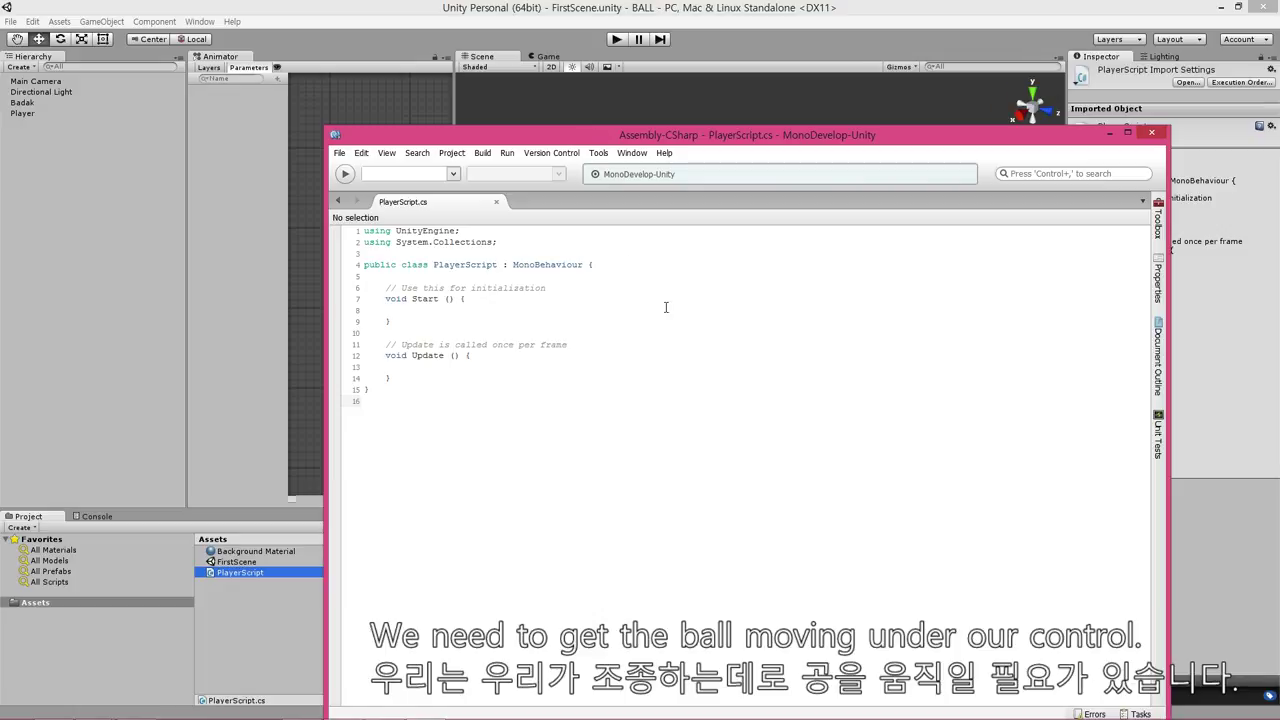
click(513, 244)
drag(515, 242, 335, 232)
click(519, 242)
drag(516, 243, 348, 232)
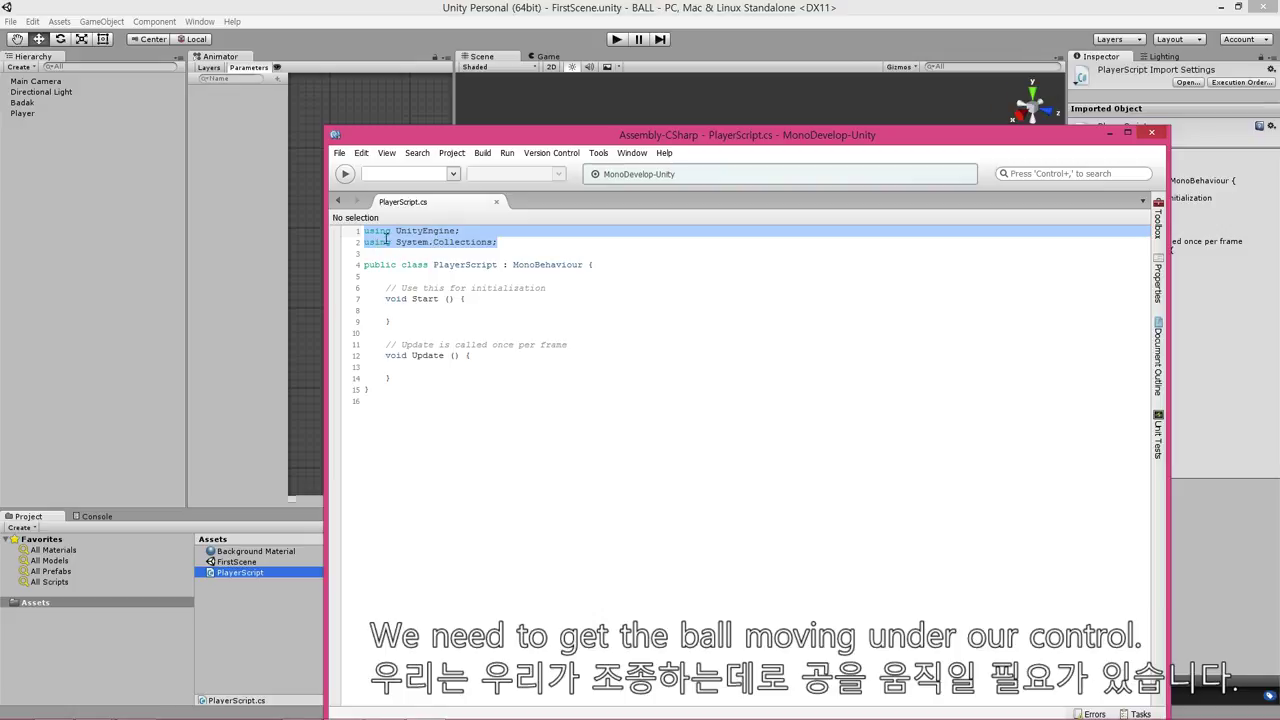
click(516, 243)
- Highlight the two using lines and then the whole PlayerScript class declaration
drag(514, 243, 364, 231)
click(482, 275)
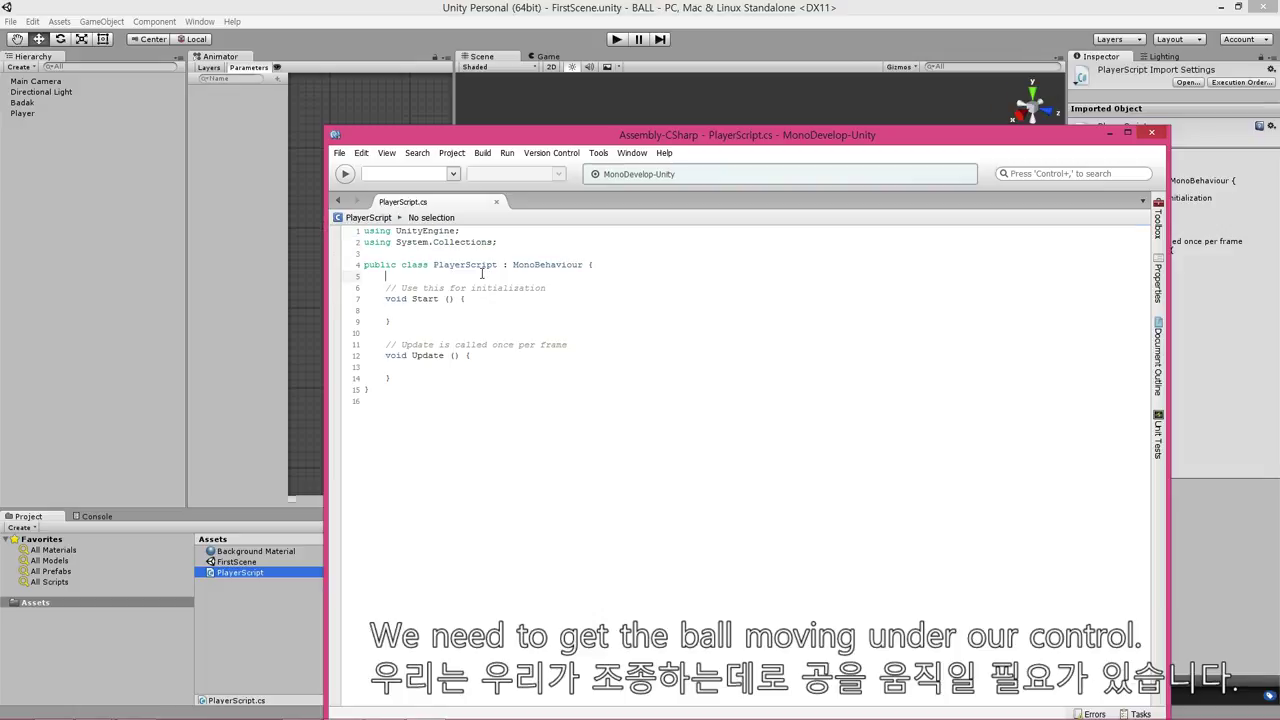
click(462, 310)
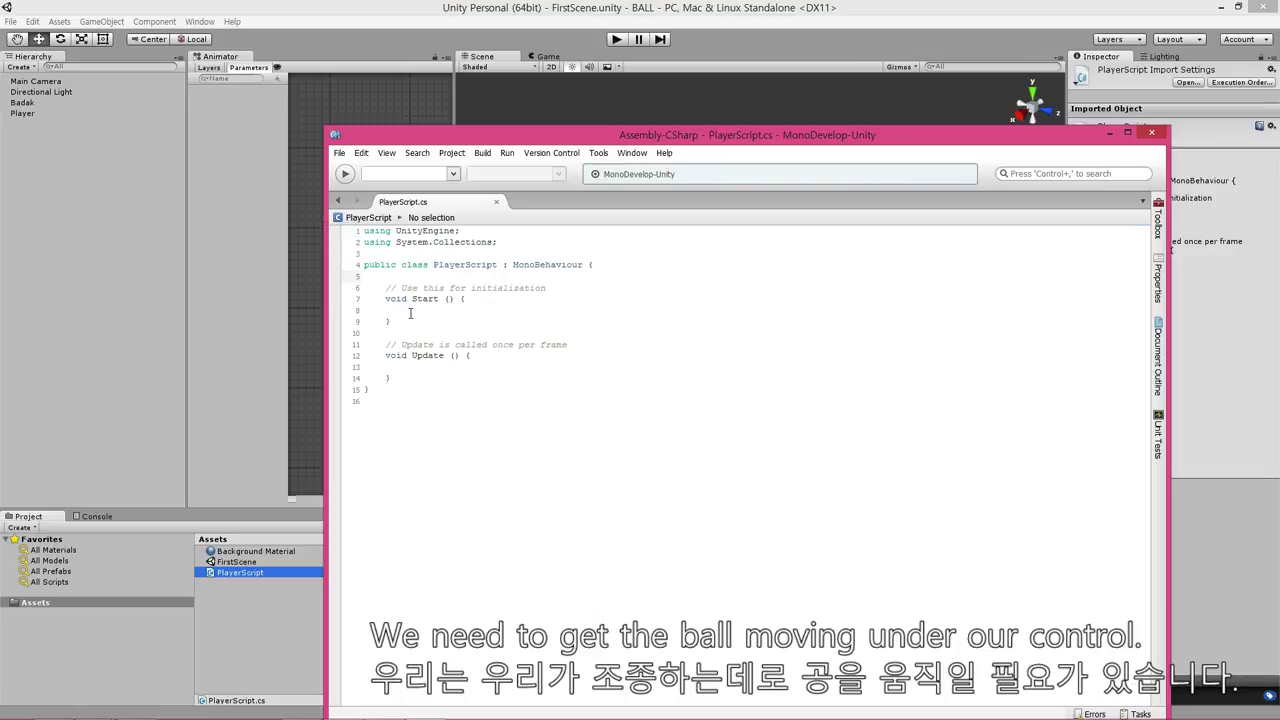
click(589, 265)
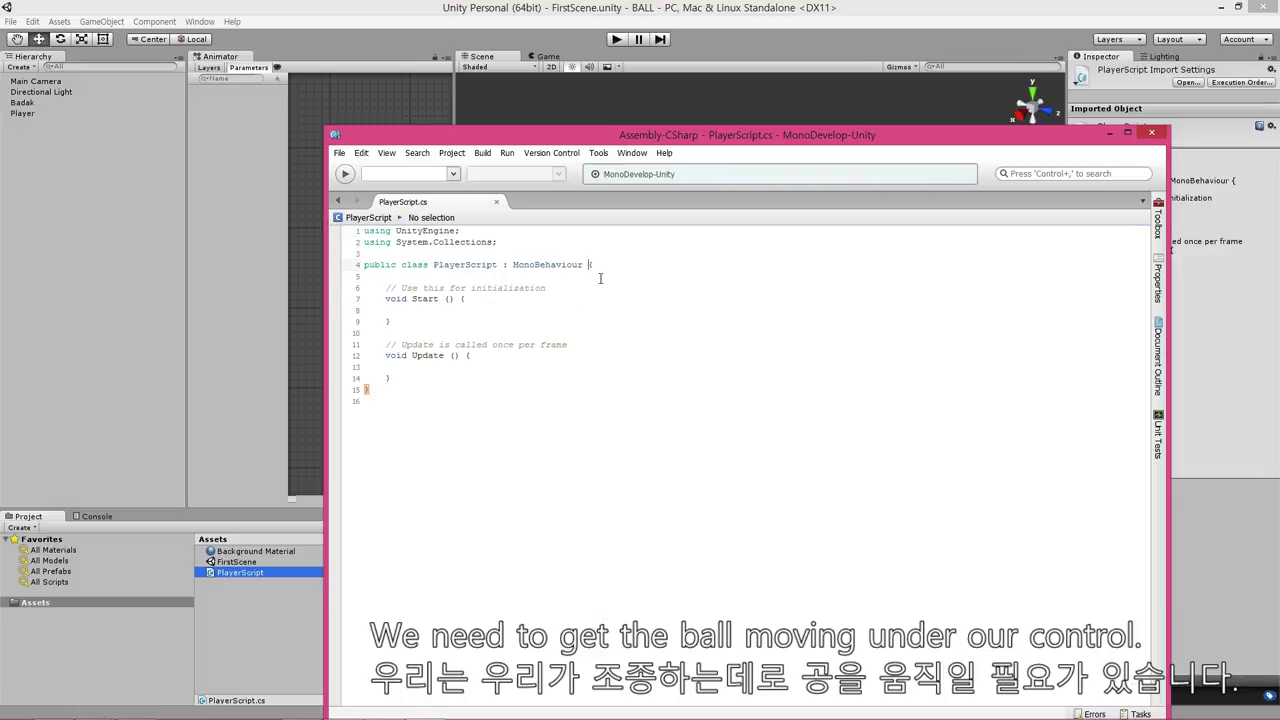
click(400, 391)
drag(380, 380, 333, 268)
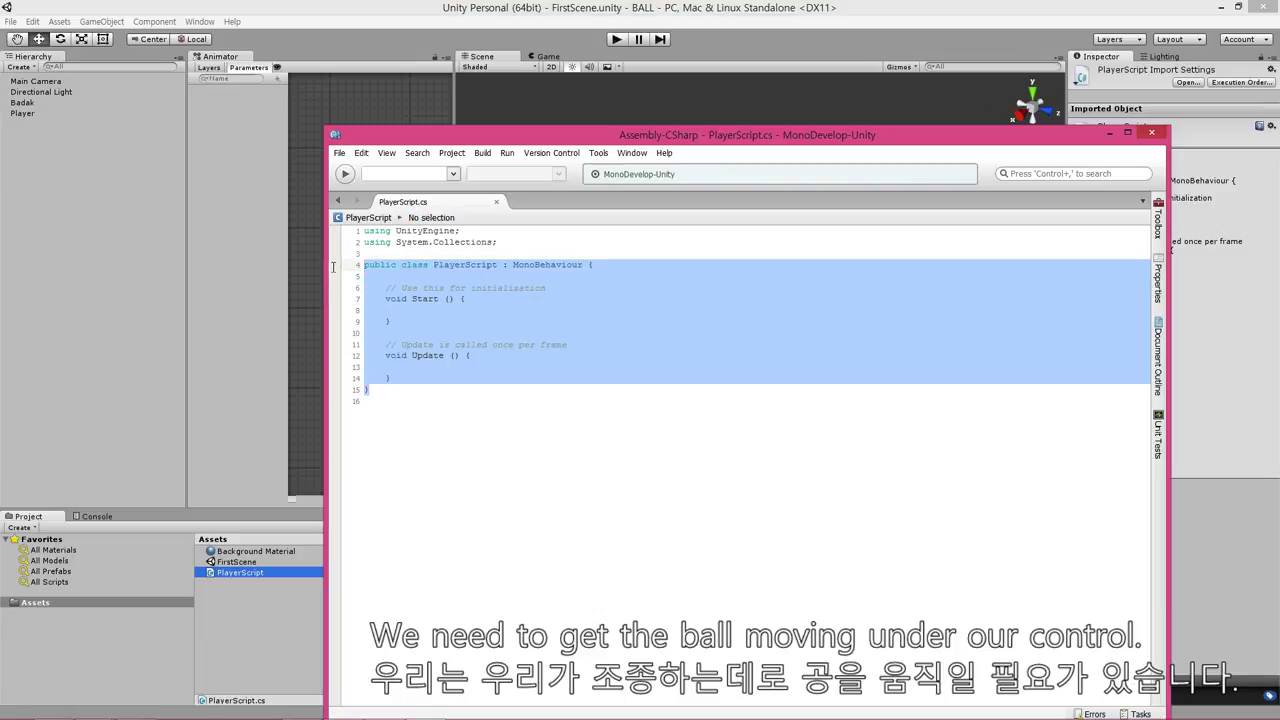
click(626, 266)
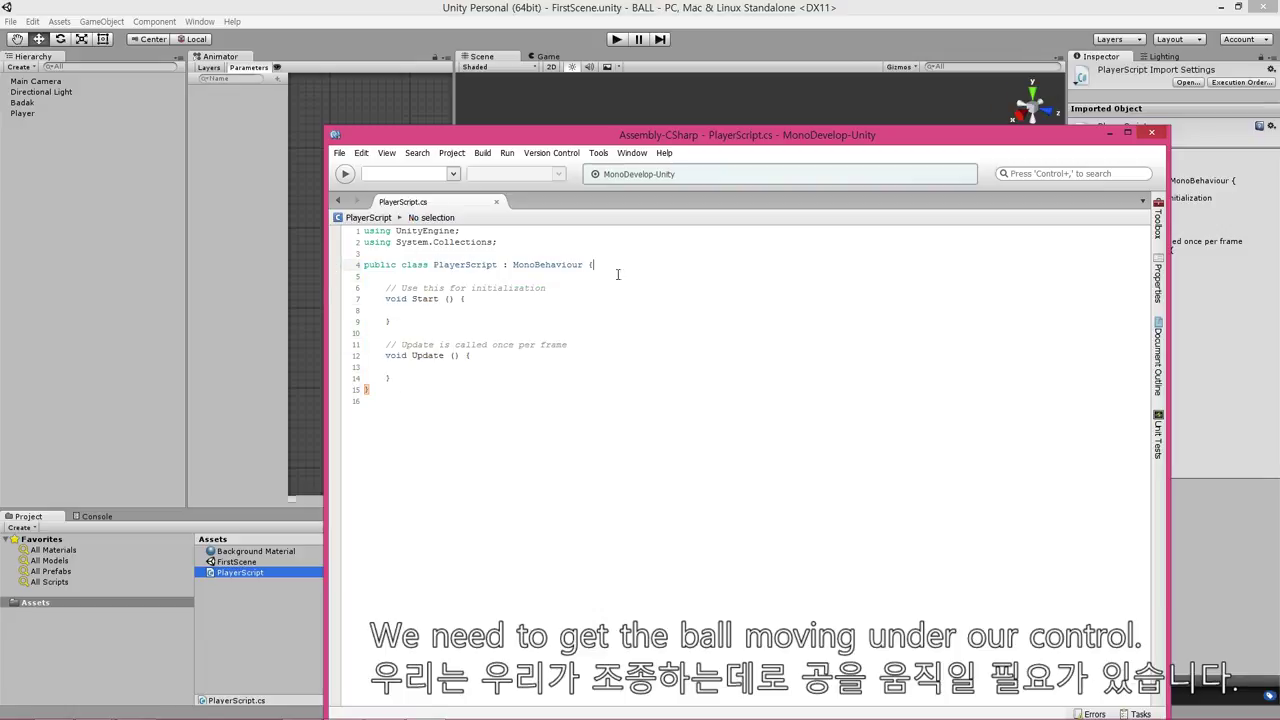
click(416, 391)
drag(416, 391, 358, 265)
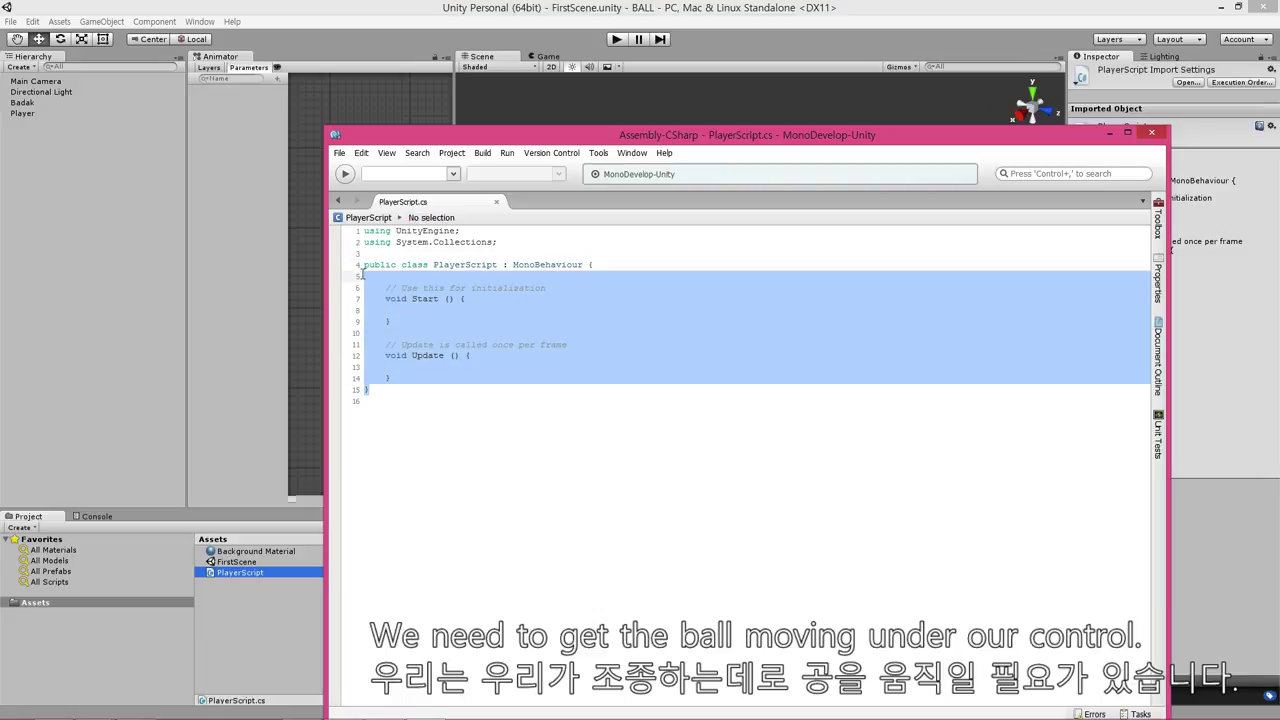
click(620, 265)
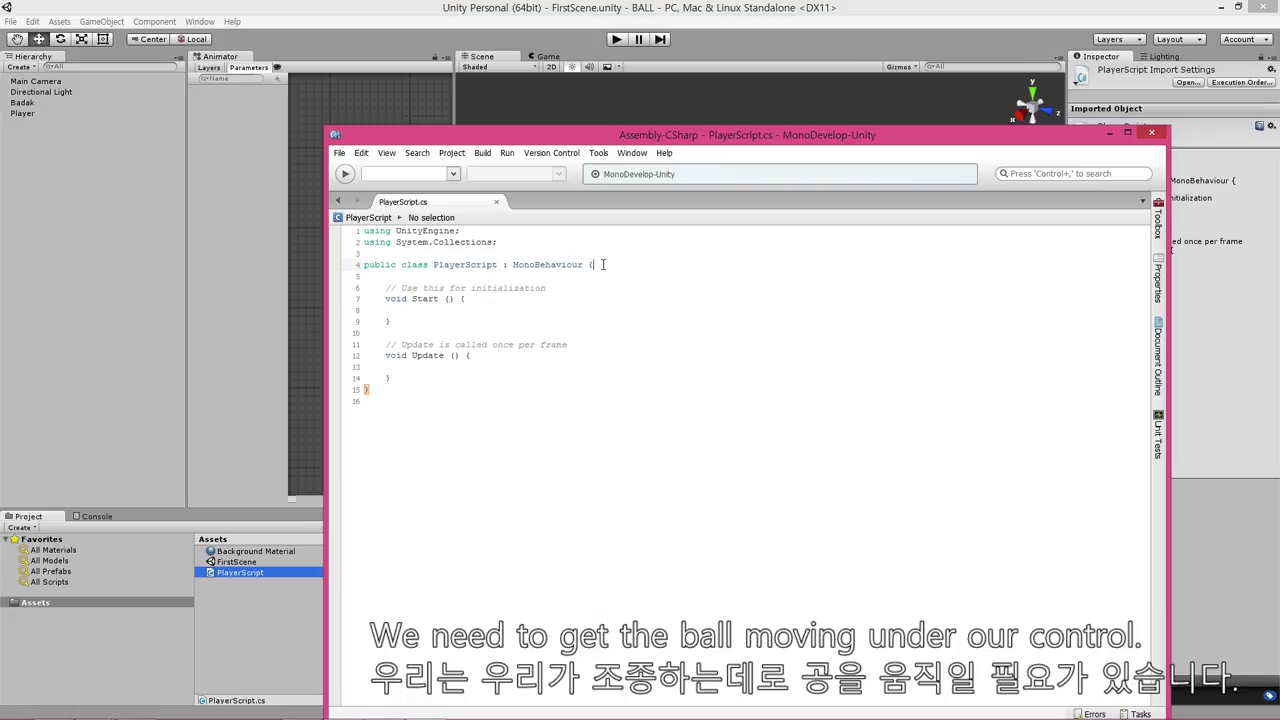
- Highlight 'MonoBehaviour {' and the class body, resize the editor, and place the caret on line 16
drag(595, 264, 510, 264)
click(612, 257)
click(405, 392)
drag(405, 392, 352, 262)
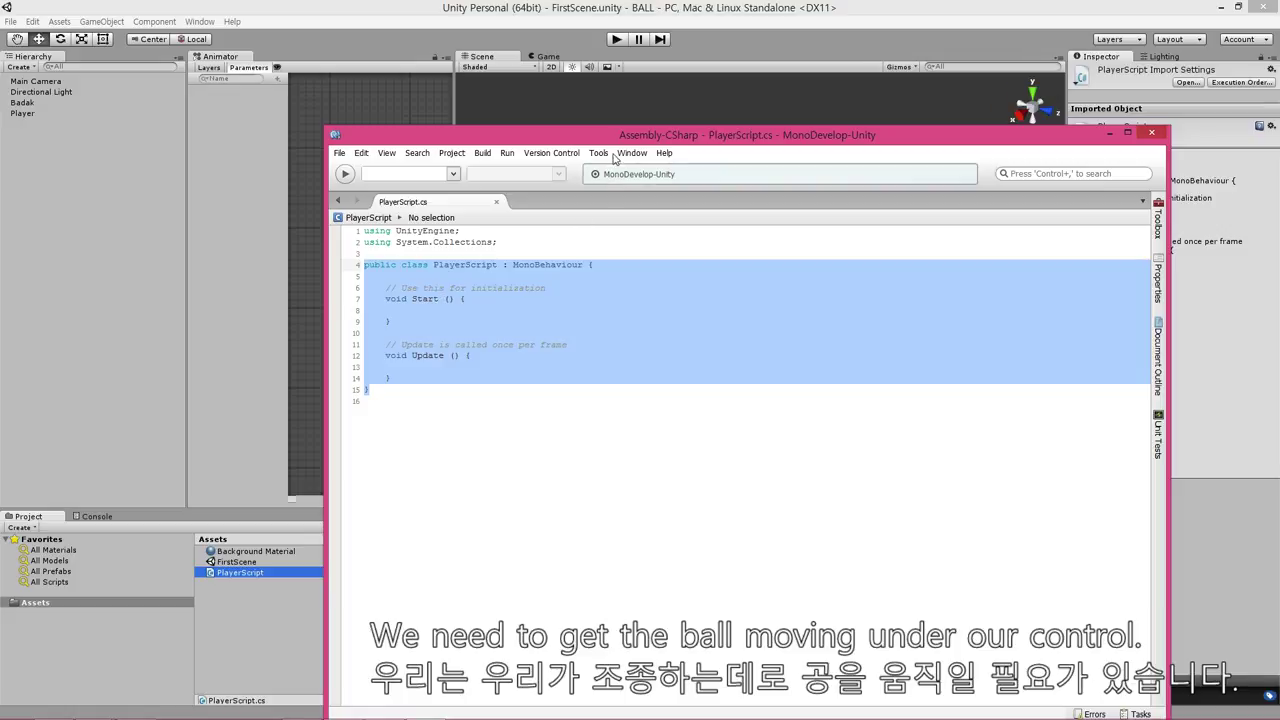
drag(614, 135, 612, 145)
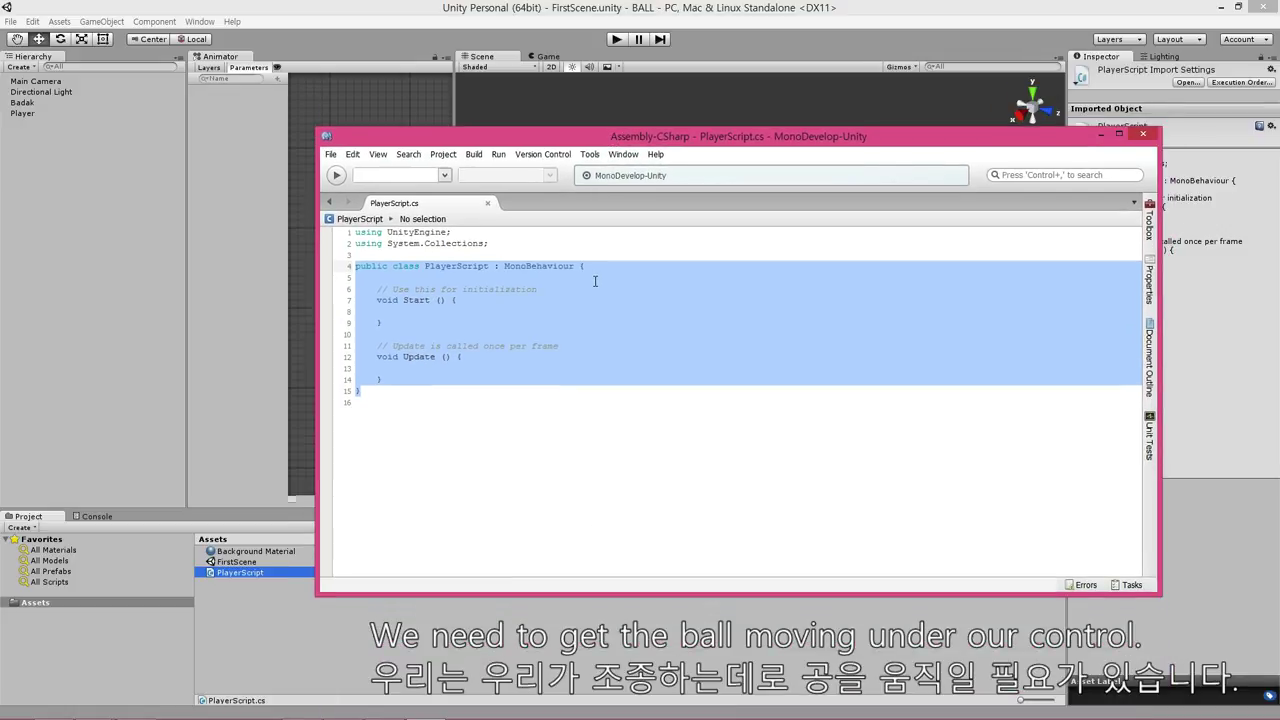
click(594, 277)
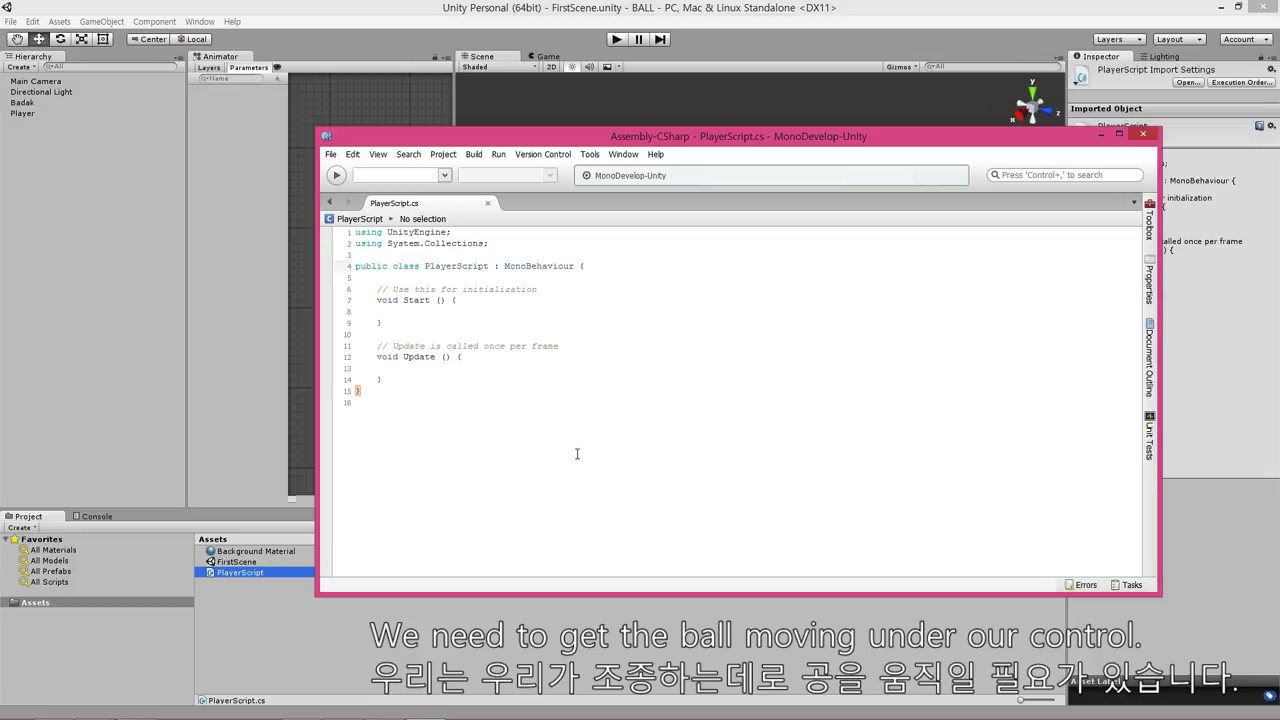
click(474, 418)
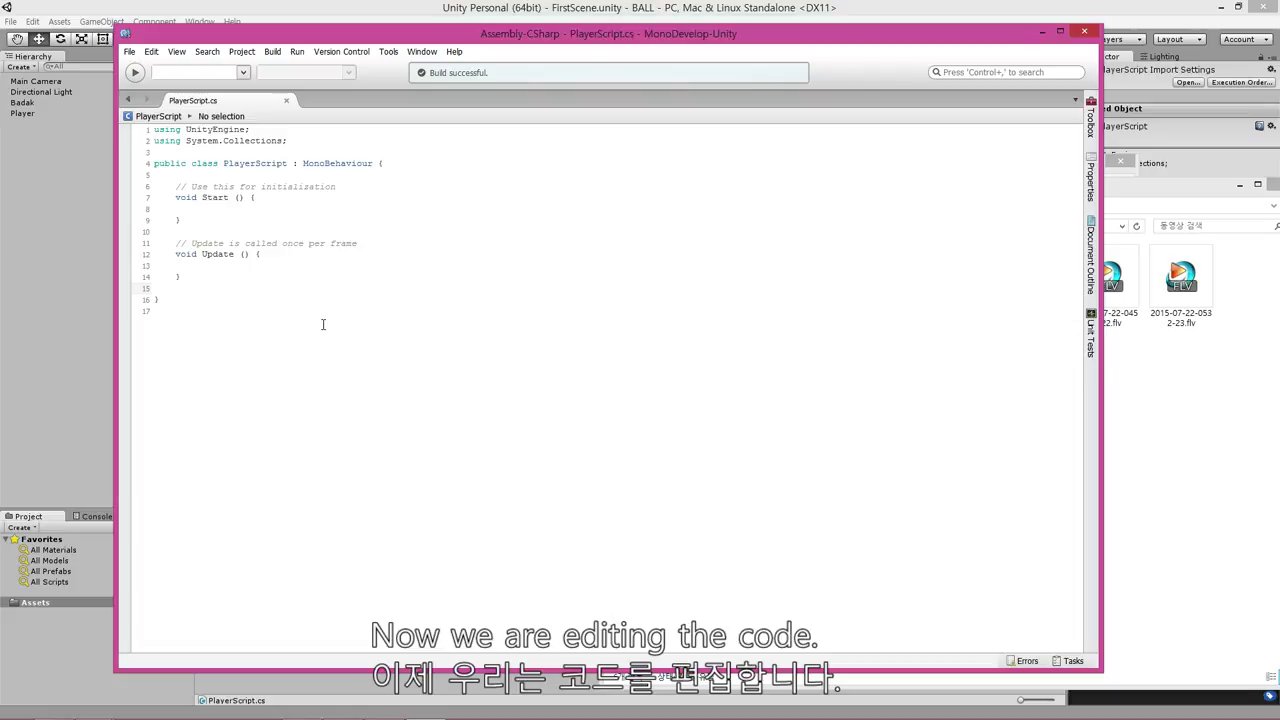
click(219, 265)
click(212, 211)
click(190, 217)
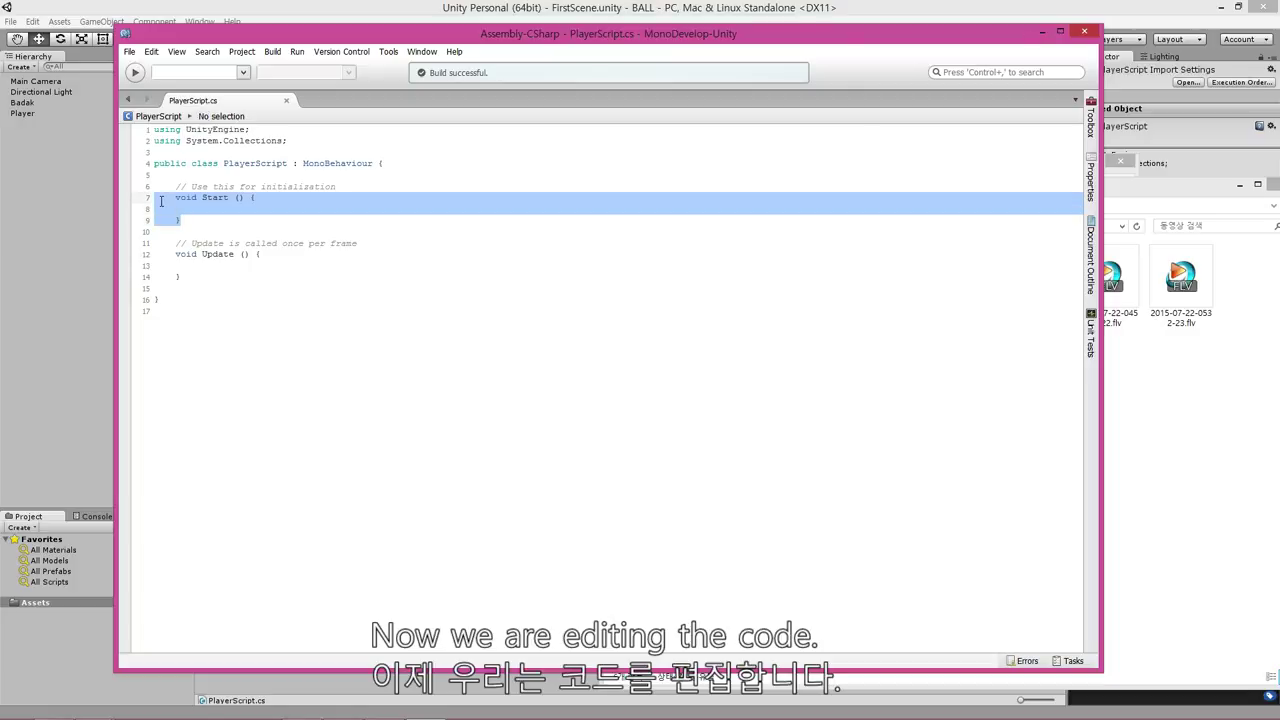
click(186, 210)
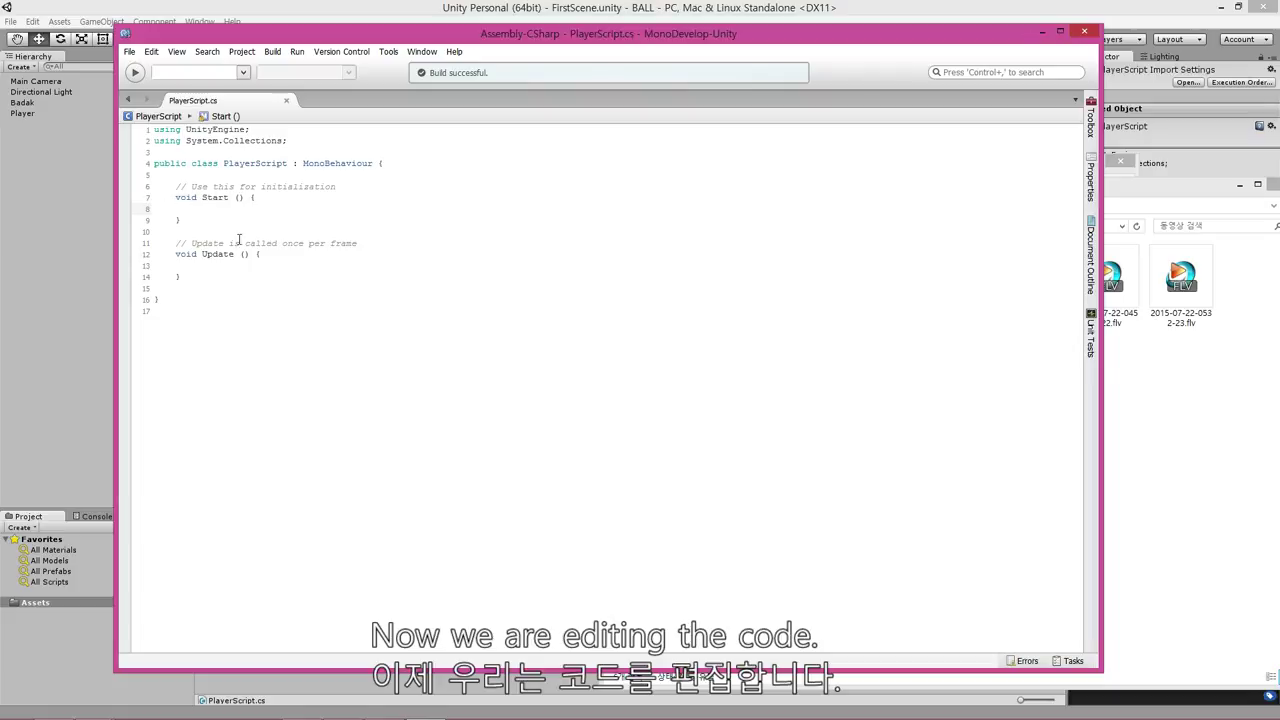
click(181, 276)
drag(183, 277, 152, 255)
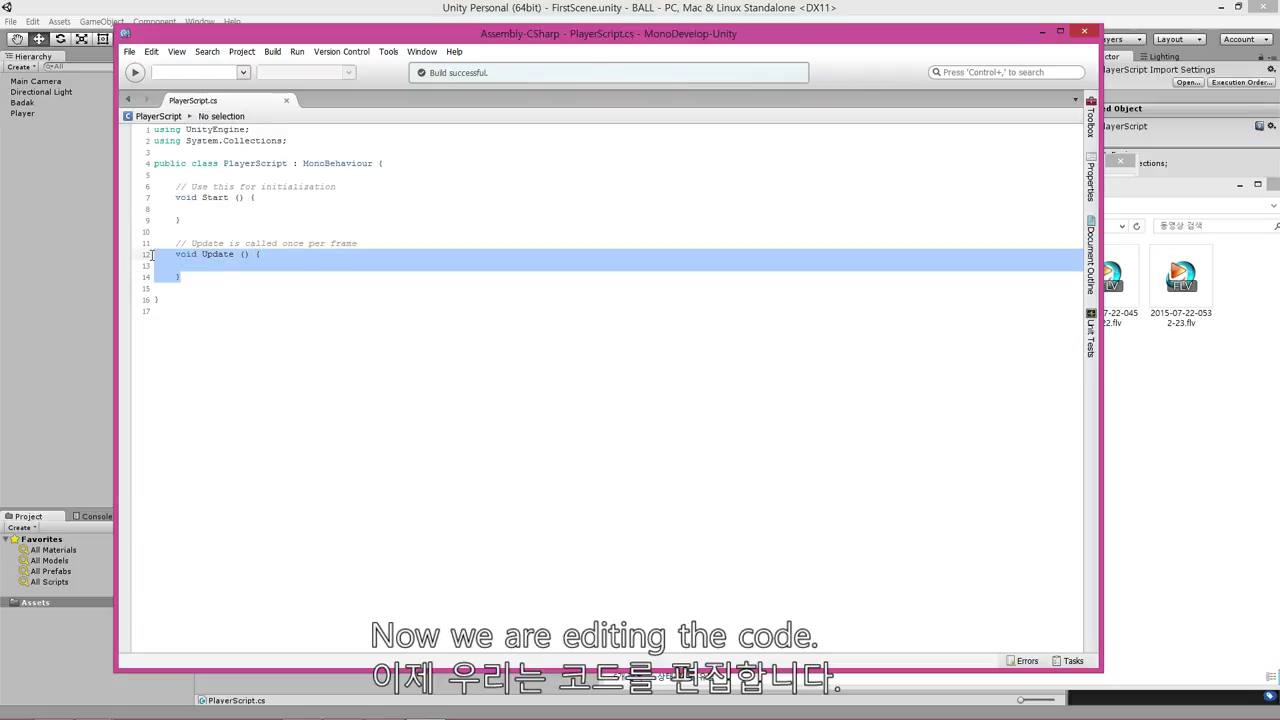
click(254, 268)
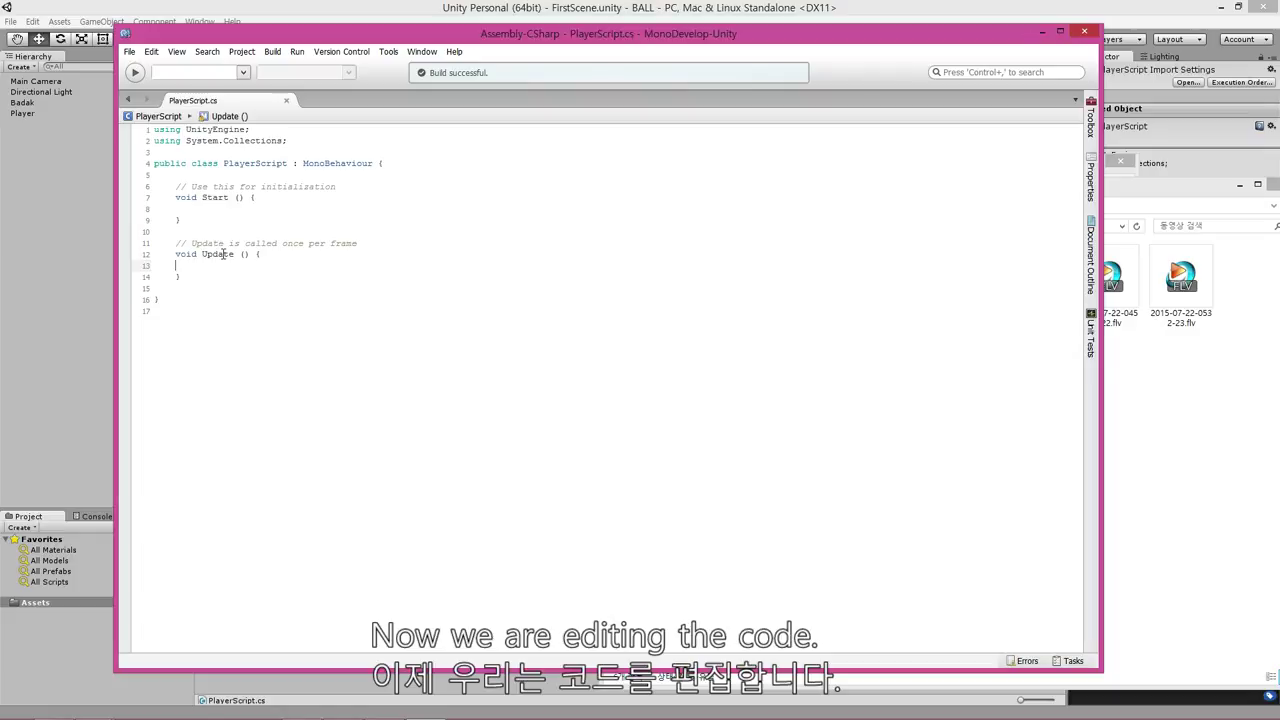
- Add an empty 'void FixedUpdate() {}' method below Update and save the script
click(194, 277)
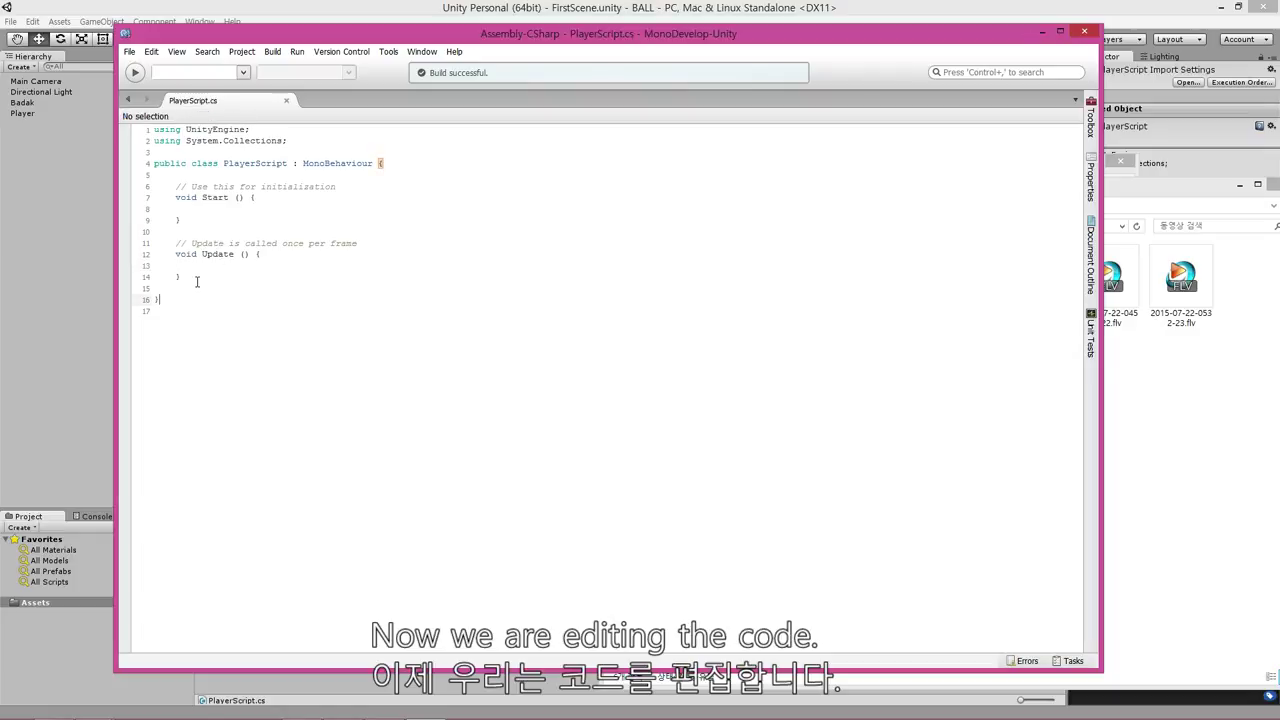
key(Return)
key(Return)
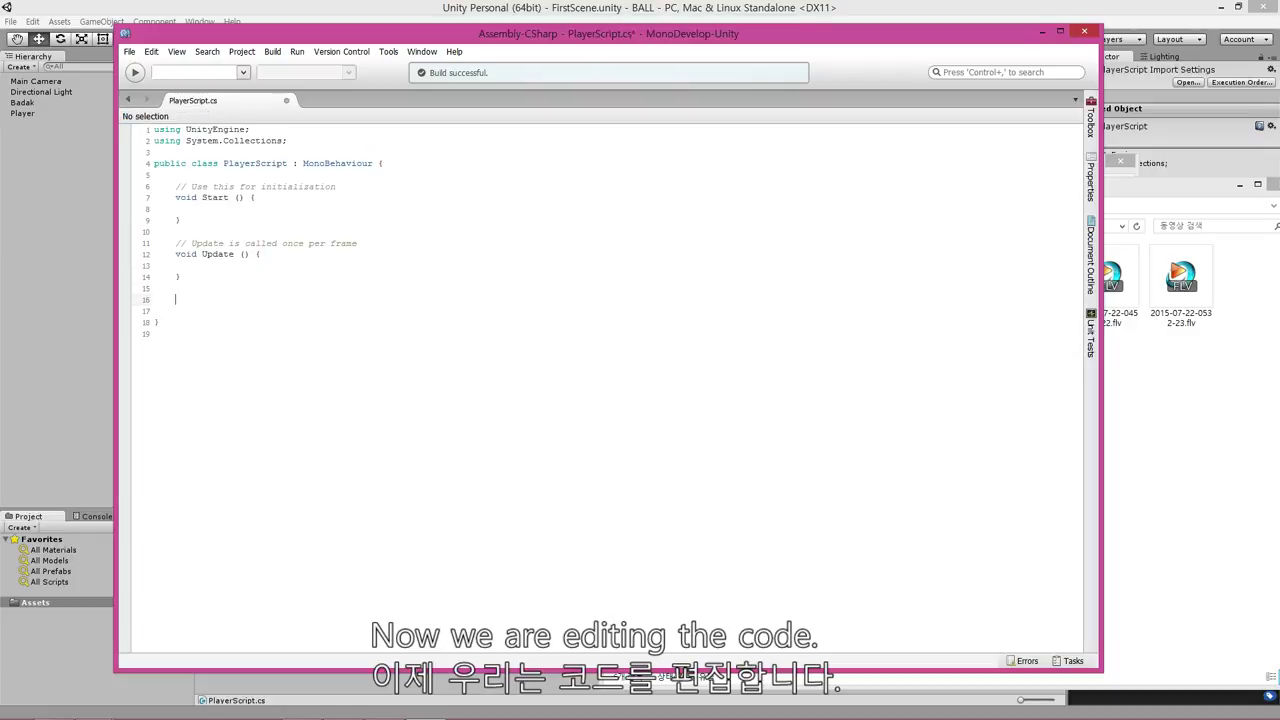
text(void F)
text(ixedUp)
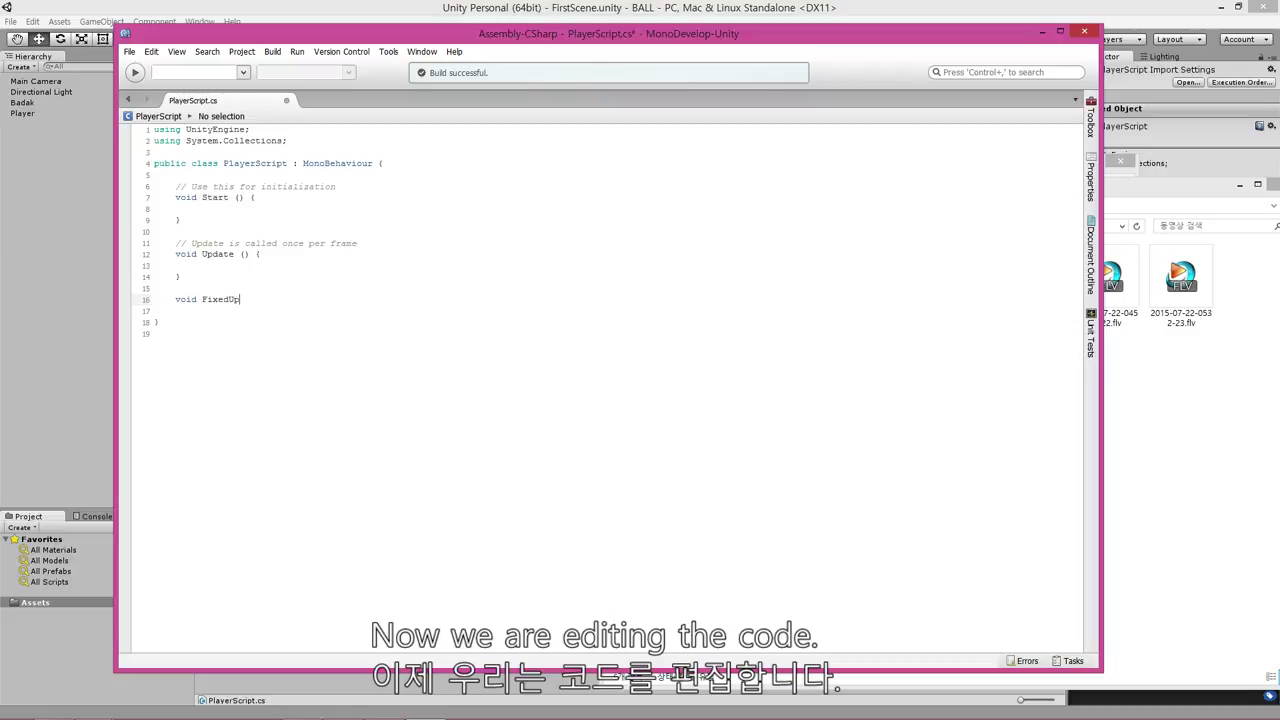
text(date() )
text({)
key(Return)
key(ctrl+s)
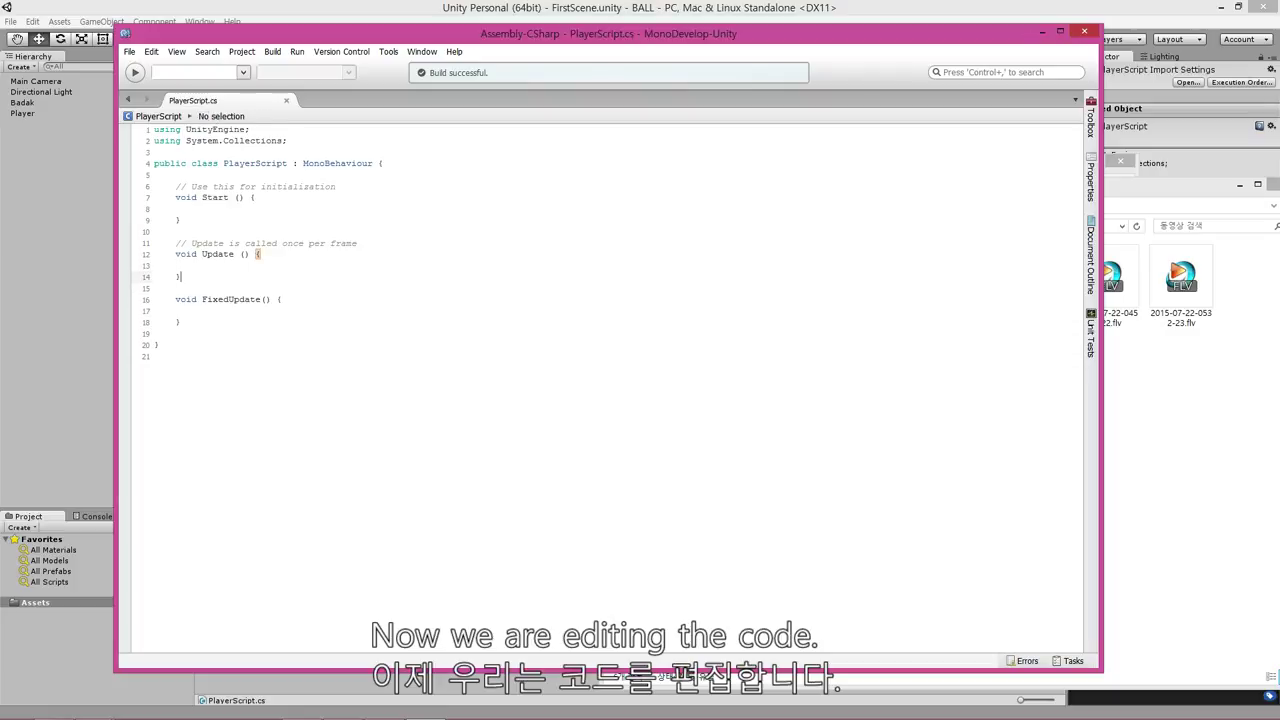
- Inside FixedUpdate, type 'Inpu' and accept Input from the autocomplete suggestions
click(180, 322)
click(197, 310)
text(In)
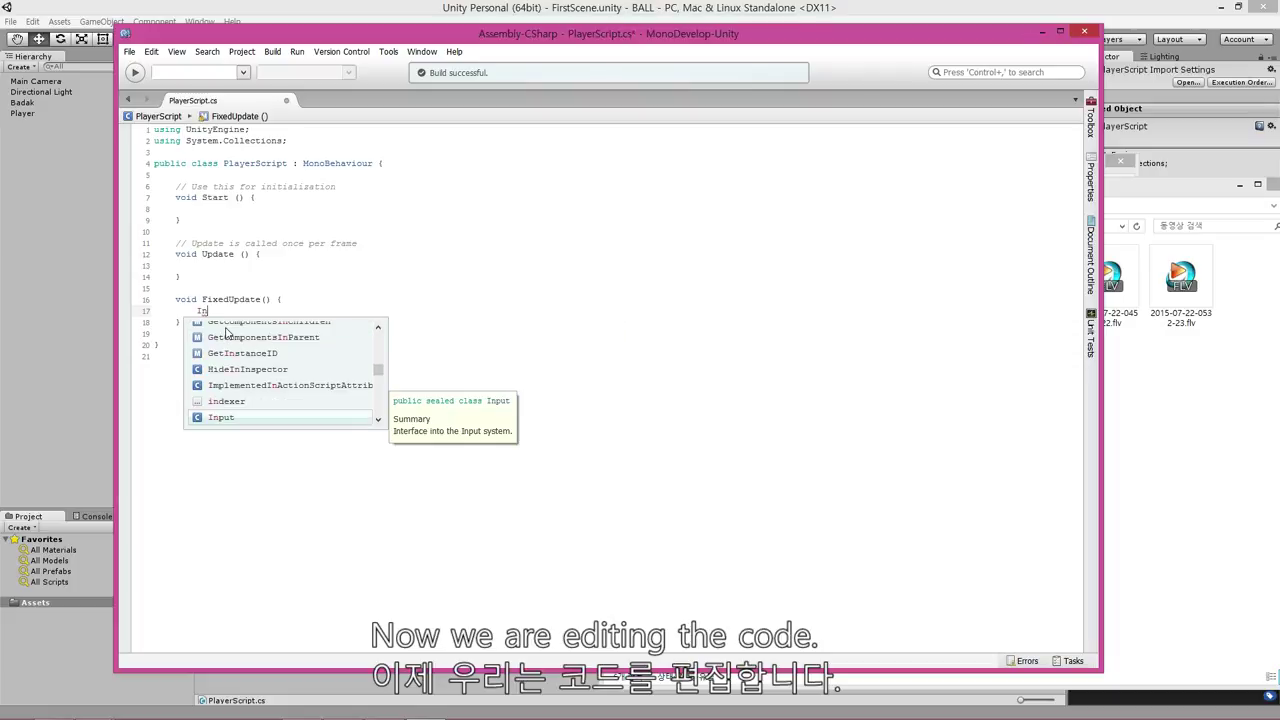
text(put)
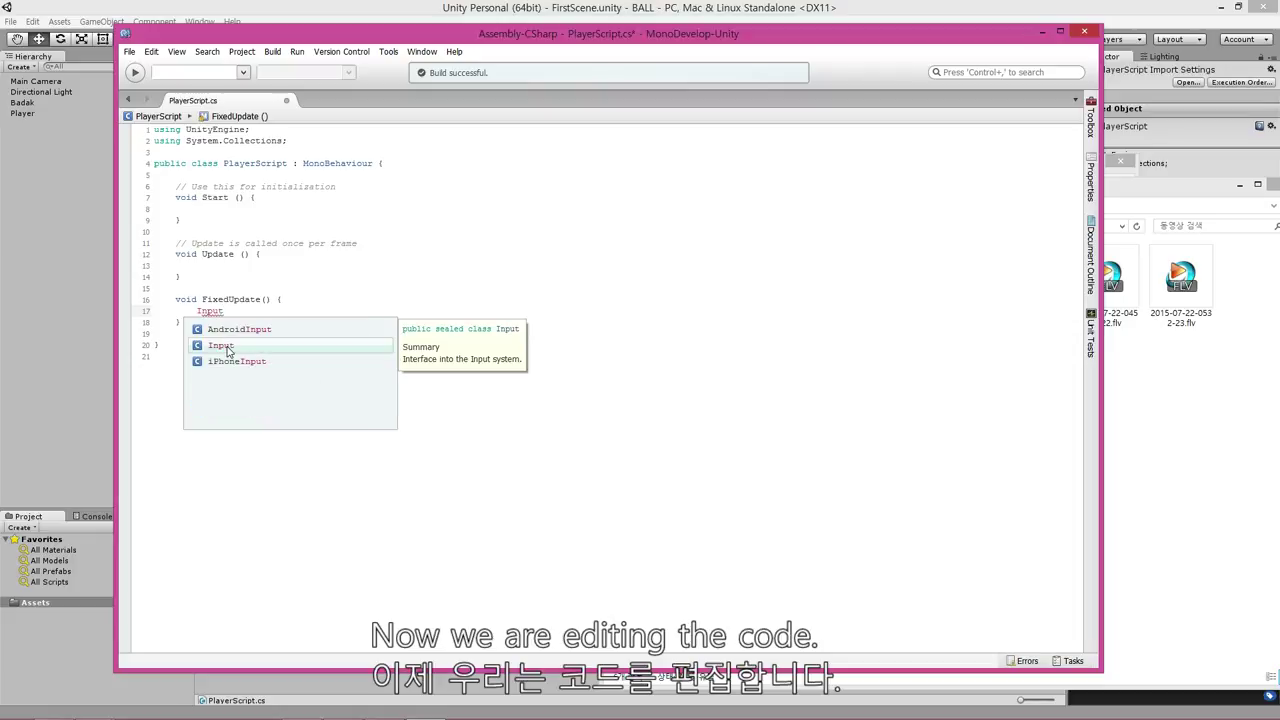
click(228, 349)
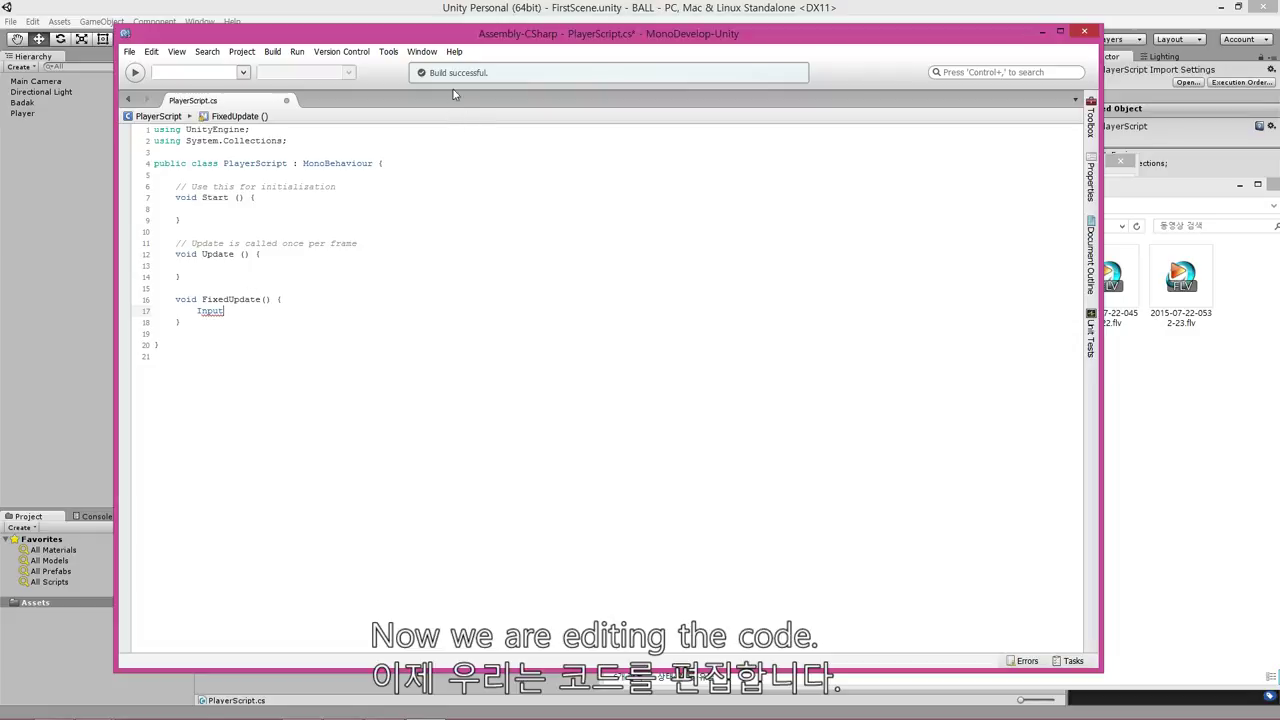
click(453, 55)
- Open the Input class page from the Unity API Reference and enlarge the browser window
click(514, 156)
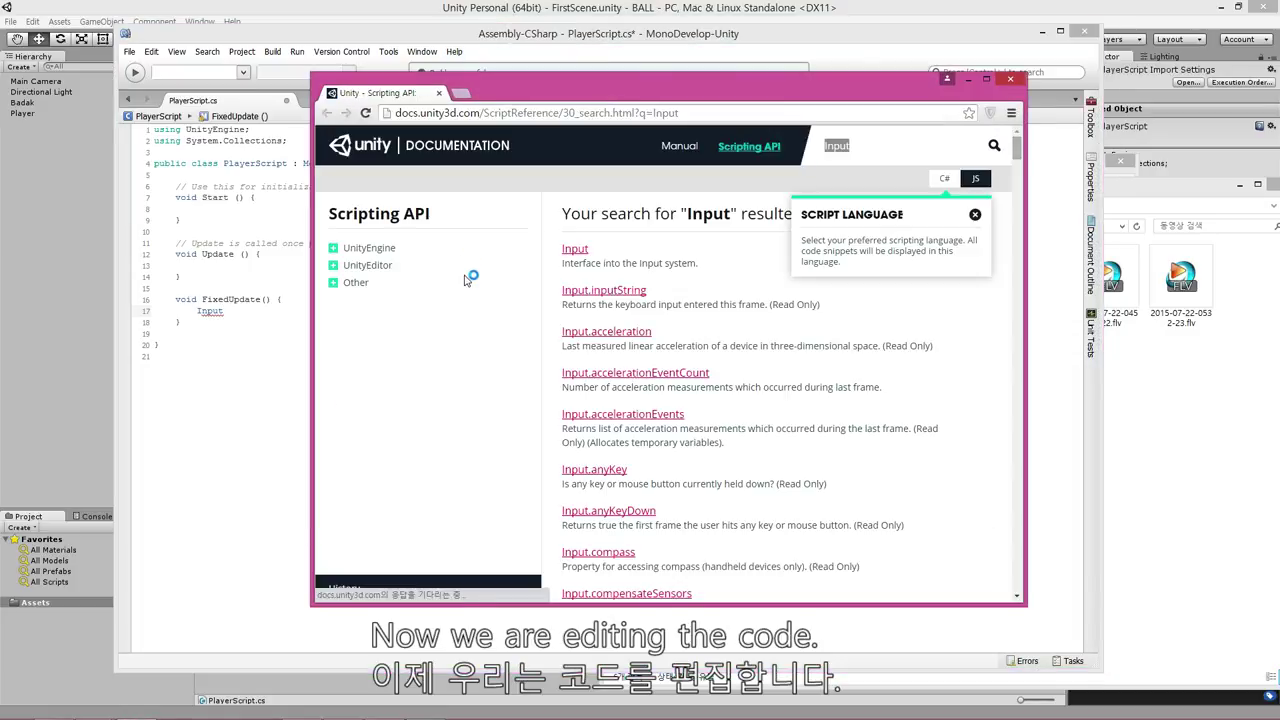
click(576, 250)
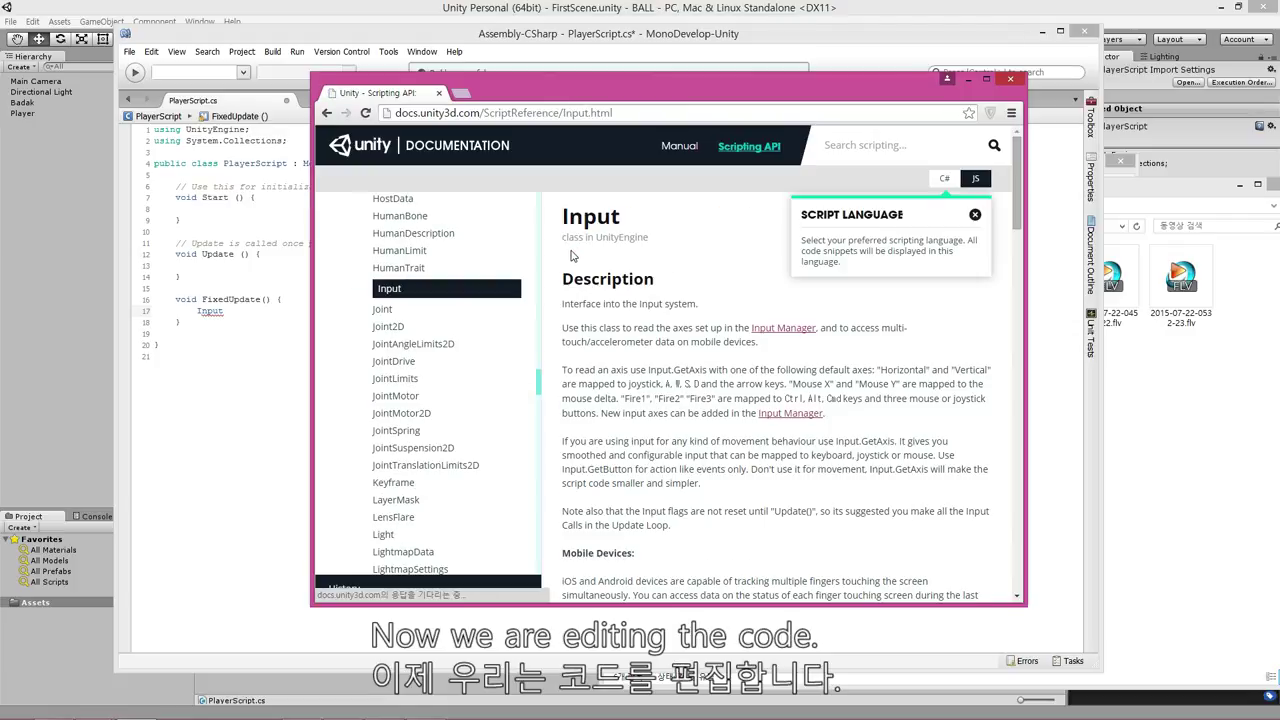
drag(638, 85, 629, 76)
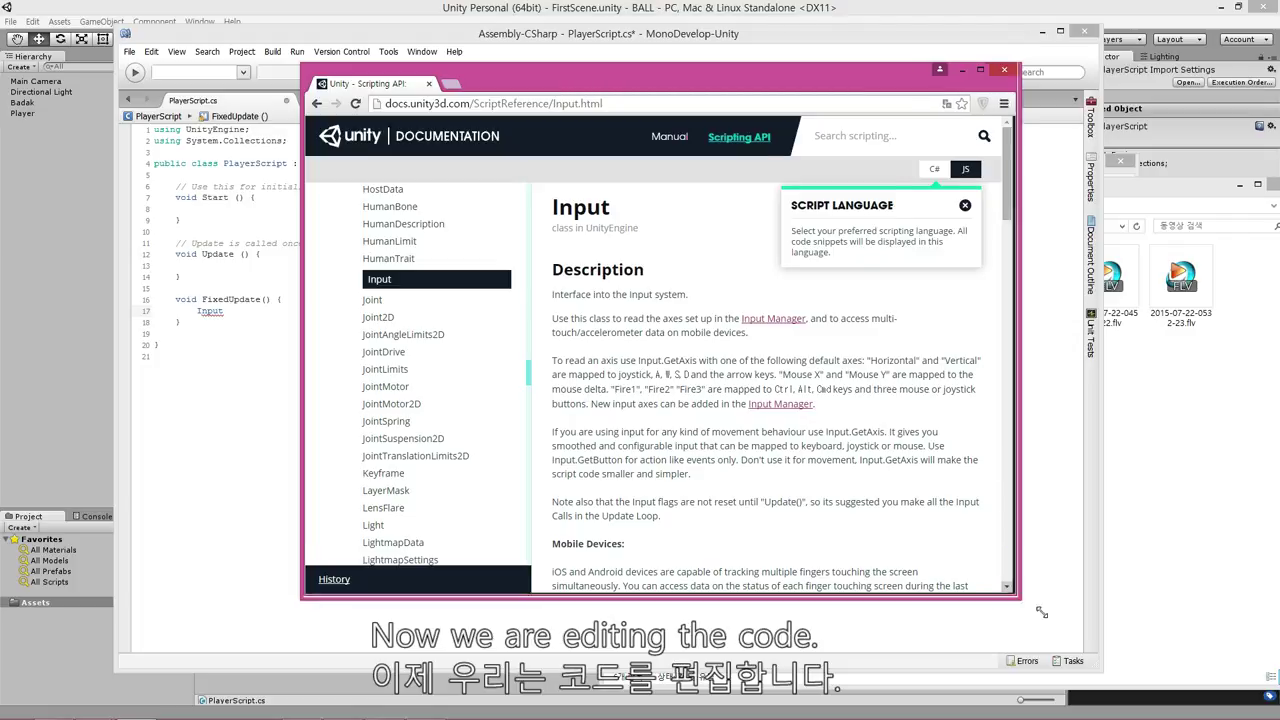
drag(1012, 592, 1263, 713)
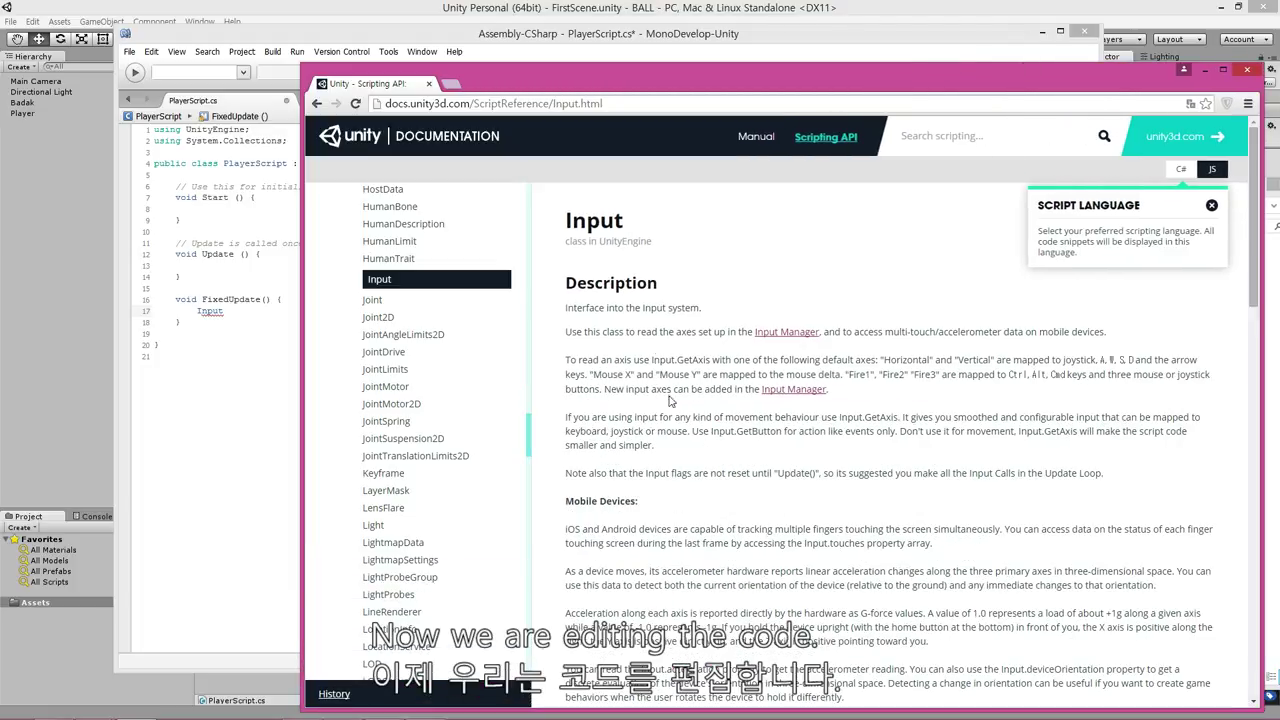
- Scroll down the Input page to its Static Functions such as GetAxis, GetAxisRaw and GetKey
scroll(650, 272, down, 2)
scroll(659, 434, down, 2)
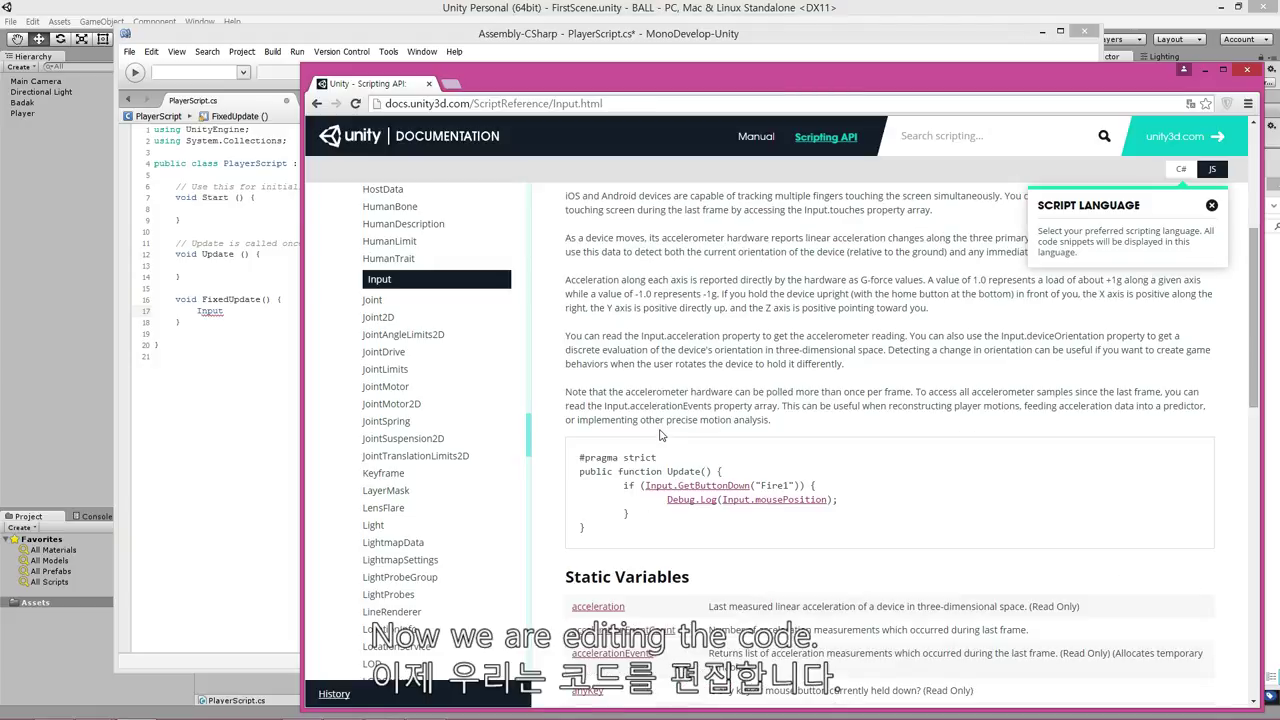
scroll(665, 430, down, 2)
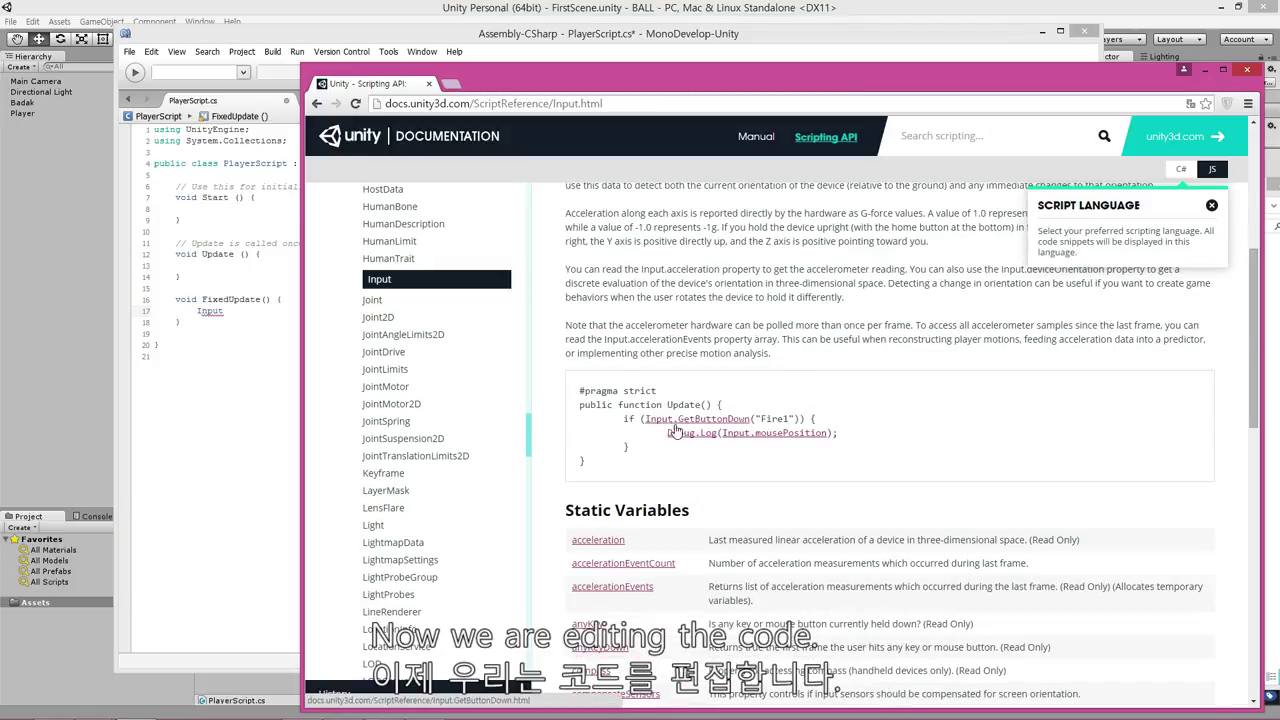
scroll(800, 450, down, 1)
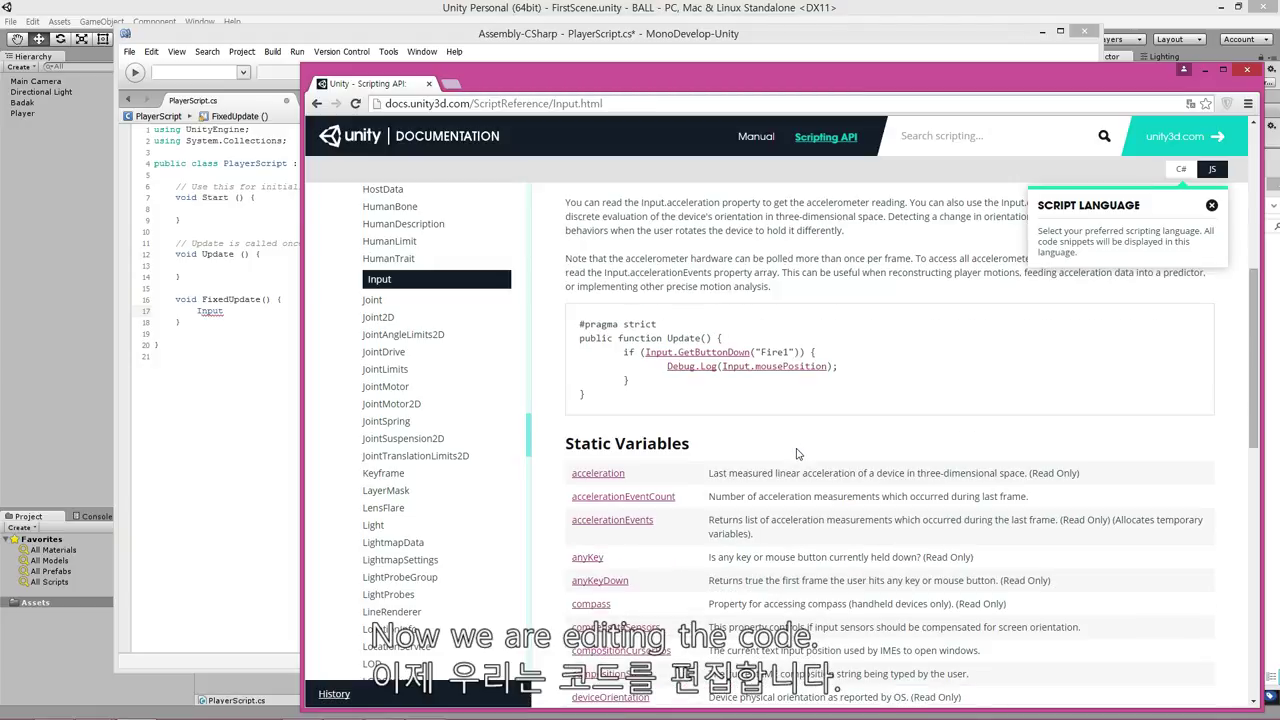
scroll(797, 454, down, 2)
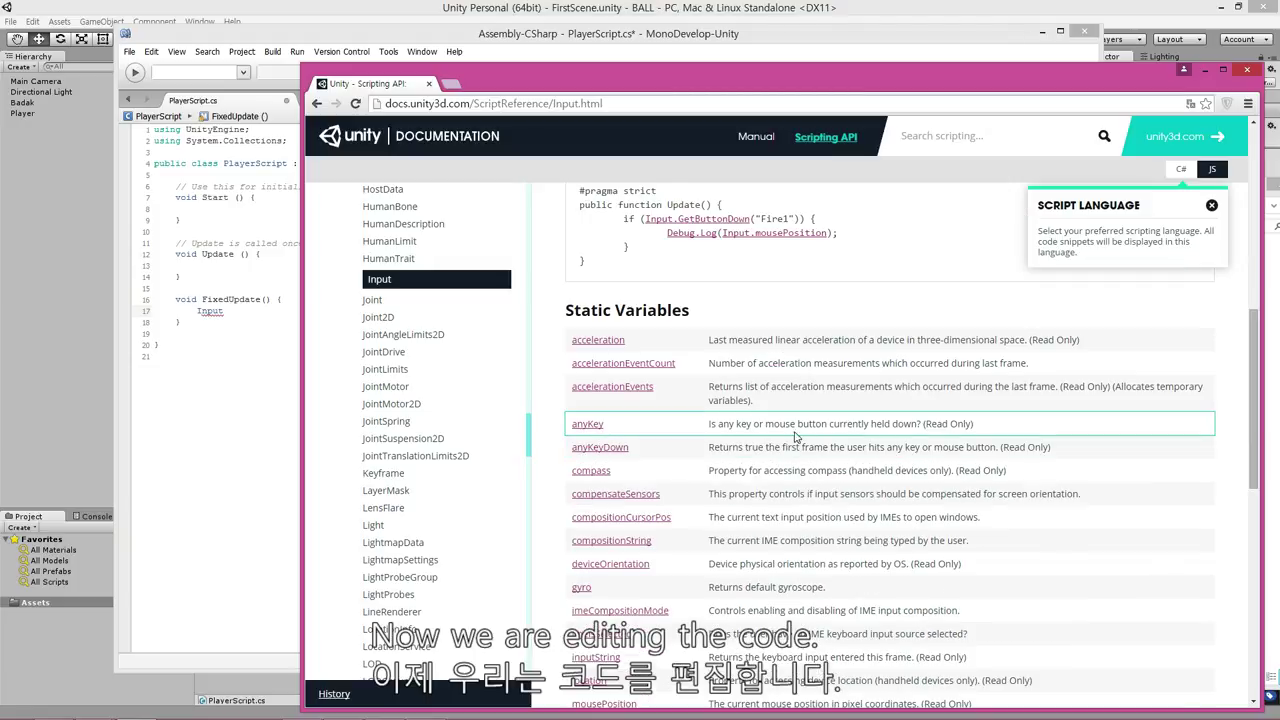
scroll(788, 430, down, 2)
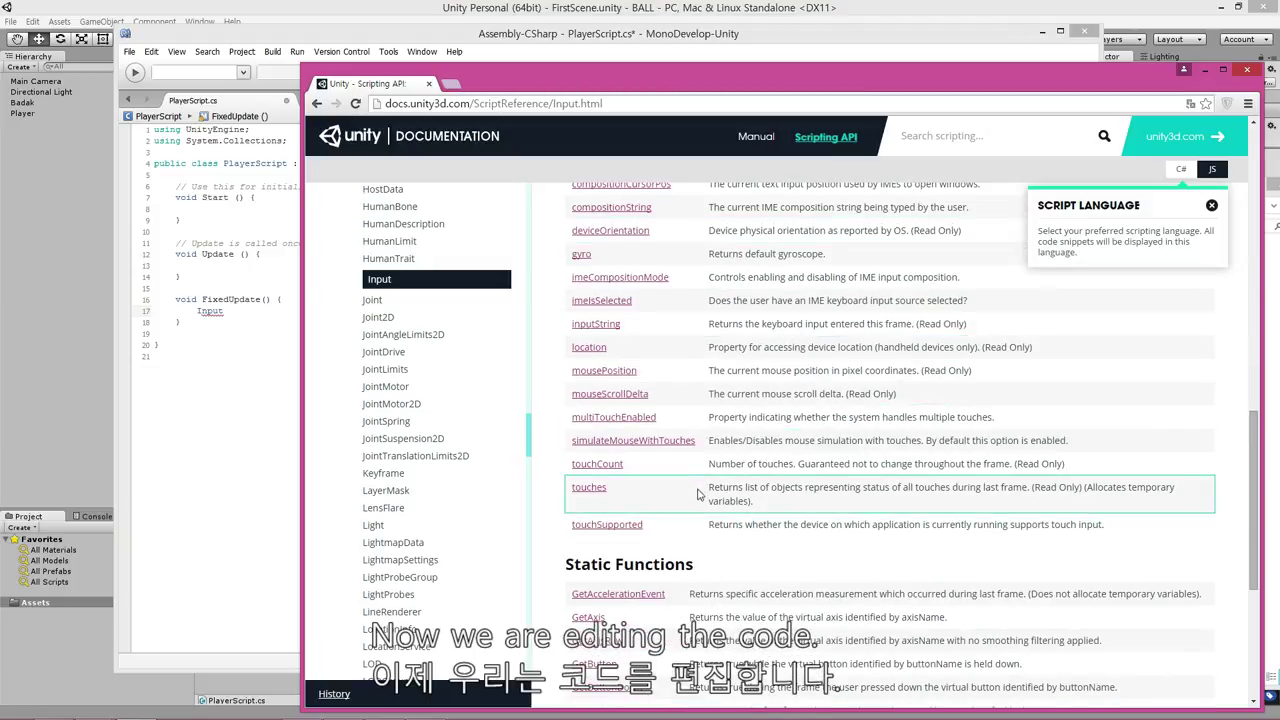
scroll(698, 496, up, 2)
scroll(698, 496, up, 2)
scroll(698, 496, down, 1)
scroll(698, 496, down, 2)
scroll(660, 502, down, 1)
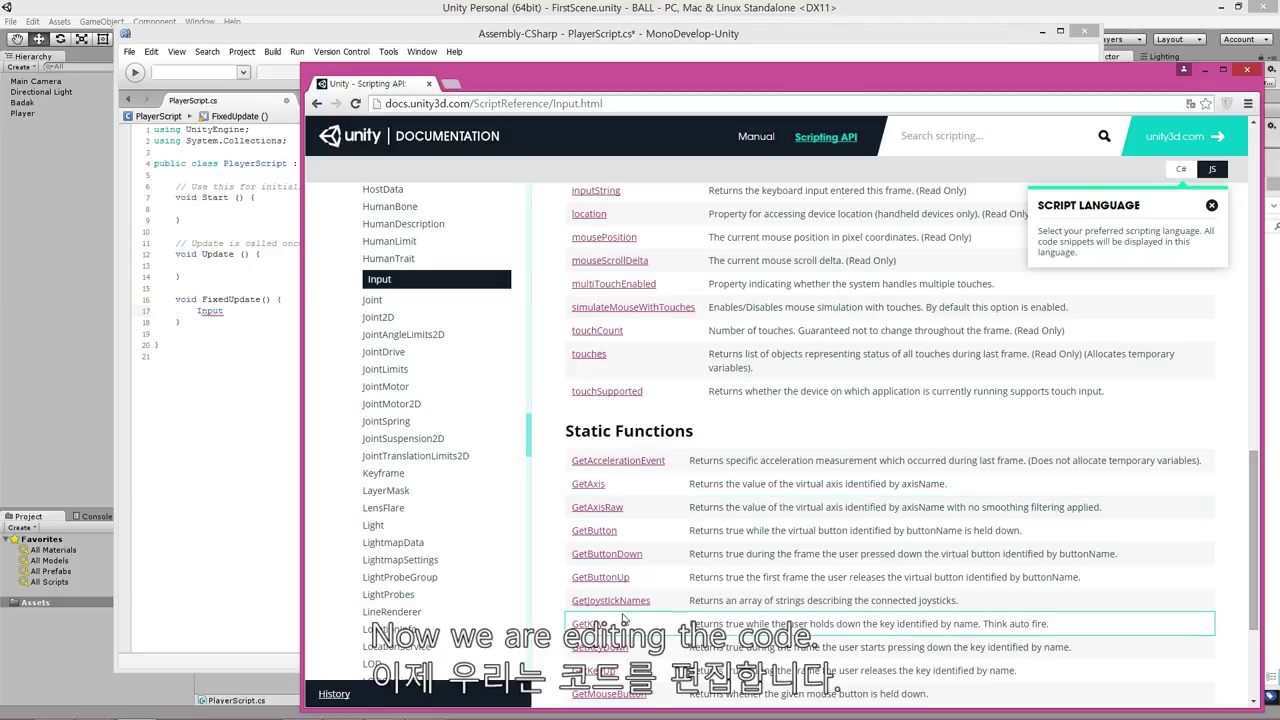
scroll(640, 618, down, 1)
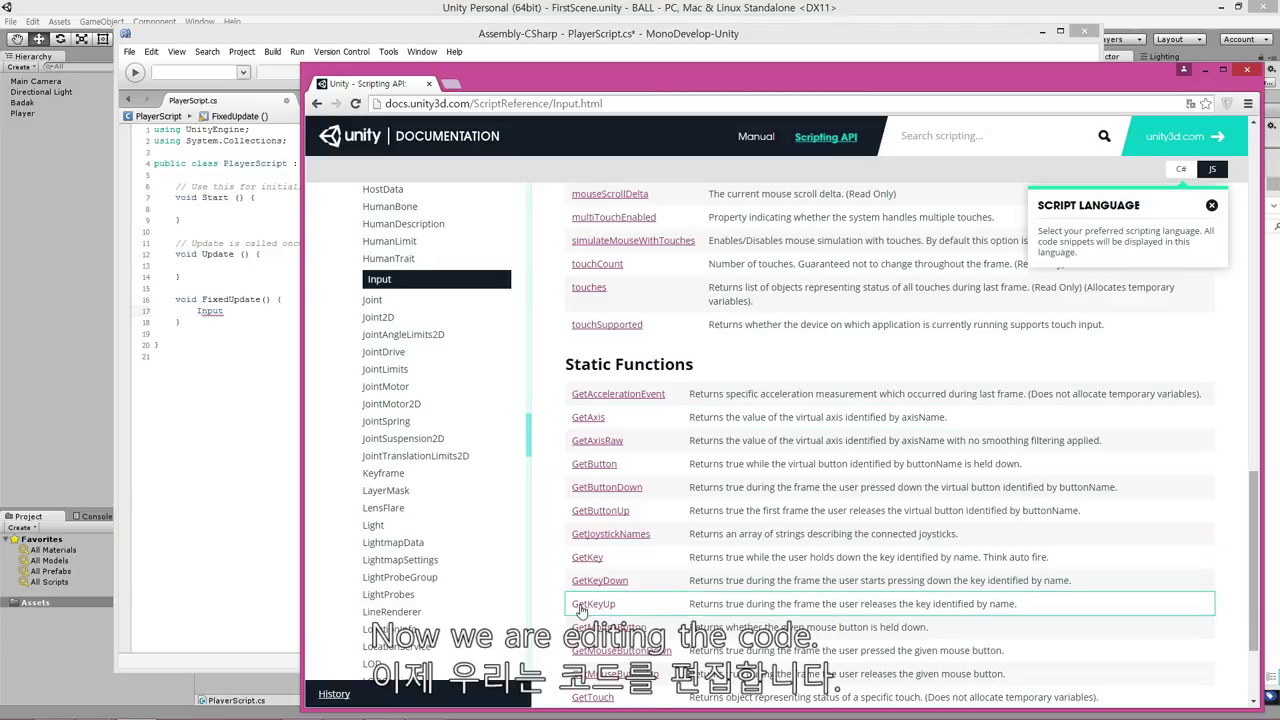
scroll(552, 652, down, 2)
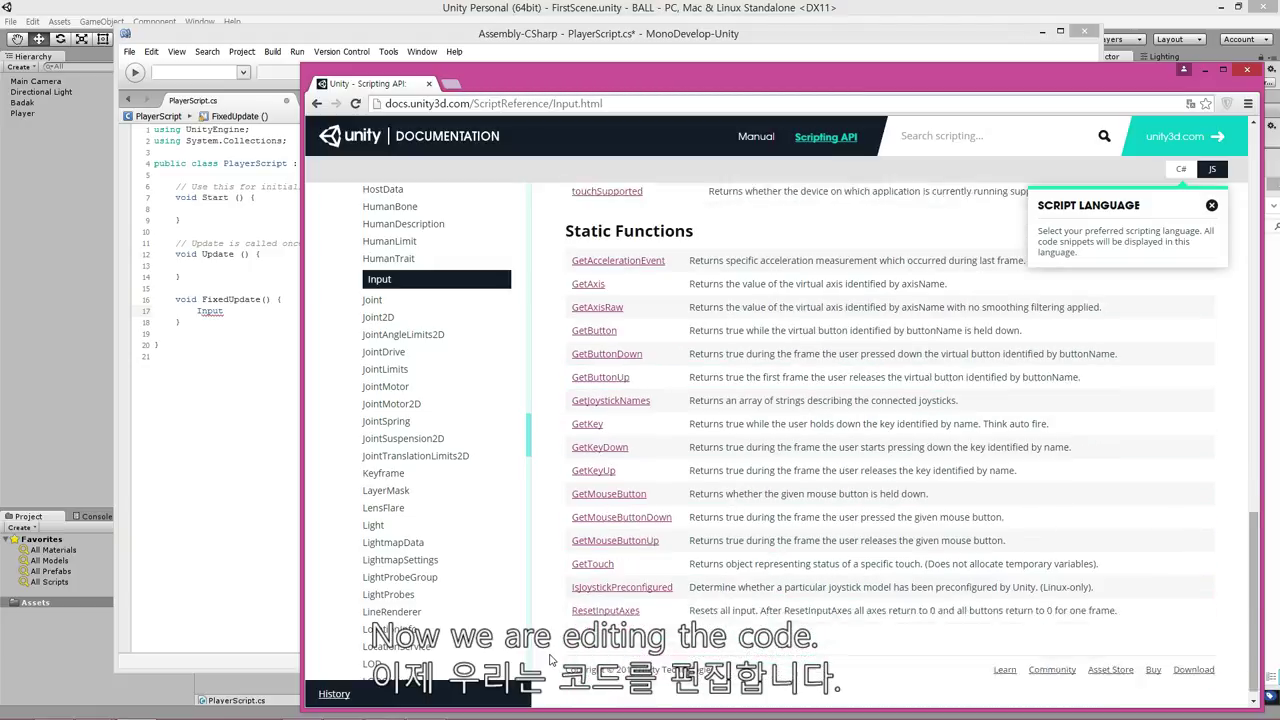
scroll(563, 578, up, 1)
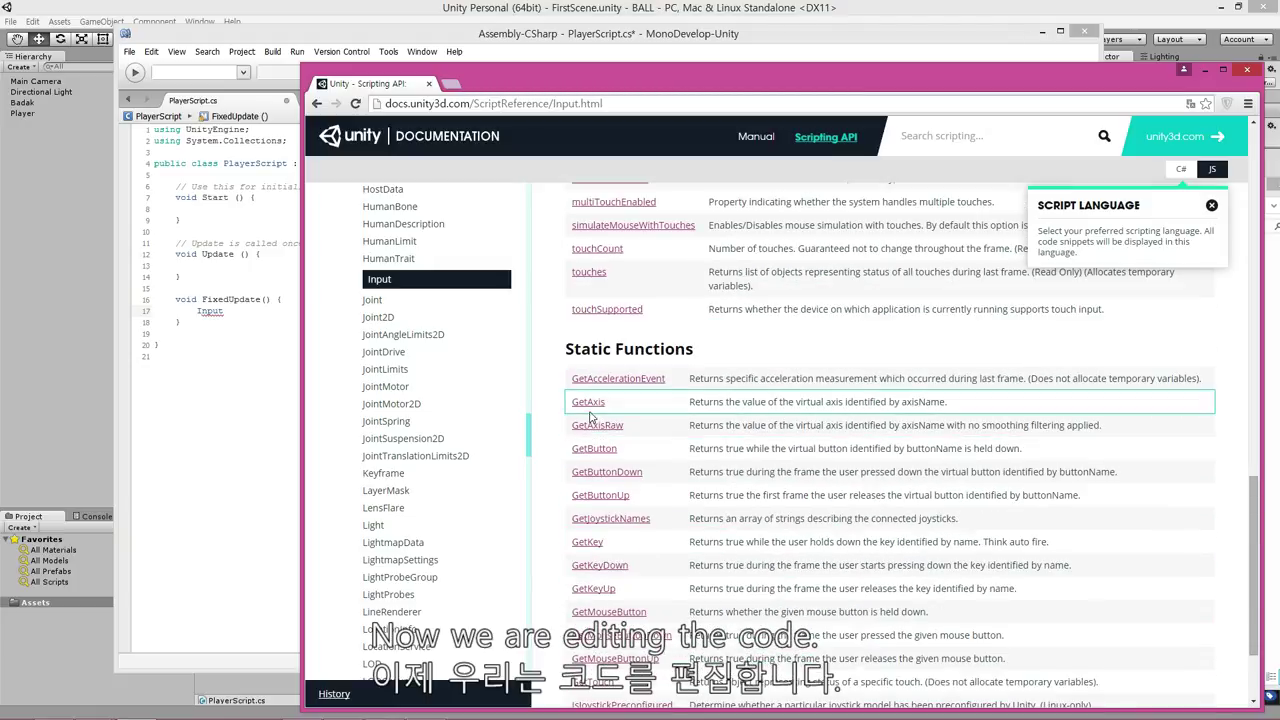
- Open the Input.GetAxis page and select the Input.GetAxis ("Vertical") call in its car example
click(588, 406)
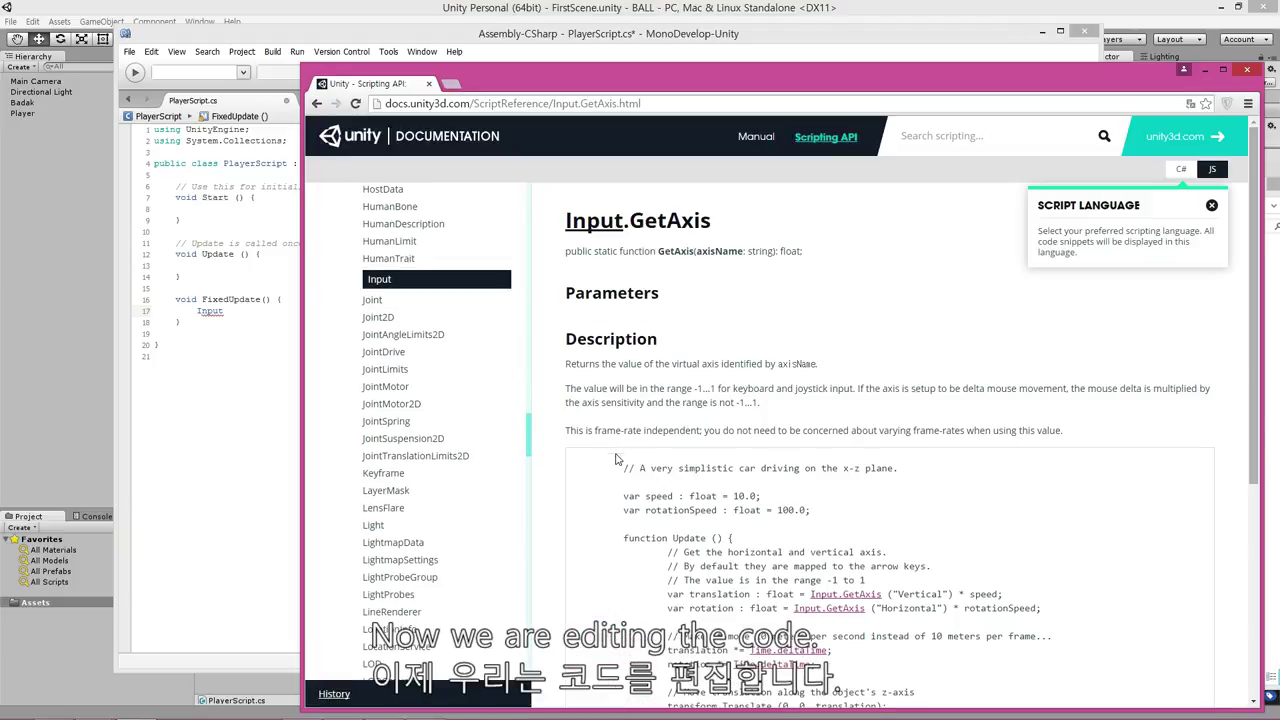
scroll(640, 472, down, 1)
scroll(640, 473, down, 1)
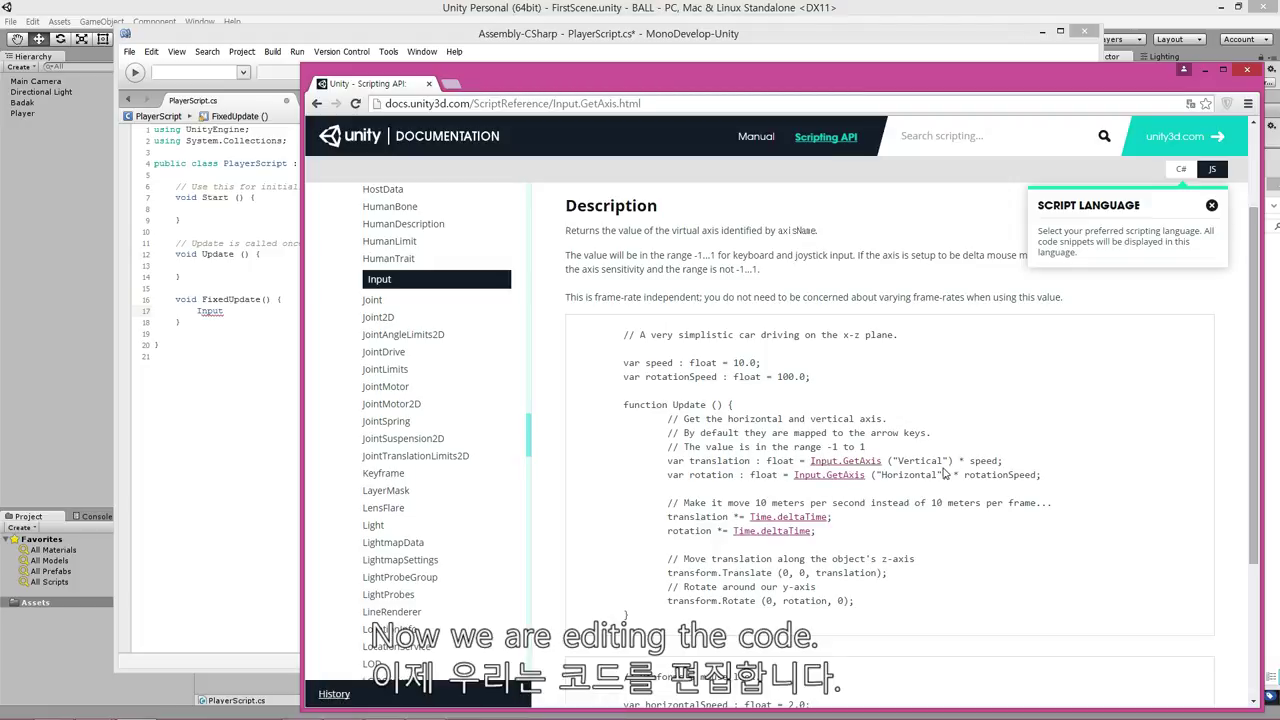
drag(958, 461, 810, 461)
key(ctrl+c)
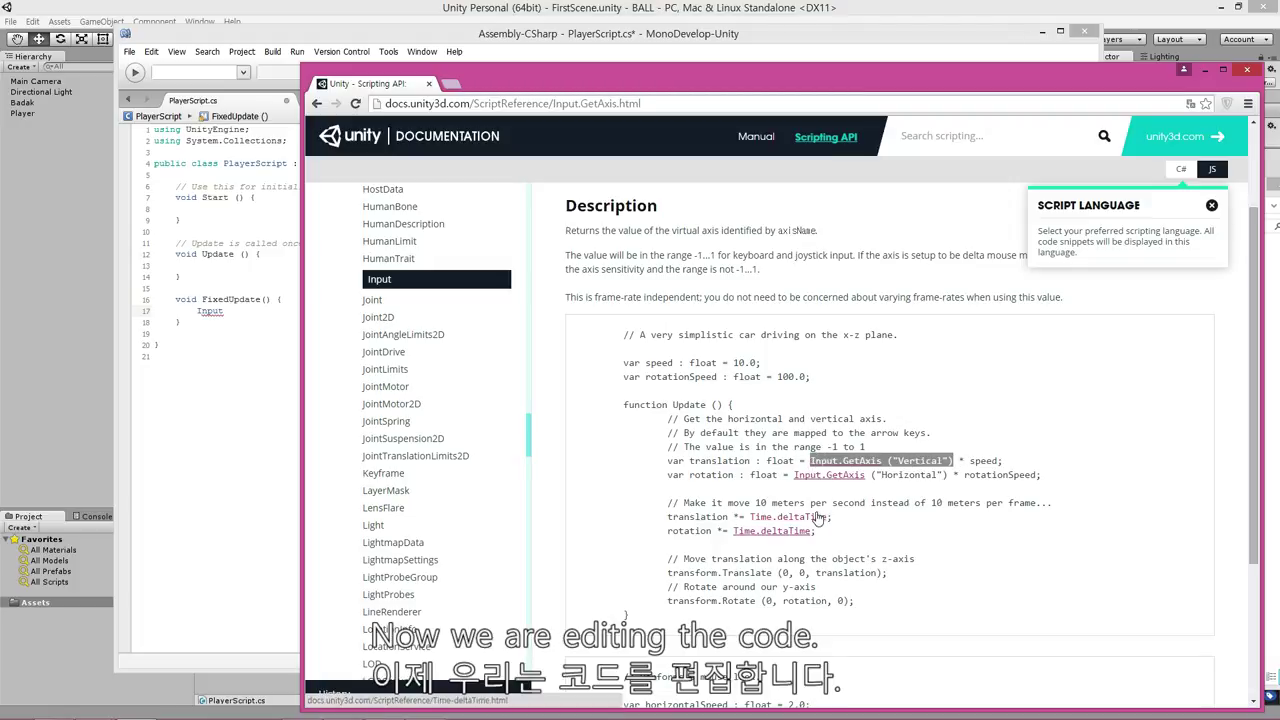
- Replace Input on line 17 with Input.GetAxis ("Vertical") and add Input.GetAxis ("Horizontal") on line 18
click(243, 320)
drag(240, 311, 196, 311)
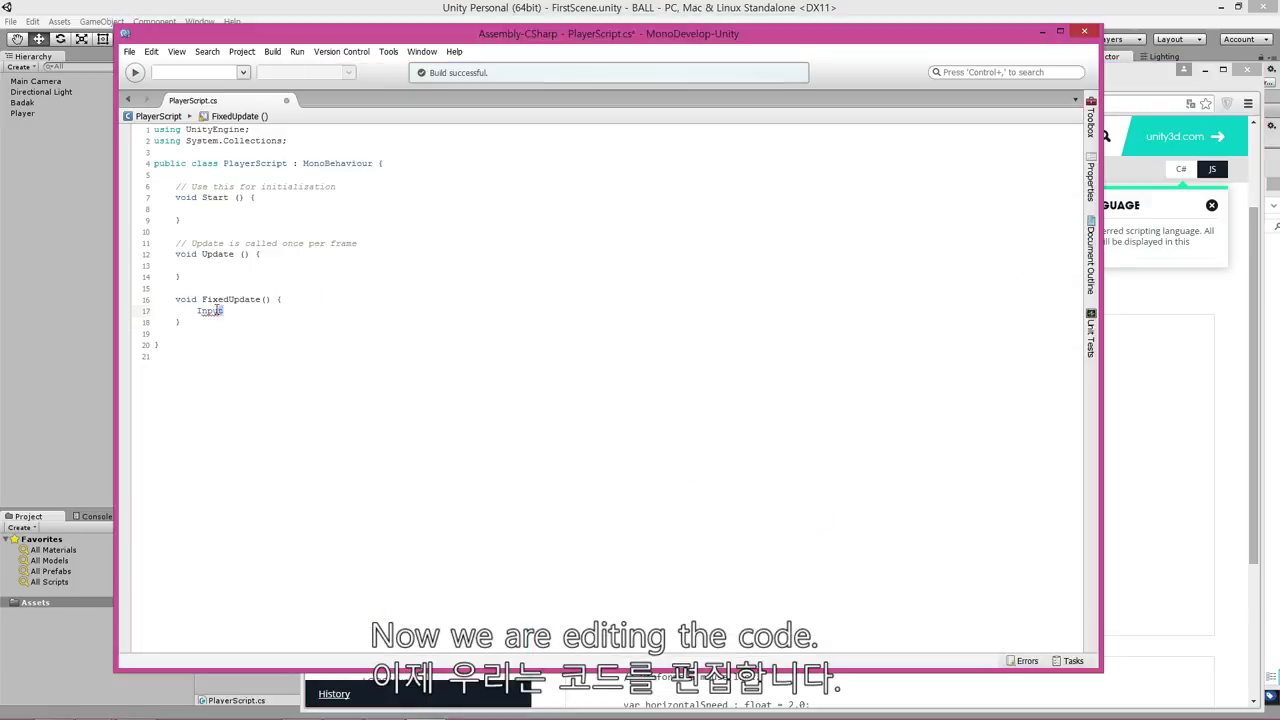
key(ctrl+v)
click(1238, 305)
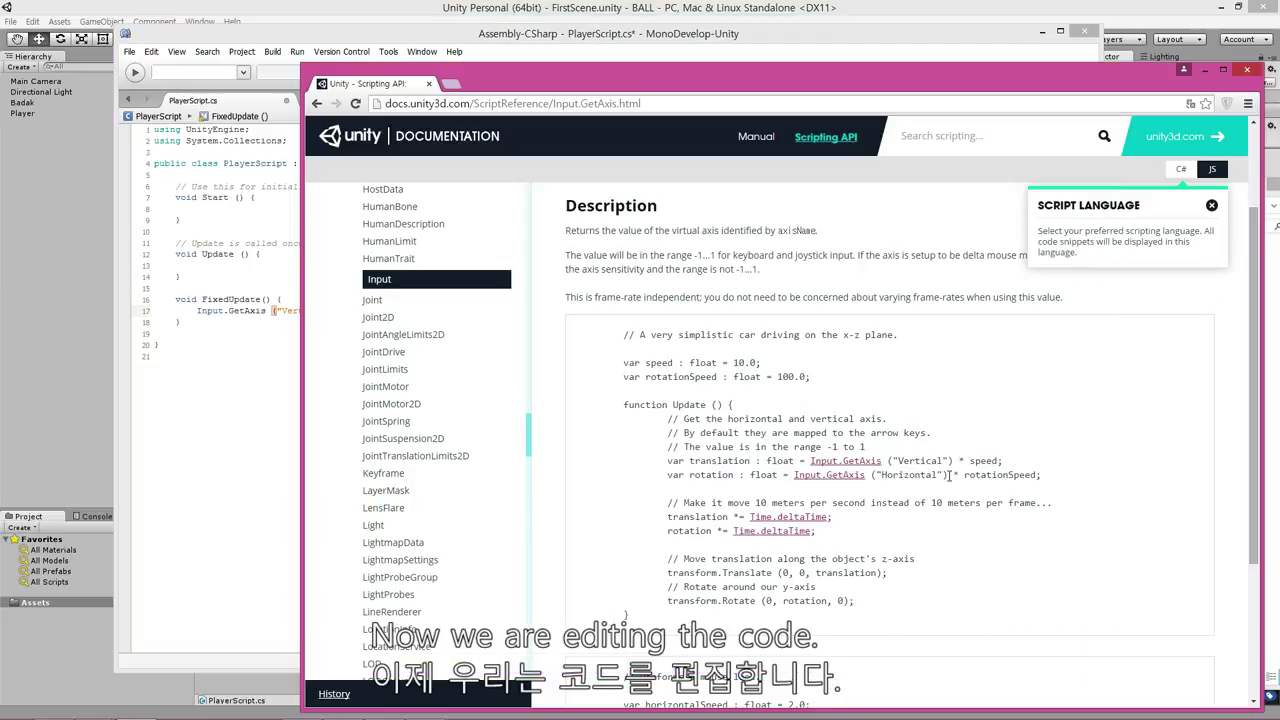
drag(947, 476, 795, 479)
key(ctrl+c)
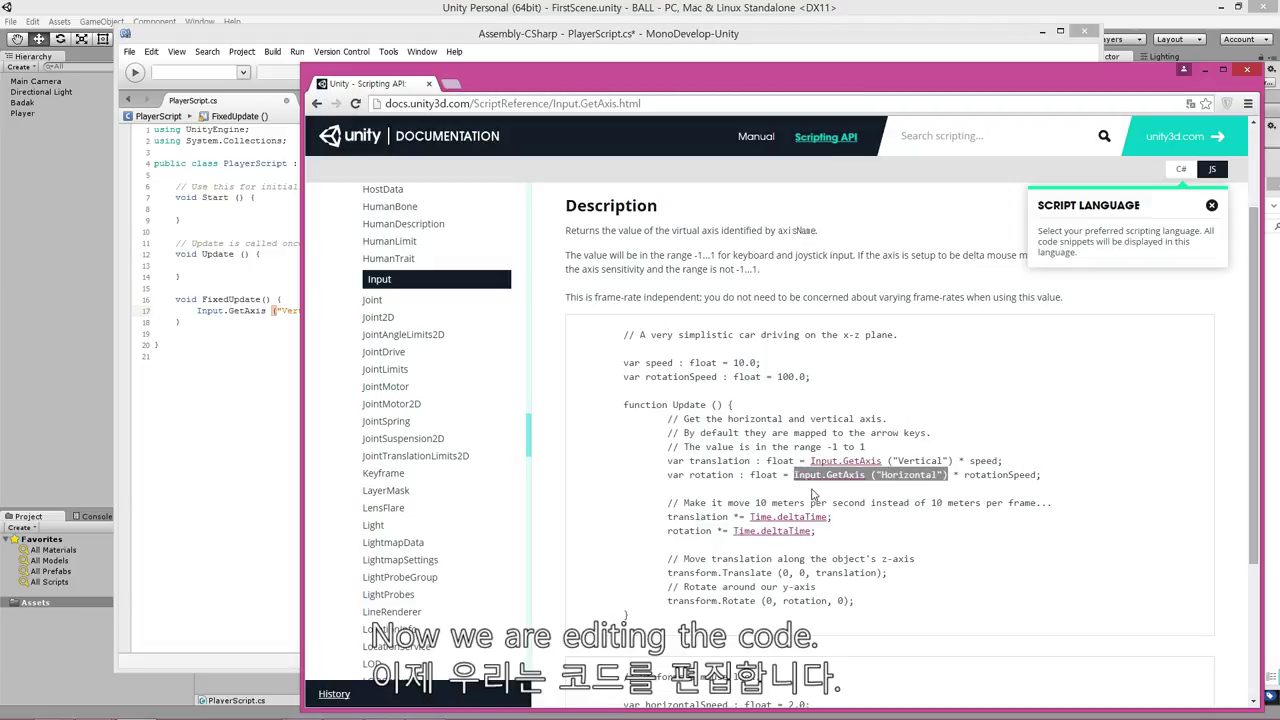
click(245, 331)
click(365, 311)
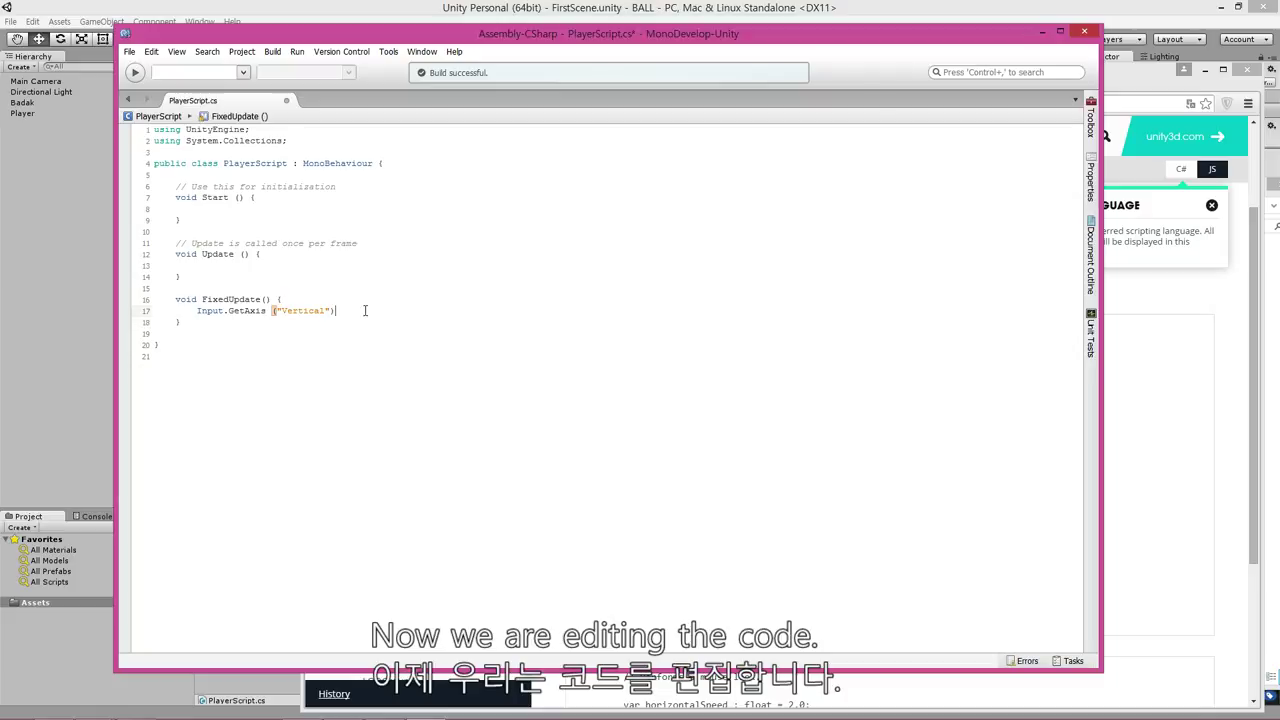
key(Return)
key(ctrl+v)
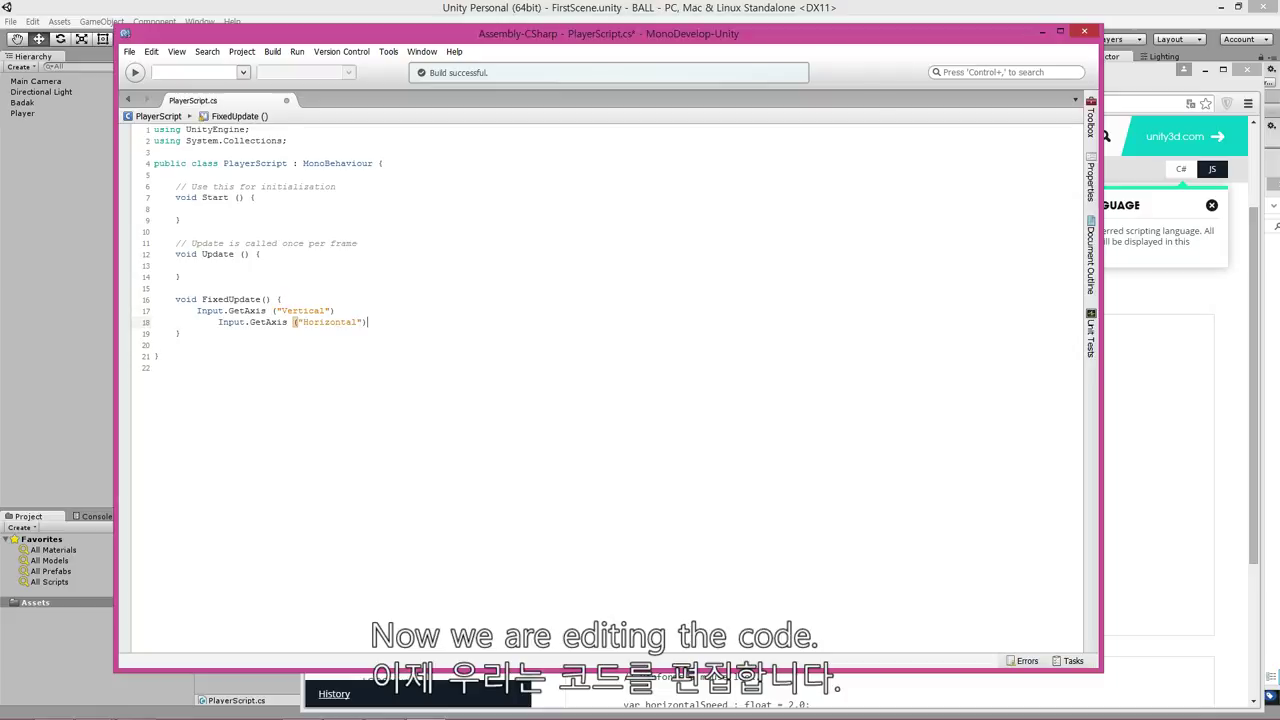
- End both GetAxis lines in FixedUpdate with semicolons
text(;)
key(Down)
key(End)
text(;)
click(335, 311)
key(shift+Right)
key(Down)
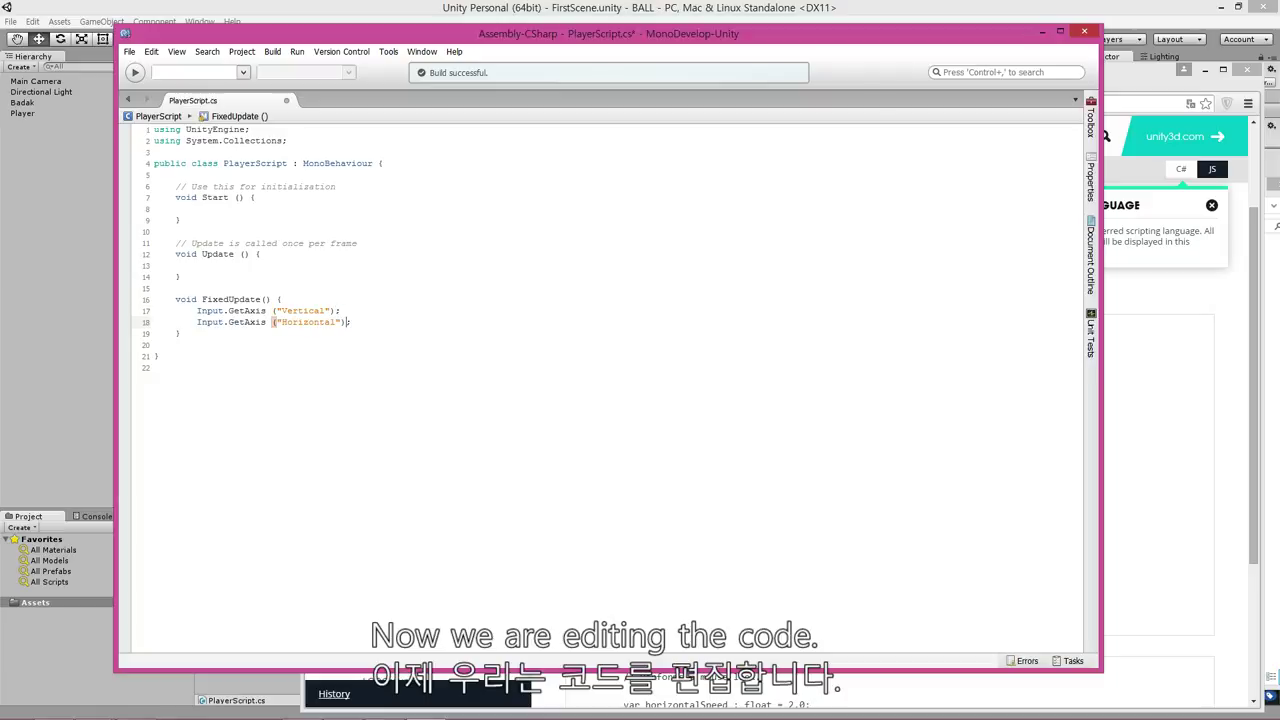
key(Up)
click(165, 314)
click(1222, 330)
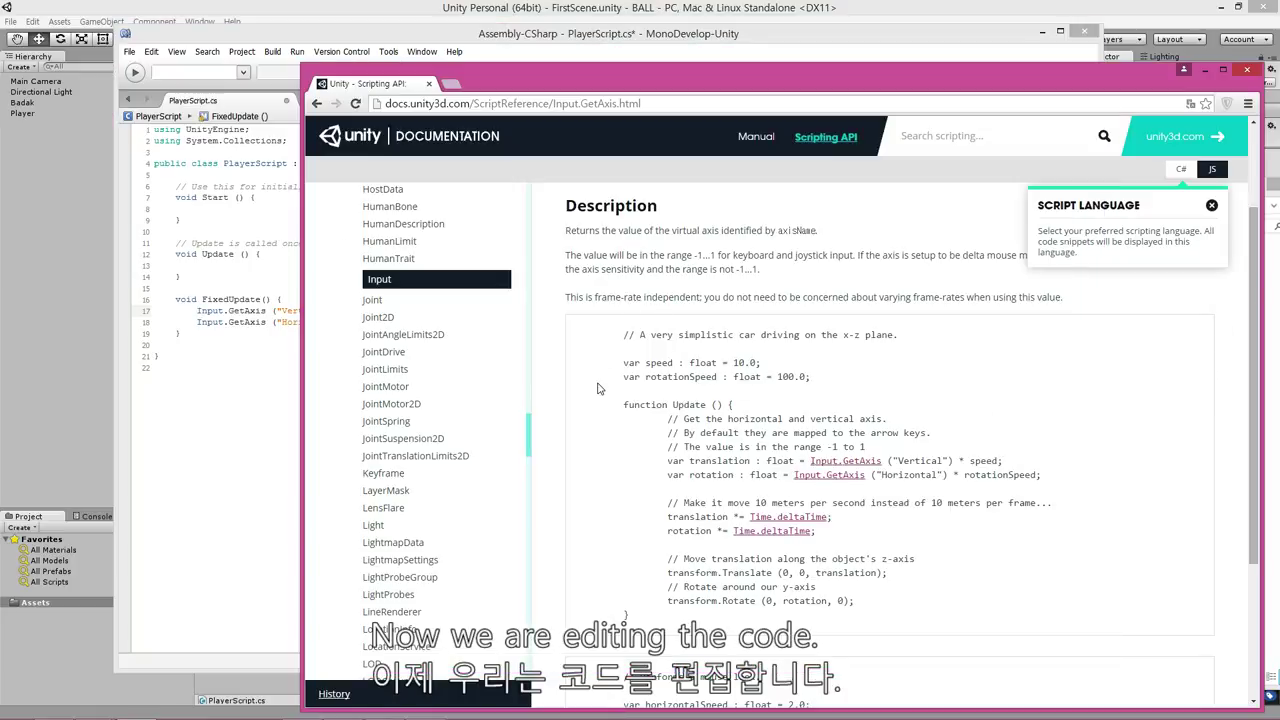
scroll(598, 388, down, 2)
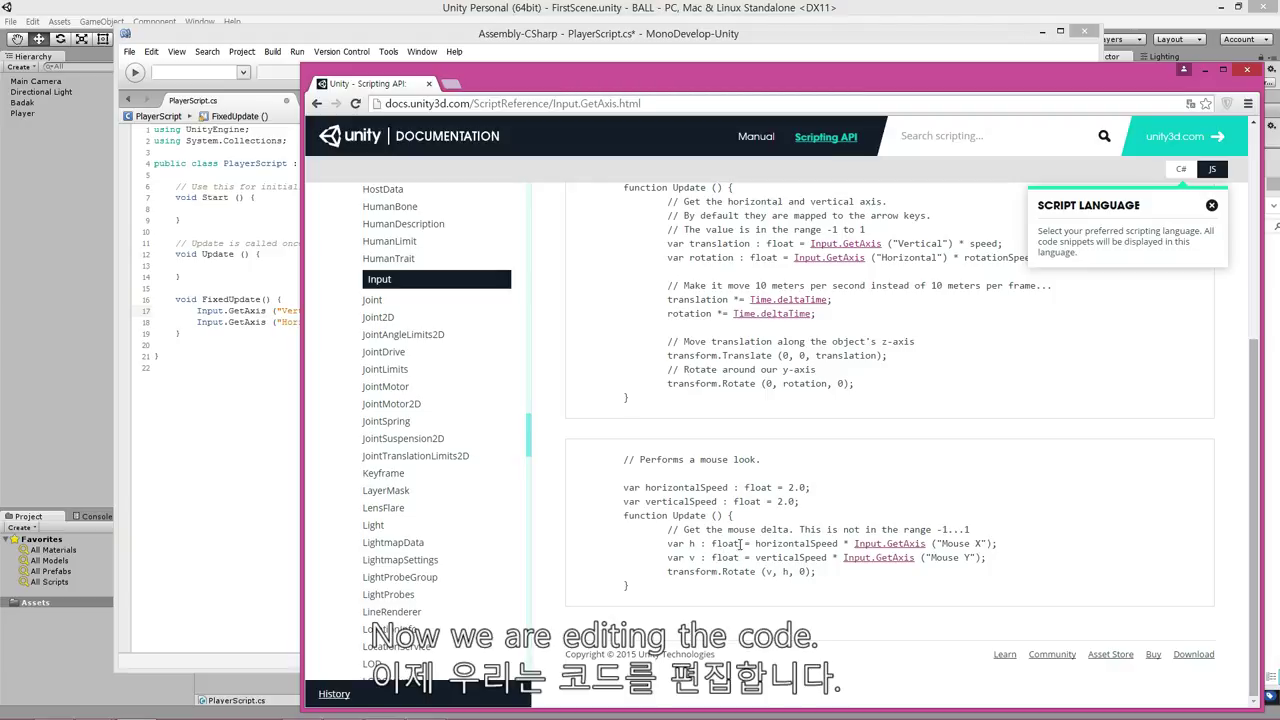
- Scroll back up the GetAxis page and return to FixedUpdate in PlayerScript.cs
scroll(724, 549, up, 2)
scroll(724, 549, up, 2)
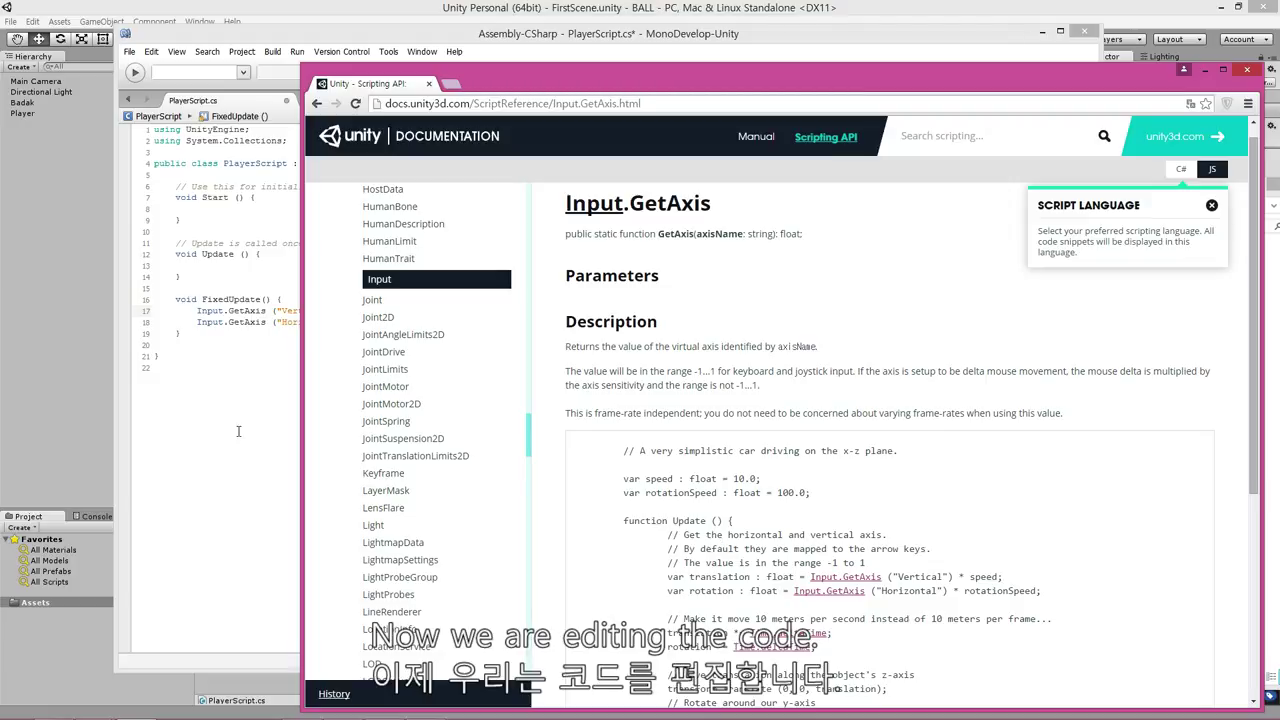
click(221, 387)
click(248, 322)
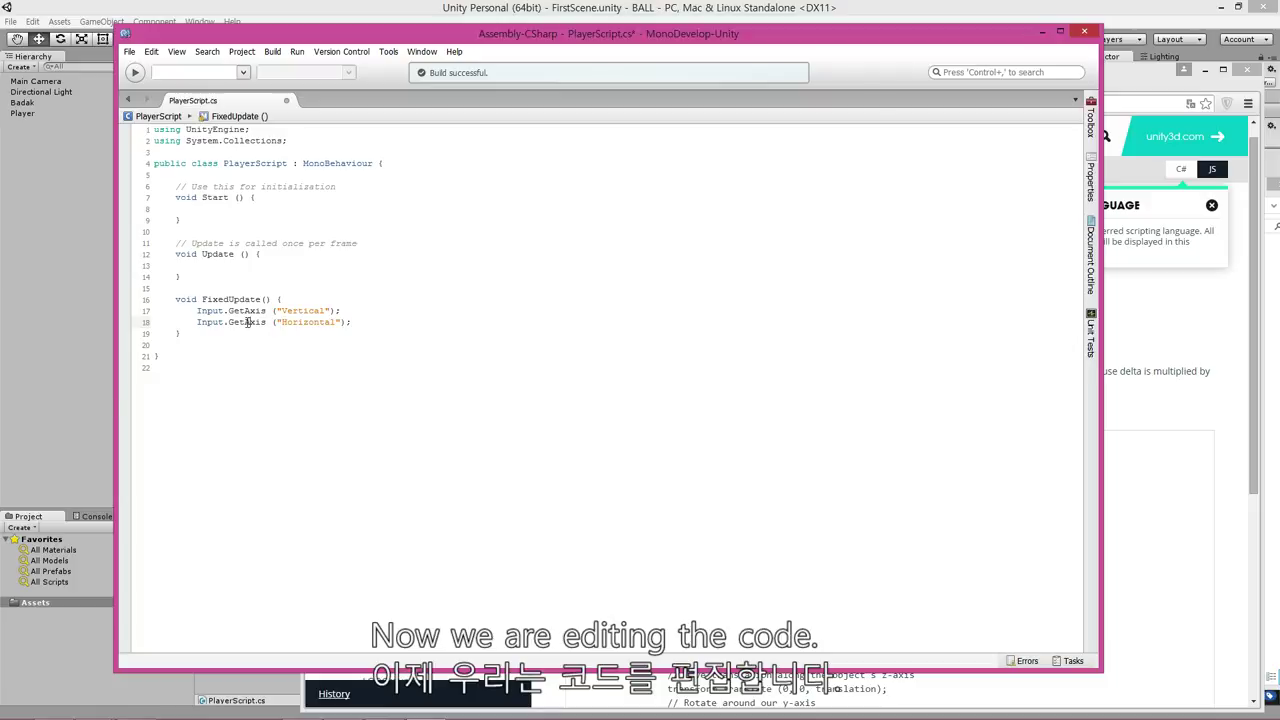
- Prefix the two GetAxis lines with 'float vertical_value =' and 'float horizontal_value ='
mouse_move(248, 322)
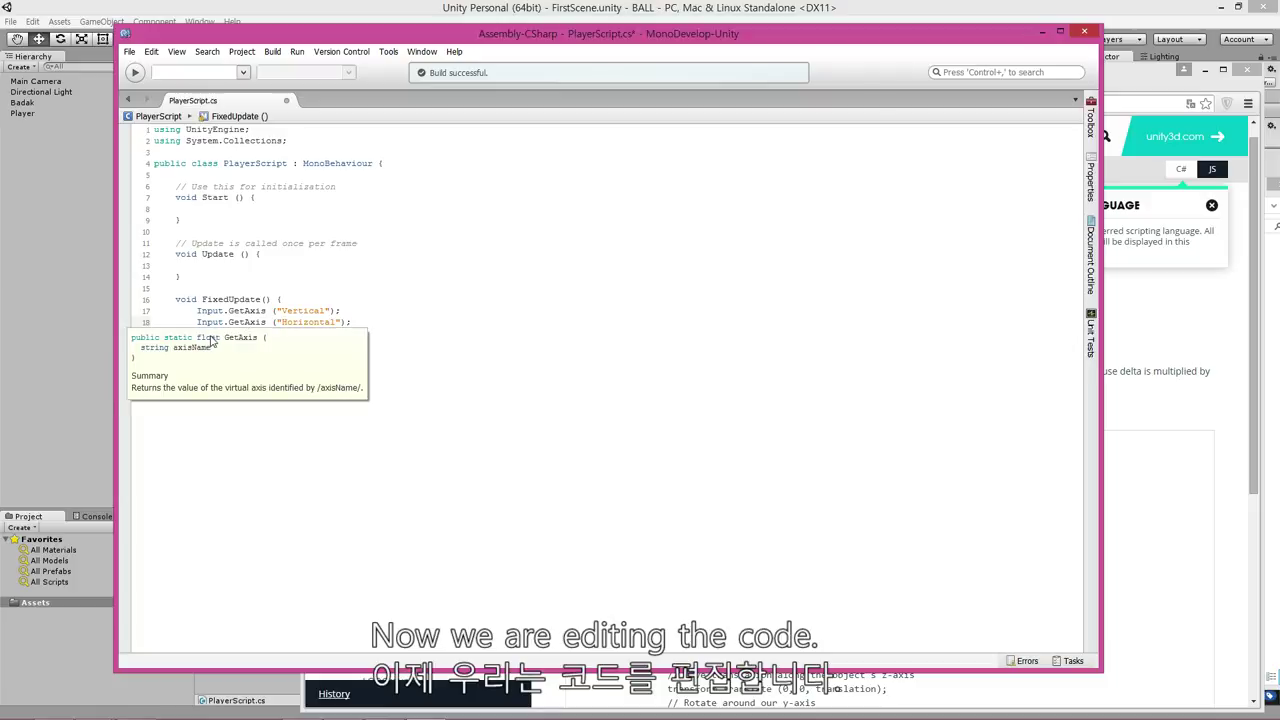
click(224, 311)
key(Home)
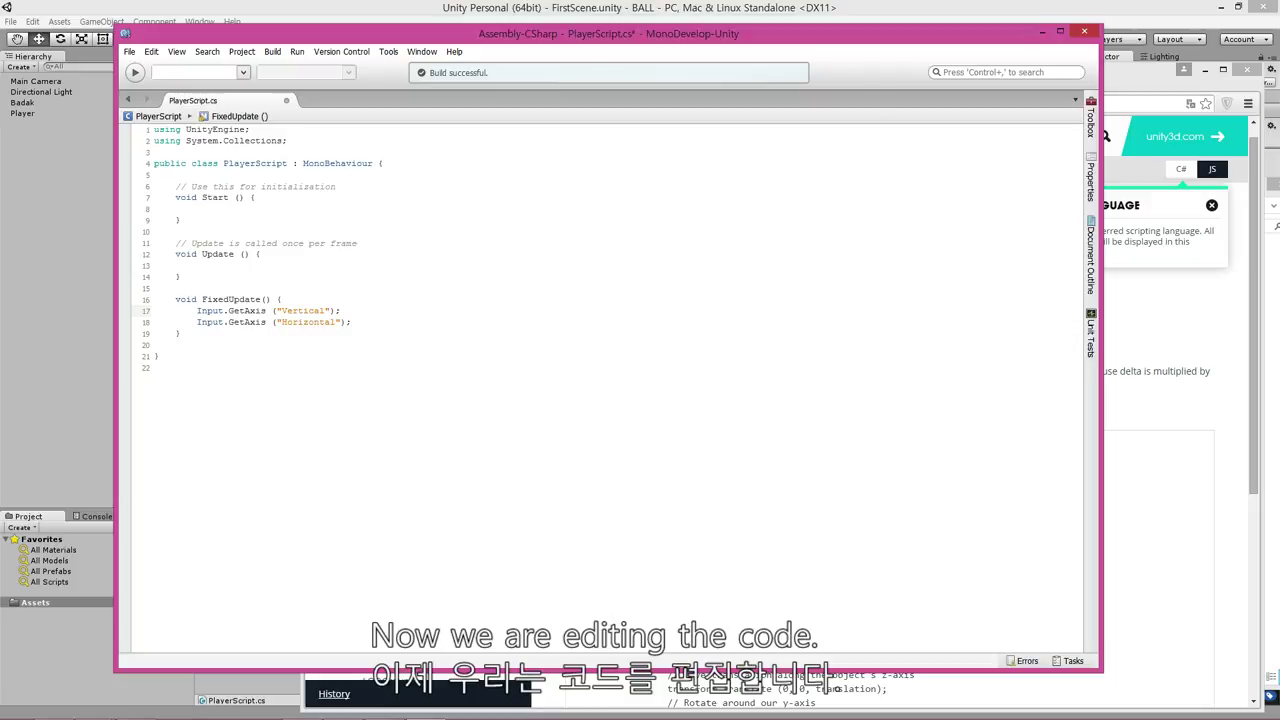
text(float )
text(ver )
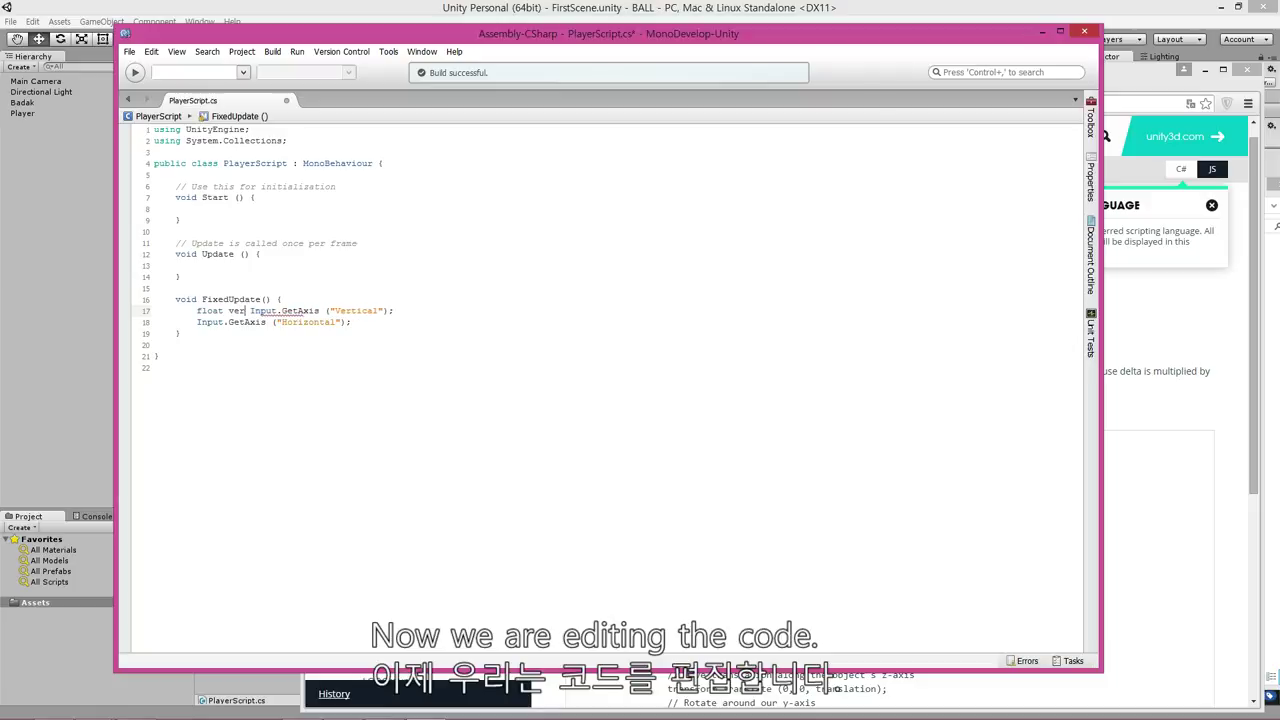
text(tical )
text(_value )
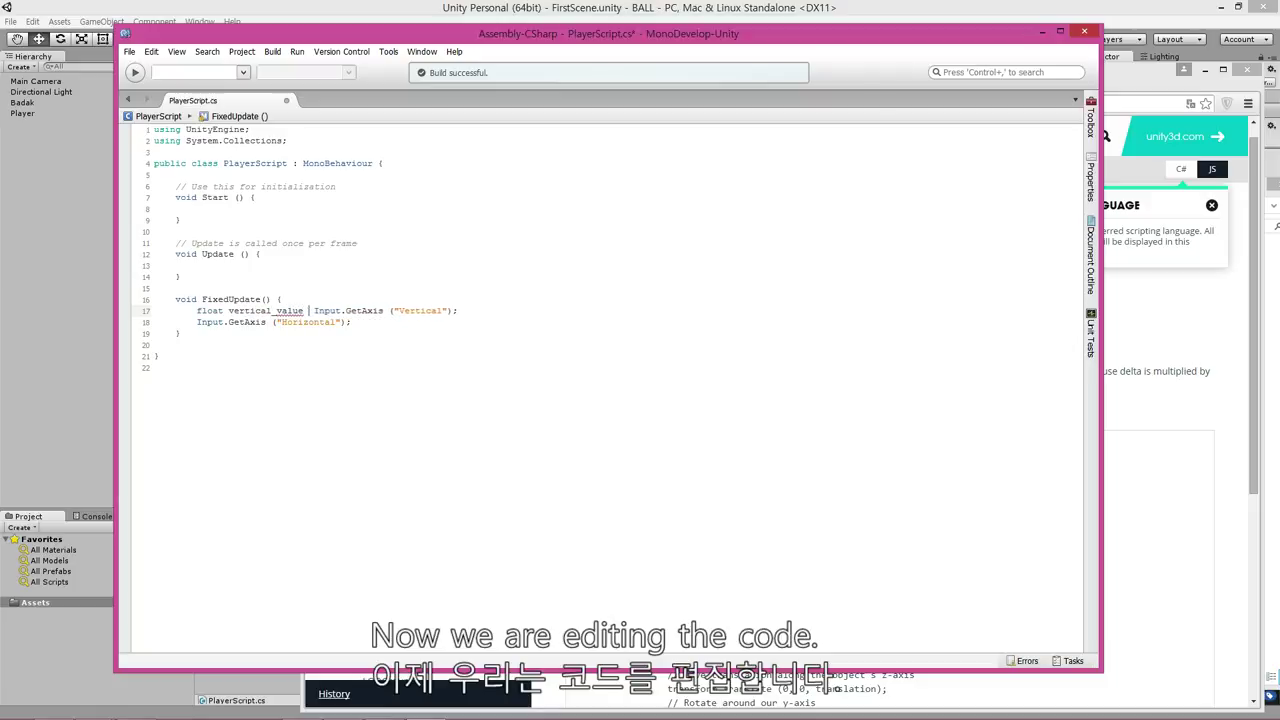
text(=)
click(352, 322)
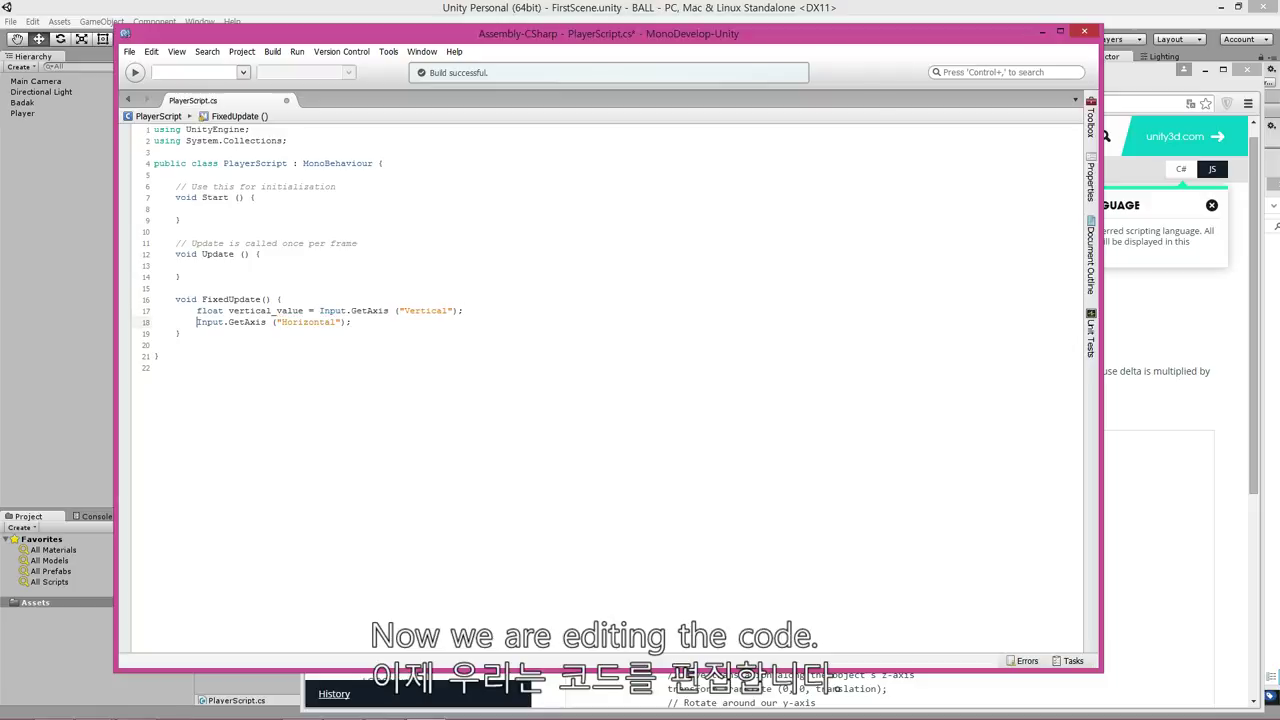
text(float )
text(horizon)
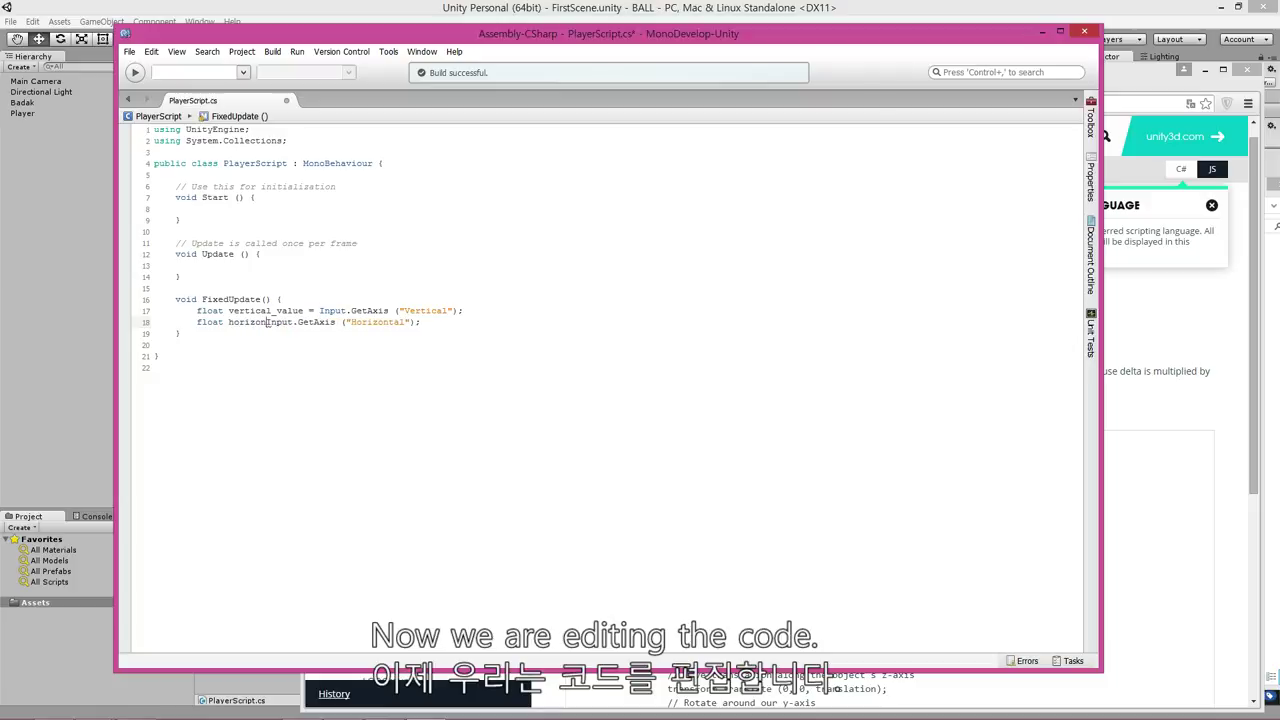
text(tal_)
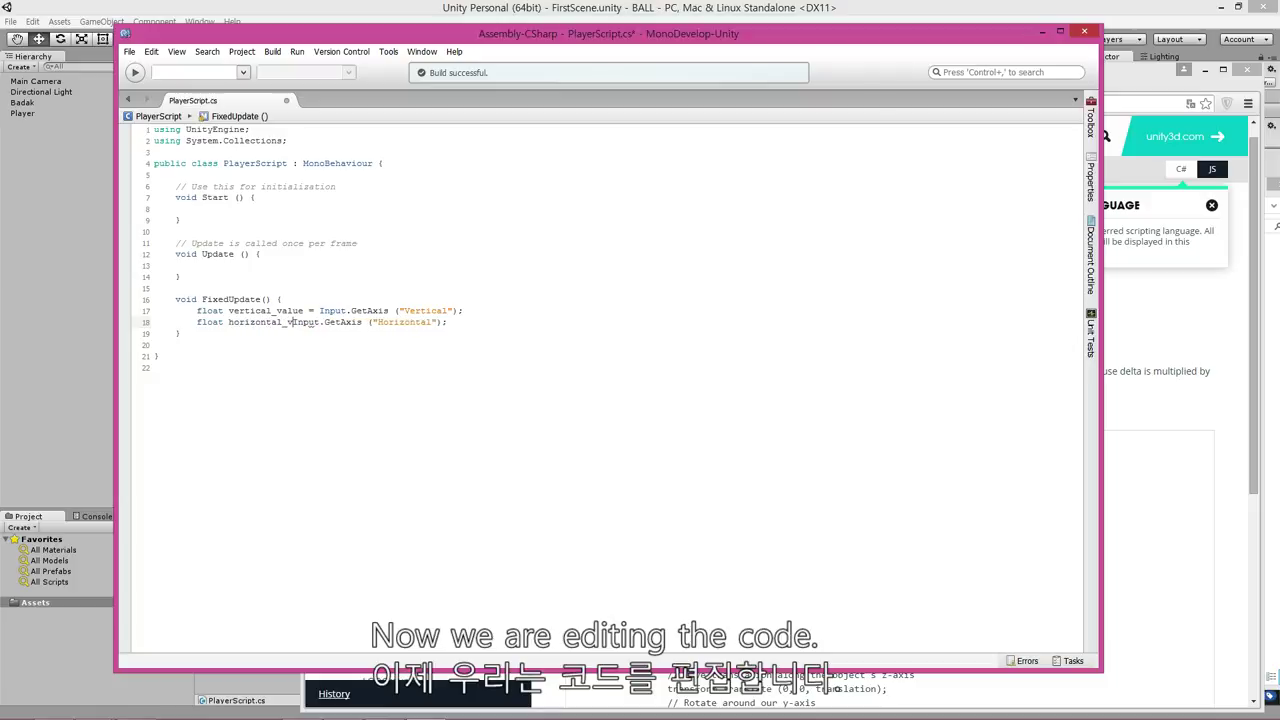
text(value =)
click(154, 310)
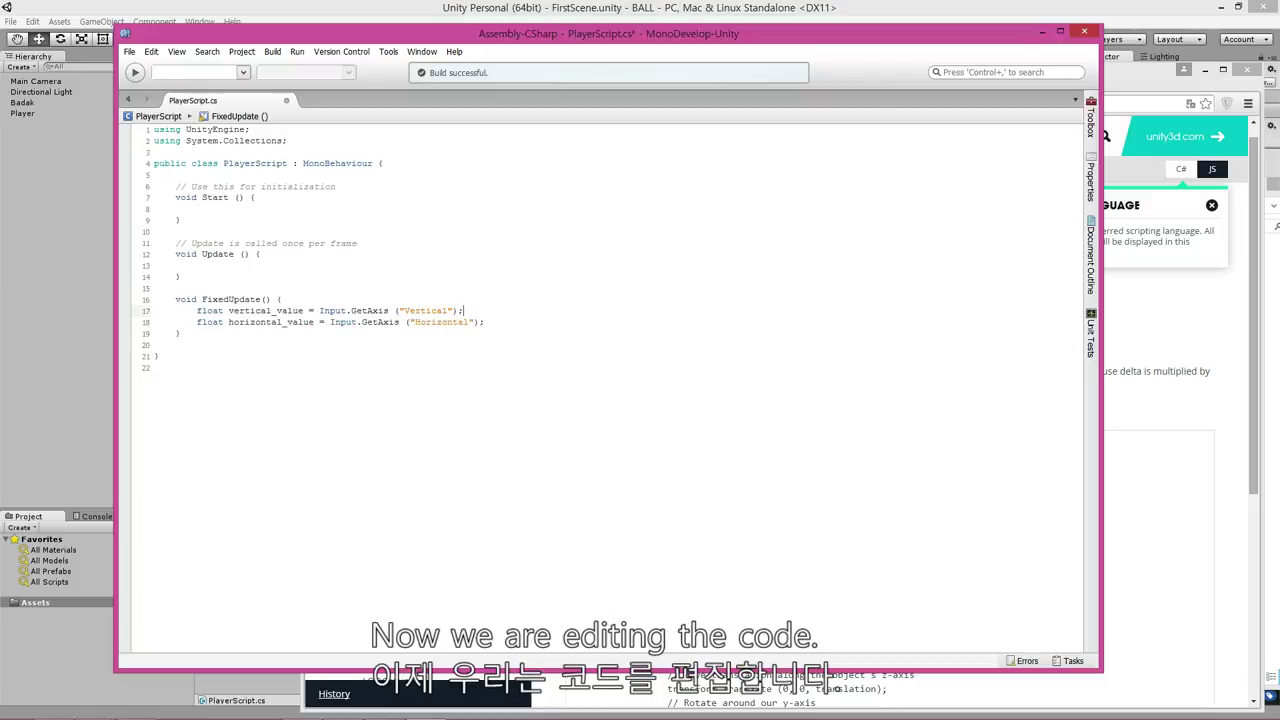
- Save PlayerScript.cs and overwrite vertical_value with a temporary name, gap01
key(ctrl+s)
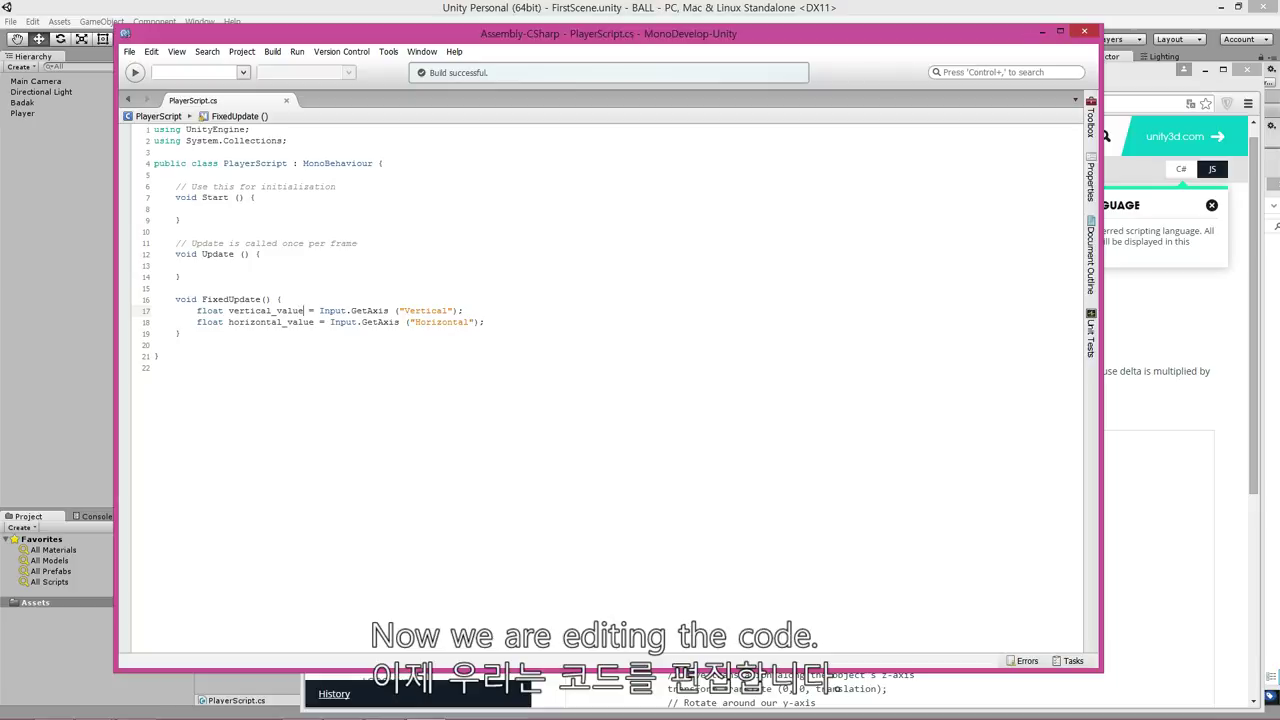
drag(304, 310, 228, 310)
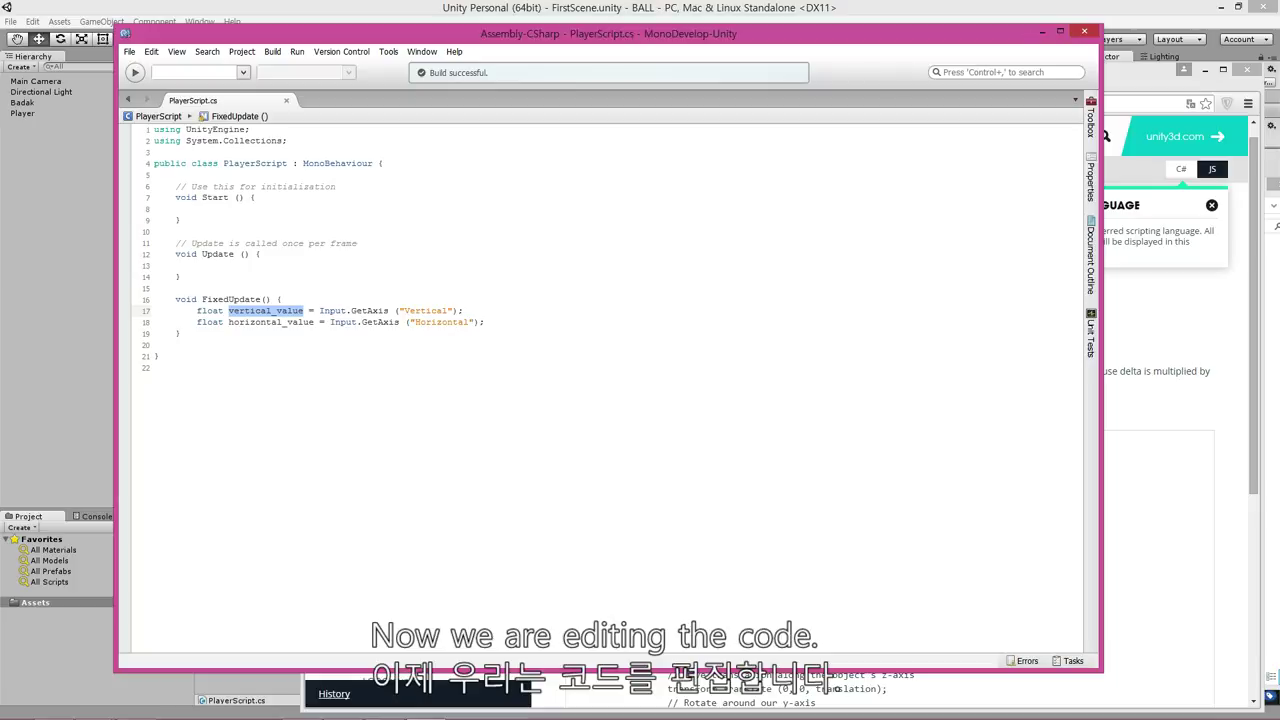
text(gap)
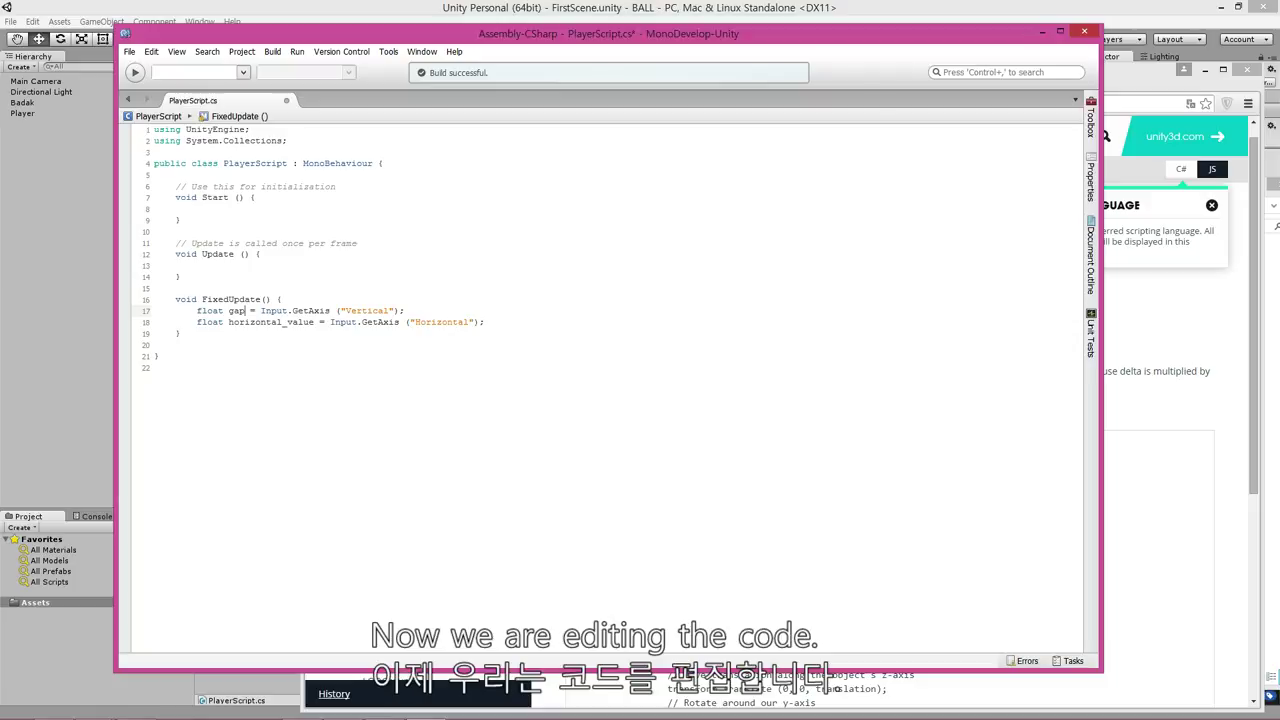
text(01)
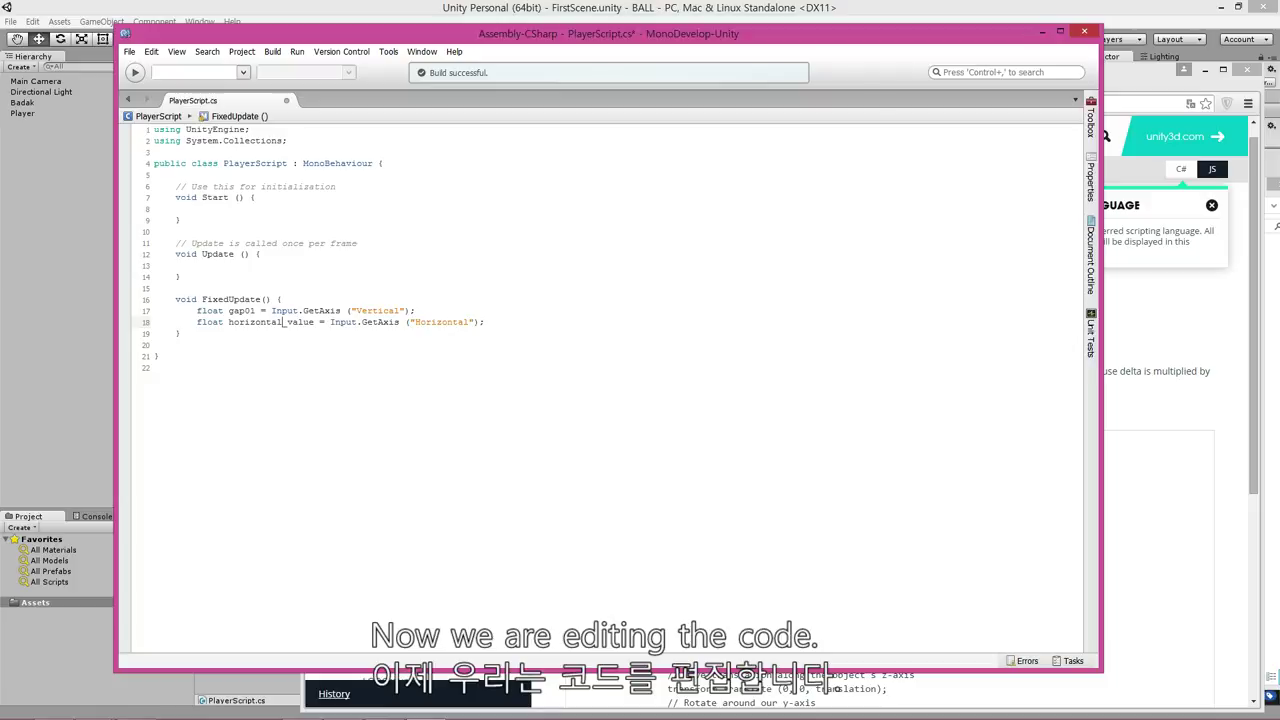
click(265, 311)
key(shift+Left)
key(shift+Left)
key(shift+Left)
key(shift+Left)
key(shift+Left)
- Rename the line-17 axis variable to V
text(ui)
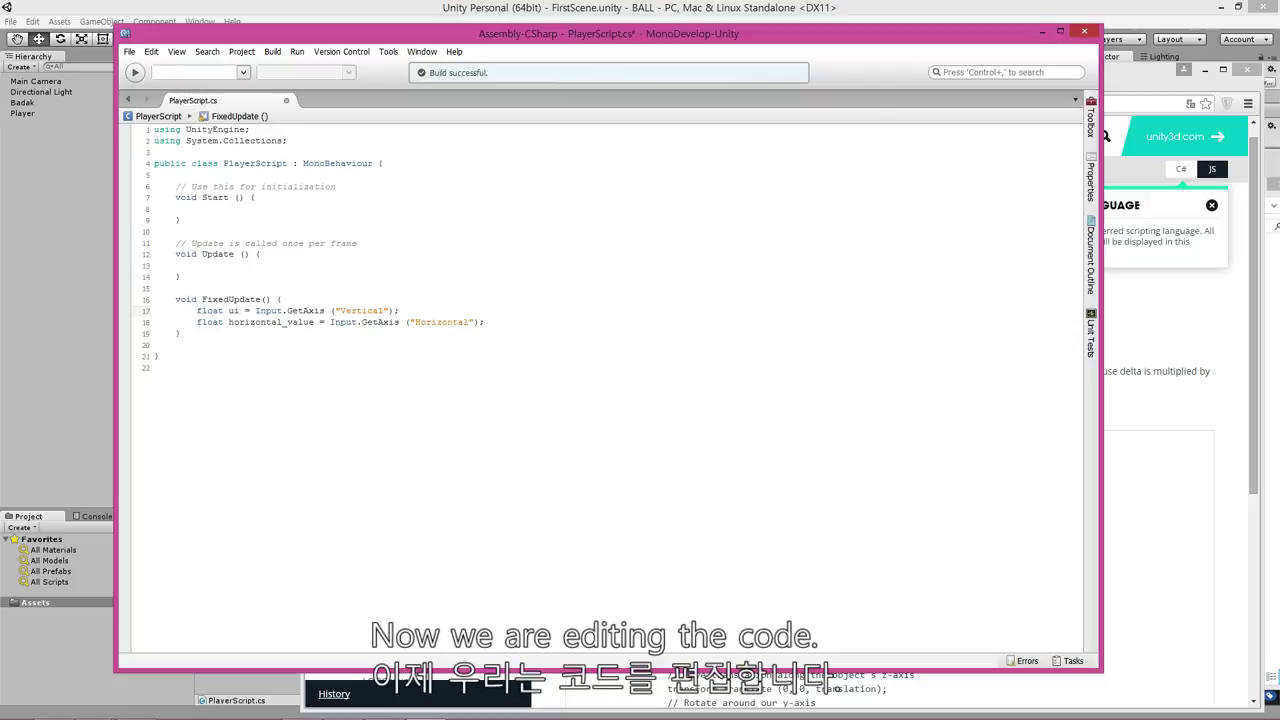
key(BackSpace)
key(BackSpace)
text(wi)
text(_a)
text(re)
key(BackSpace)
key(BackSpace)
text(le)
key(BackSpace)
key(BackSpace)
key(BackSpace)
key(BackSpace)
key(ctrl+shift+Left)
text(V)
- Rename horizontal_value to H and save PlayerScript.cs
click(229, 322)
click(229, 311)
click(229, 322)
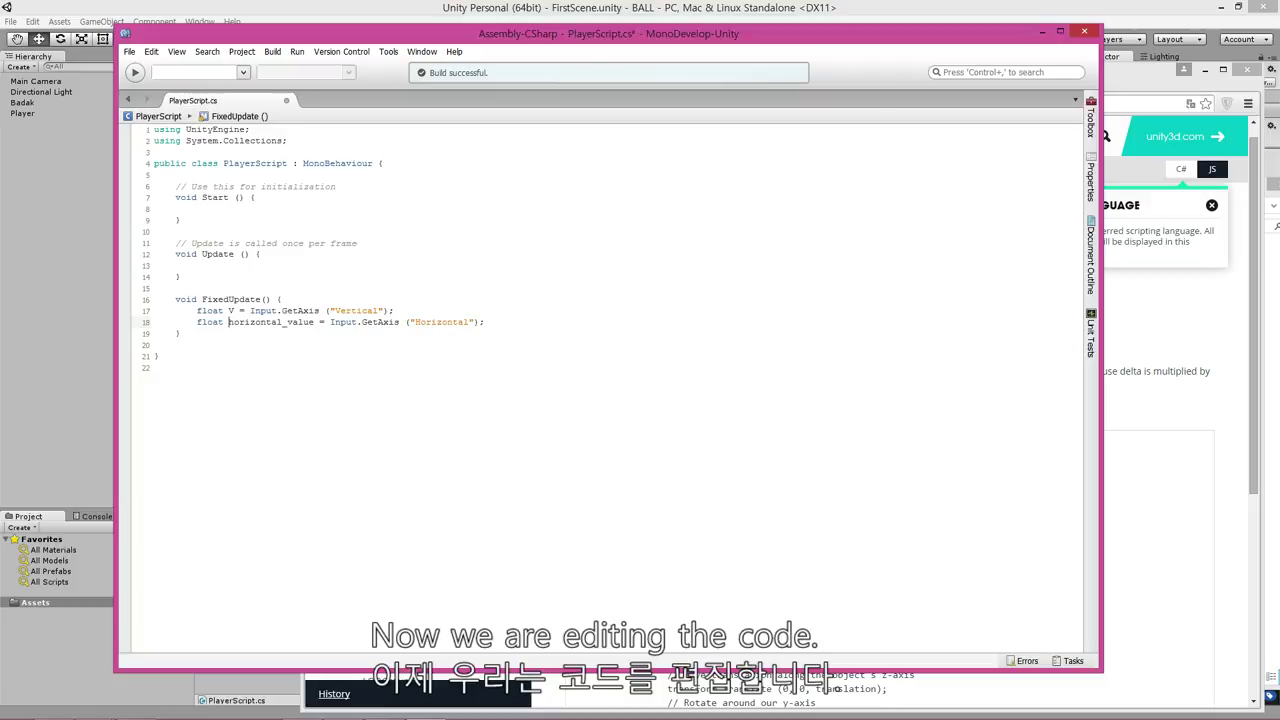
drag(229, 322, 312, 322)
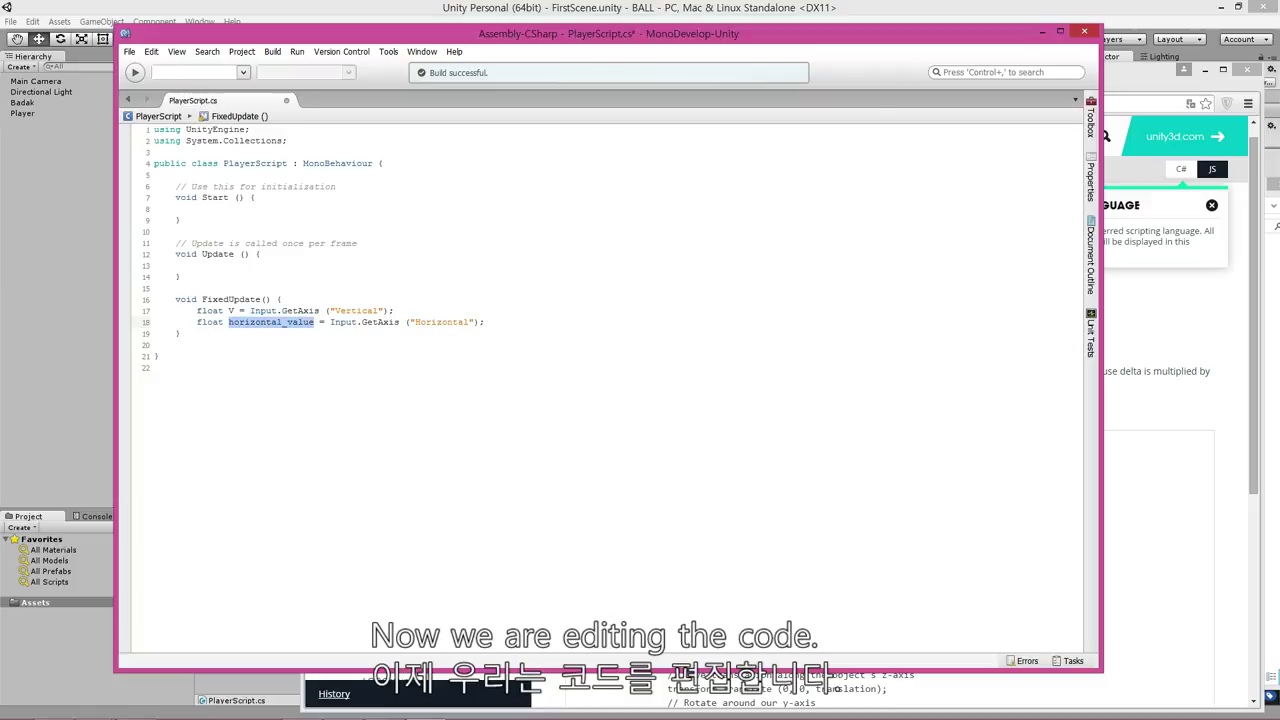
text(H)
click(229, 311)
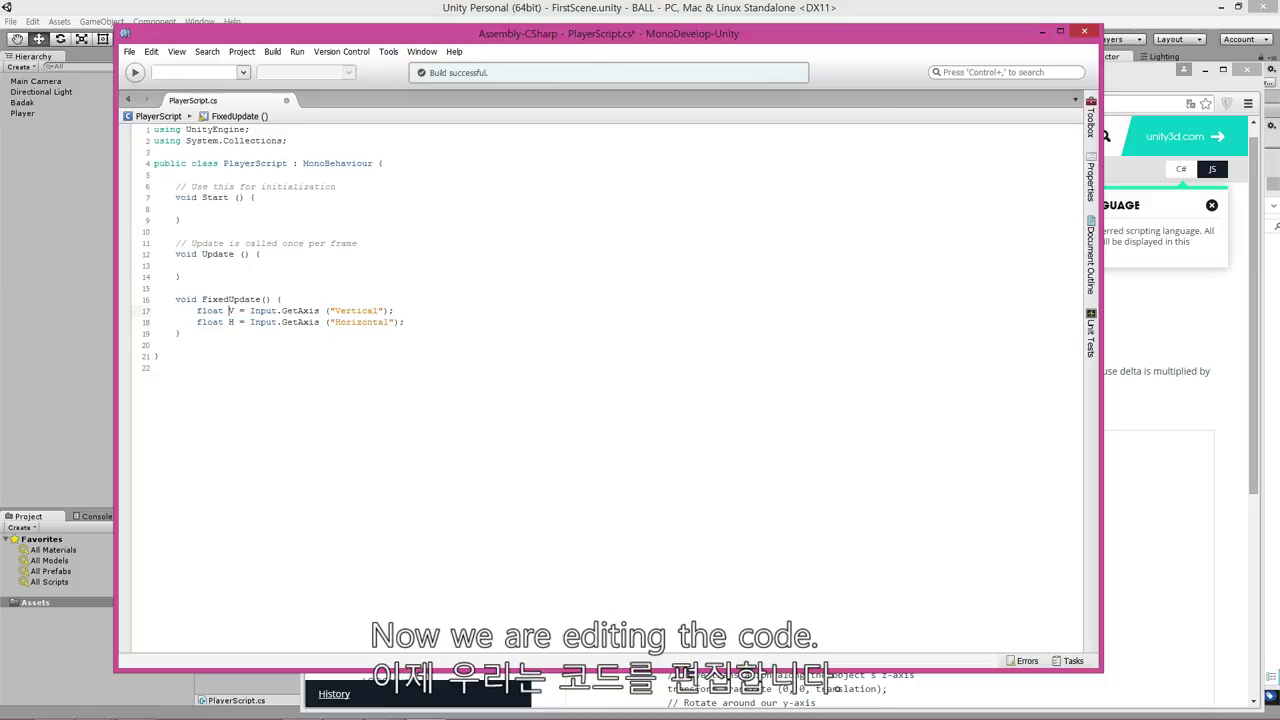
key(ctrl+s)
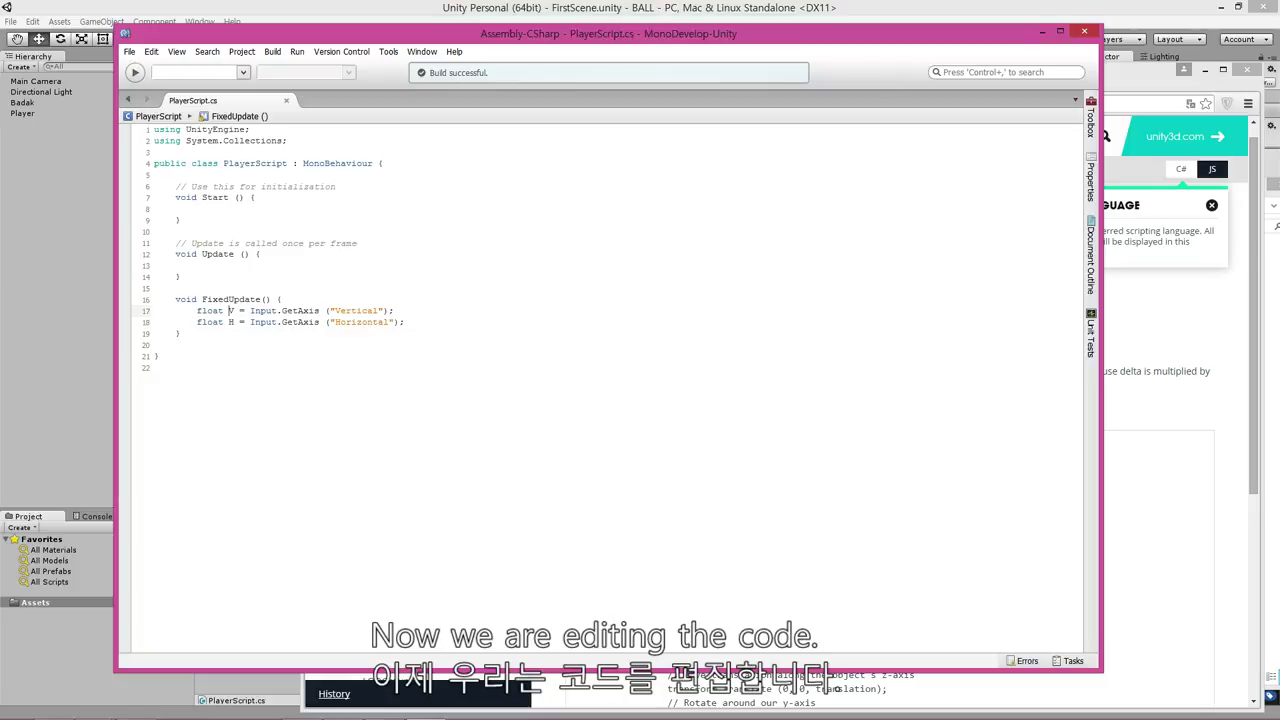
click(228, 311)
click(228, 322)
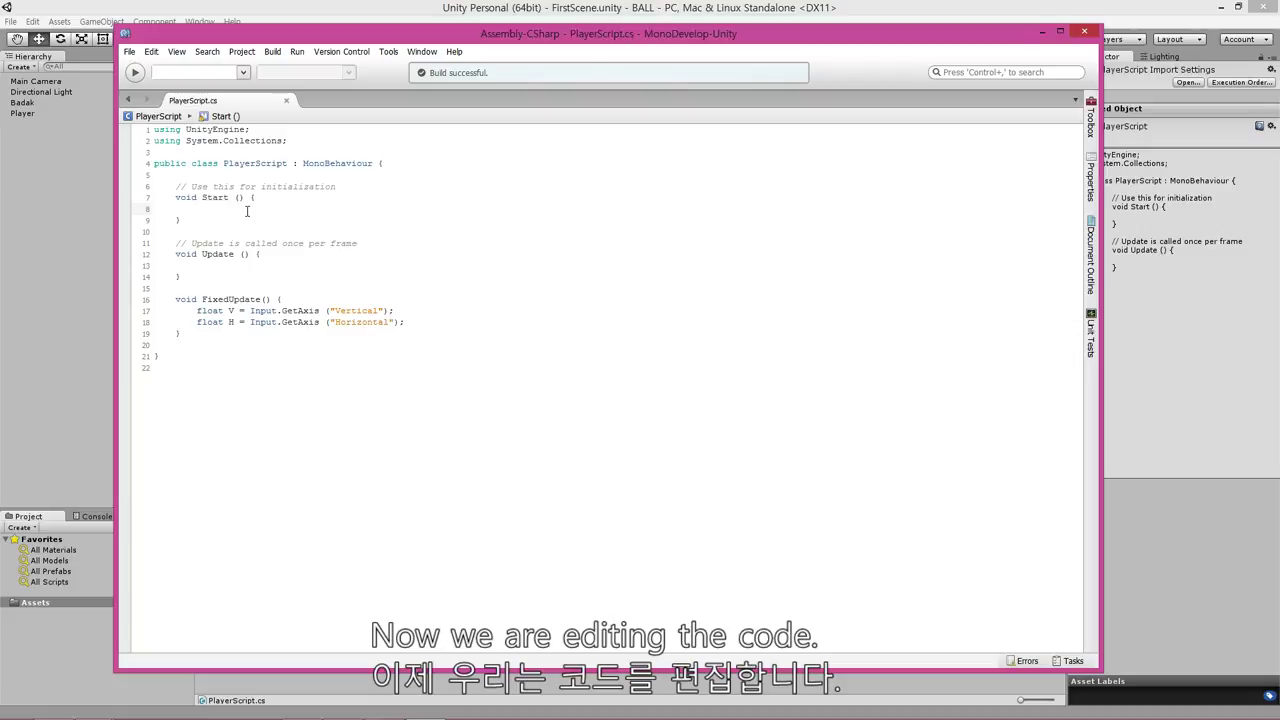
click(304, 301)
click(402, 164)
click(285, 301)
click(249, 334)
click(359, 322)
click(226, 300)
click(297, 311)
click(239, 299)
click(380, 310)
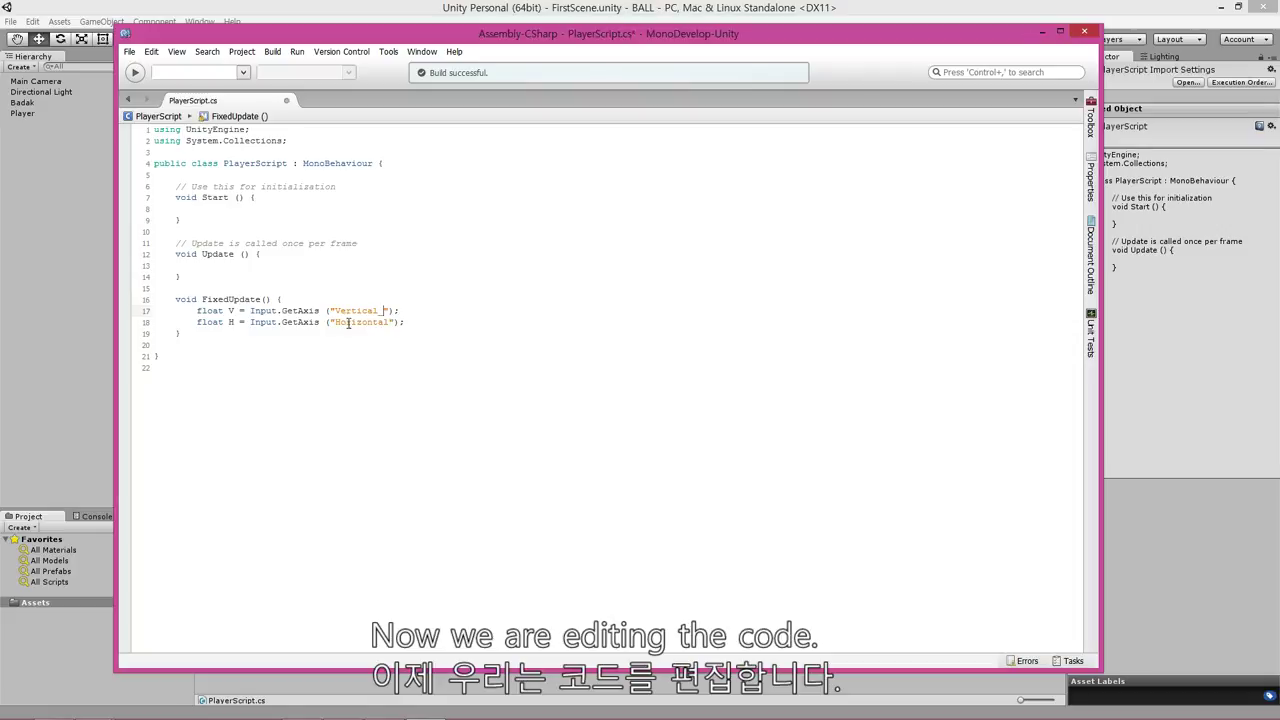
key(BackSpace)
key(ctrl+s)
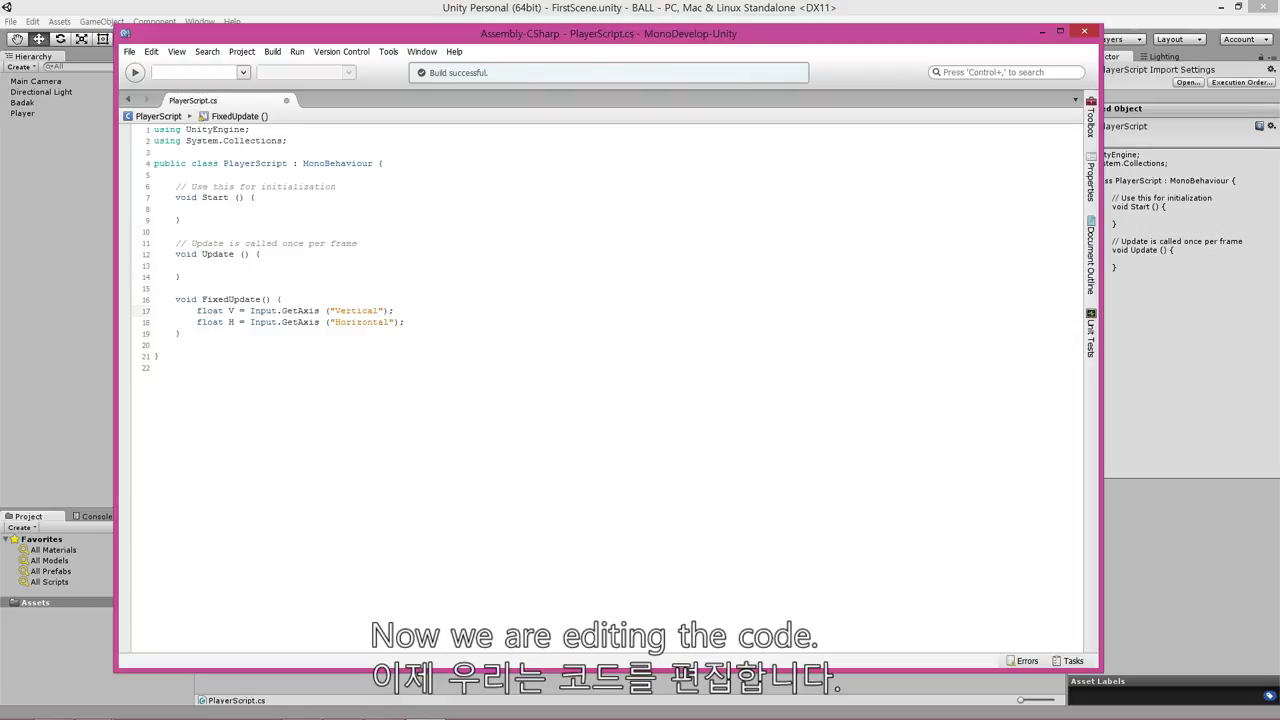
click(319, 310)
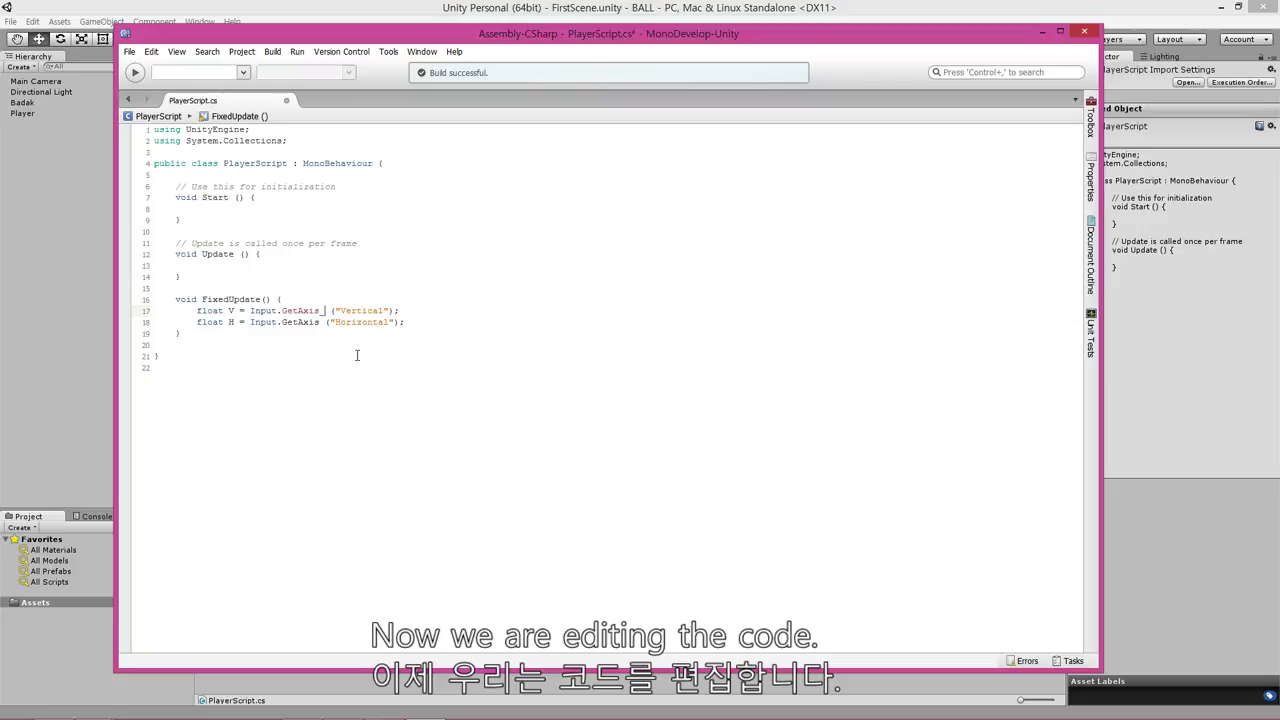
key(BackSpace)
key(ctrl+s)
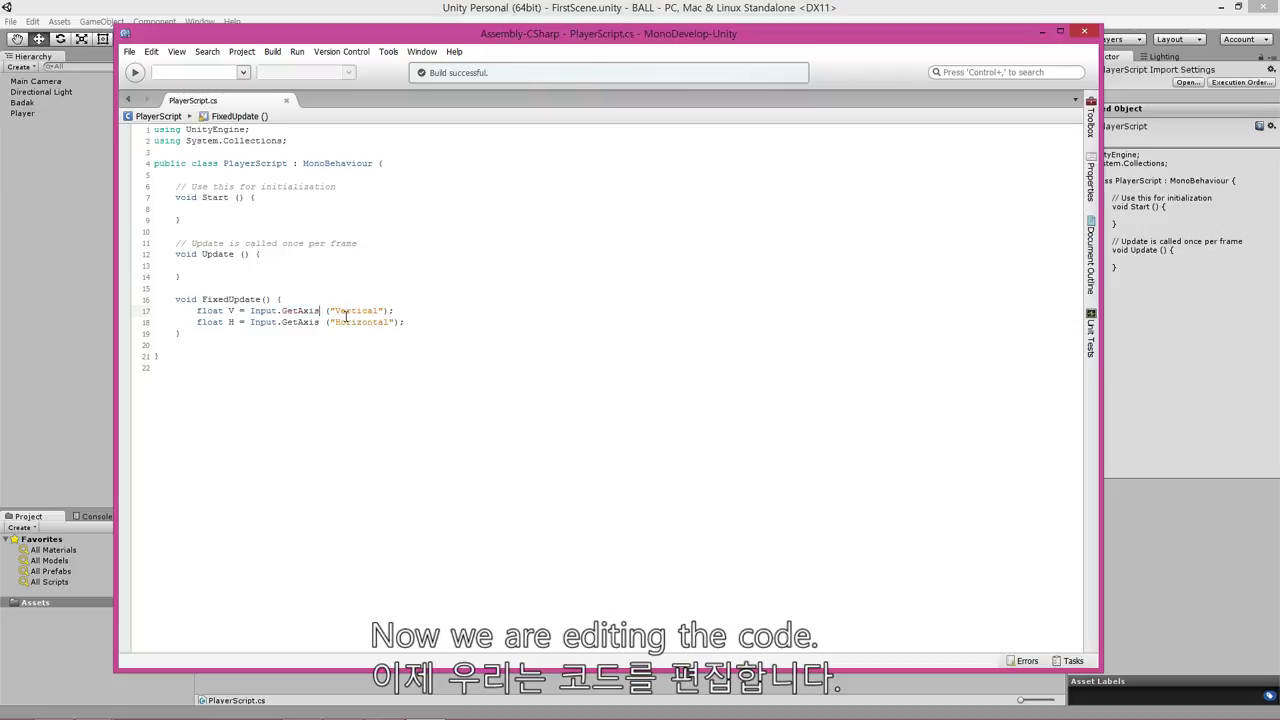
click(311, 293)
click(258, 199)
- Review the Start, Update and FixedUpdate bodies, then switch to the Unity editor
click(269, 218)
click(267, 197)
drag(250, 197, 254, 216)
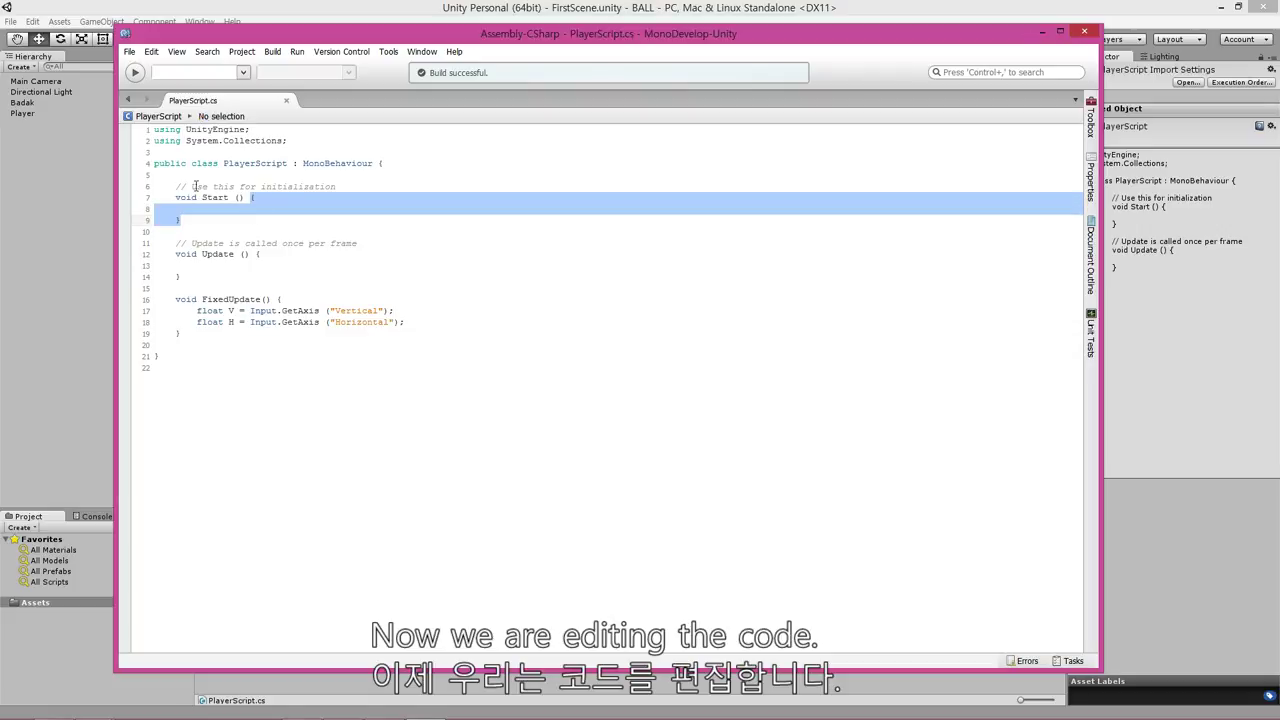
click(281, 266)
drag(258, 254, 280, 336)
click(260, 280)
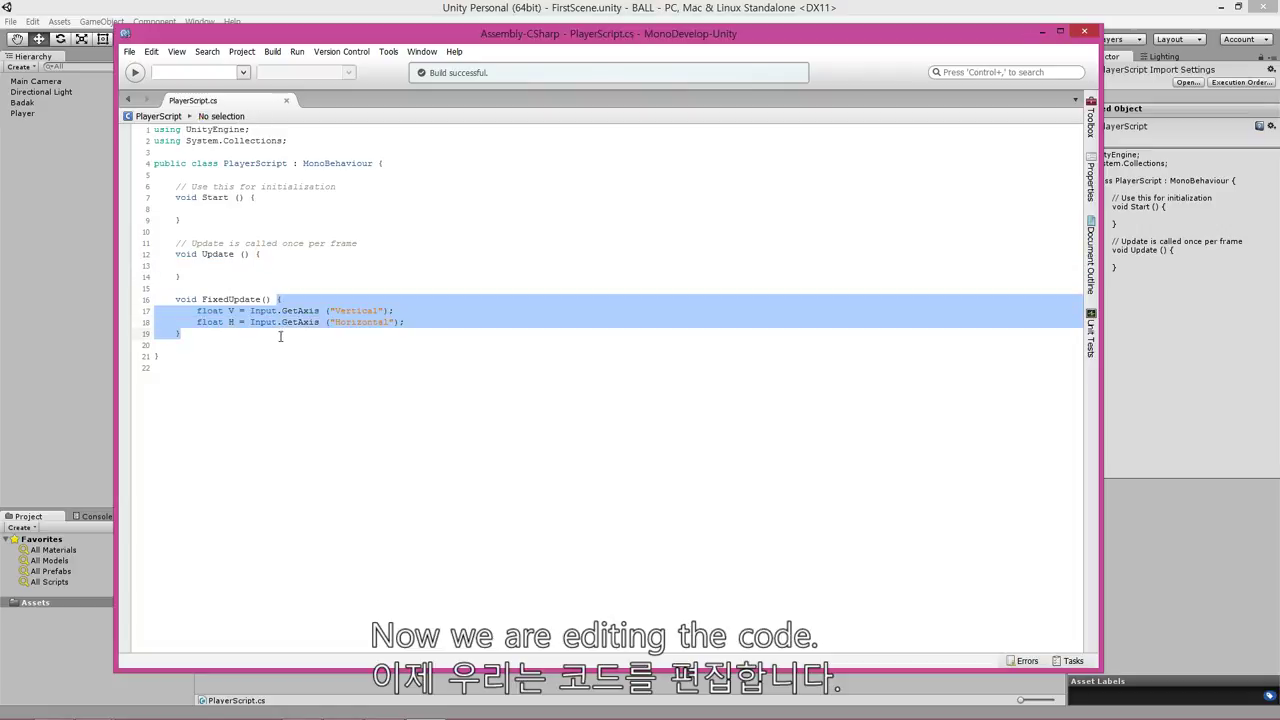
click(289, 244)
click(274, 210)
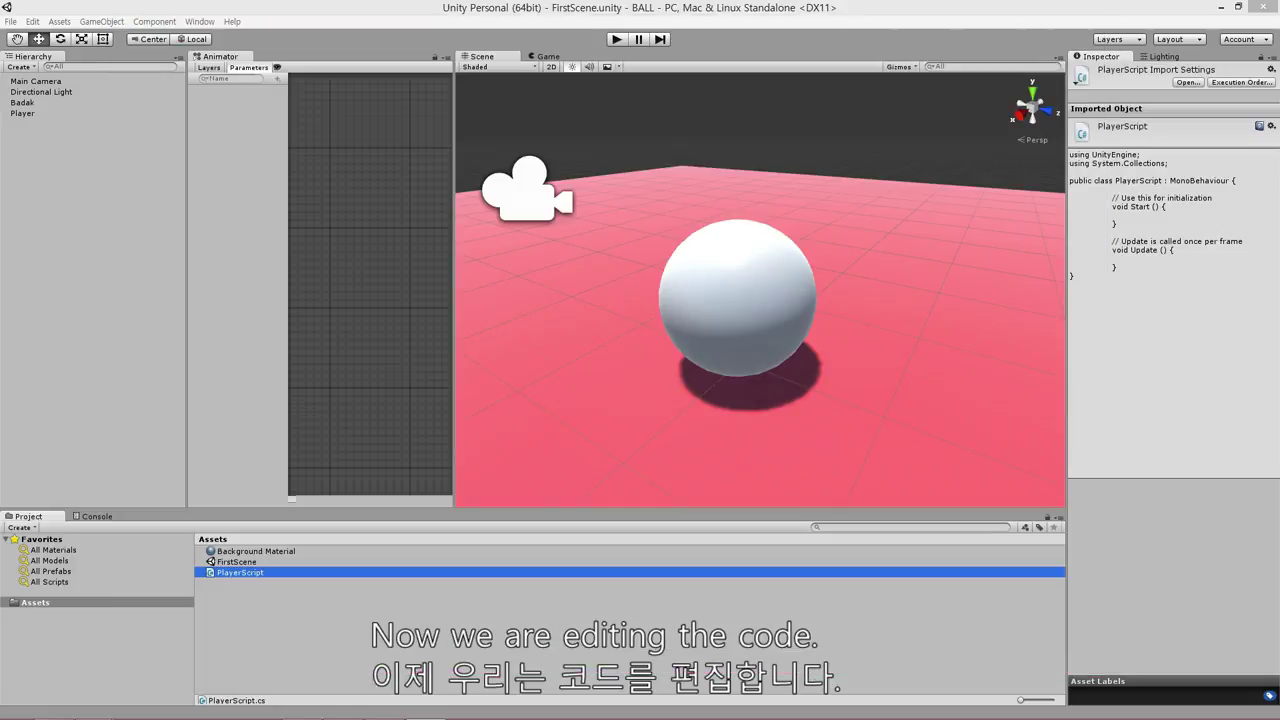
click(440, 4)
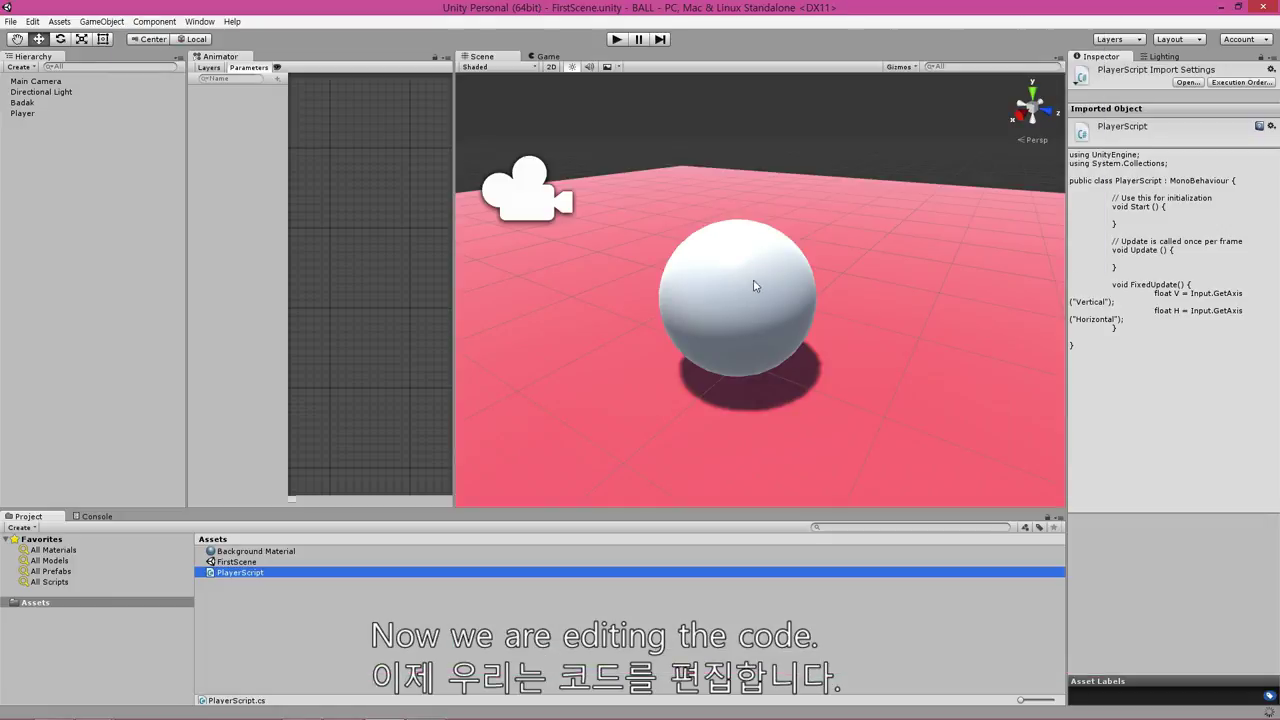
- Select the Player sphere to confirm its Rigidbody and Player Script components, then return to MonoDevelop
click(738, 283)
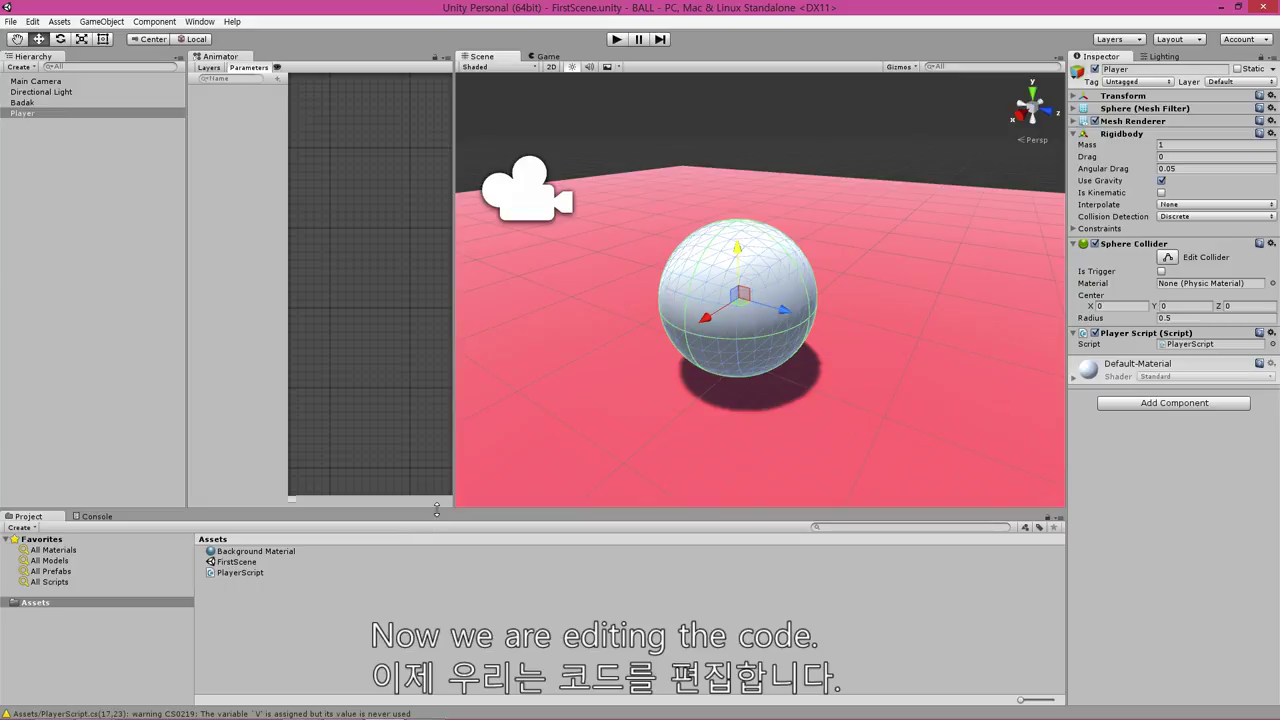
key(alt+Tab)
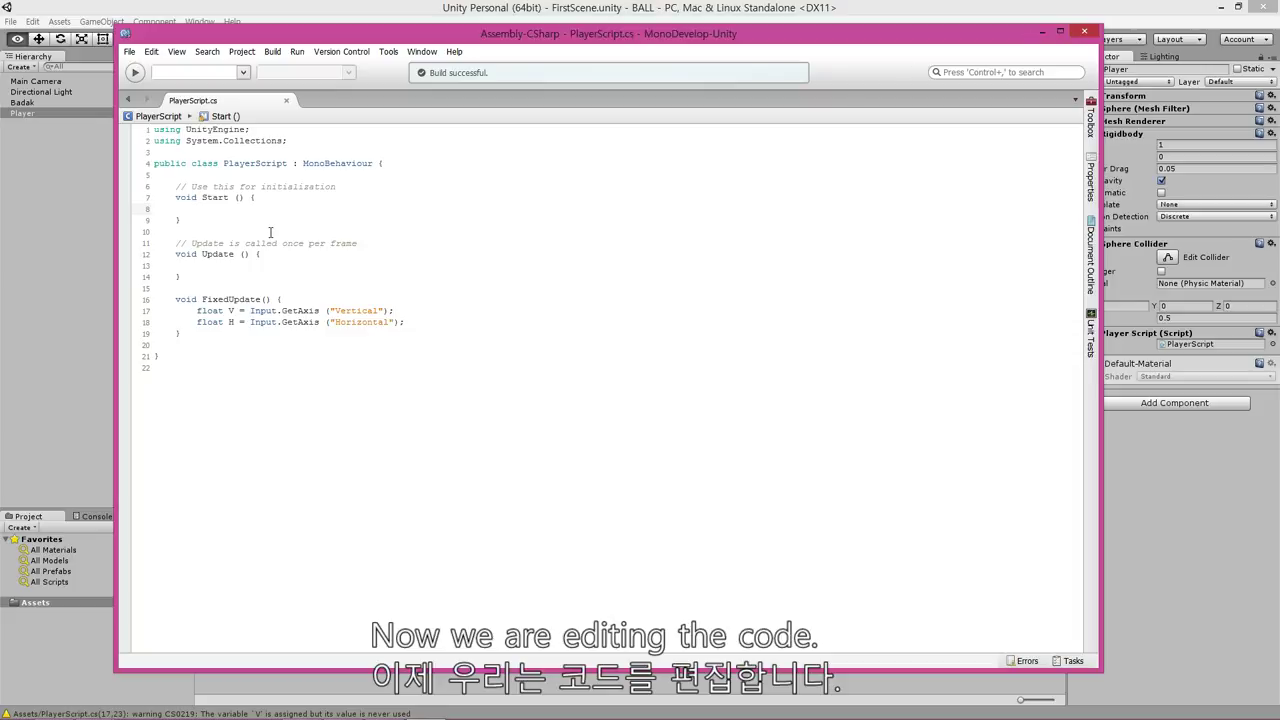
- Autocomplete Rigidbody on line 8 in Start and look it up in the Unity API Reference
text(Ri)
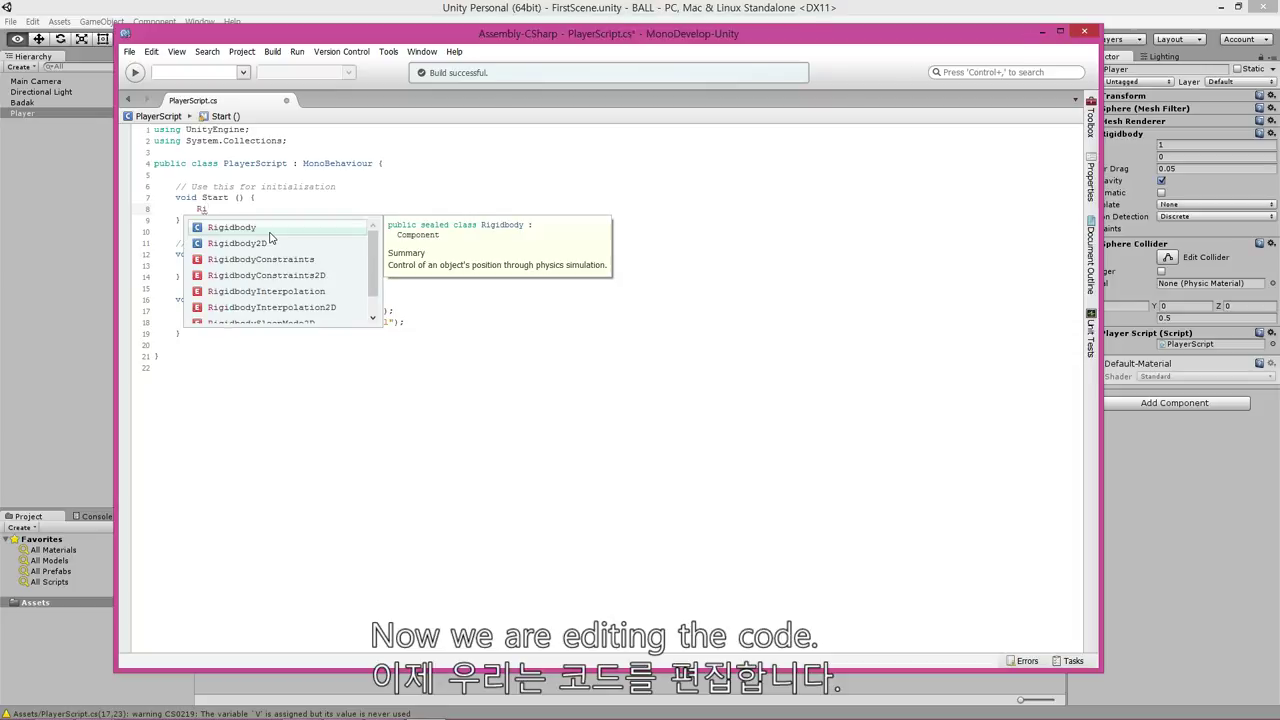
key(Return)
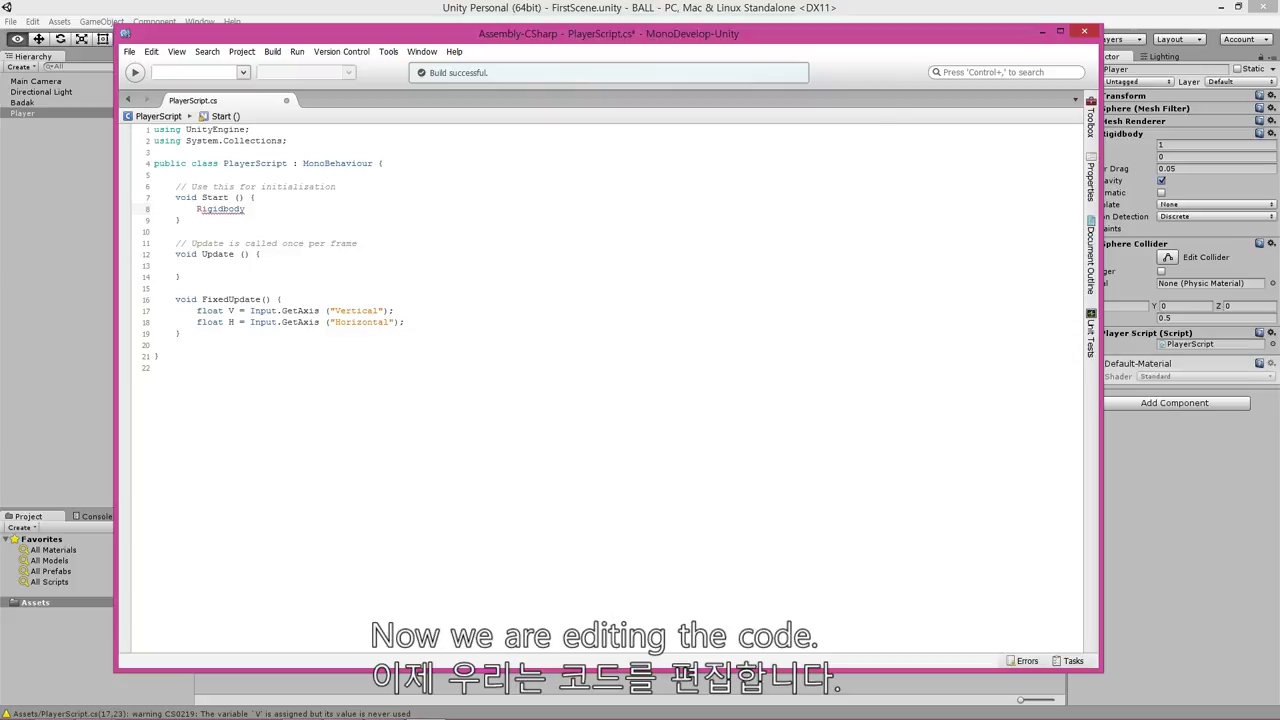
click(257, 211)
click(452, 53)
click(501, 155)
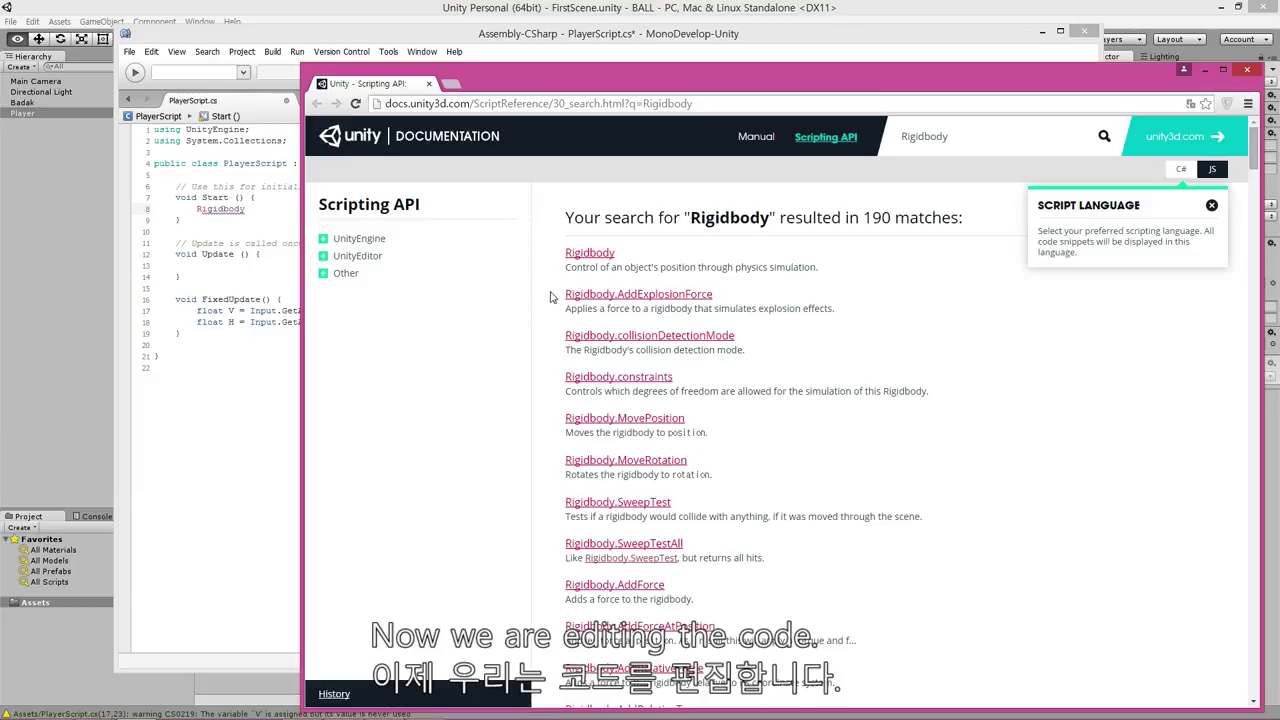
- Open the Rigidbody scripting reference and browse its Variables and Public Functions
scroll(550, 337, down, 1)
scroll(550, 337, up, 1)
click(590, 254)
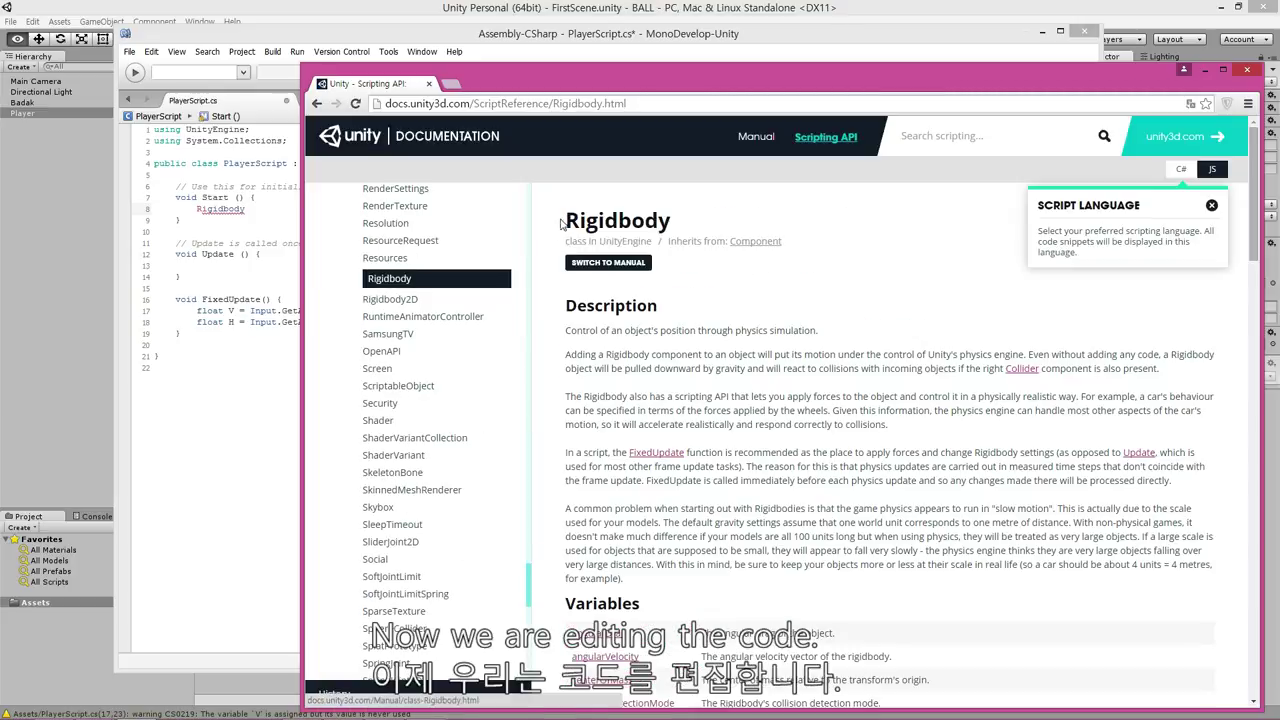
scroll(574, 280, down, 3)
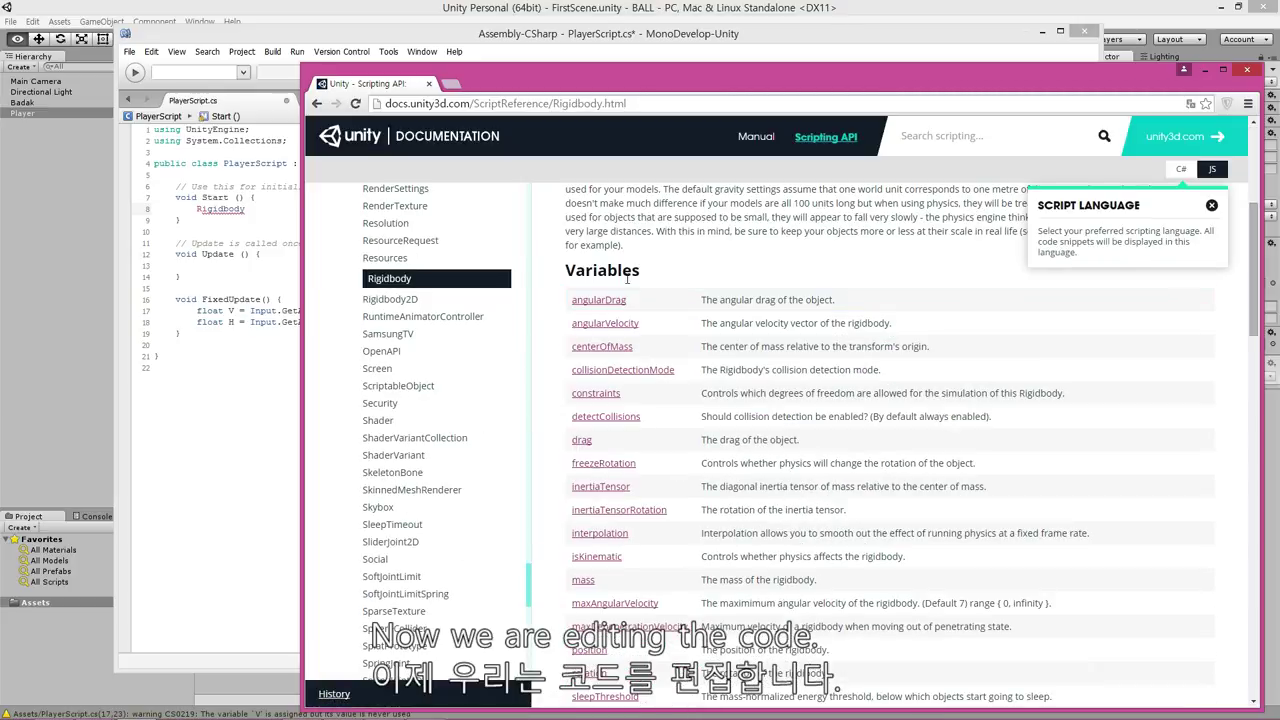
scroll(653, 391, down, 4)
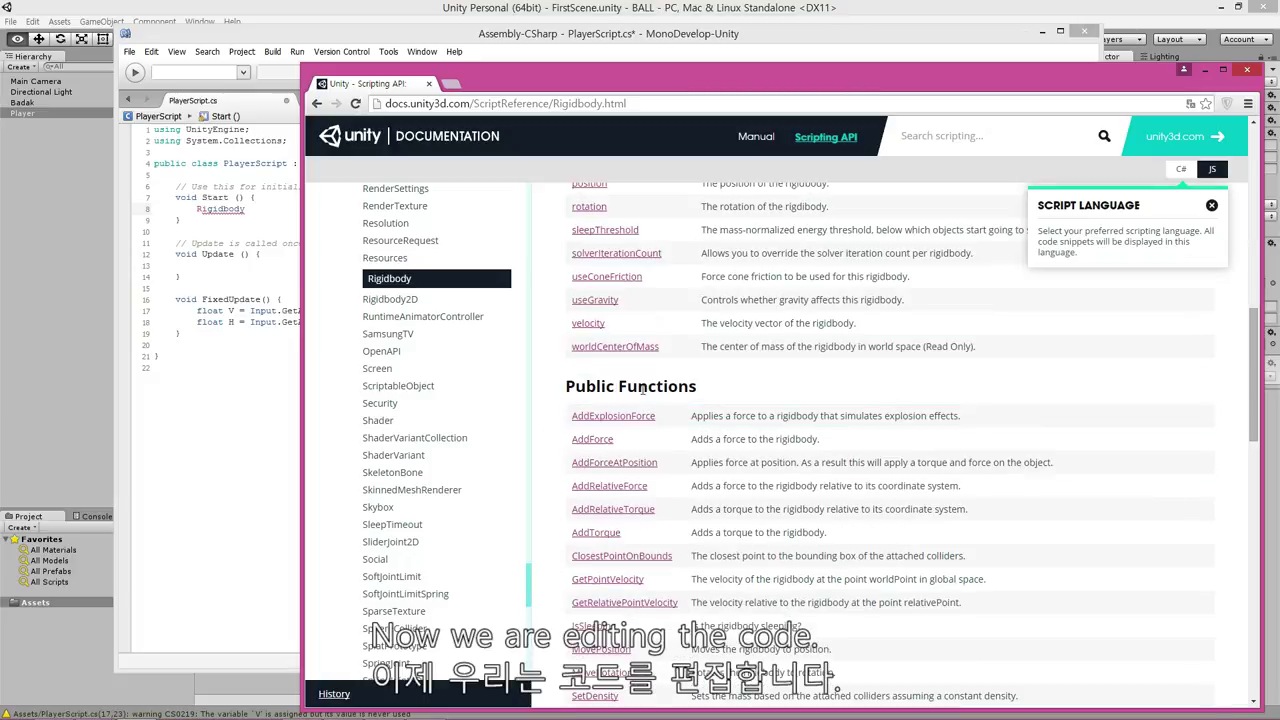
scroll(622, 379, up, 4)
scroll(621, 294, up, 3)
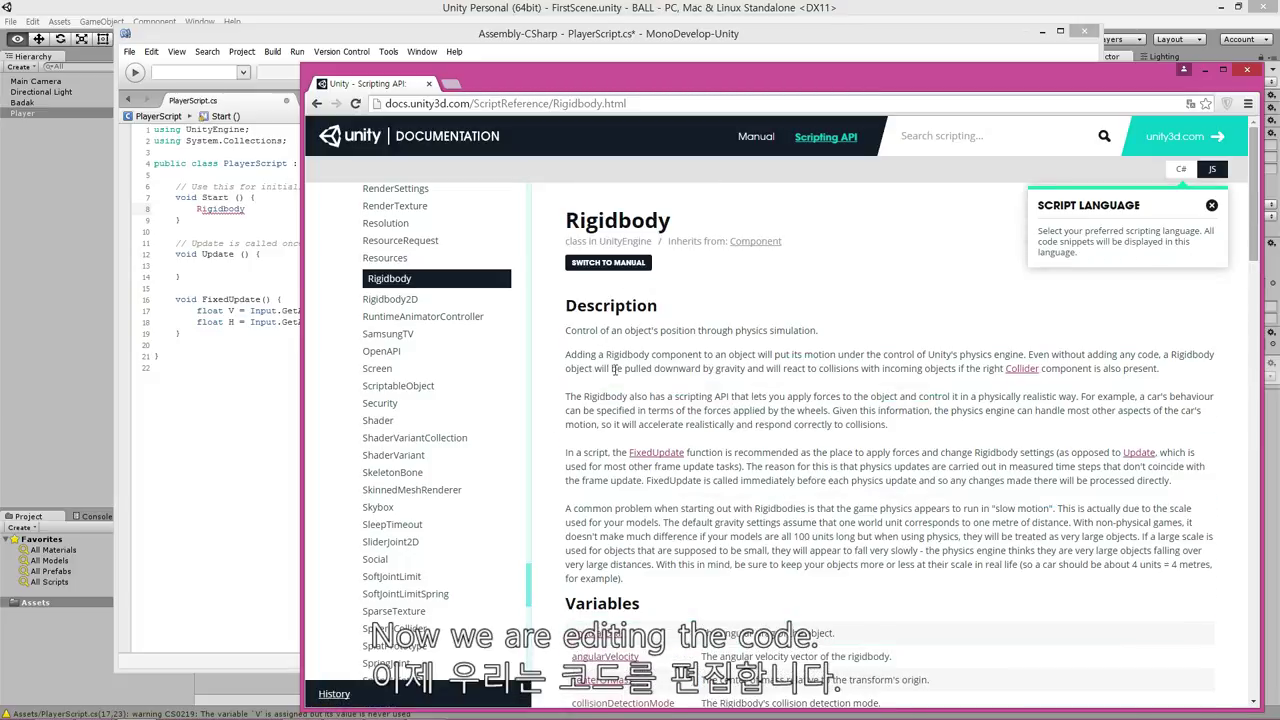
scroll(591, 408, down, 4)
scroll(589, 443, down, 1)
scroll(592, 443, down, 2)
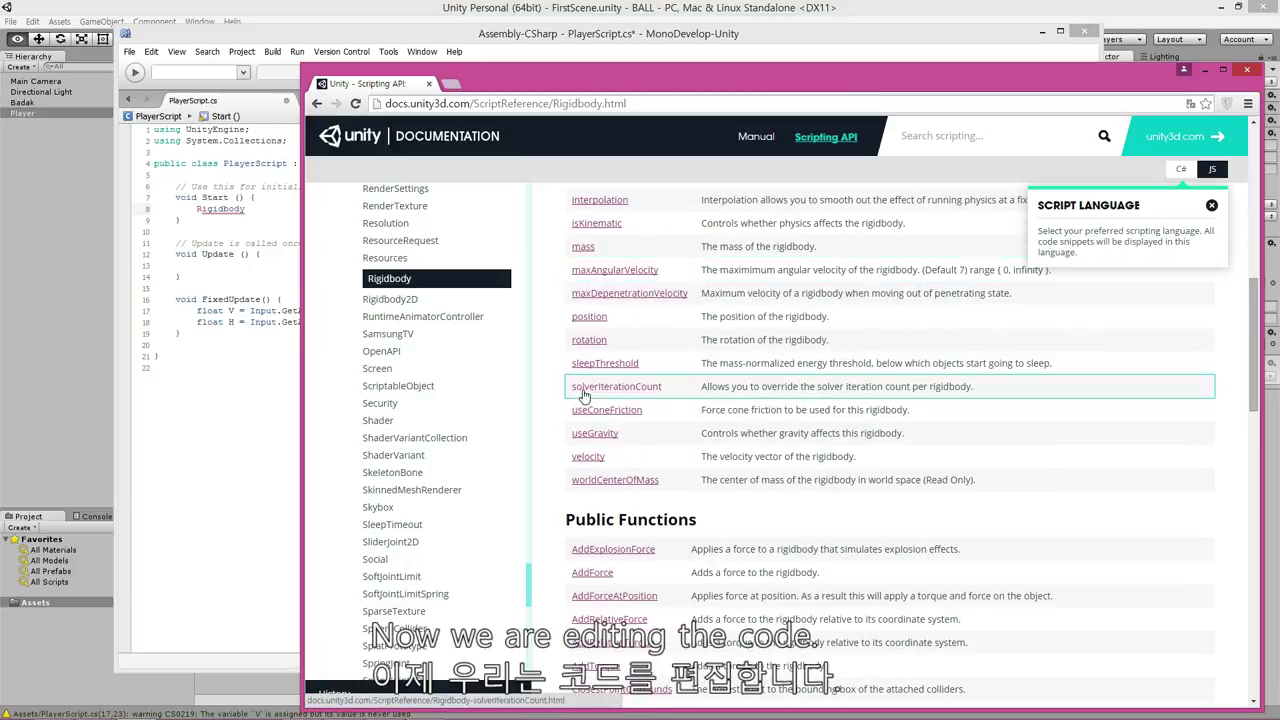
scroll(625, 441, down, 1)
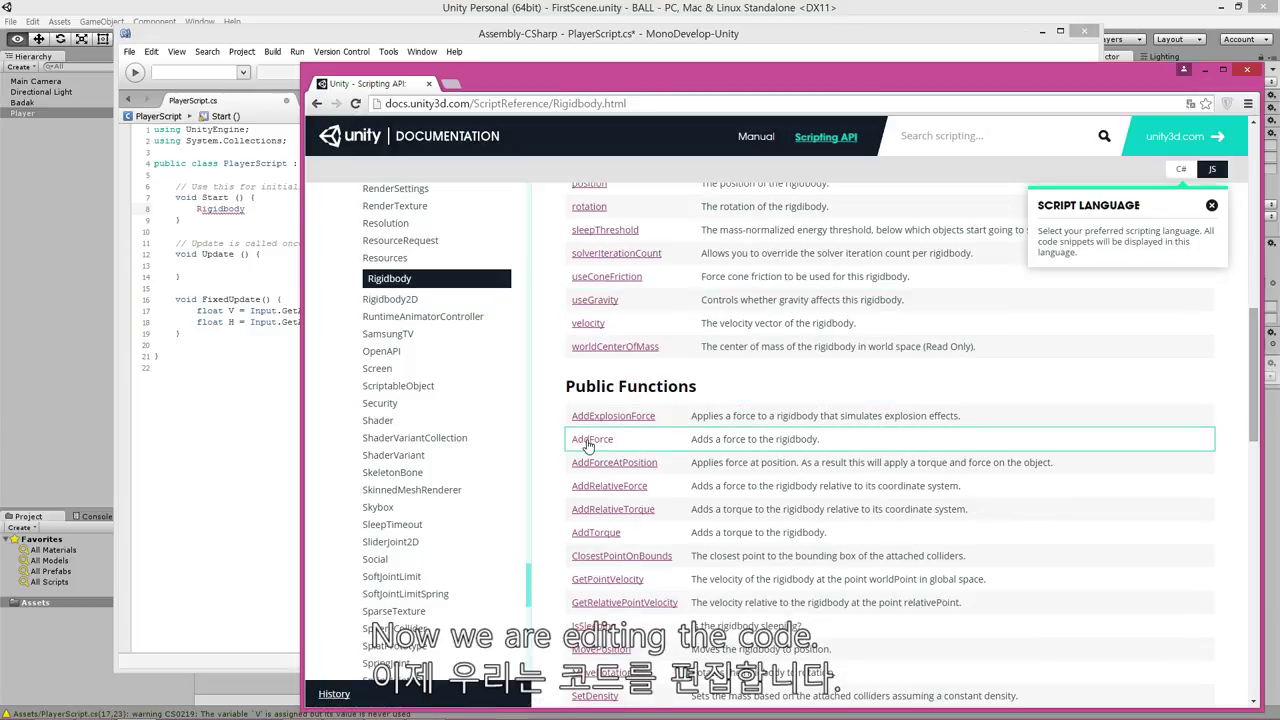
- Open Rigidbody.AddForce and bring its Start/FixedUpdate example into view beside the editor
click(590, 441)
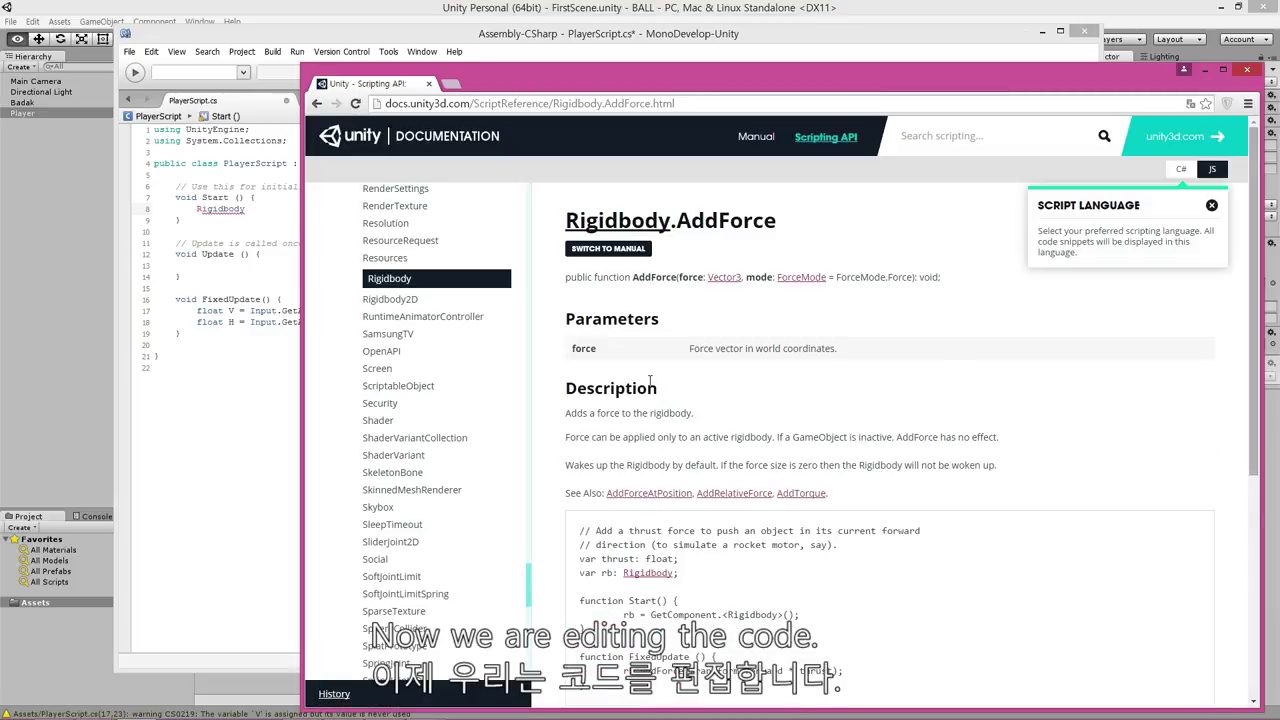
scroll(651, 381, down, 1)
scroll(677, 390, down, 1)
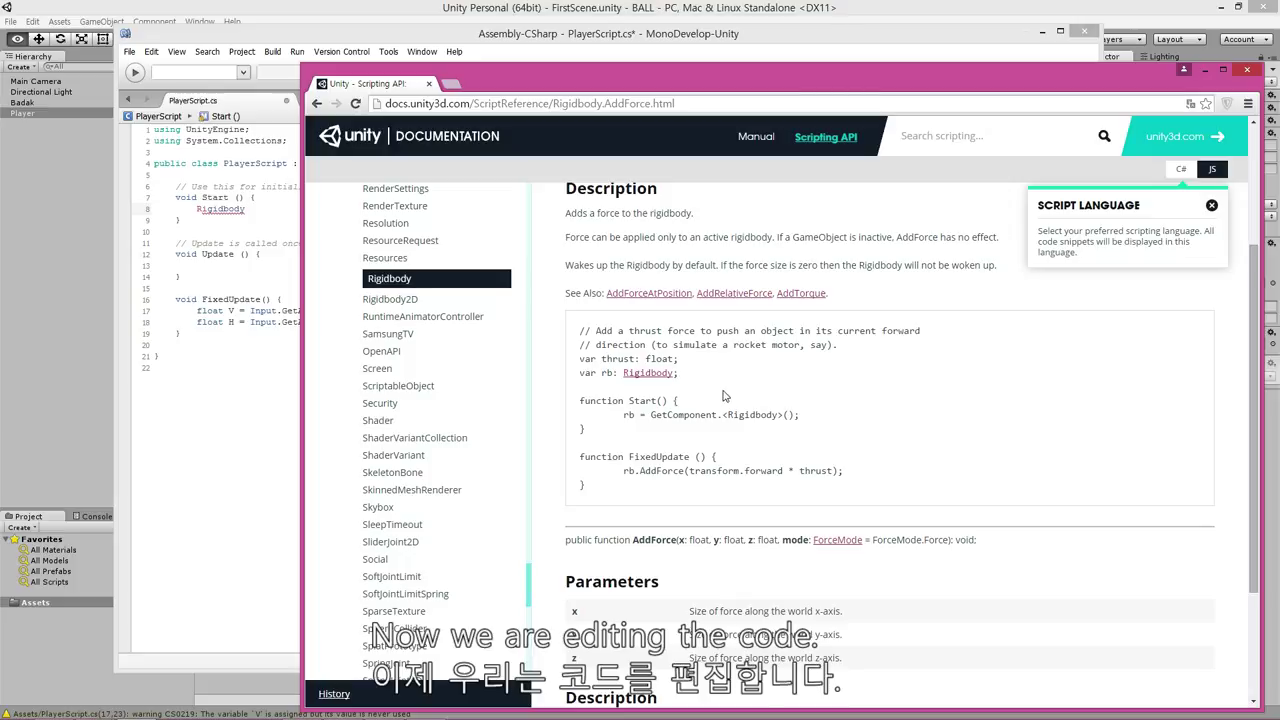
scroll(730, 385, down, 1)
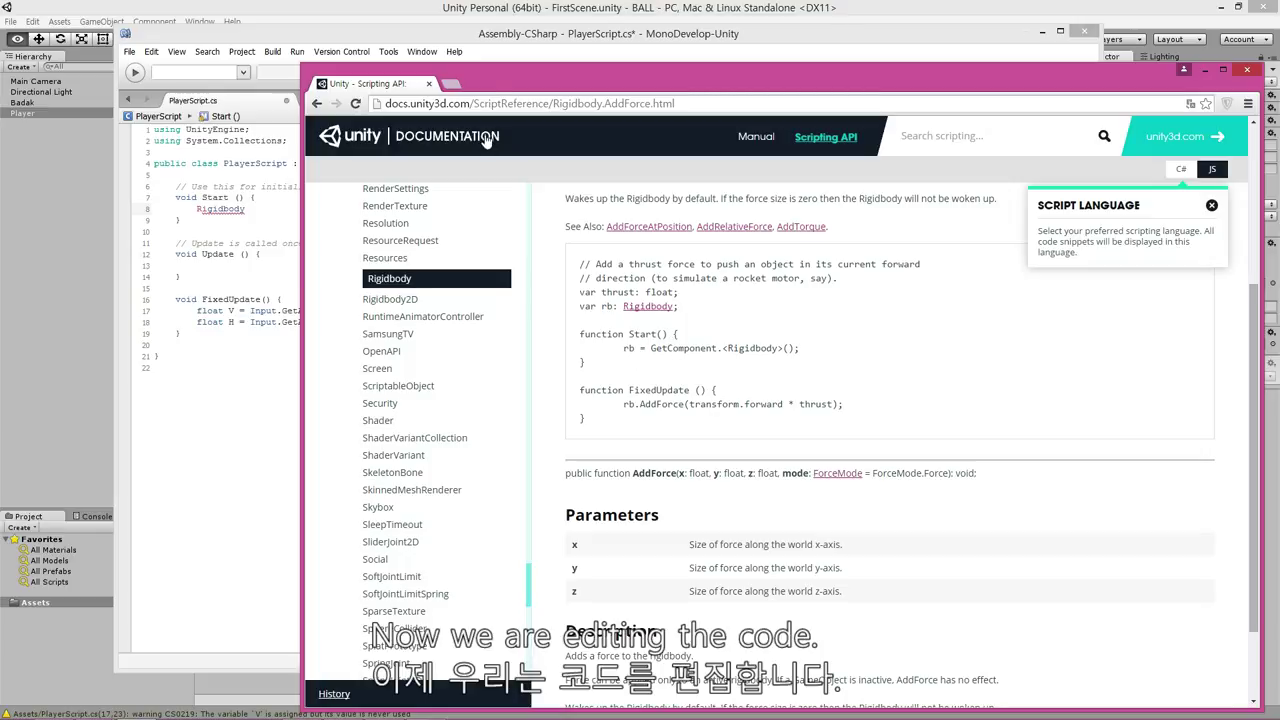
drag(518, 85, 389, 166)
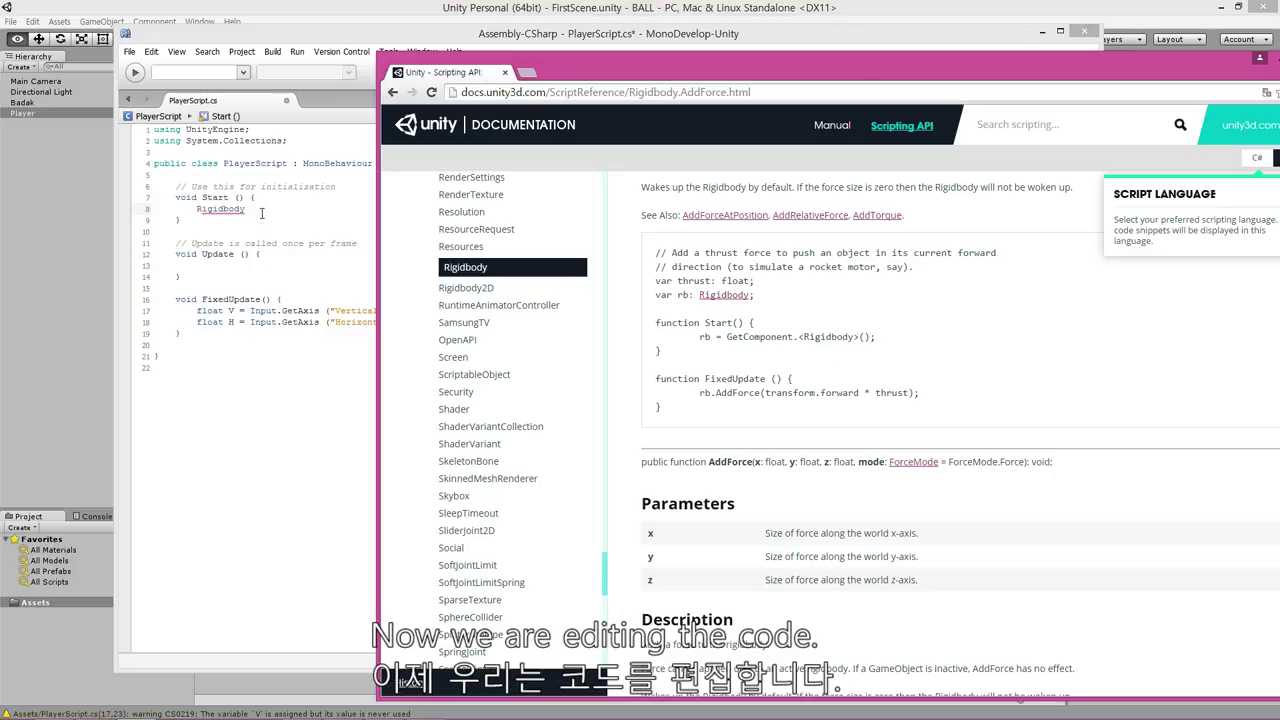
- Complete the declaration as 'Rigidbody rb;', save, and begin an 'int n;' line below it
click(205, 212)
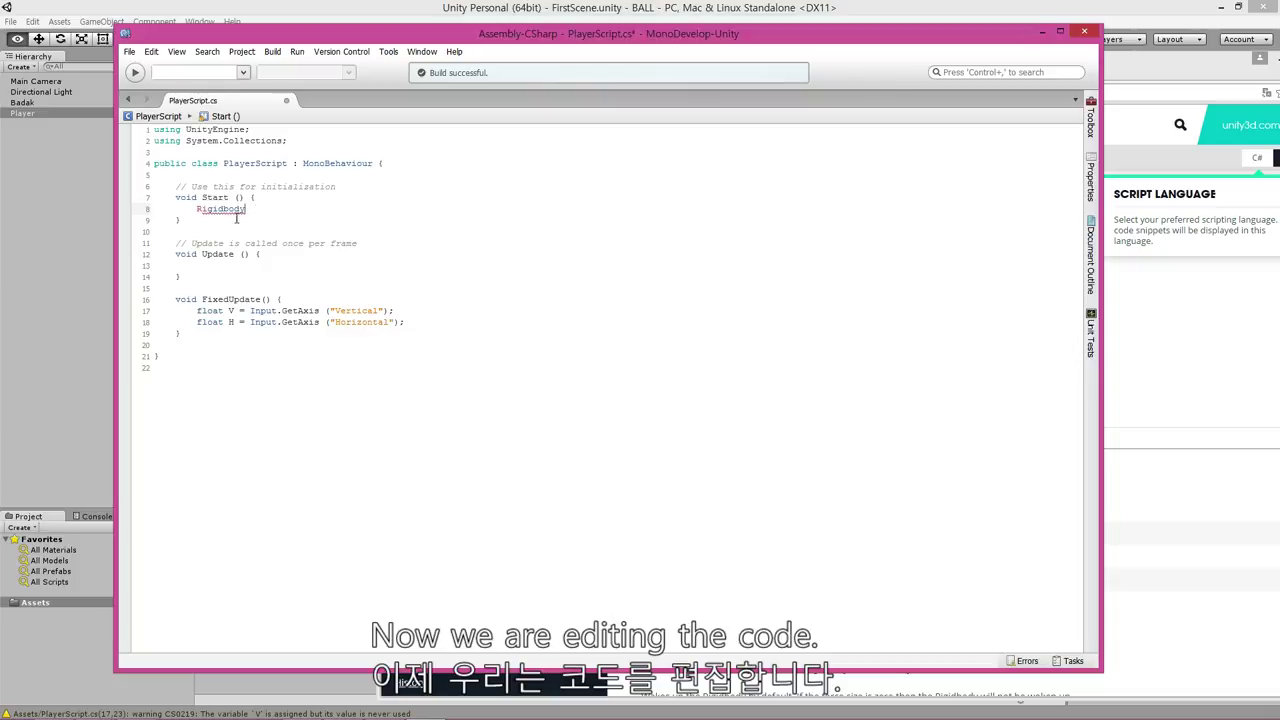
text( r)
text(b;)
key(ctrl+s)
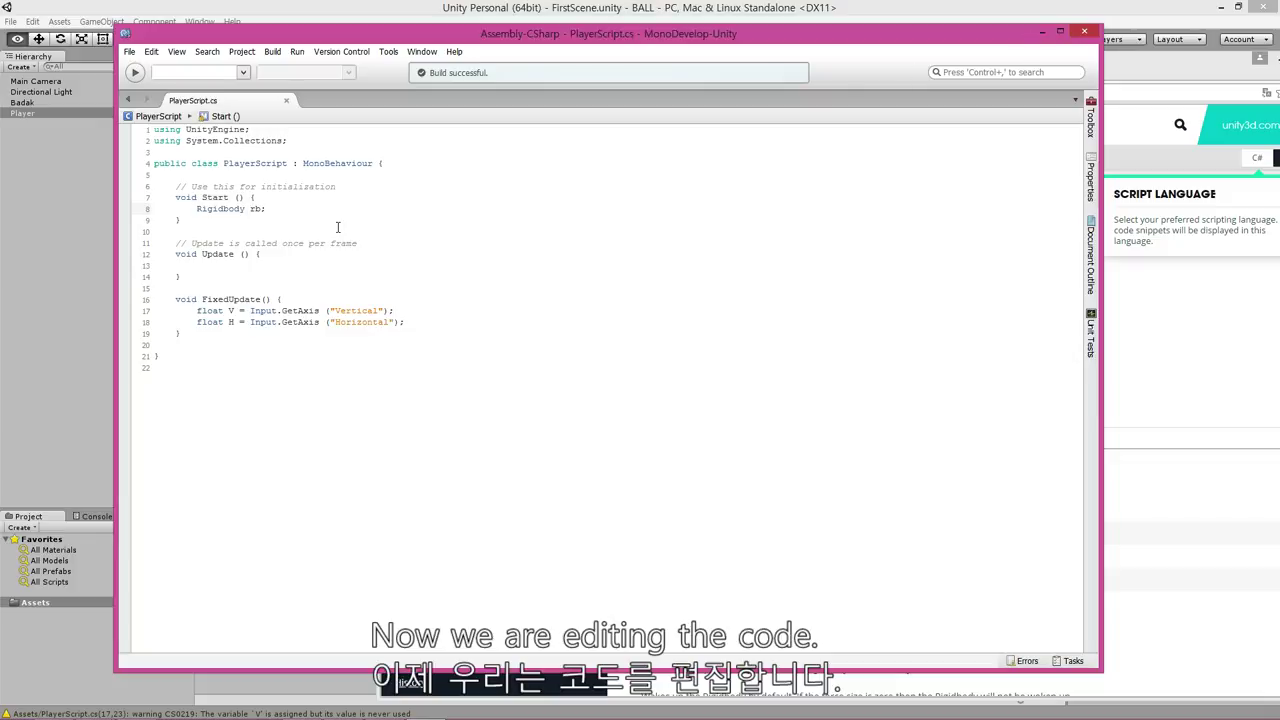
key(Return)
key(Return)
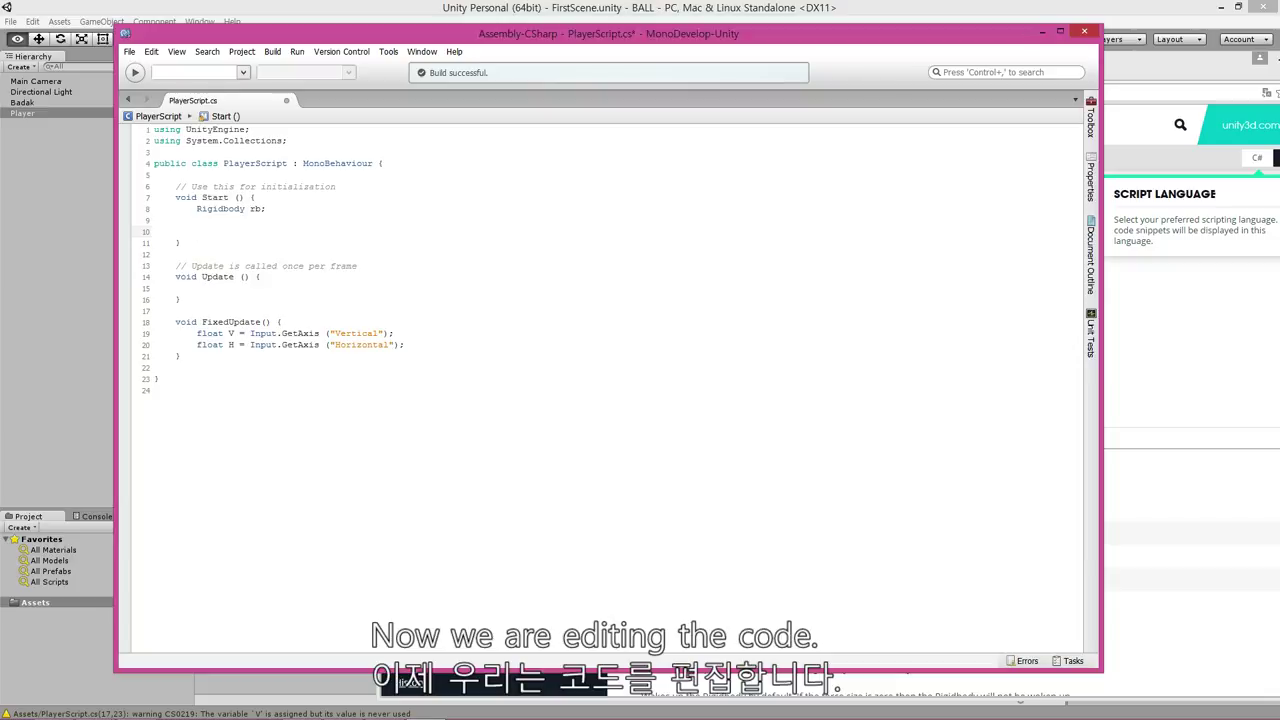
text(i)
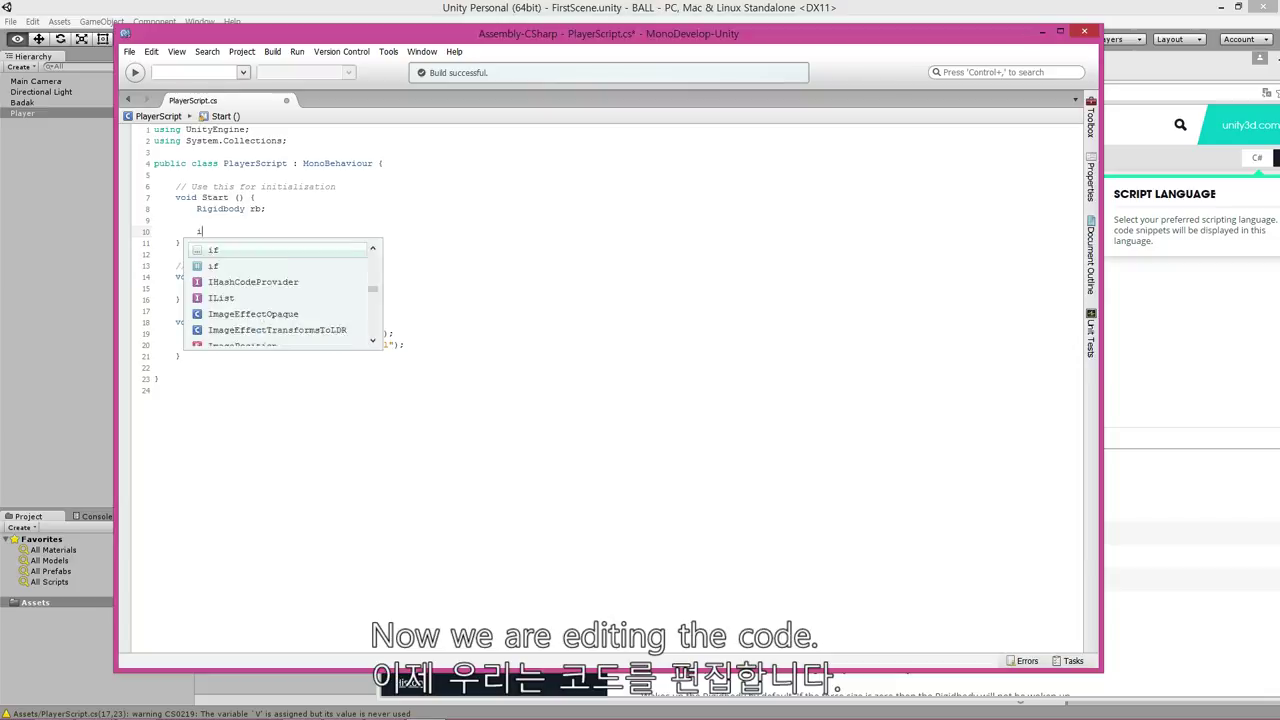
text(nt n;)
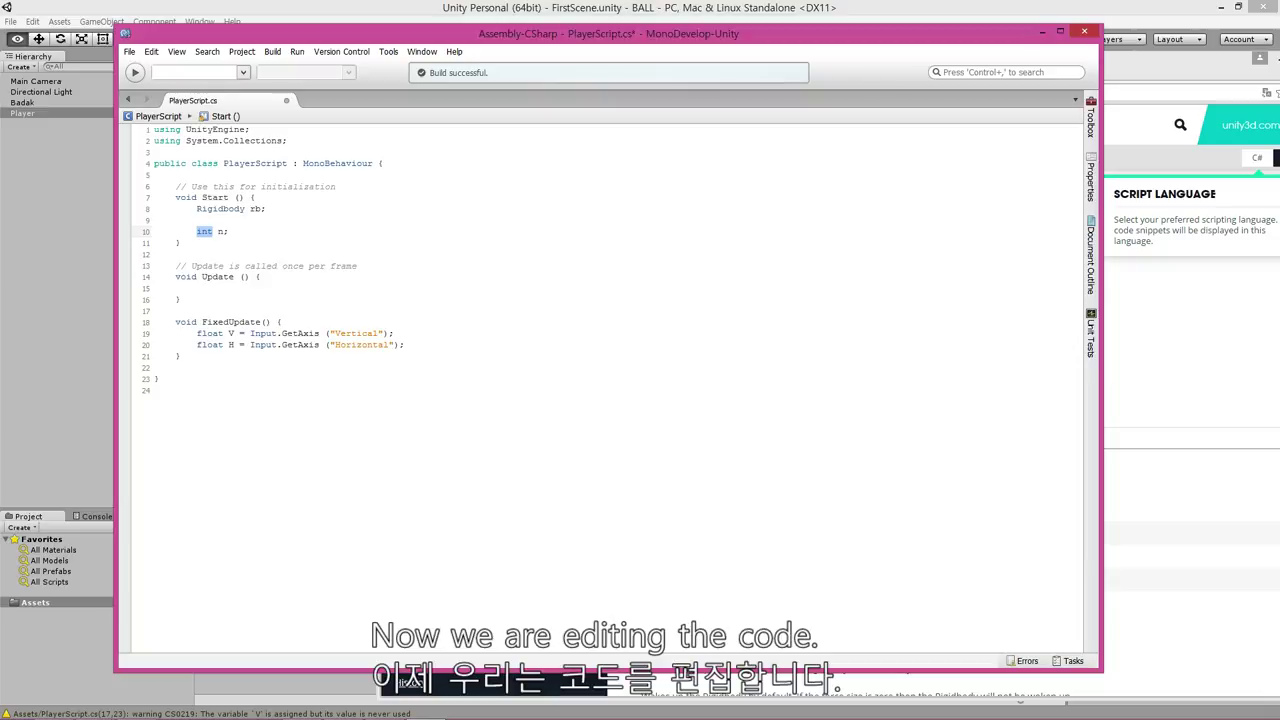
- Retype the variable name on the example int line (line 10) in Start
click(222, 231)
click(213, 231)
text(je)
text(ou)
text(n)
key(BackSpace)
key(BackSpace)
key(BackSpace)
key(BackSpace)
key(BackSpace)
text(r)
- Delete the example int line, leaving only the Rigidbody rb declaration in Start
key(BackSpace)
text(i)
key(BackSpace)
text(1)
click(263, 208)
key(Down)
key(Down)
key(Home)
key(shift+Down)
key(BackSpace)
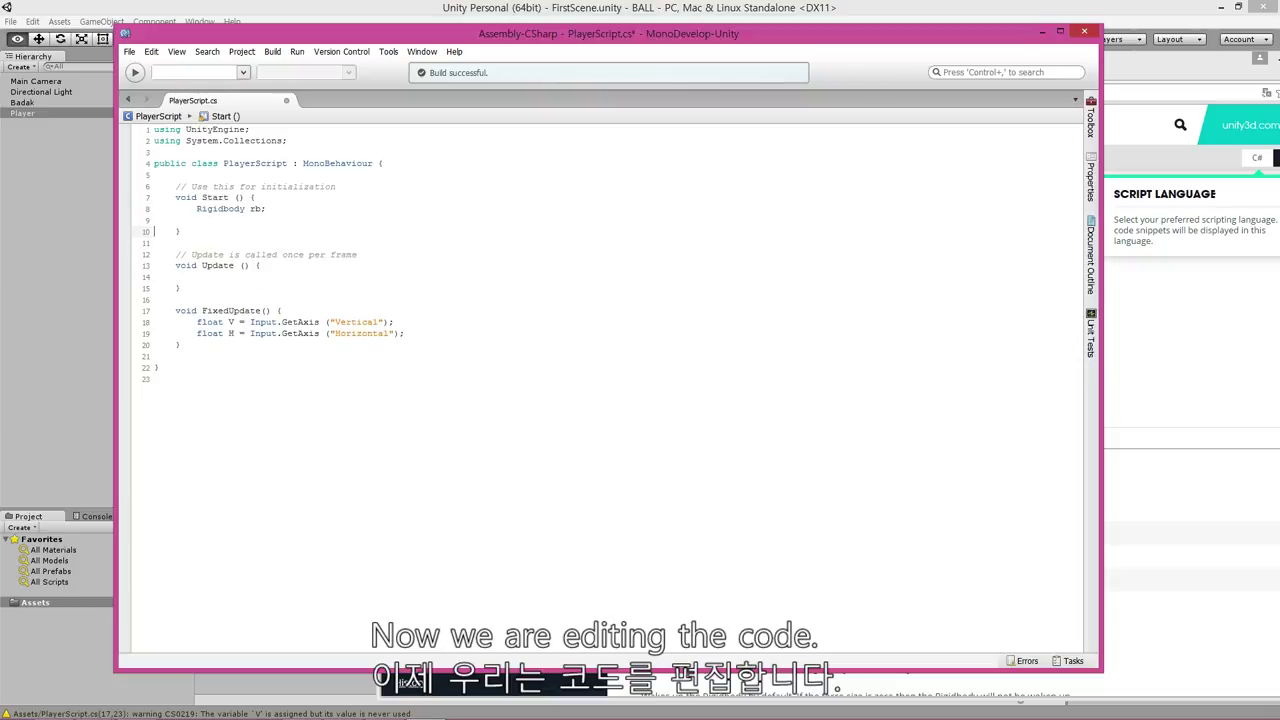
- Insert a blank line above 'Rigidbody rb;' and select that whole line
click(154, 209)
key(Return)
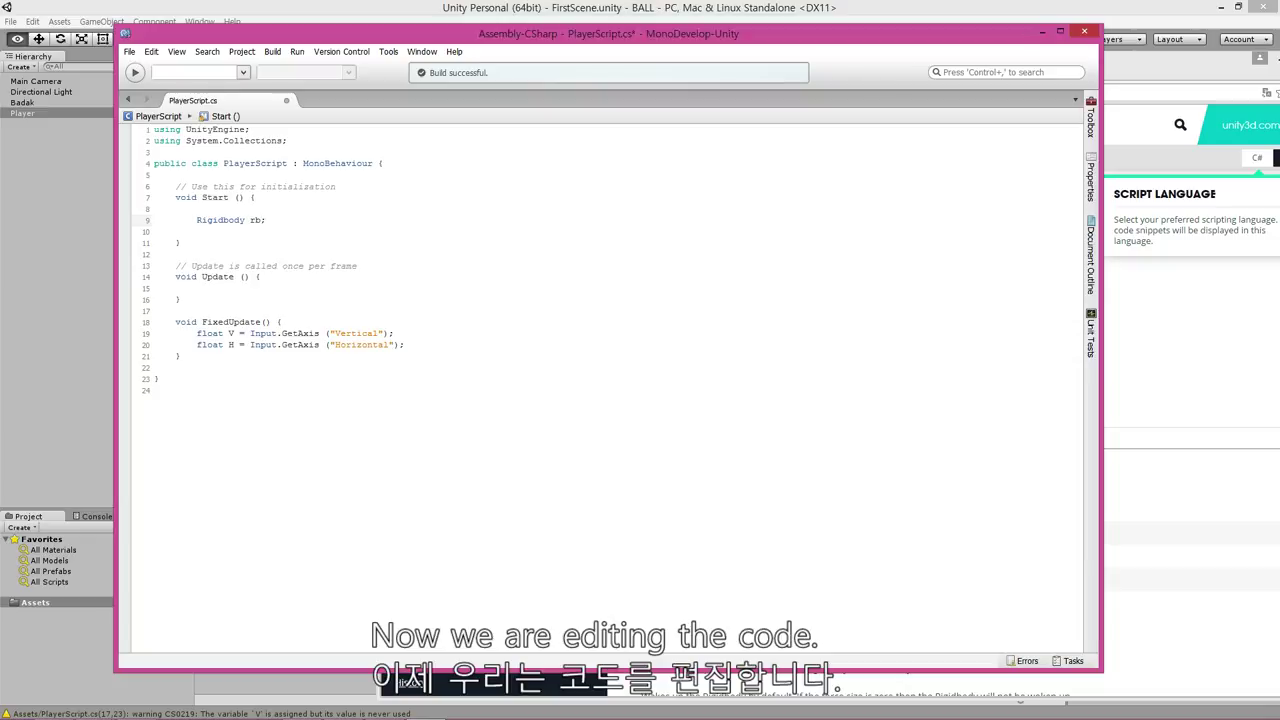
click(292, 231)
double_click(254, 219)
click(304, 218)
click(140, 220)
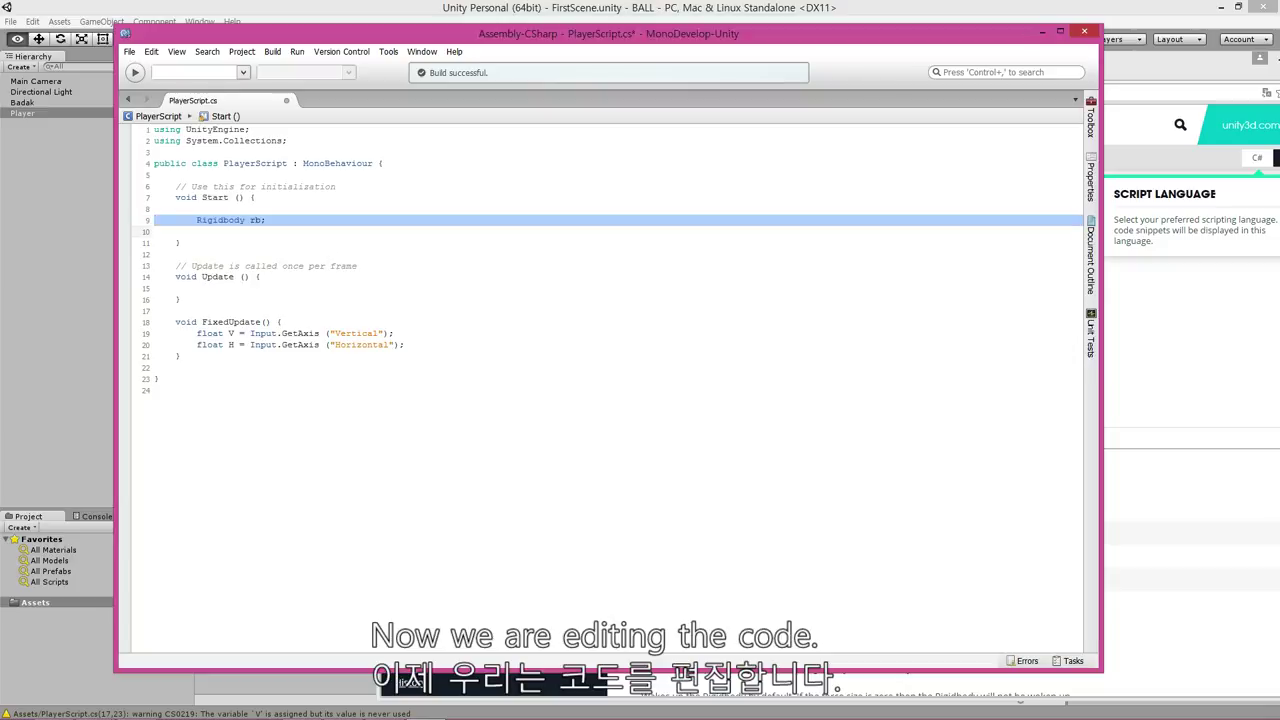
- Move the Rigidbody rb line out of Start to class level, prefix it with private, and save
key(ctrl+x)
click(176, 175)
key(Return)
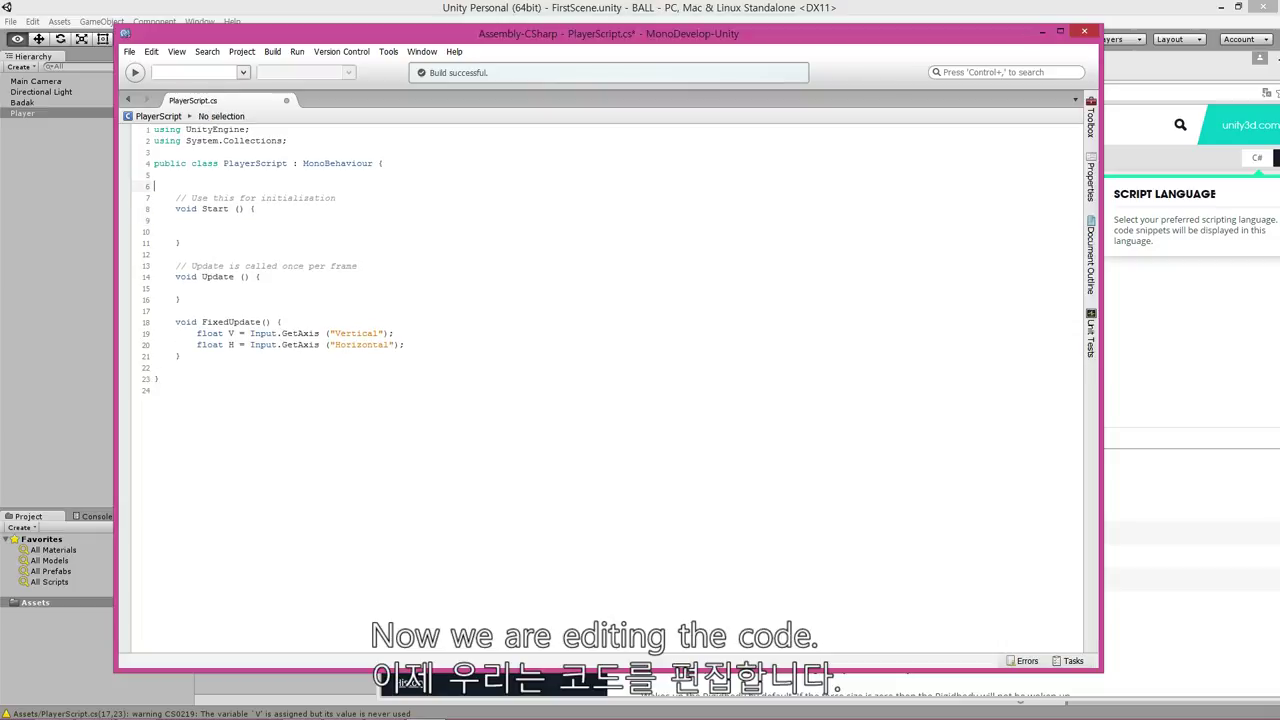
key(ctrl+v)
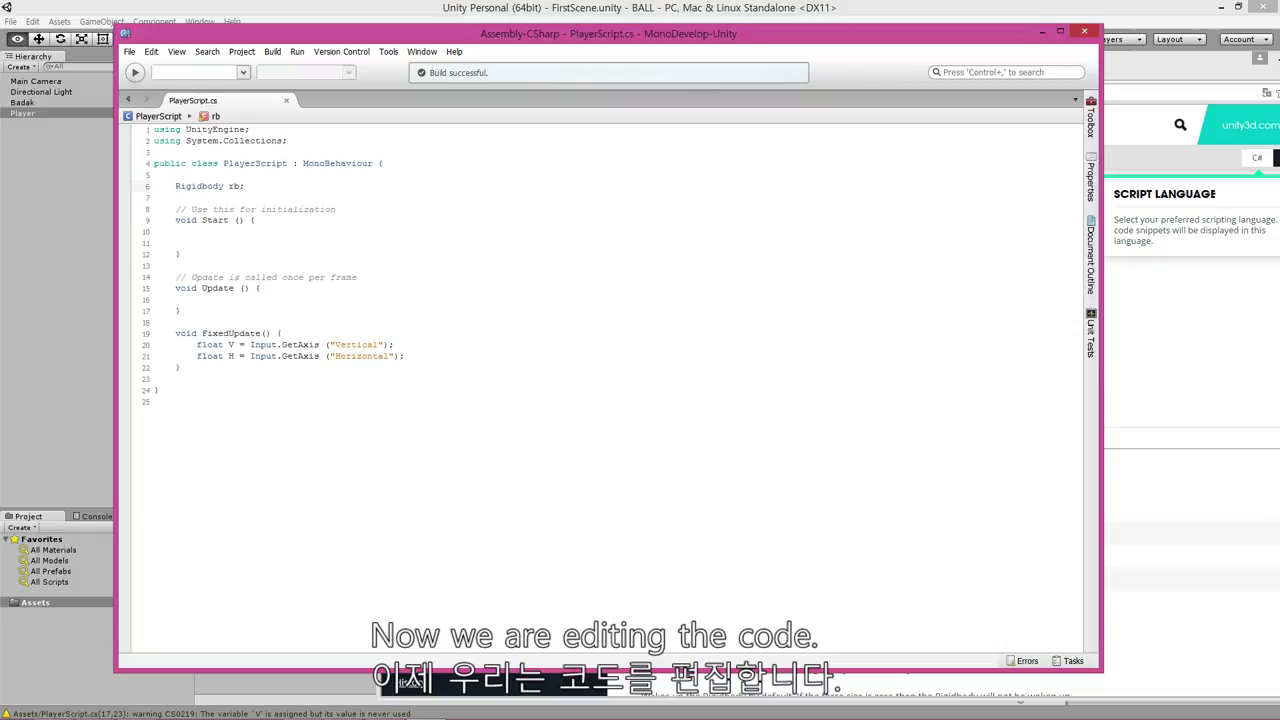
text(pr)
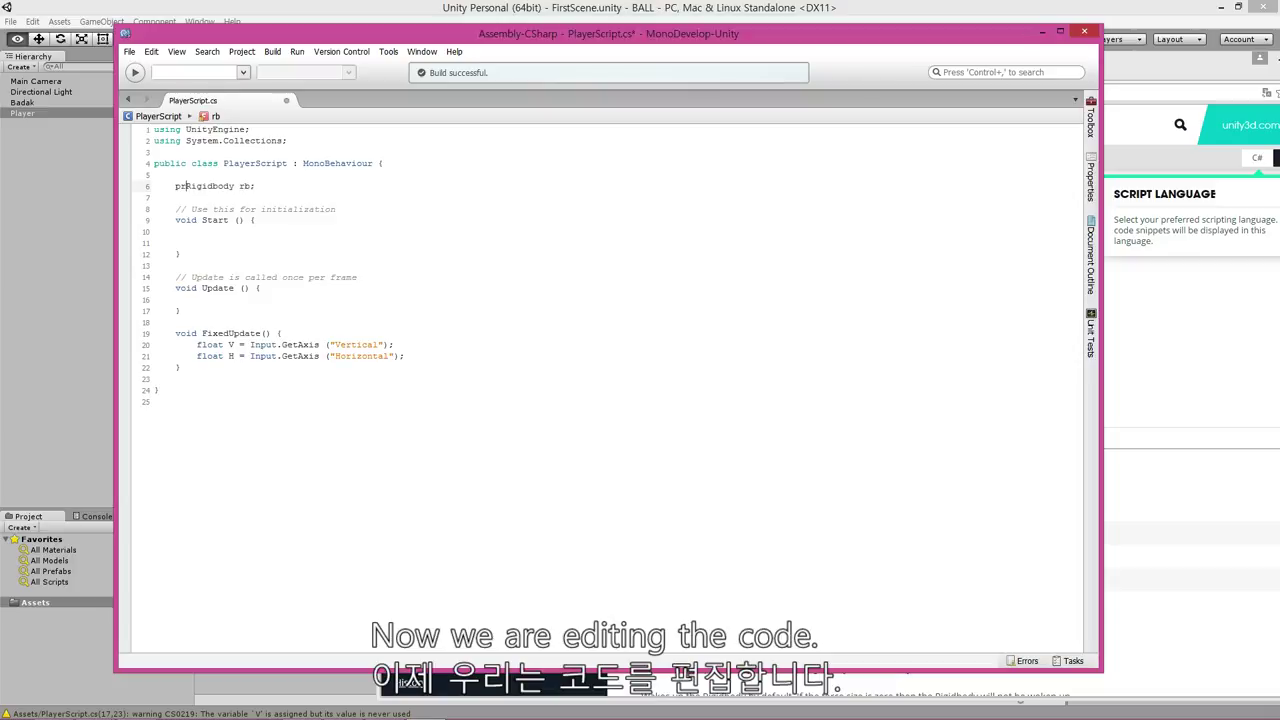
text(ivate)
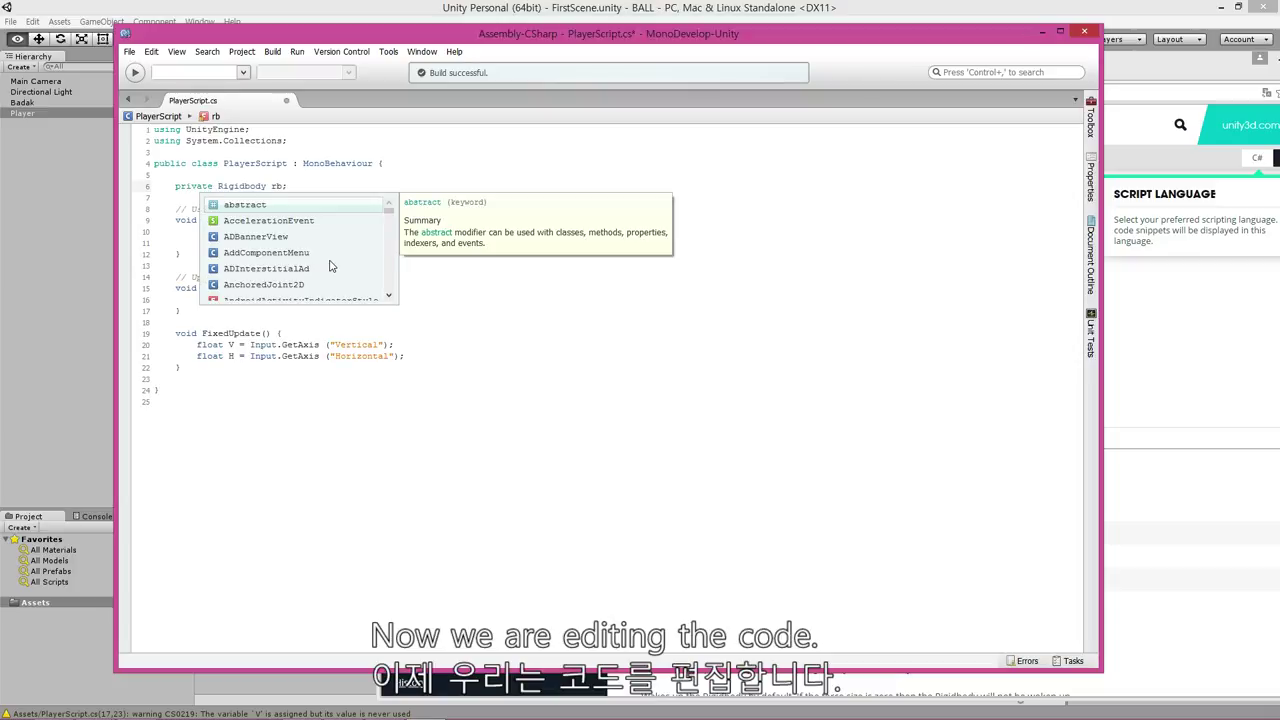
key(End)
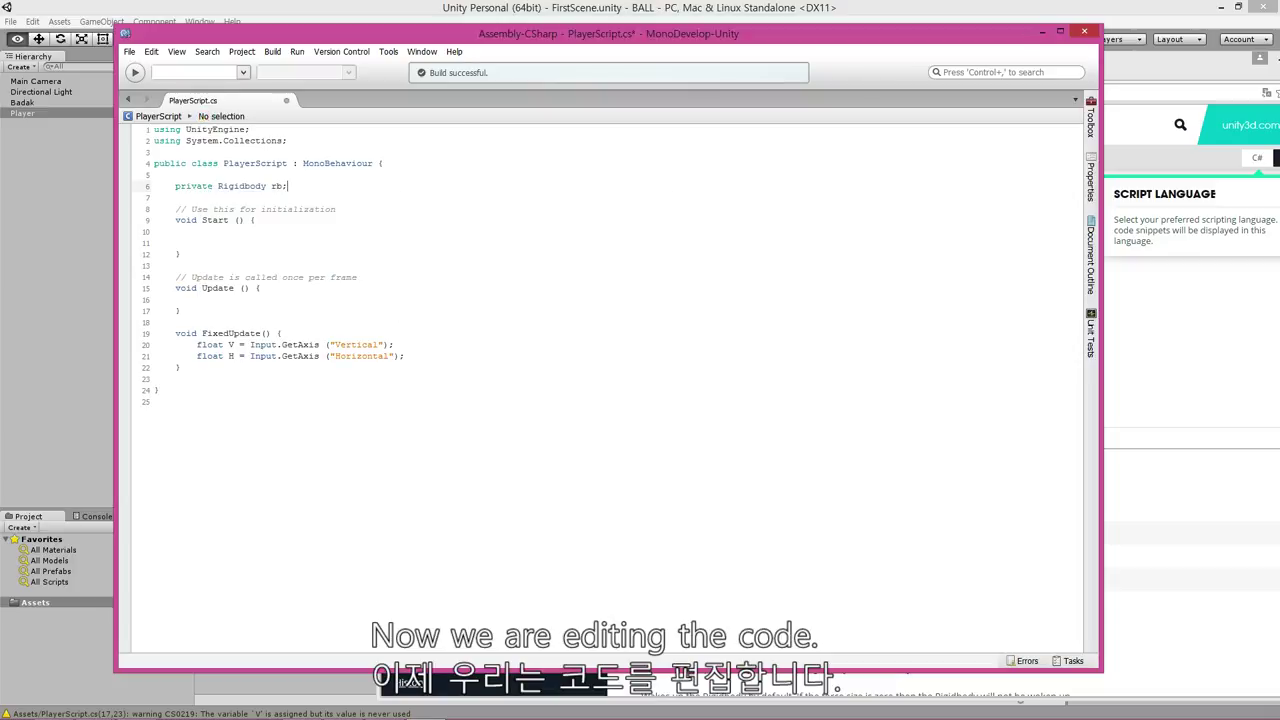
key(ctrl+s)
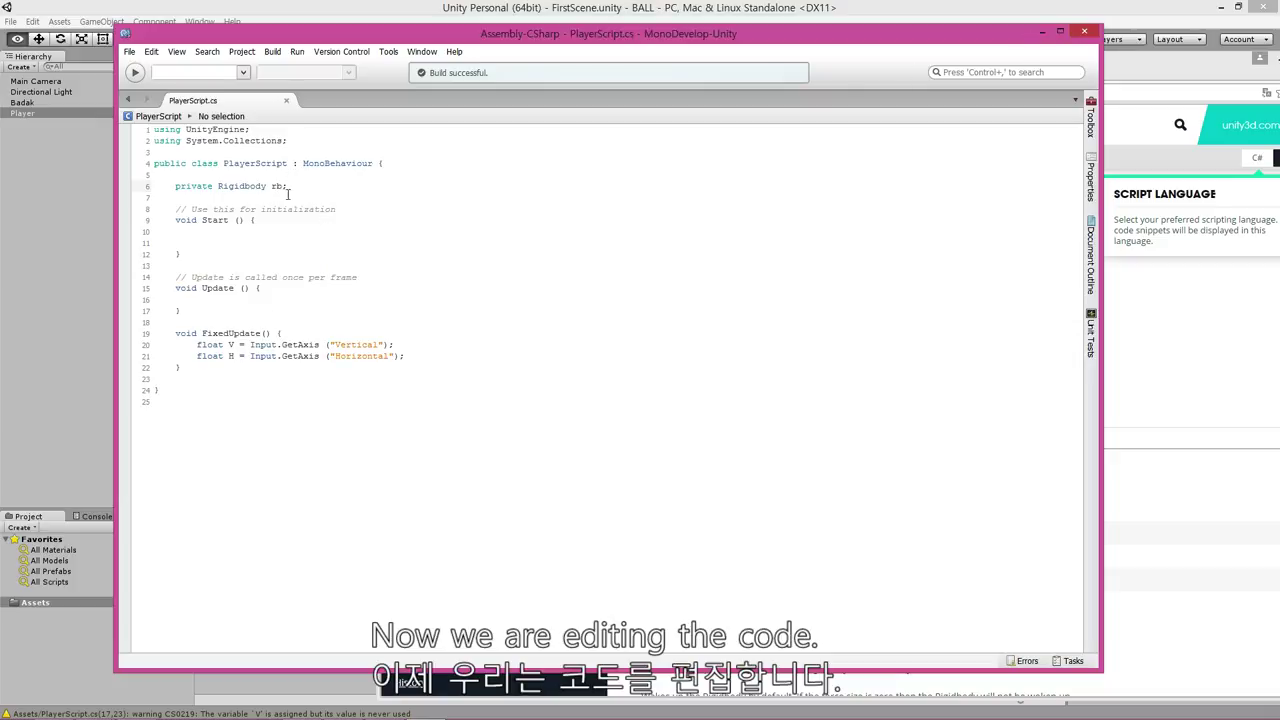
- Cut the private Rigidbody rb declaration and try it, indented, above the class
drag(300, 186, 146, 184)
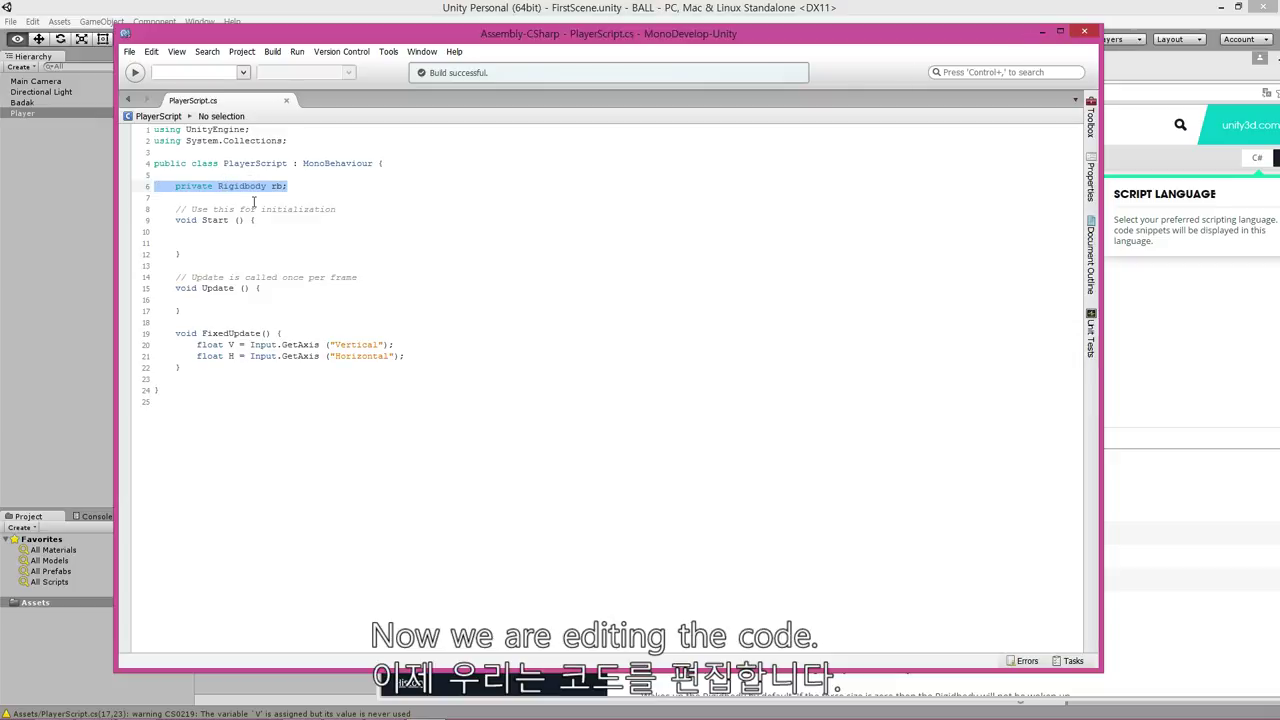
key(ctrl+x)
key(Up)
key(Up)
key(Up)
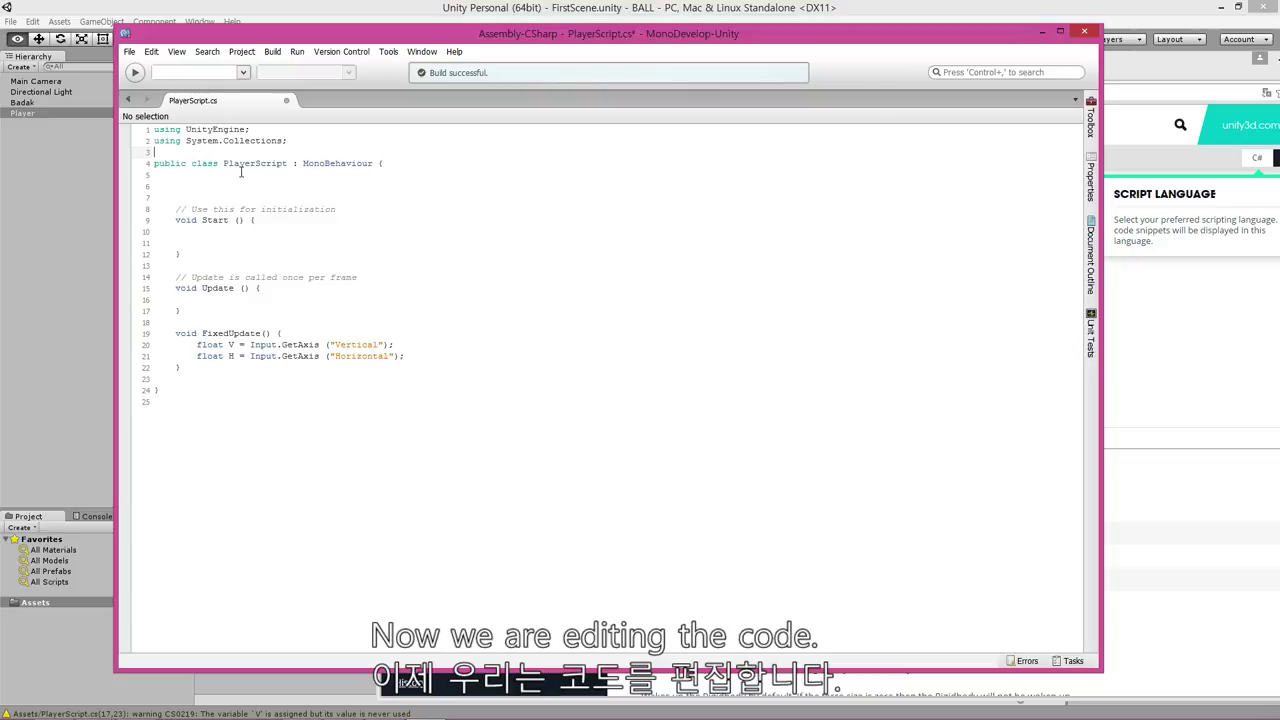
key(Return)
key(Return)
key(Up)
key(ctrl+v)
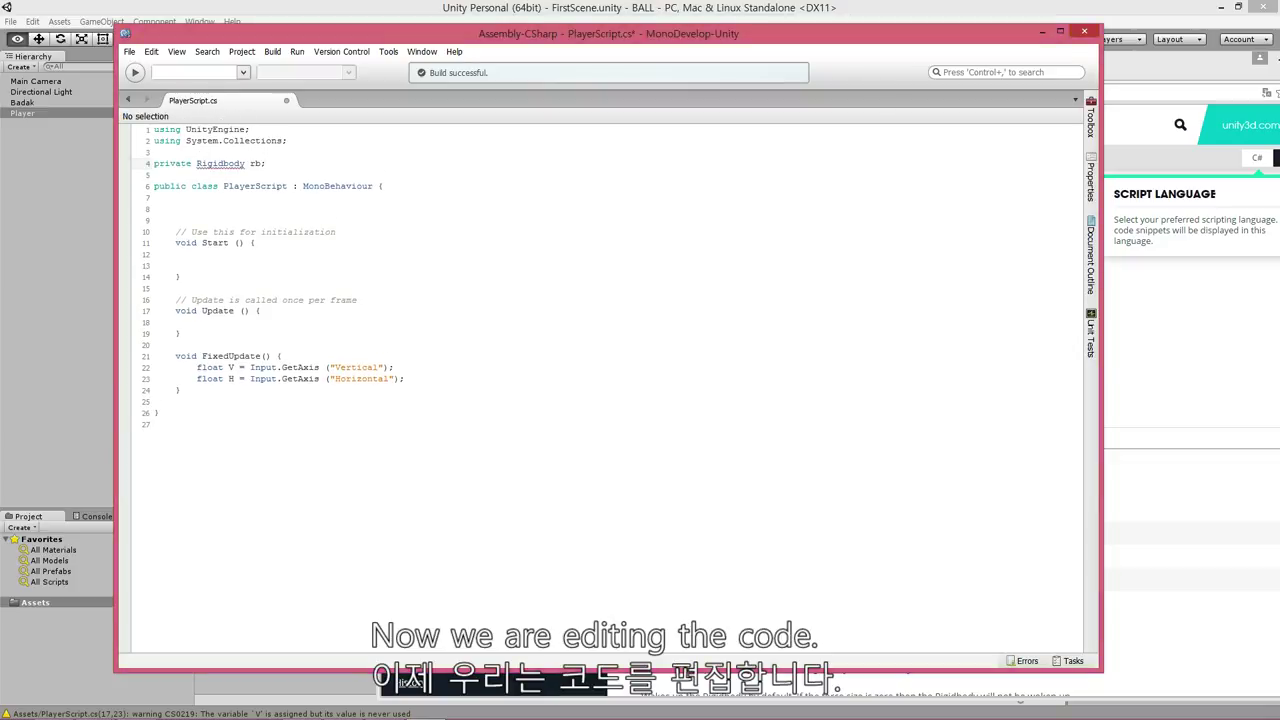
key(Tab)
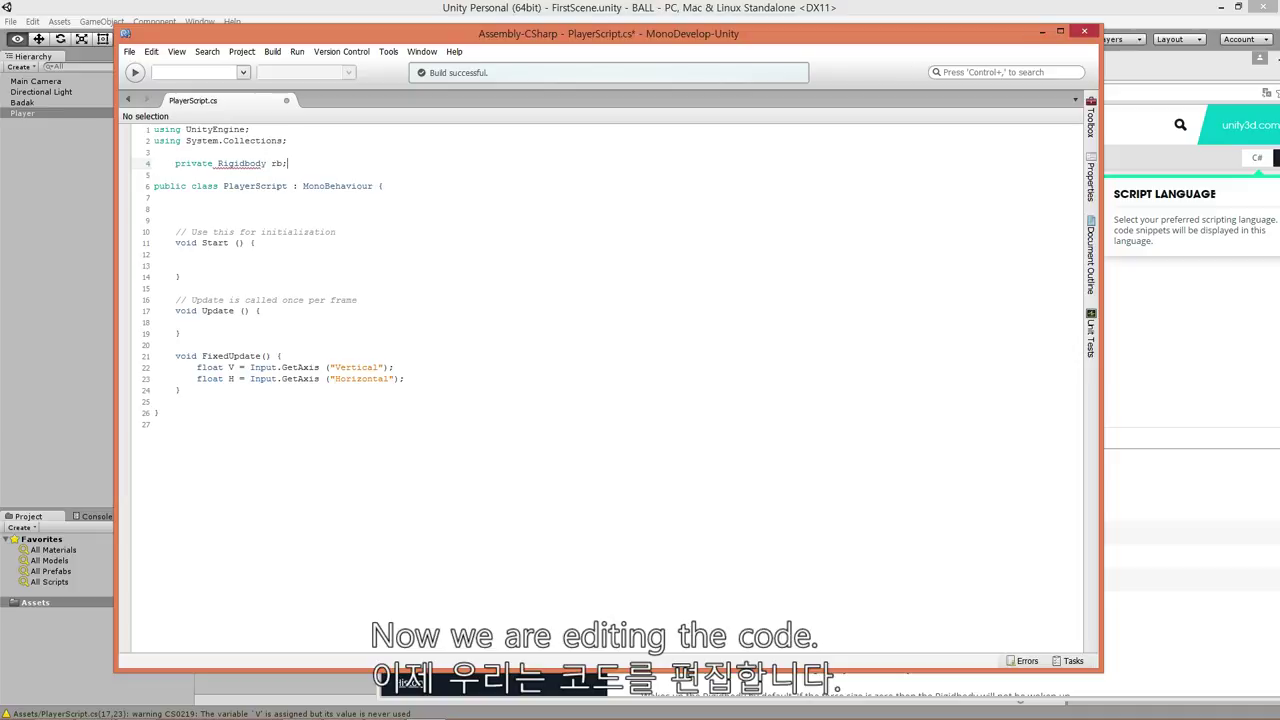
key(shift+Home)
key(ctrl+x)
- Try the rb declaration in the class body and inside Start, then cut it again
key(Down)
key(Down)
key(Down)
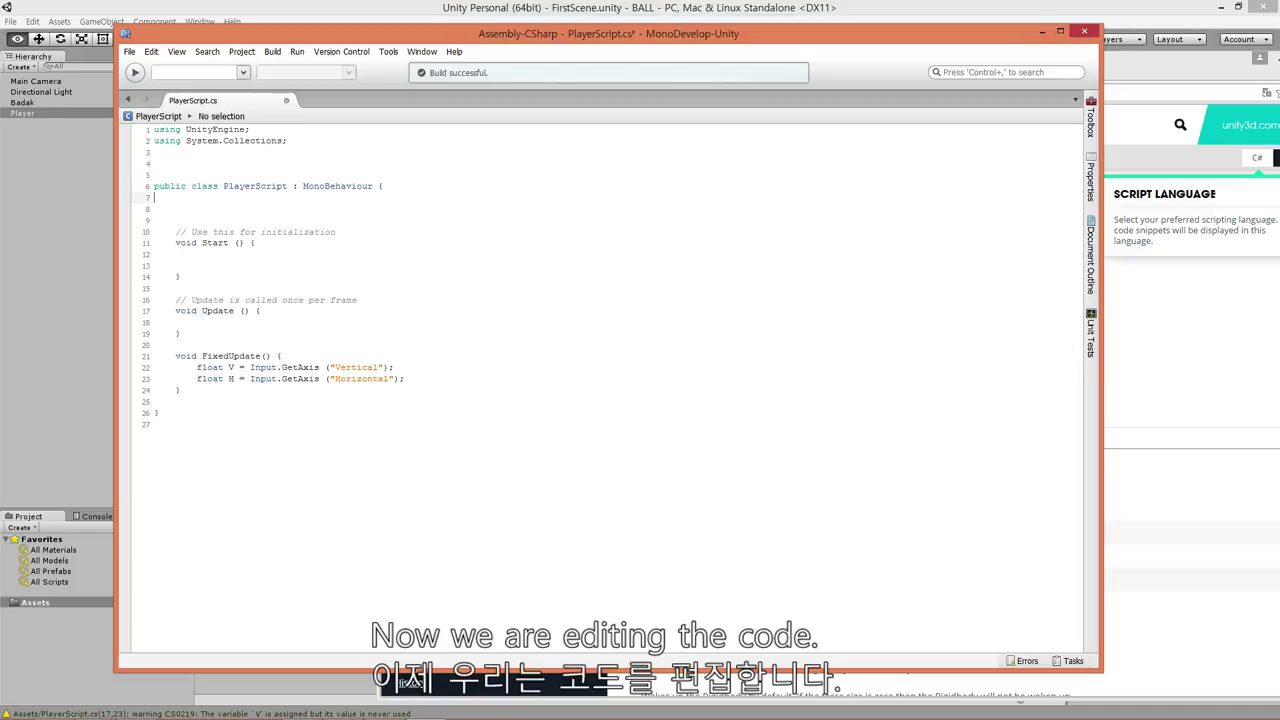
key(Down)
key(ctrl+v)
key(shift+Home)
key(ctrl+x)
key(Down)
key(Down)
key(Down)
key(Down)
key(Down)
key(ctrl+v)
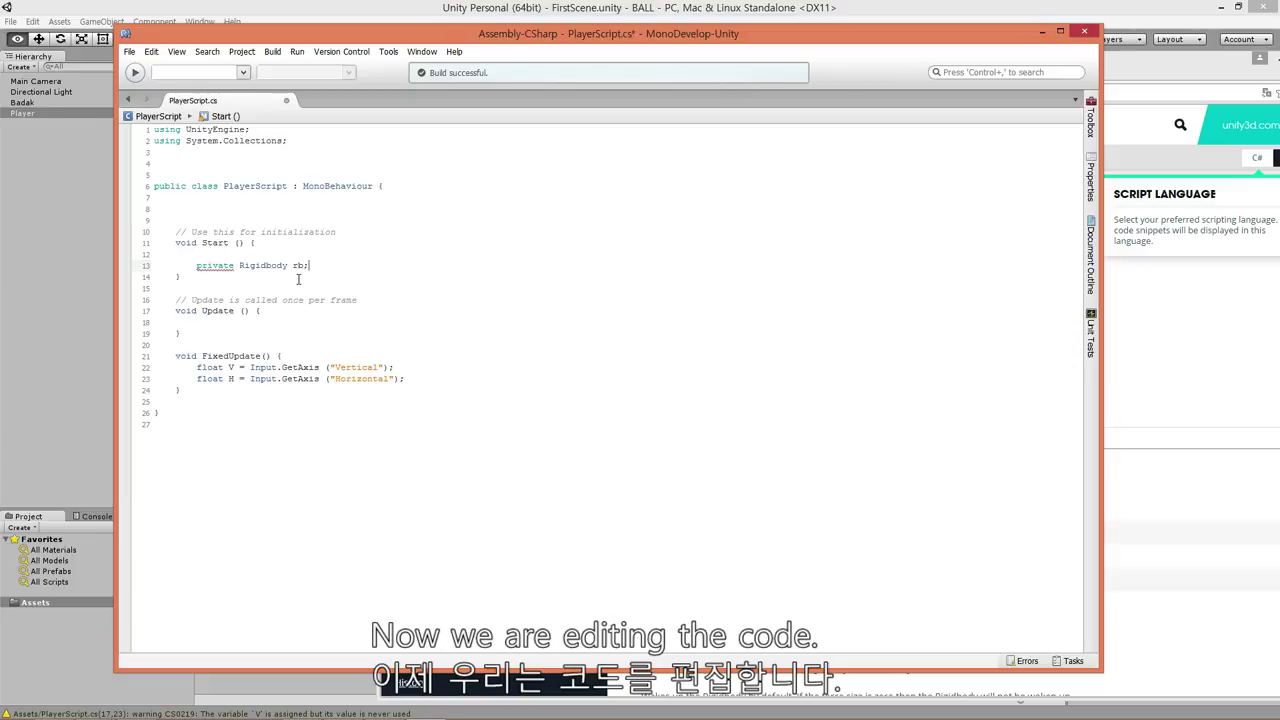
key(shift+Home)
key(ctrl+x)
- Paste 'private Rigidbody rb;' on line 8 above Start, save, and check the class braces
click(225, 164)
click(186, 210)
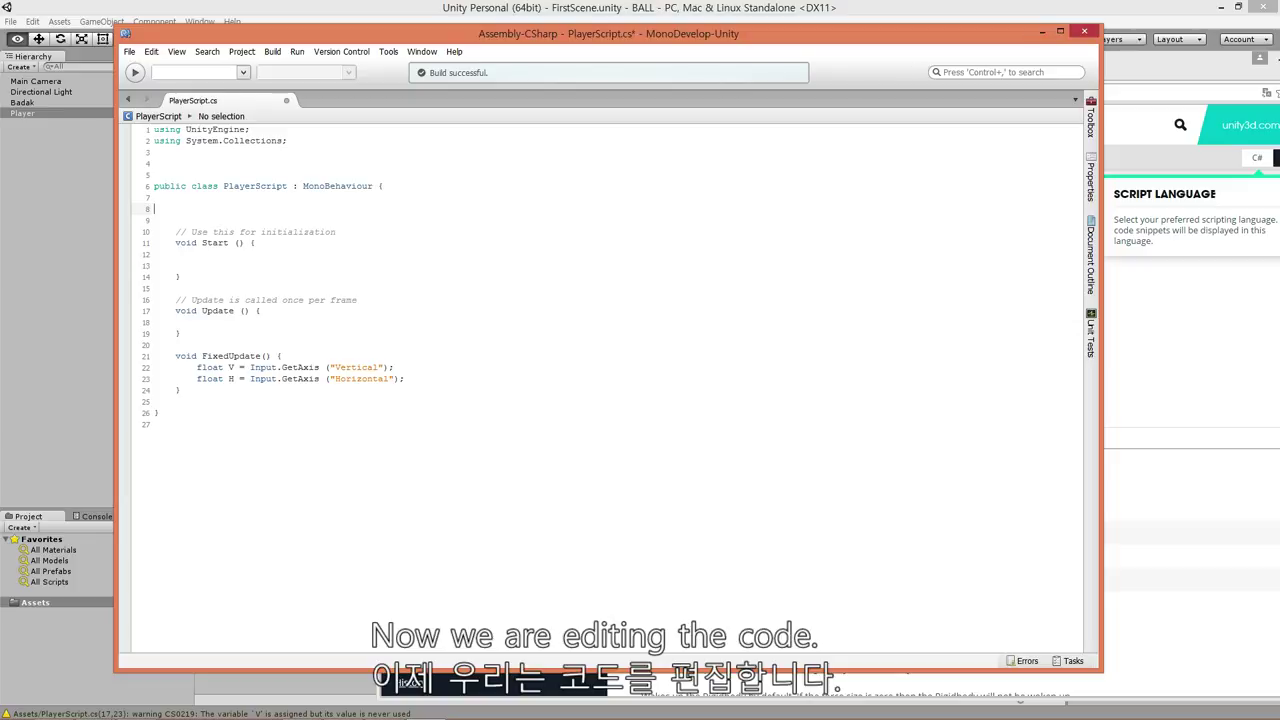
key(ctrl+v)
key(ctrl+s)
click(378, 186)
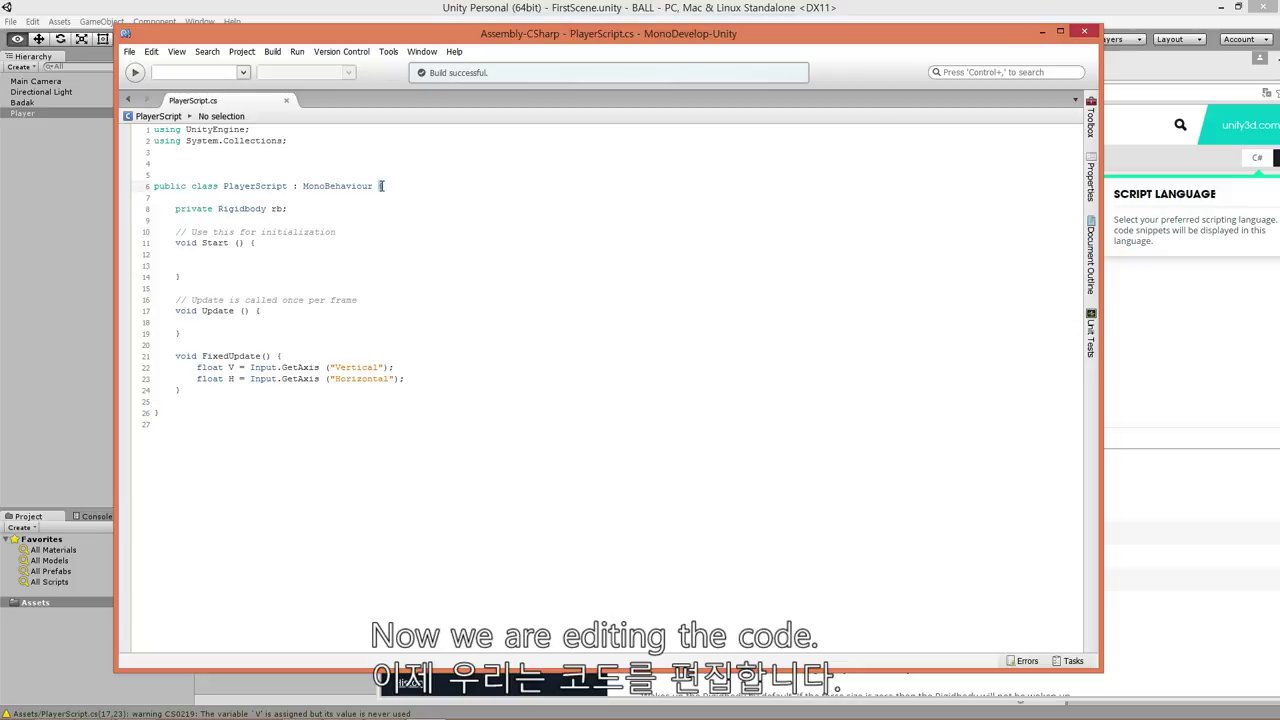
click(175, 412)
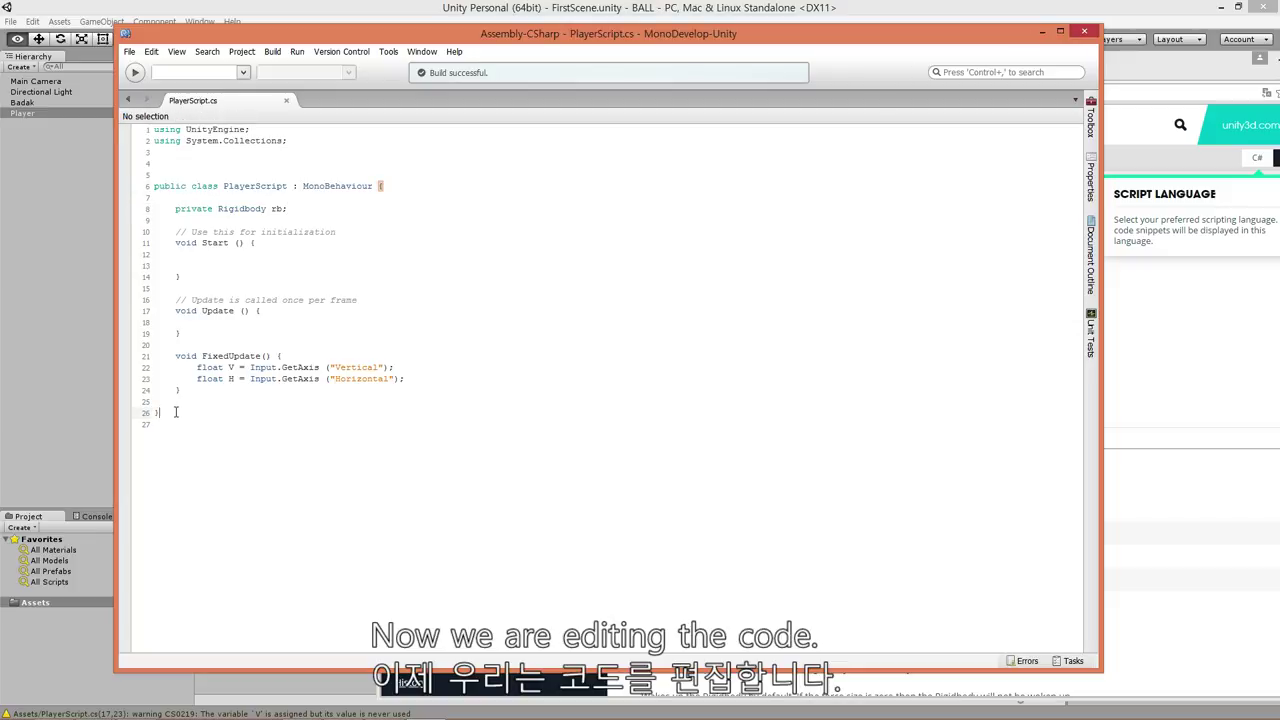
- Type 'rb = Get' on empty line 13 in Start and browse the GetComponent suggestions
click(155, 412)
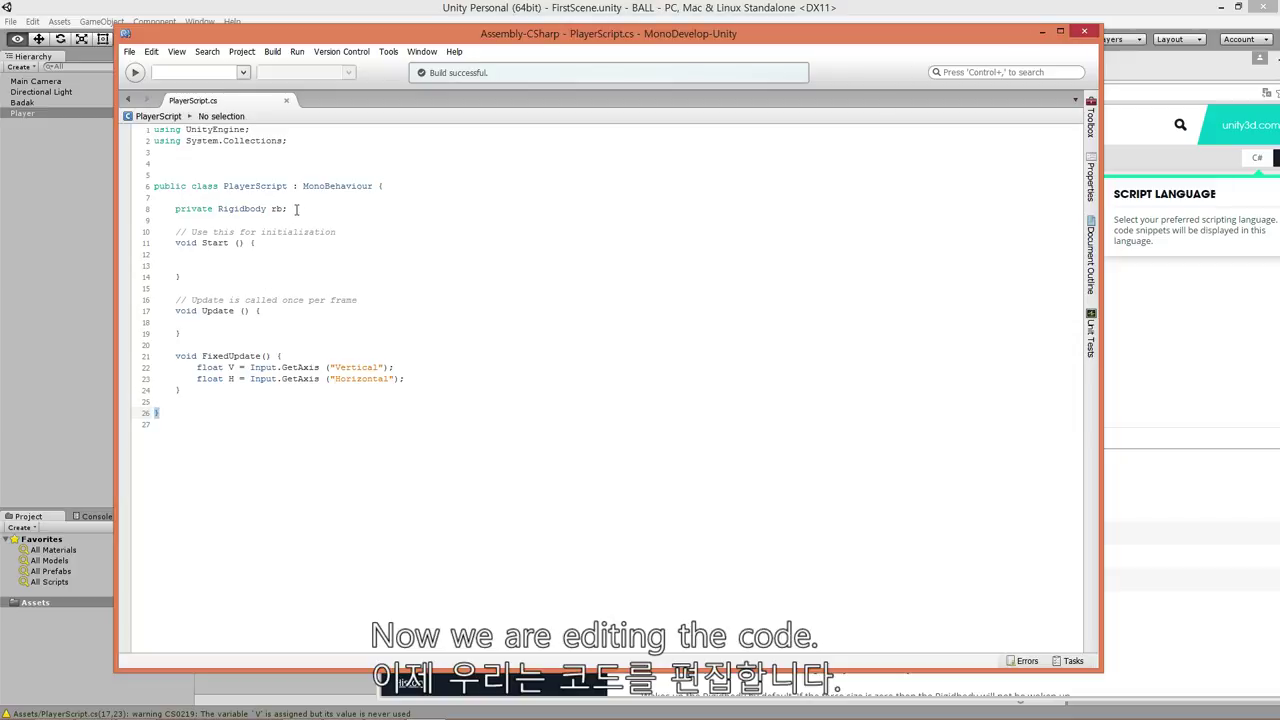
click(296, 209)
click(222, 265)
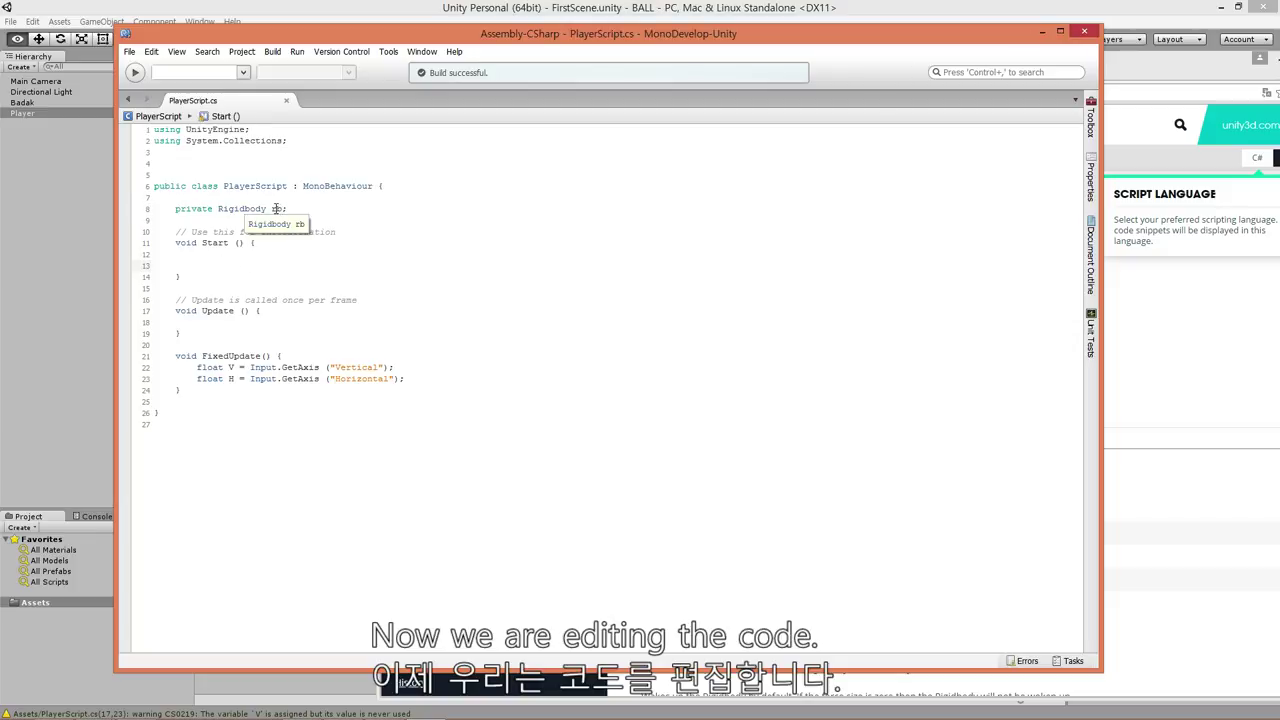
click(278, 208)
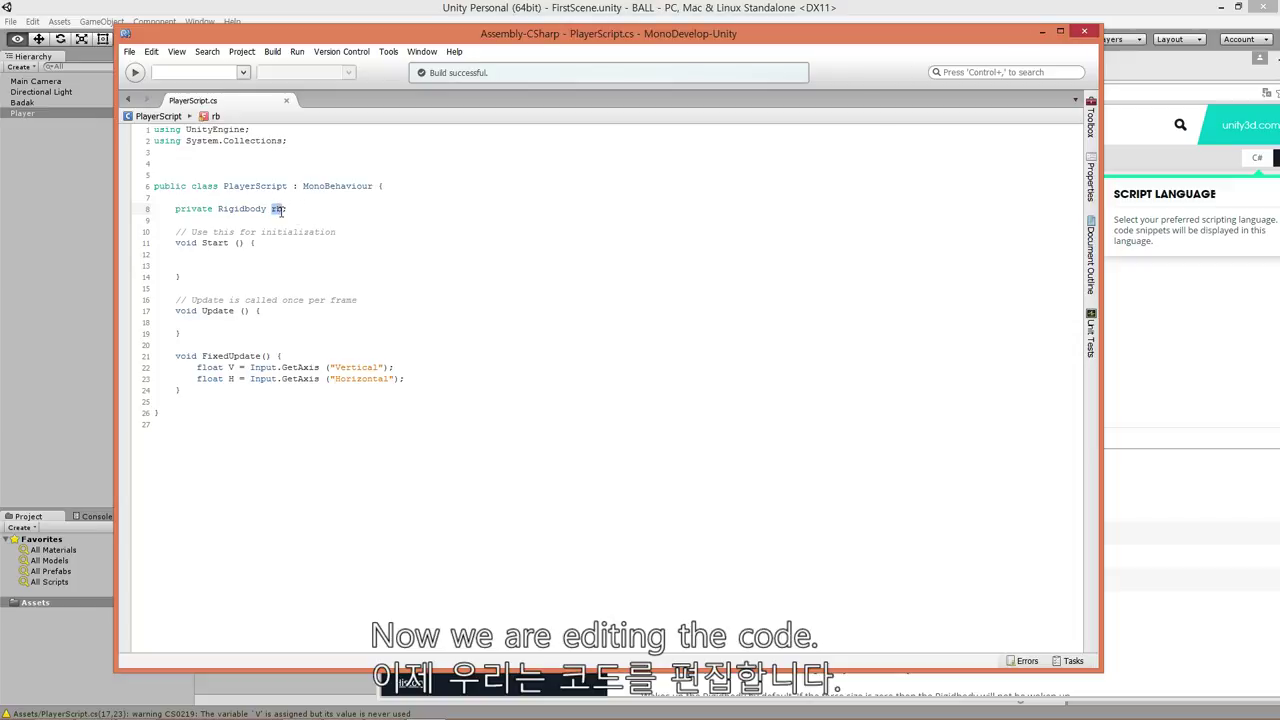
click(217, 266)
text(rb)
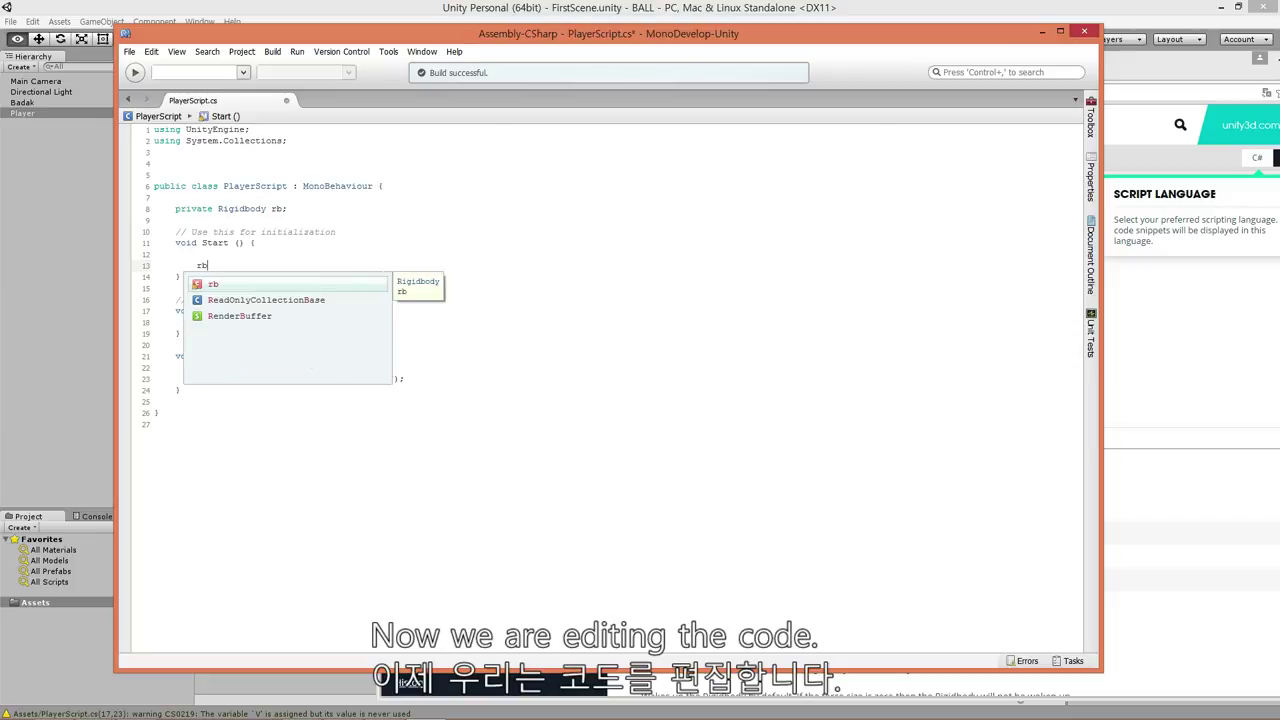
text( = )
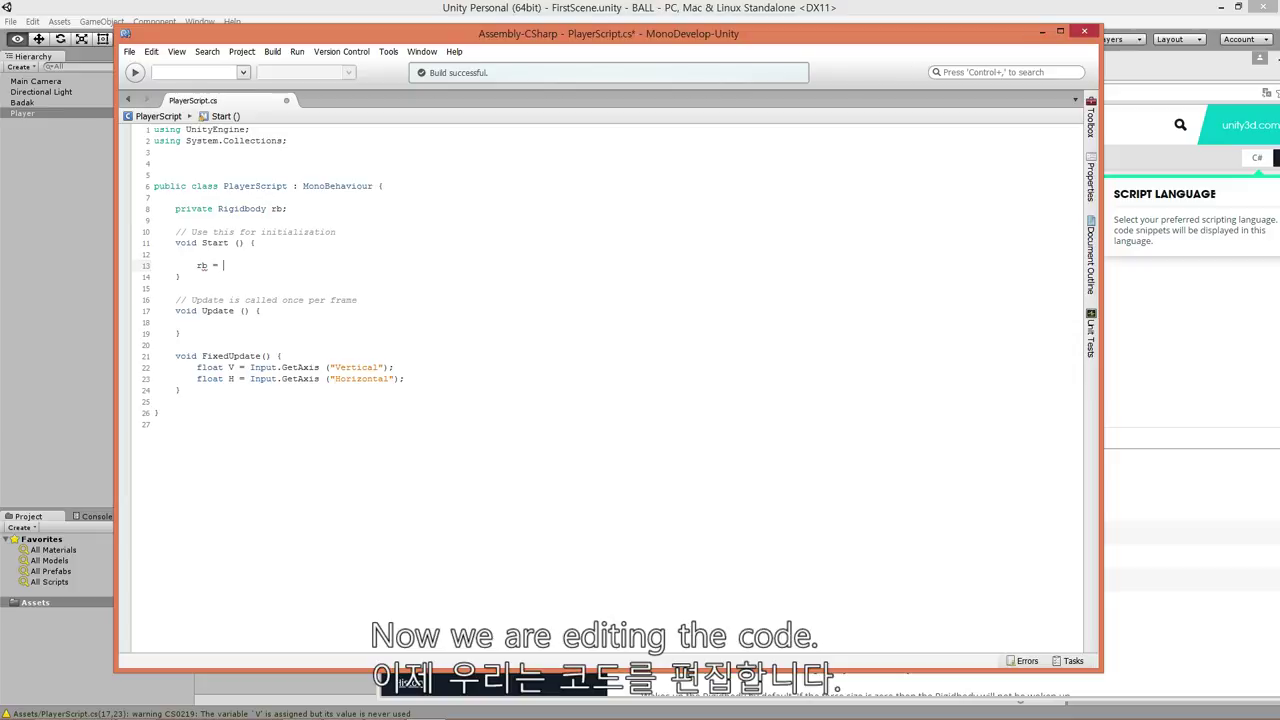
text(Get)
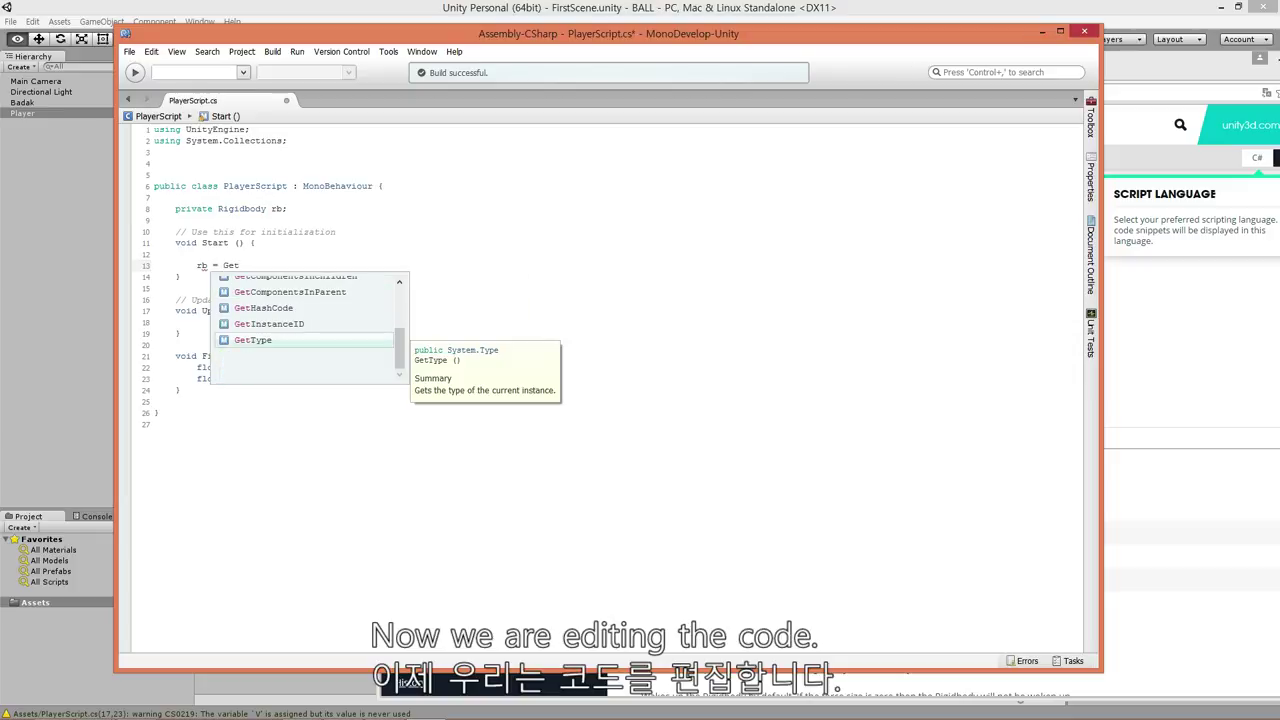
key(Up)
key(Up)
key(Up)
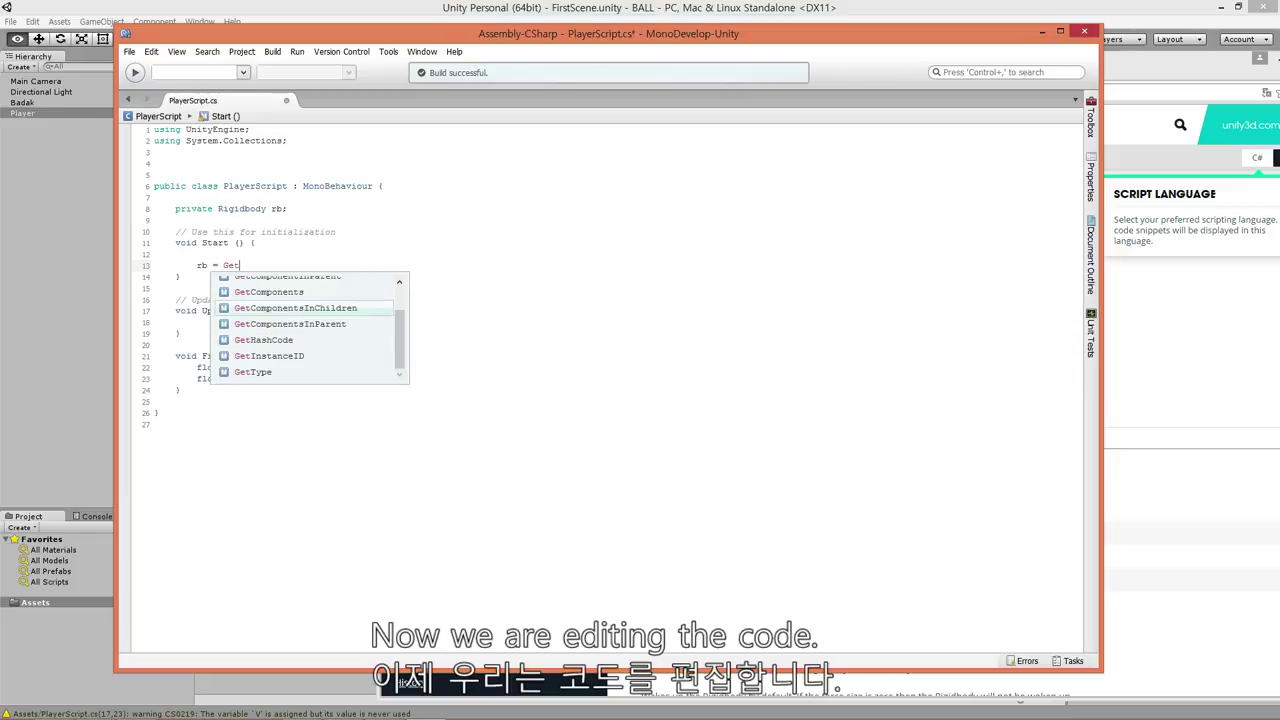
key(Up)
key(Up)
key(Up)
key(Down)
key(Down)
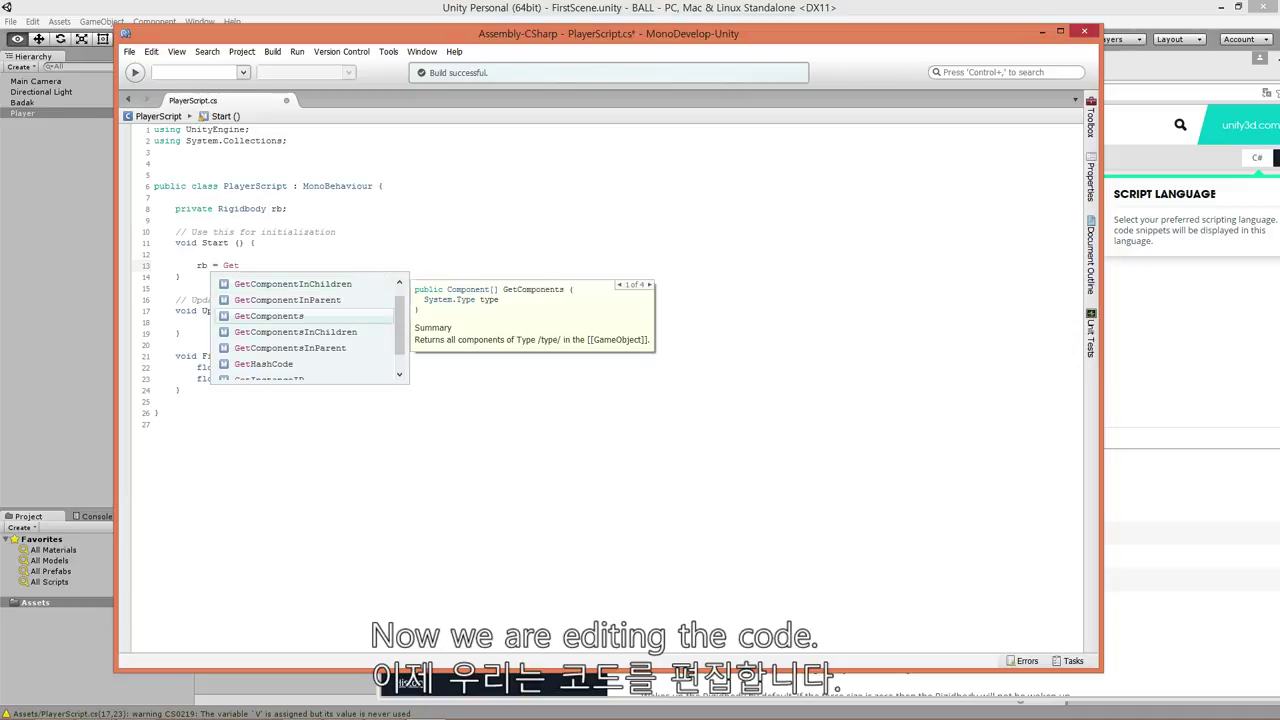
- In the Rigidbody.AddForce example, select the 'GetComponent.<Rigidbody>()' call
click(1188, 61)
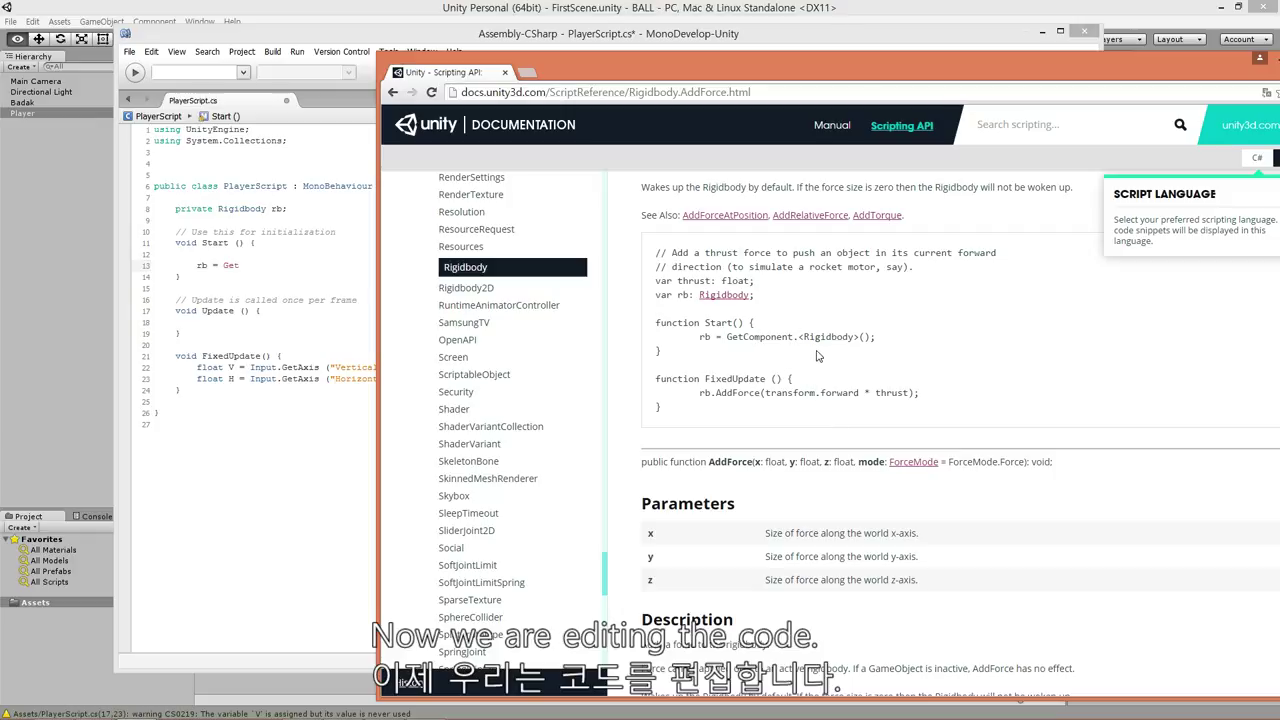
scroll(815, 358, up, 1)
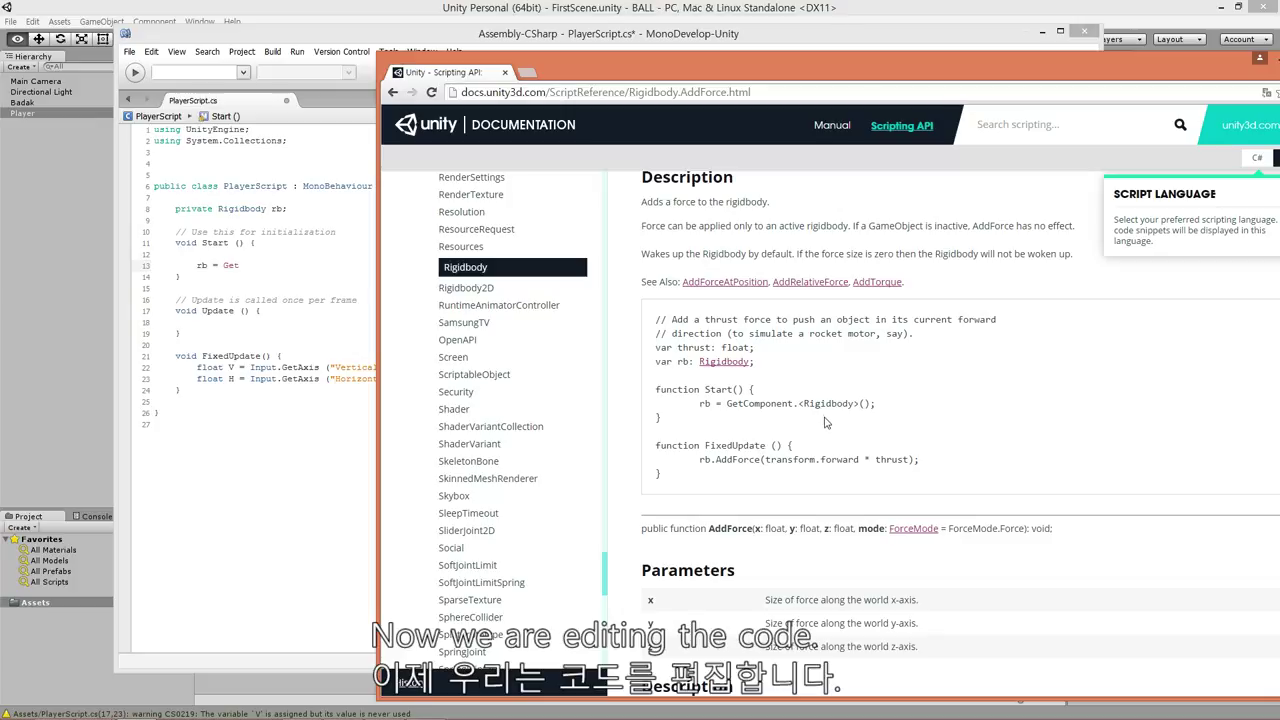
scroll(825, 423, down, 2)
scroll(825, 423, up, 3)
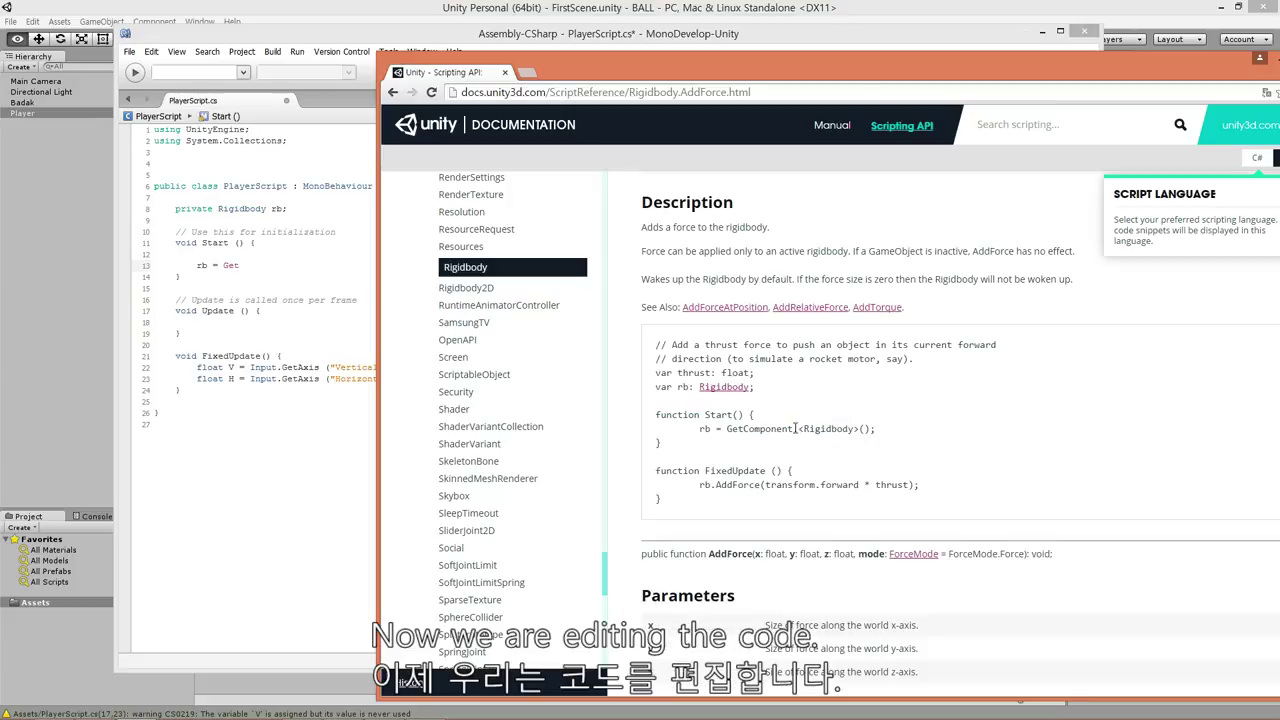
drag(795, 428, 799, 428)
drag(877, 428, 727, 428)
key(ctrl+c)
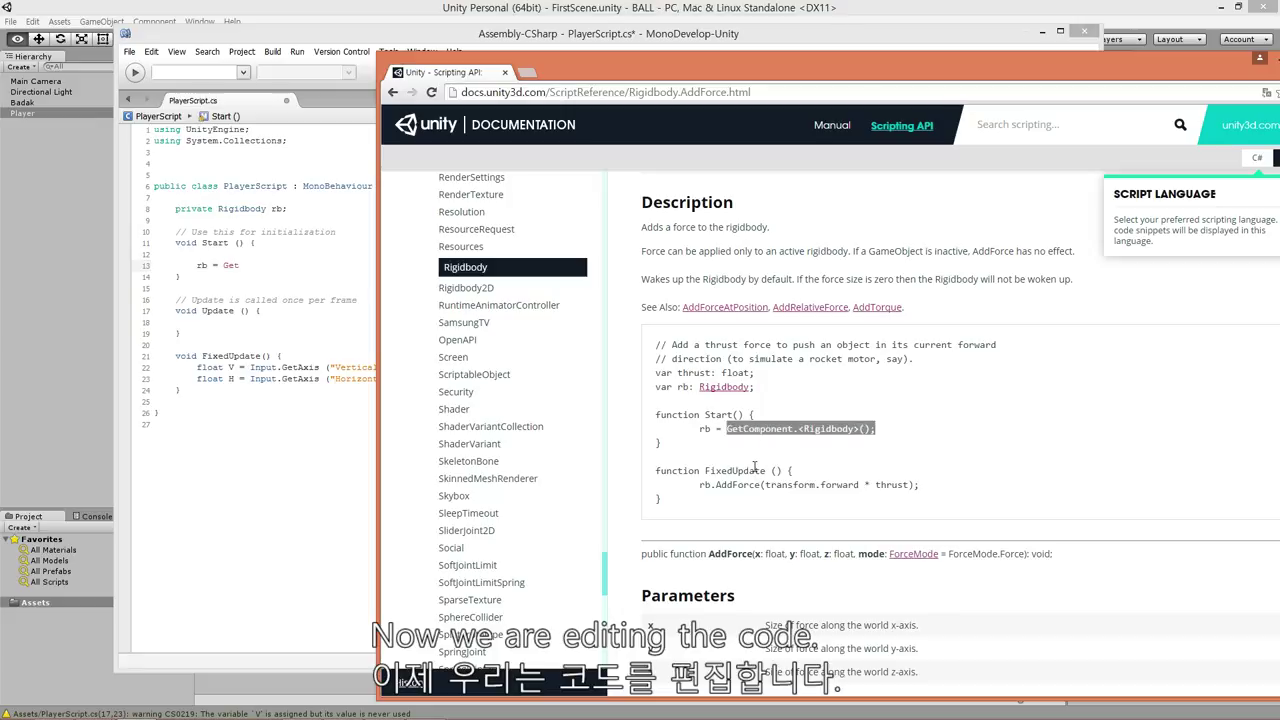
- Paste GetComponent<Rigidbody>() over 'Get' on line 13, remove the stray dot, and save
click(262, 273)
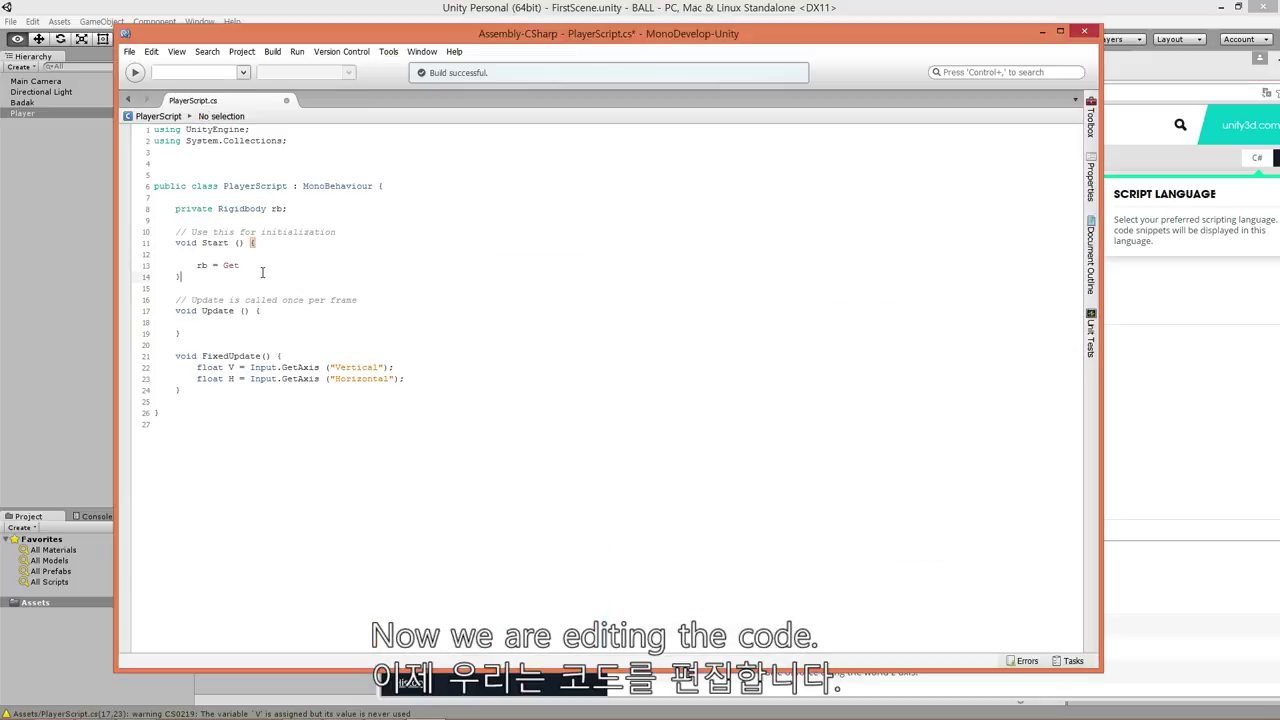
drag(254, 266, 222, 266)
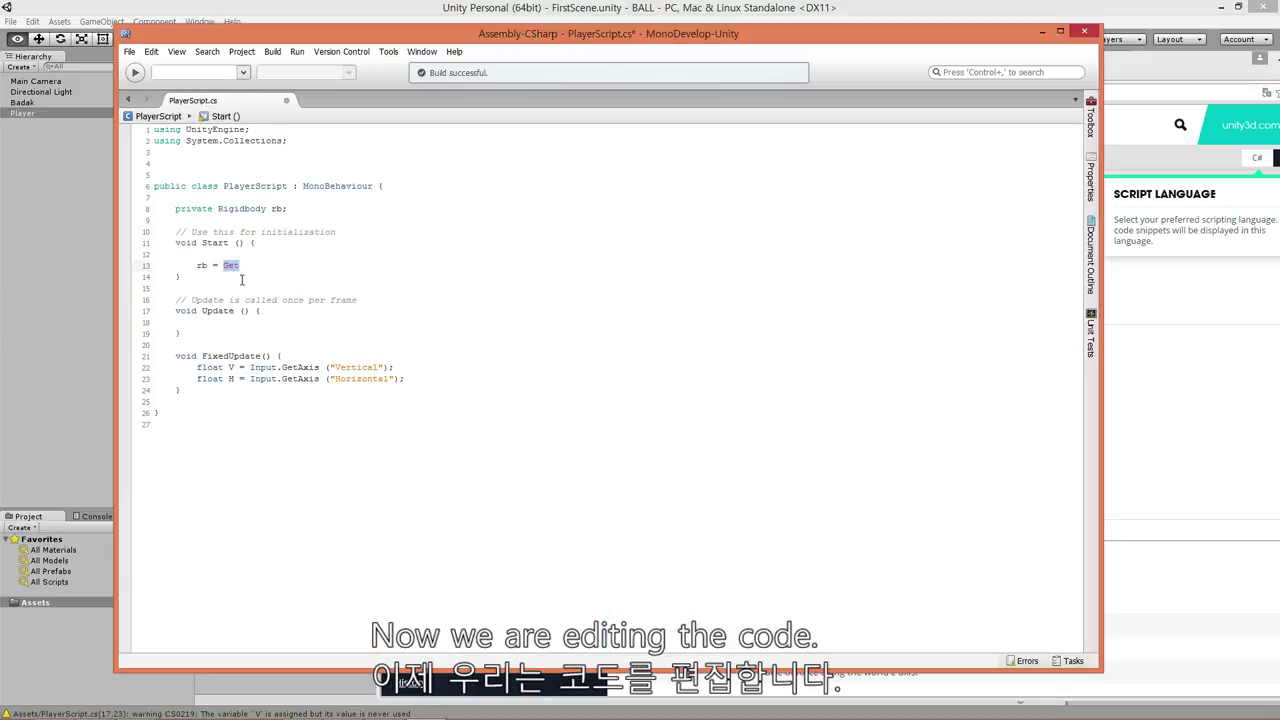
key(ctrl+v)
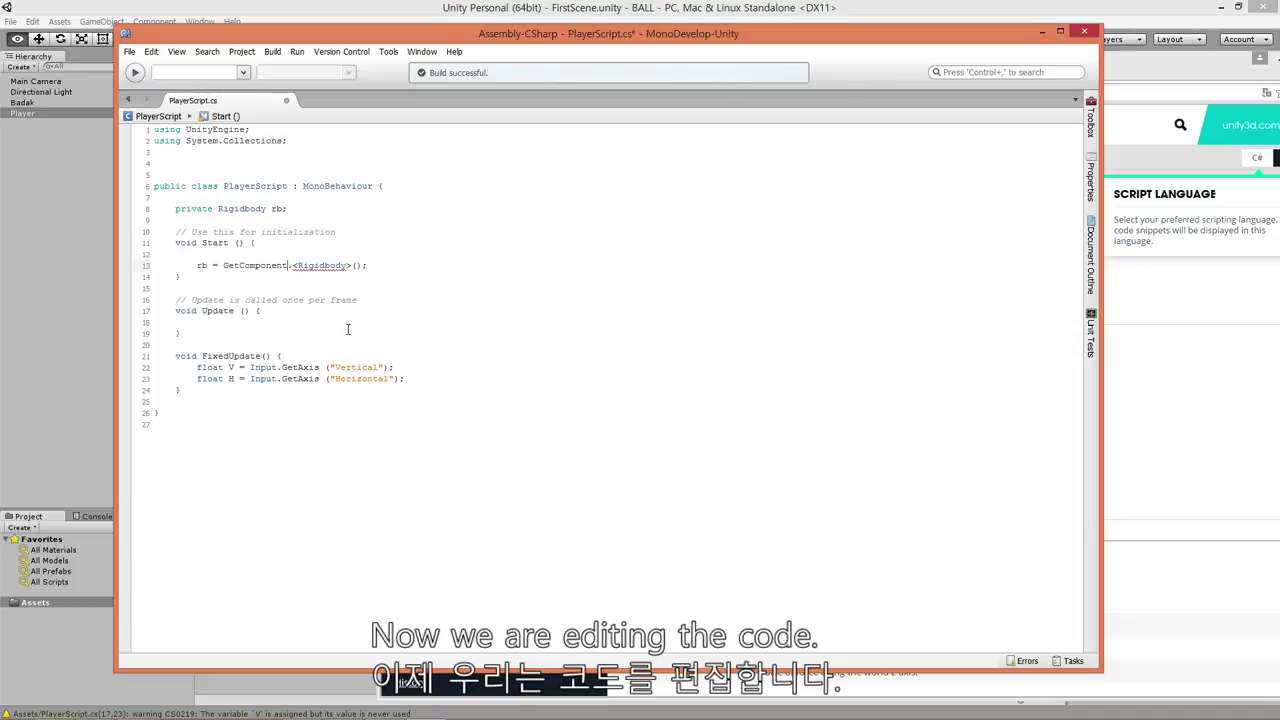
key(Delete)
key(End)
click(1145, 382)
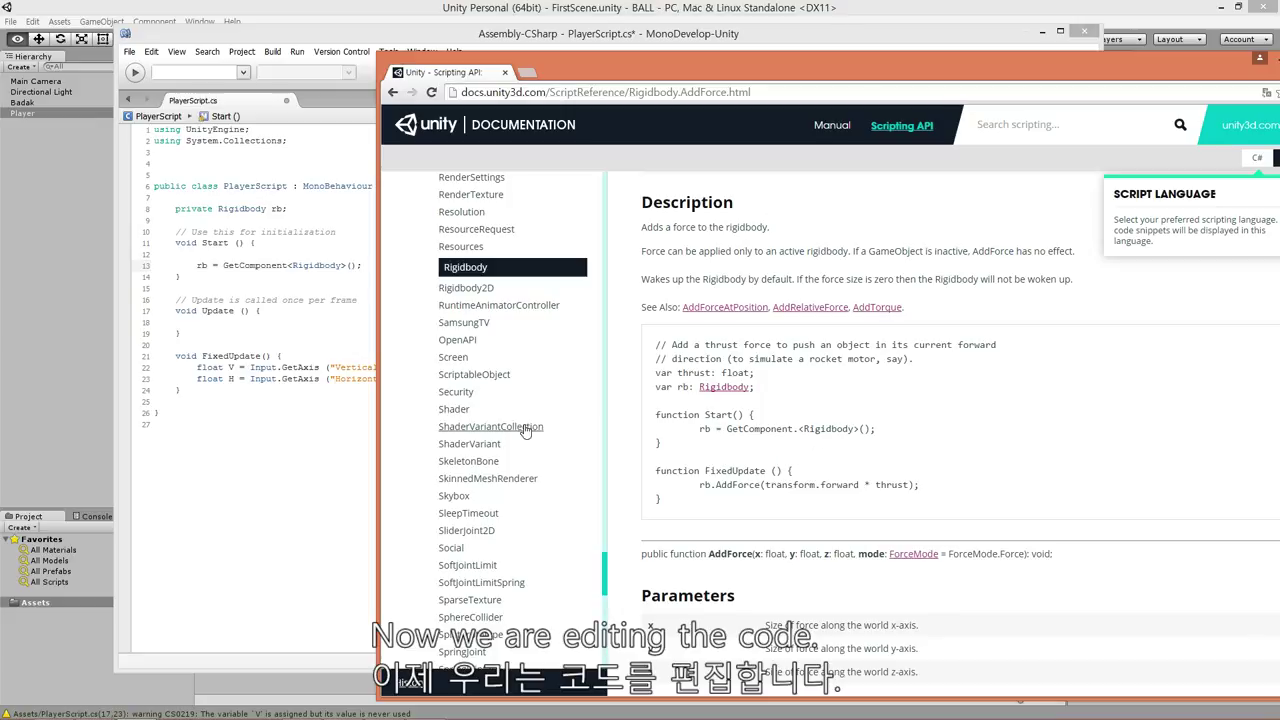
click(357, 265)
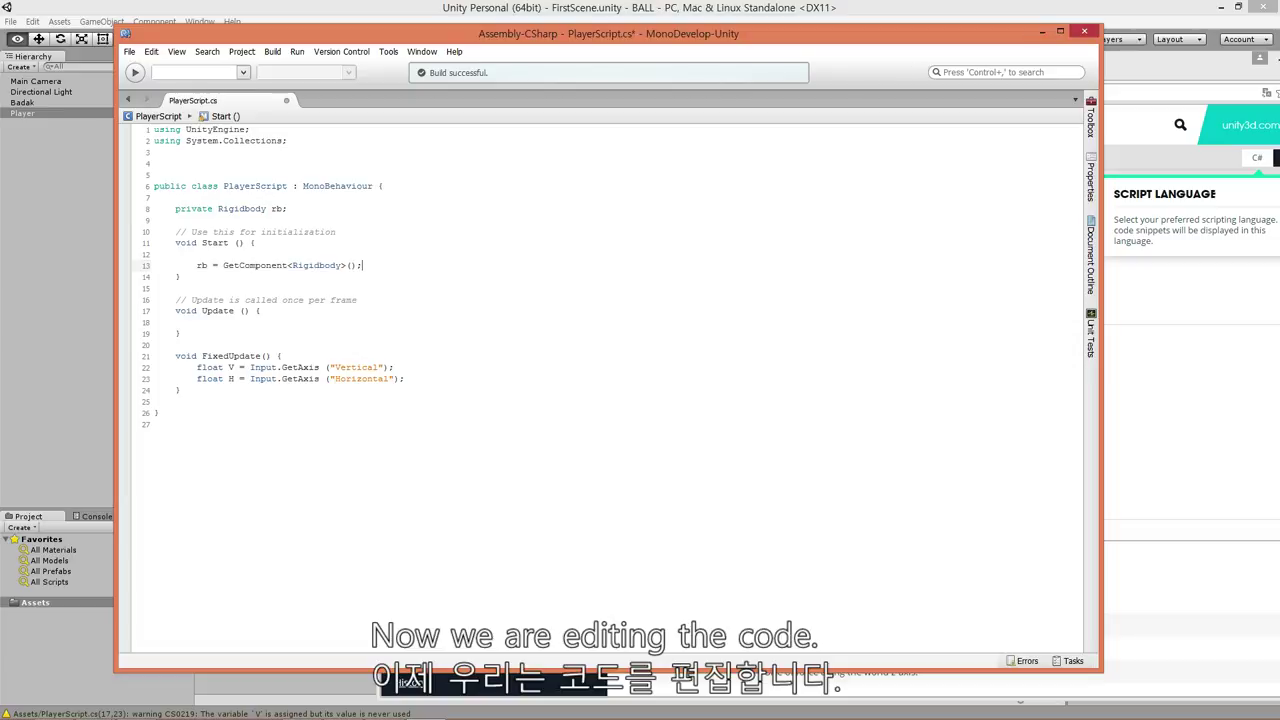
key(ctrl+s)
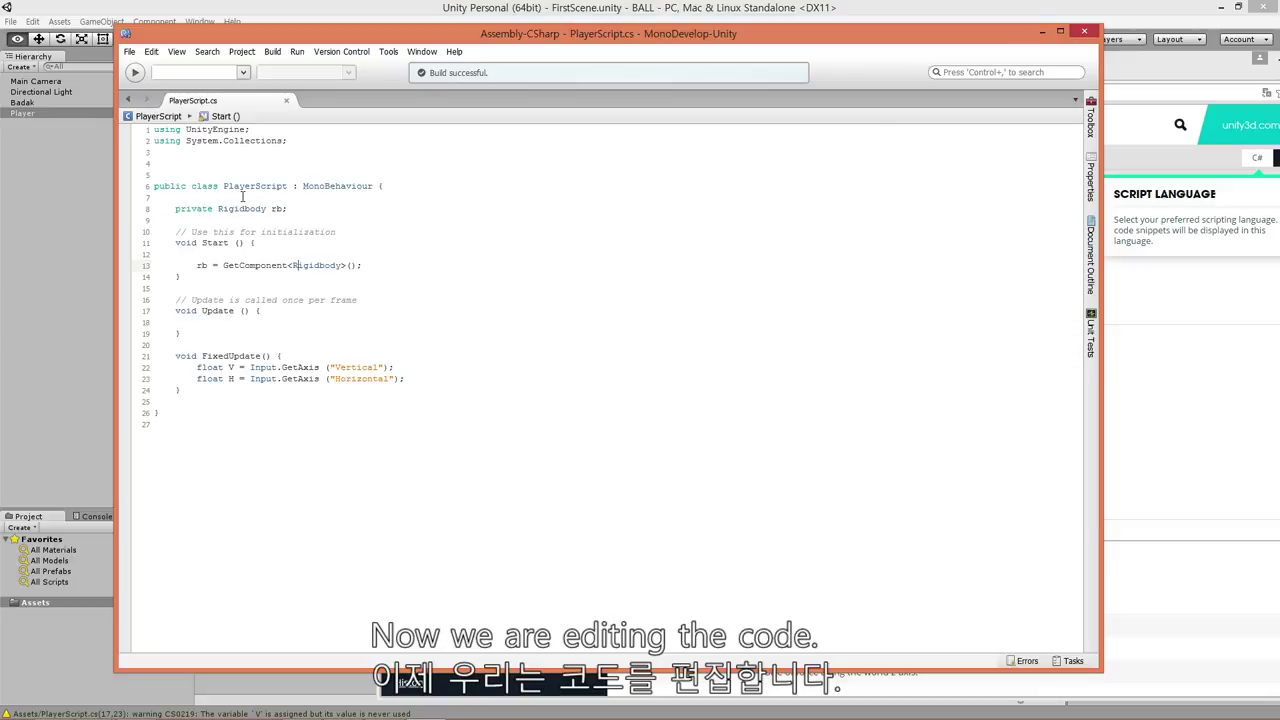
- Start an rb.AddForce call on a new line inside FixedUpdate using autocomplete
click(474, 8)
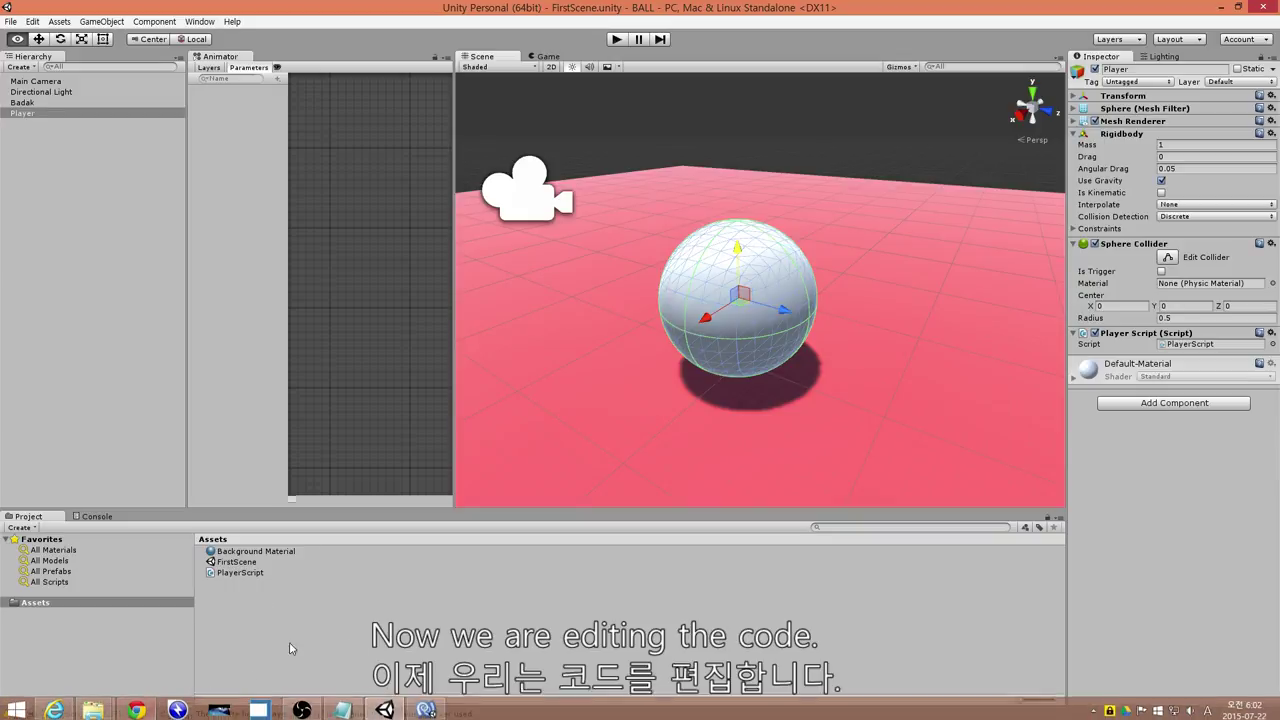
click(430, 706)
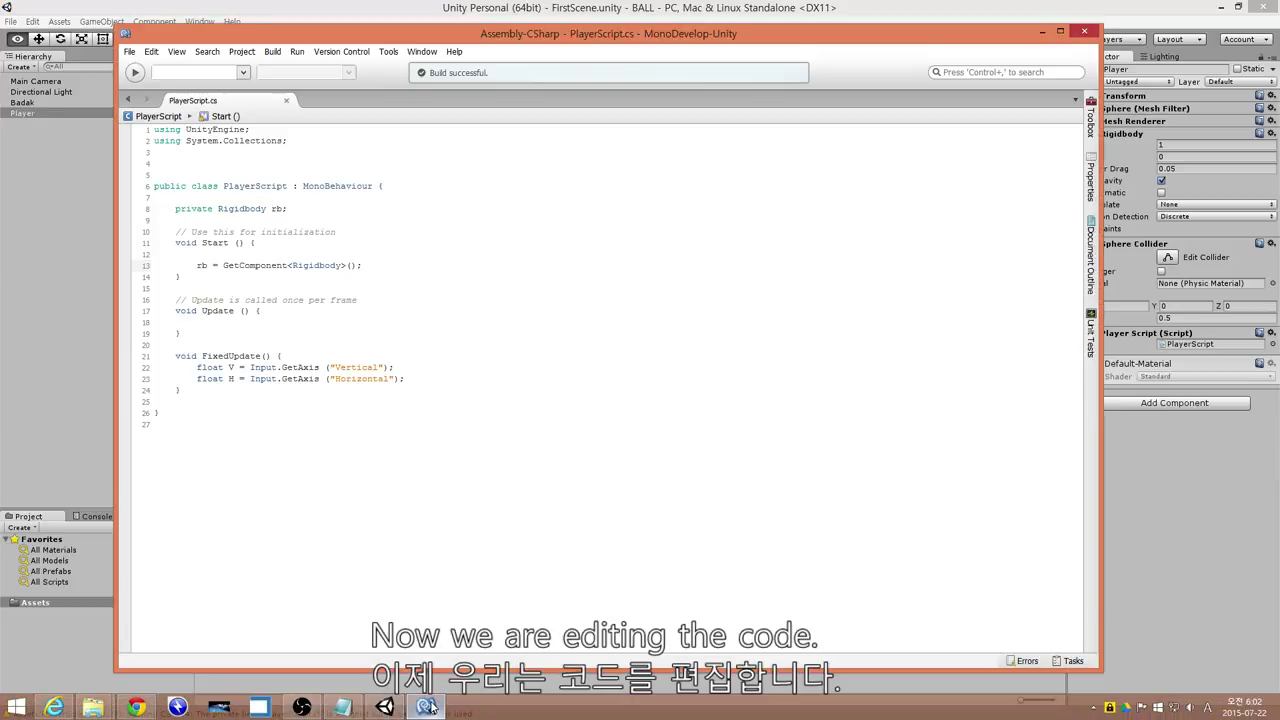
click(319, 279)
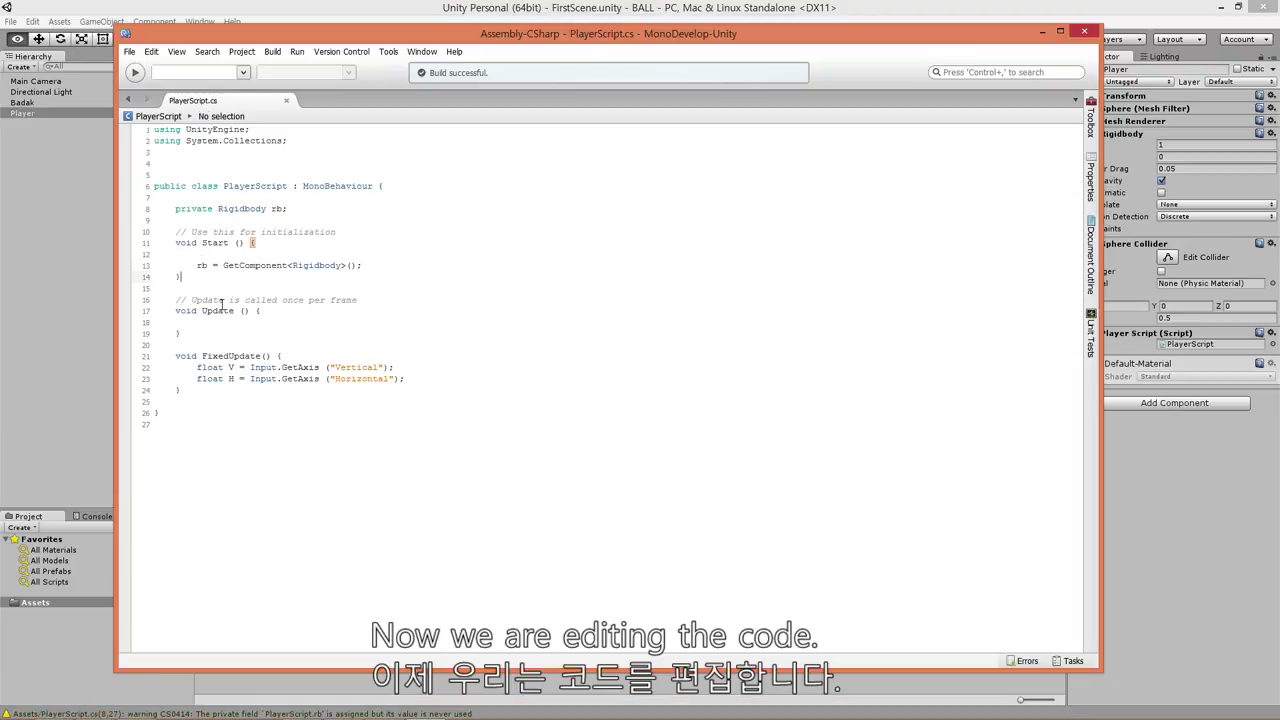
click(245, 402)
key(Up)
key(Return)
key(Return)
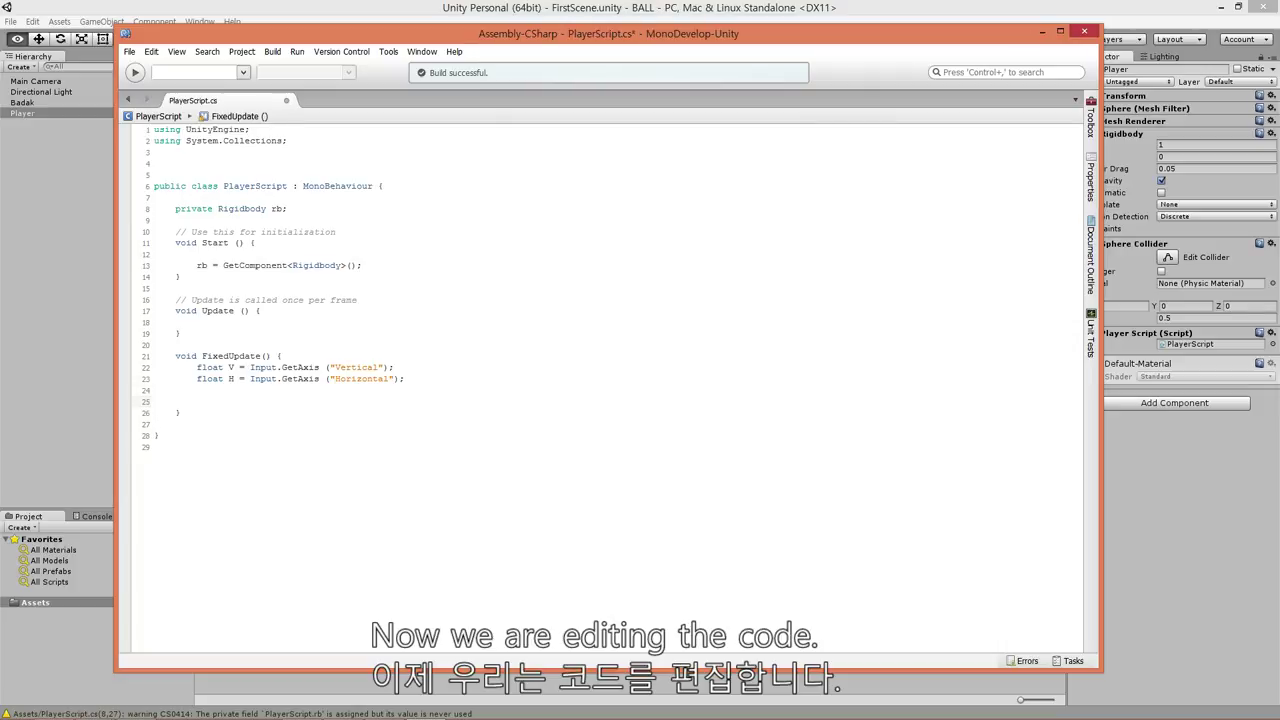
text(rb.)
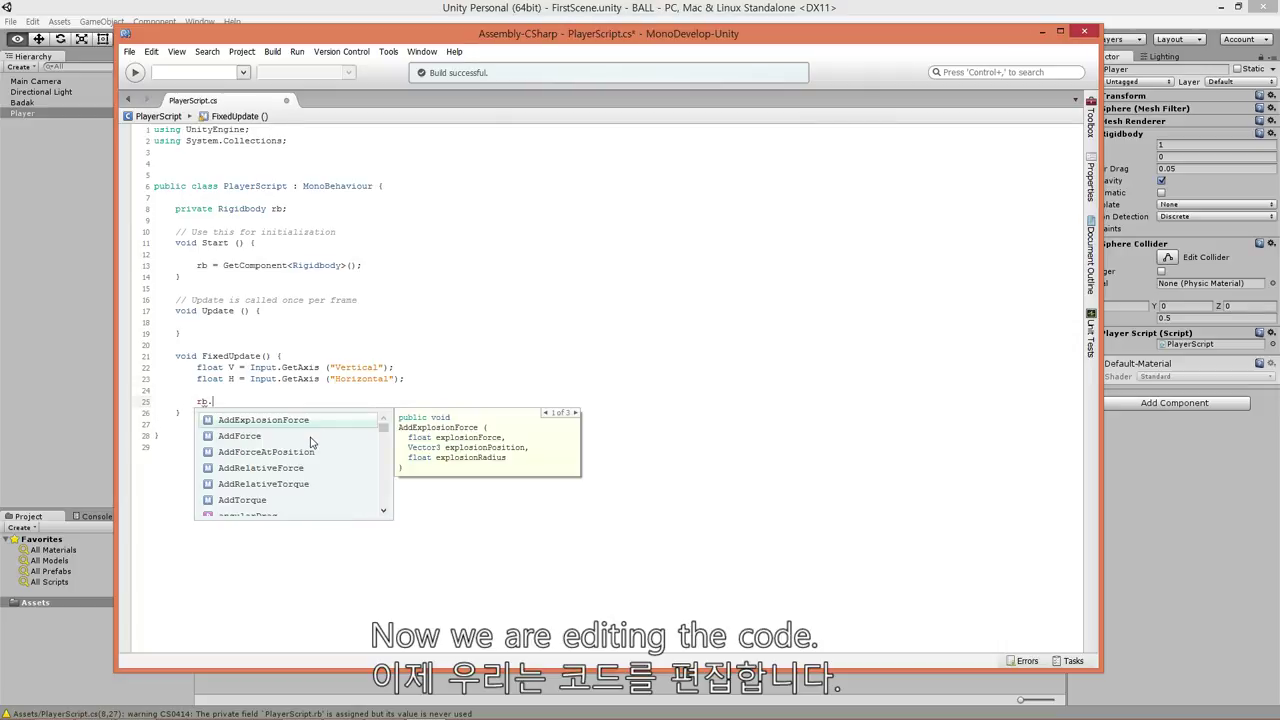
click(311, 442)
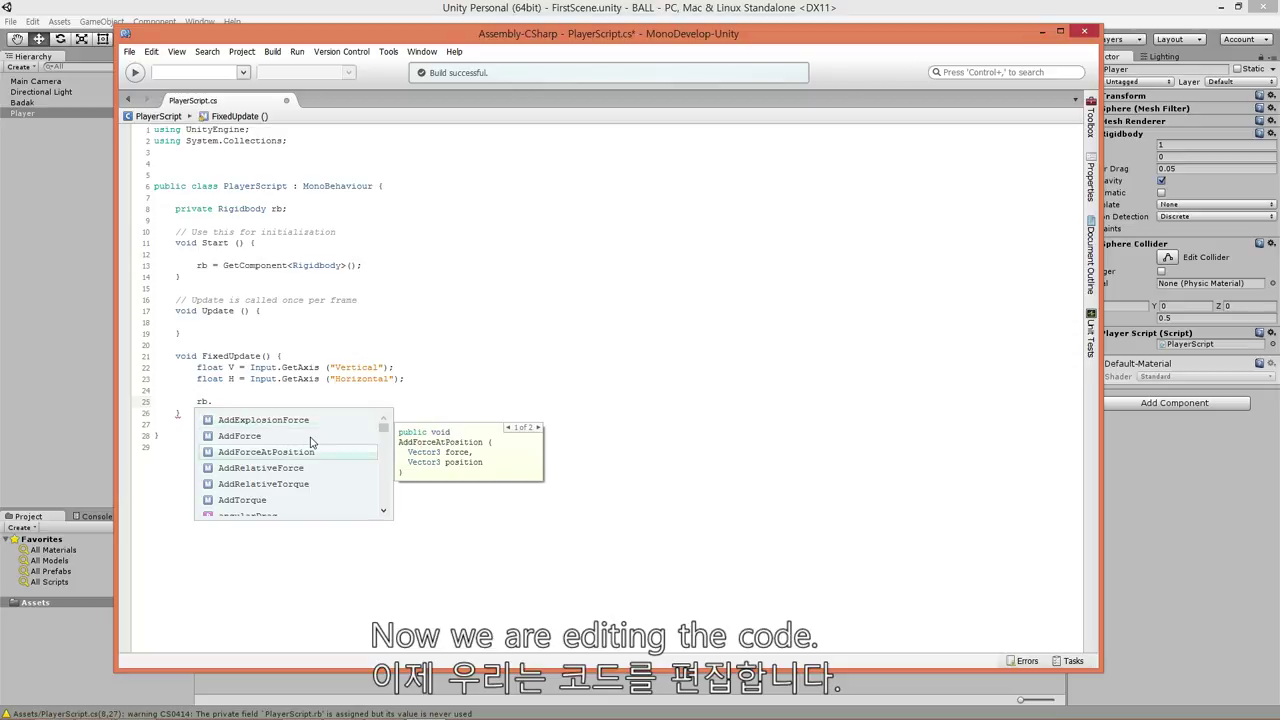
key(Return)
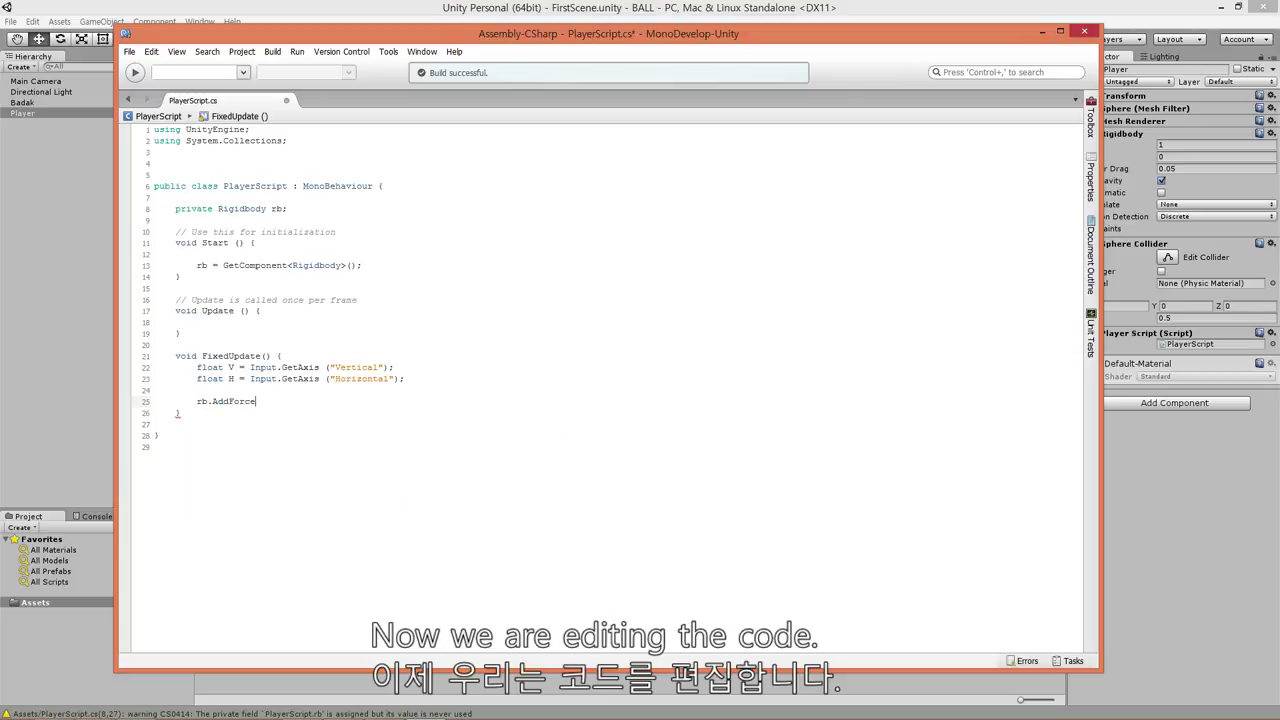
- Complete the call as rb.AddForce(V, 0.0, H);, save the script, and return to Unity
text(()
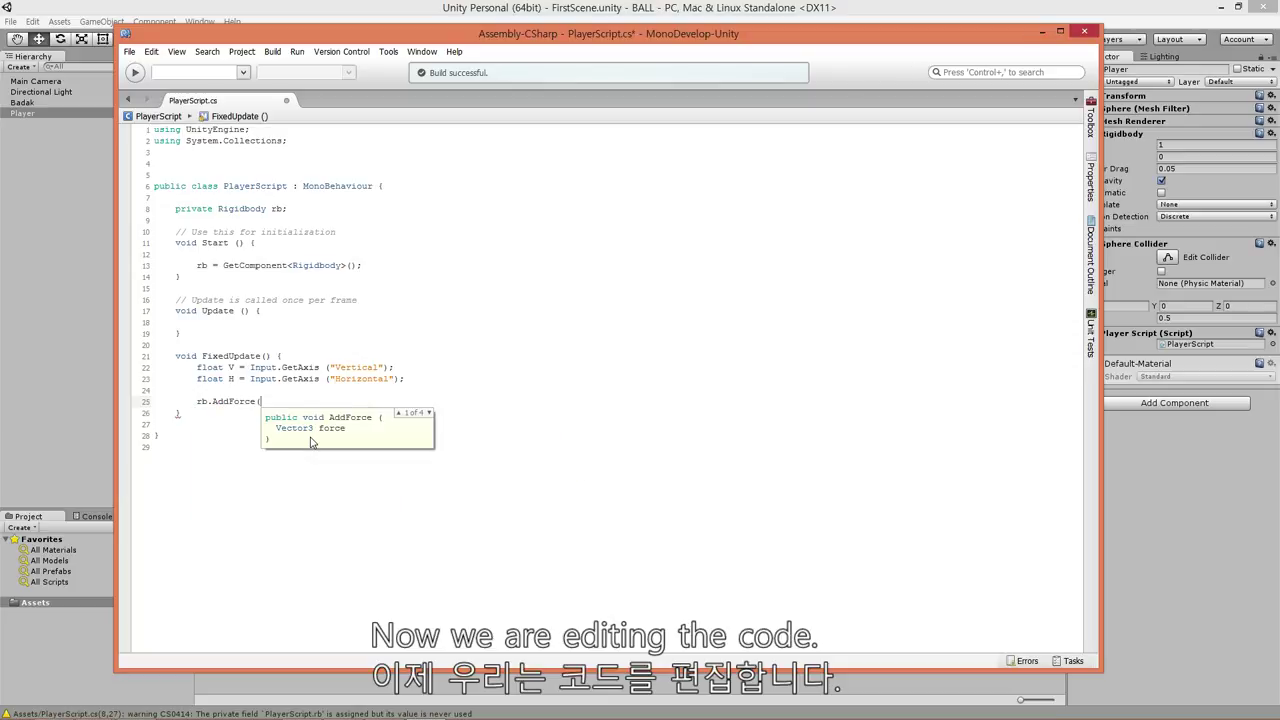
key(Down)
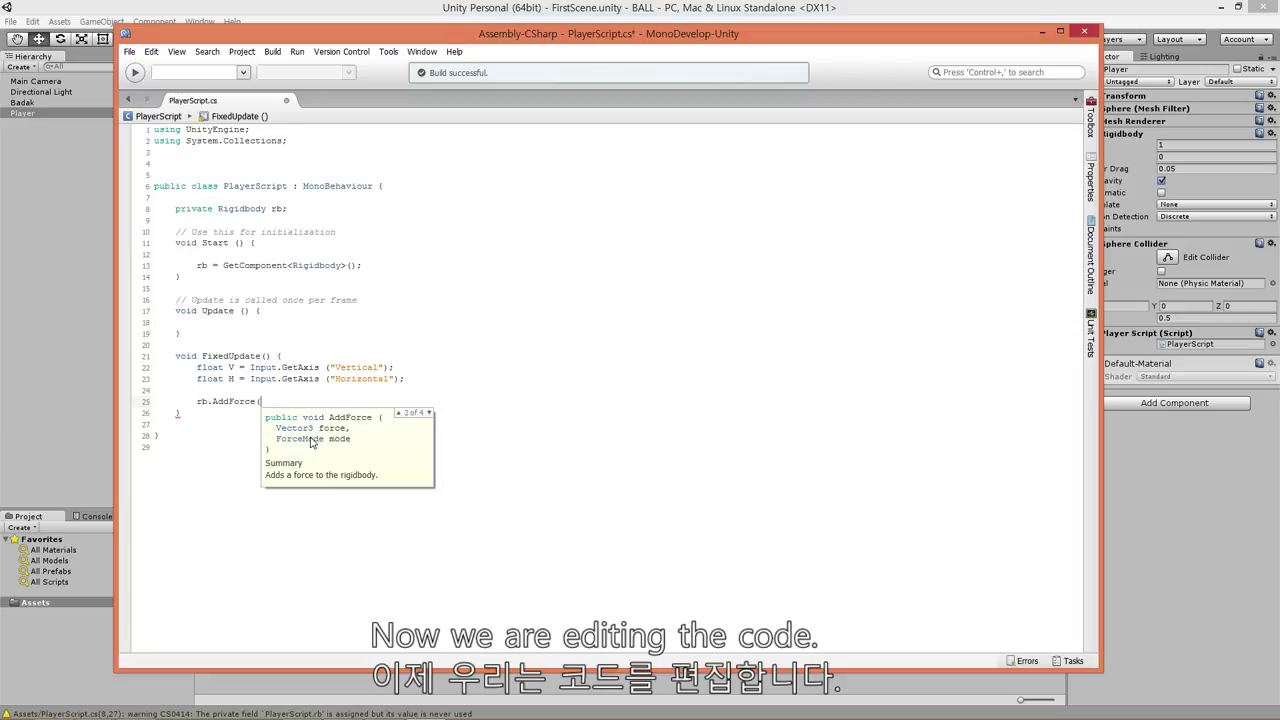
key(Up)
key(Up)
key(Down)
key(Down)
key(Down)
key(Down)
key(Up)
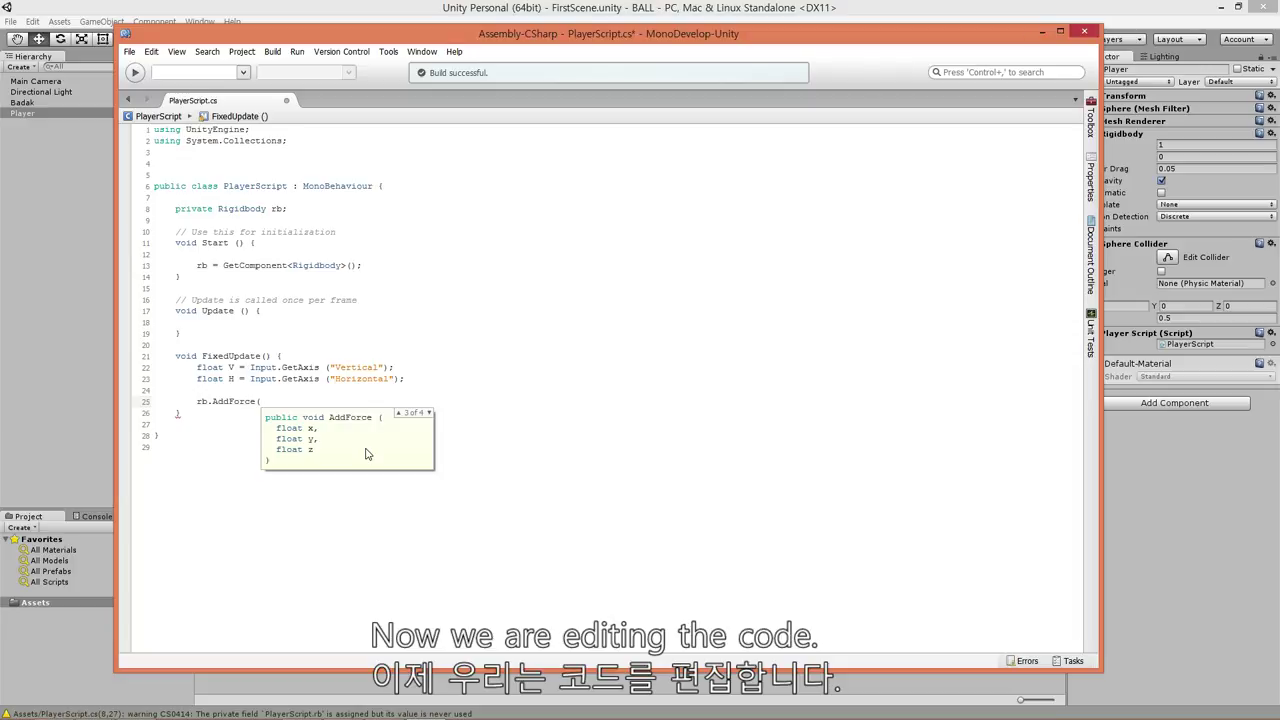
key(Up)
text(V,)
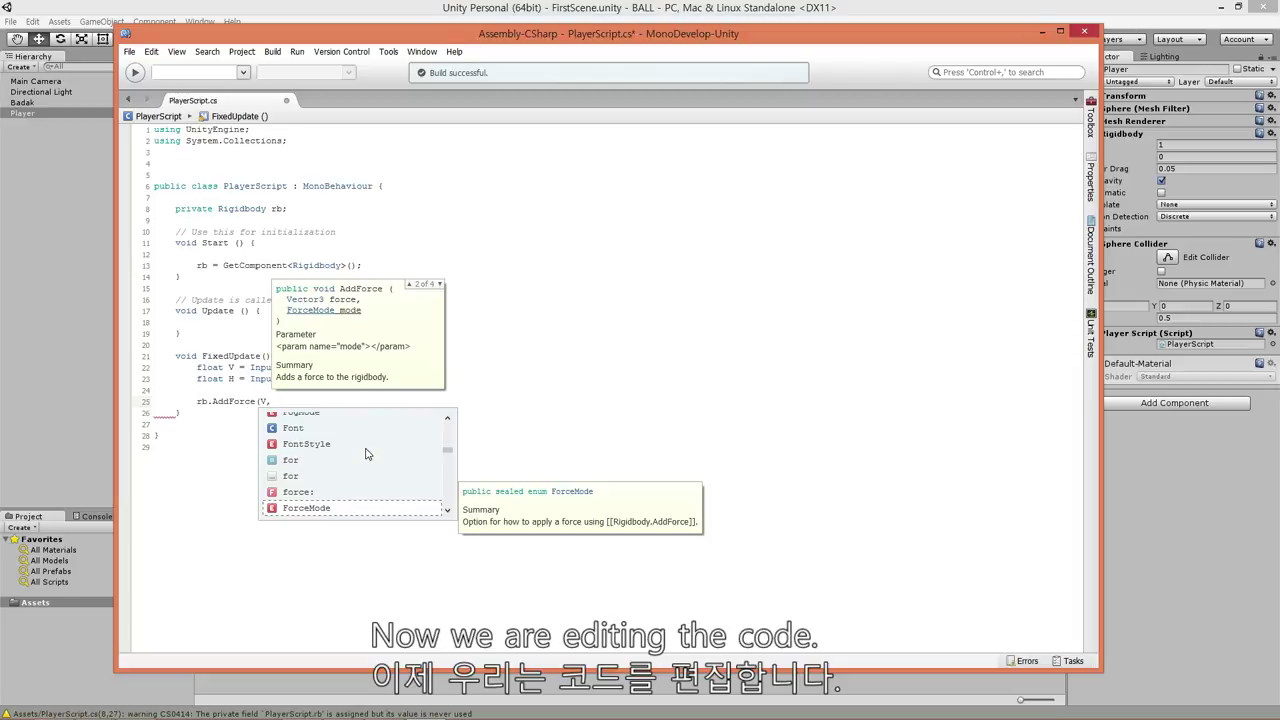
text( 0)
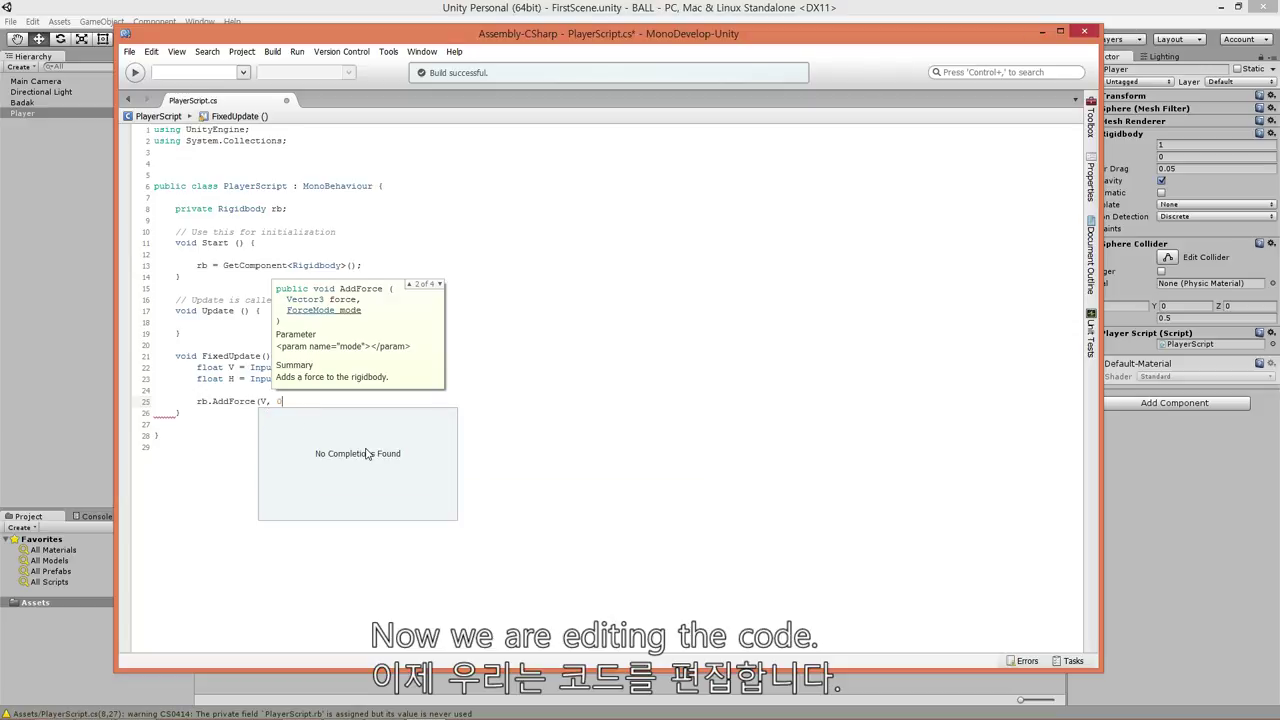
text(.0,)
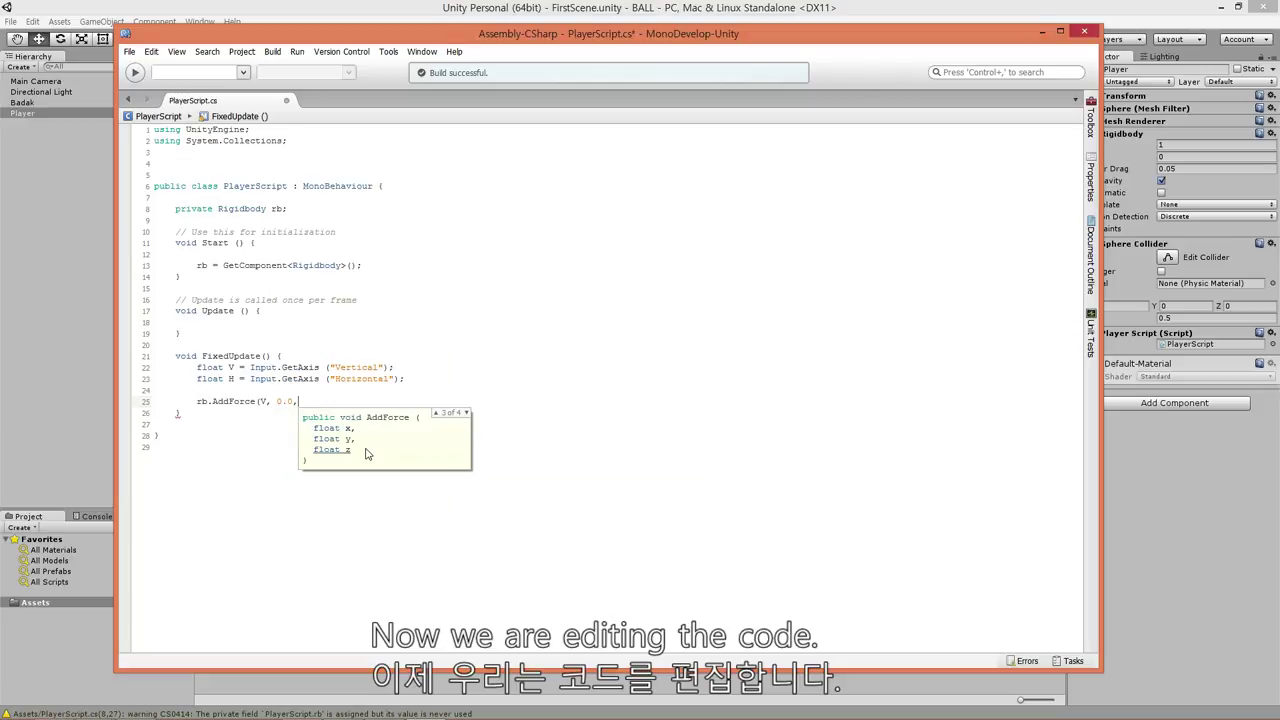
key(BackSpace)
text(,)
text( H);)
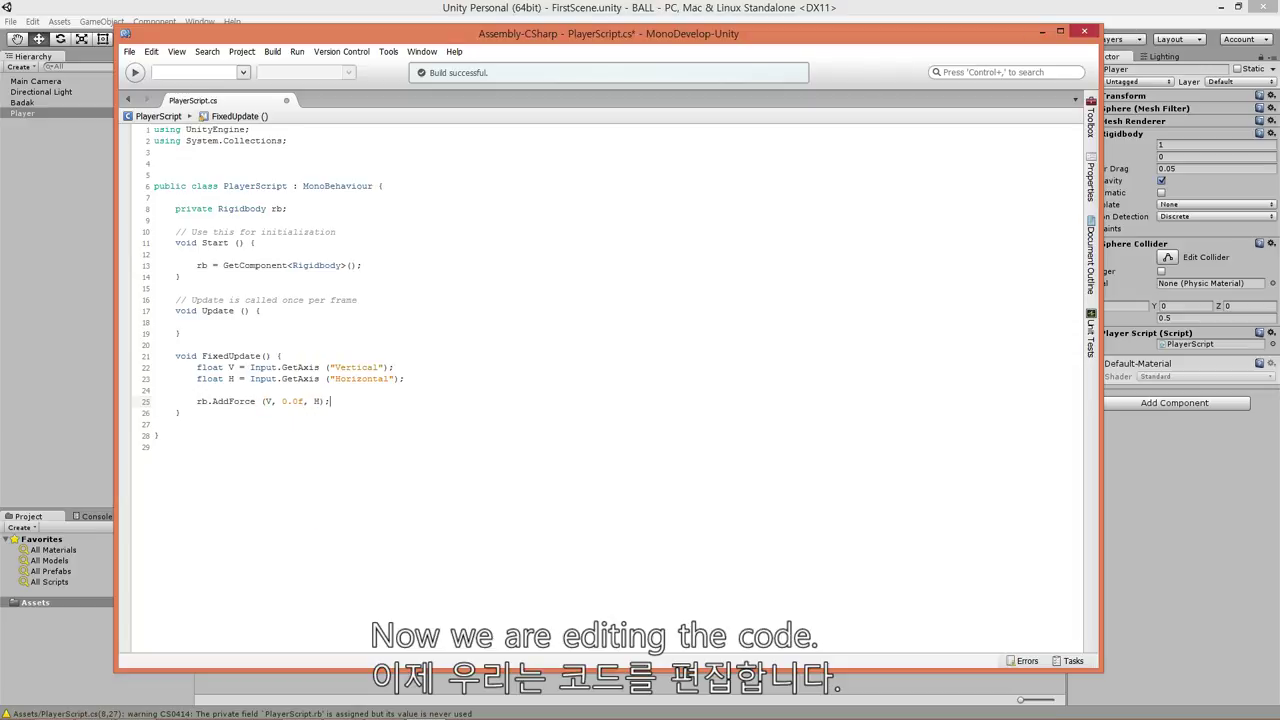
key(ctrl+s)
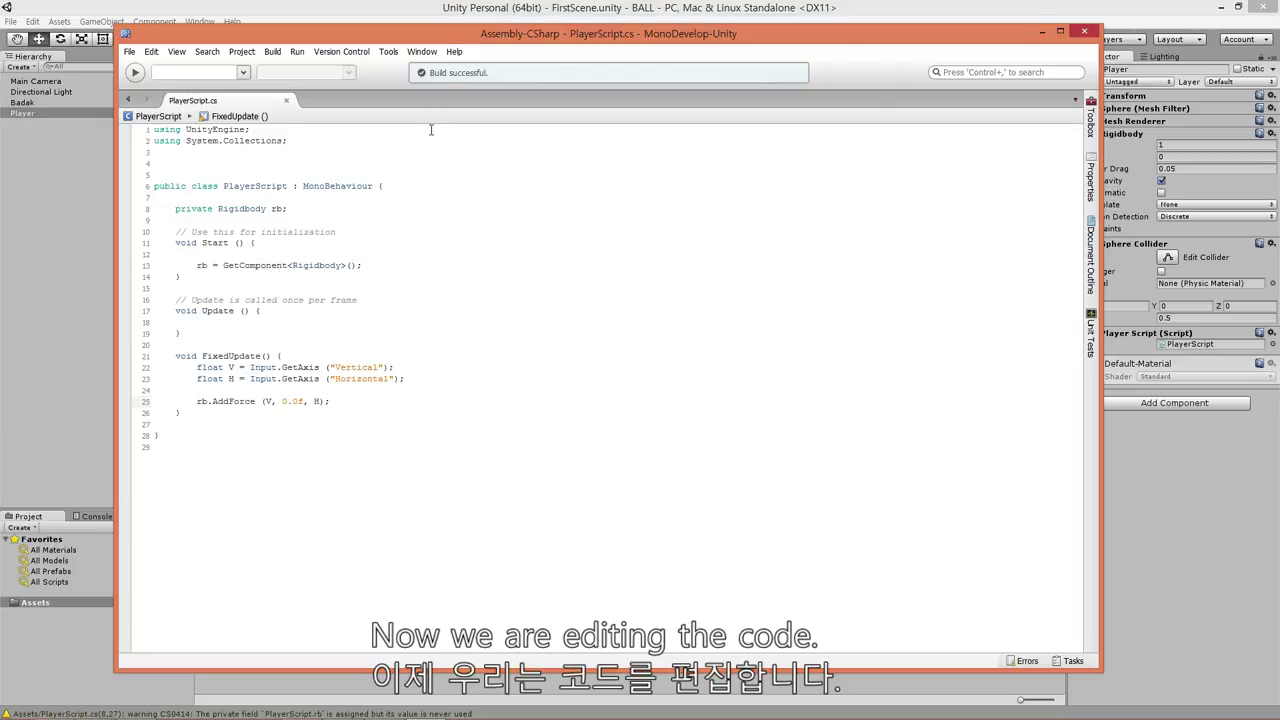
click(449, 7)
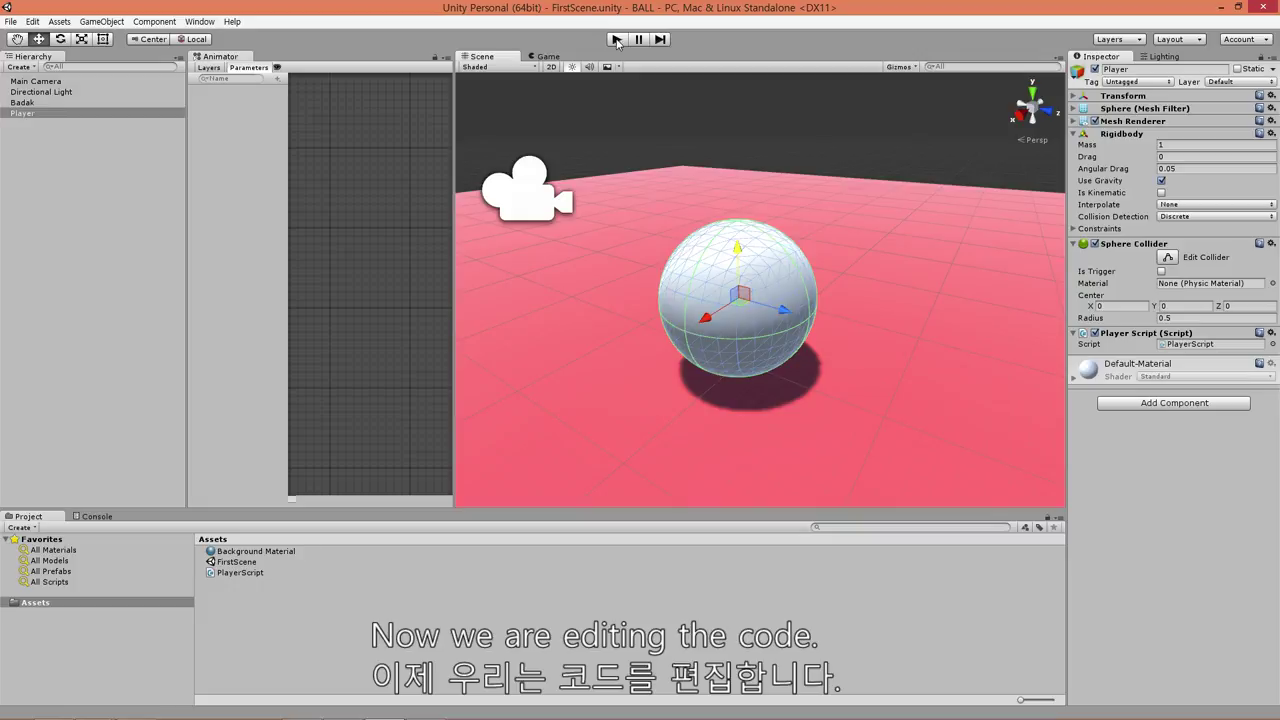
click(617, 40)
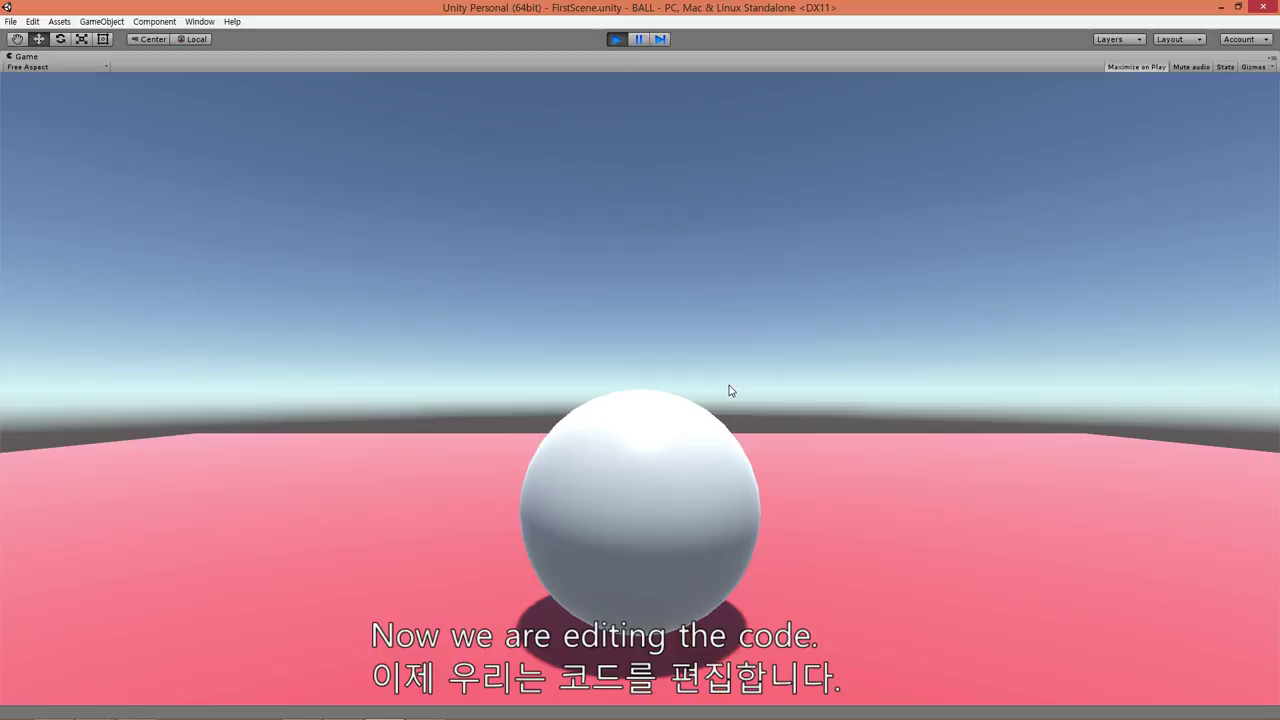
key(Right)
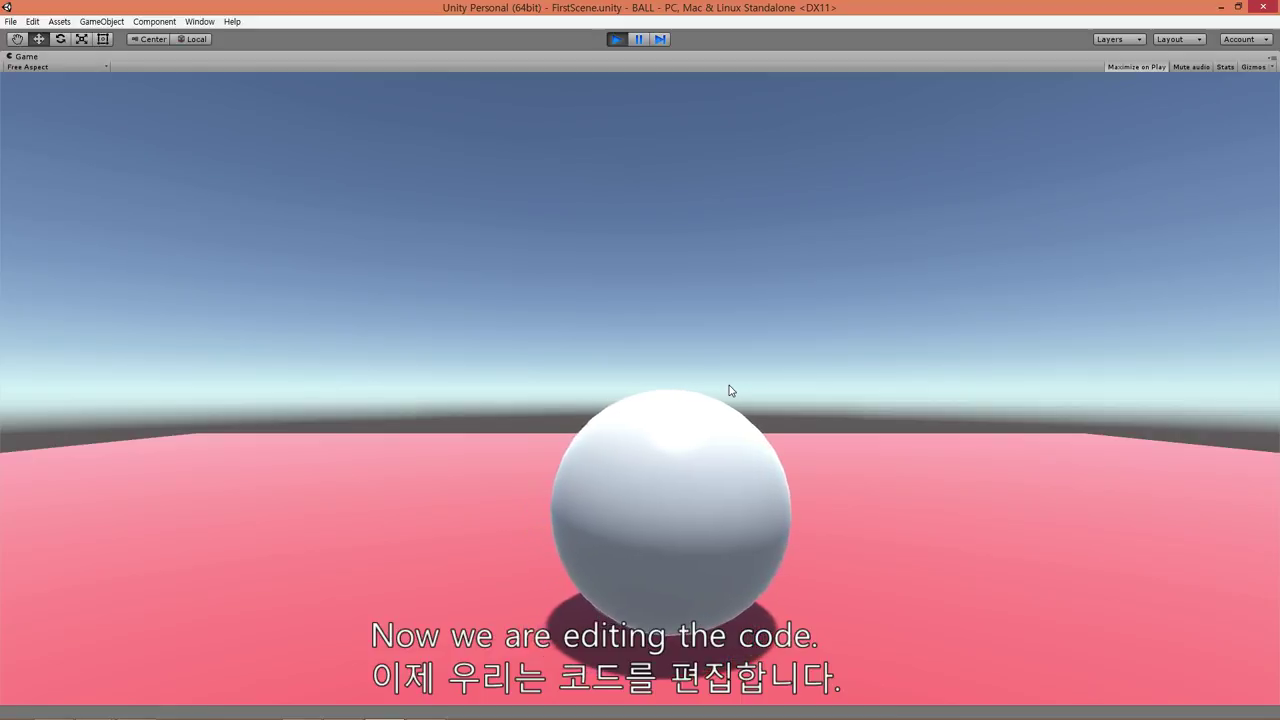
key(Right)
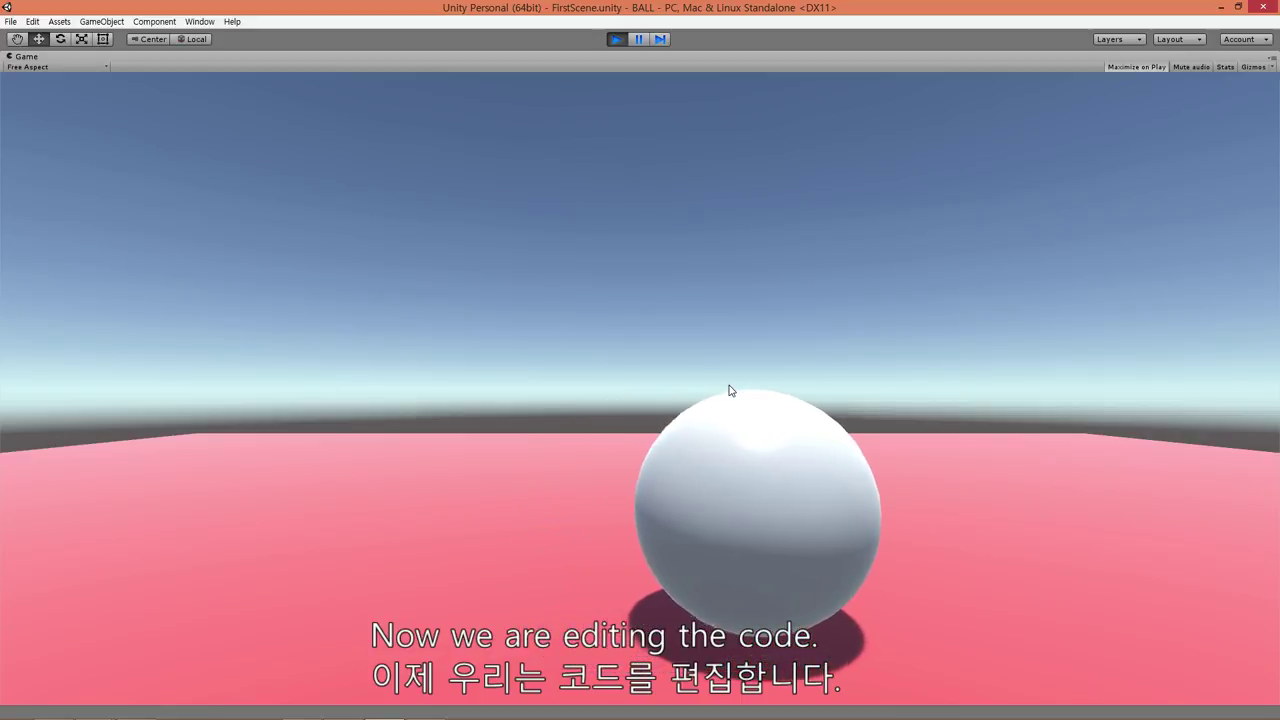
key(Left)
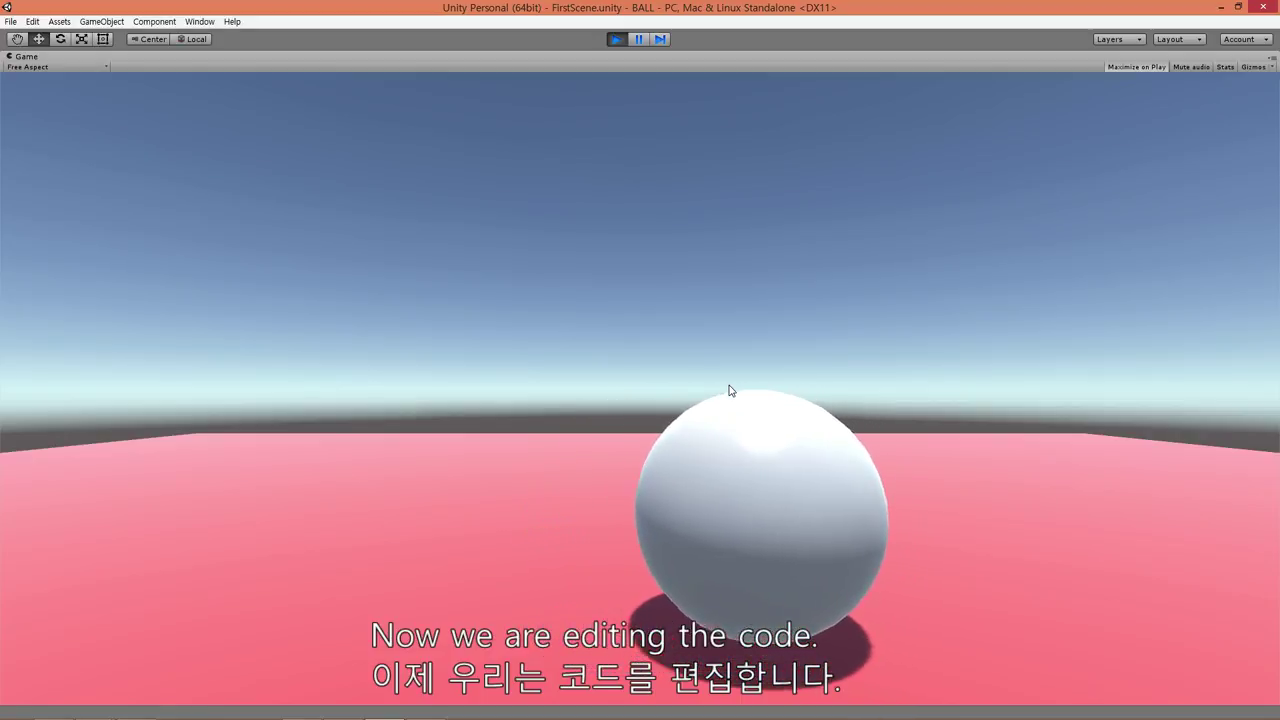
key(Left)
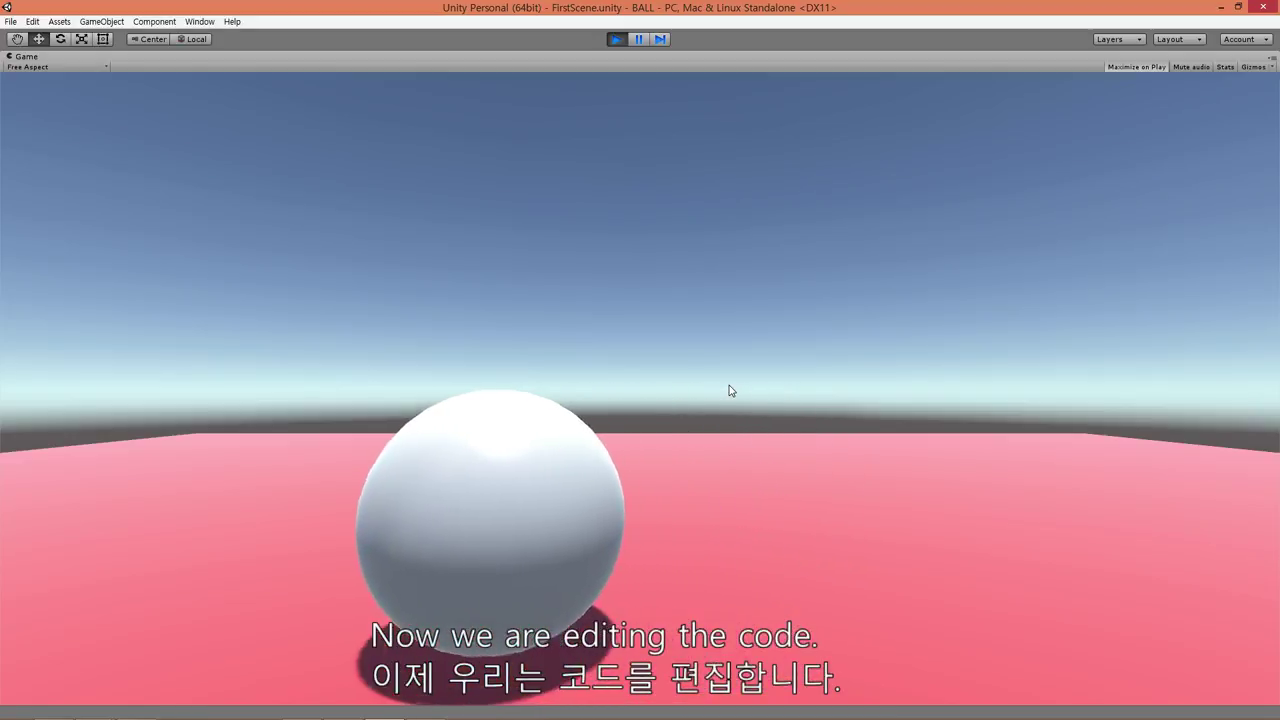
key(Down)
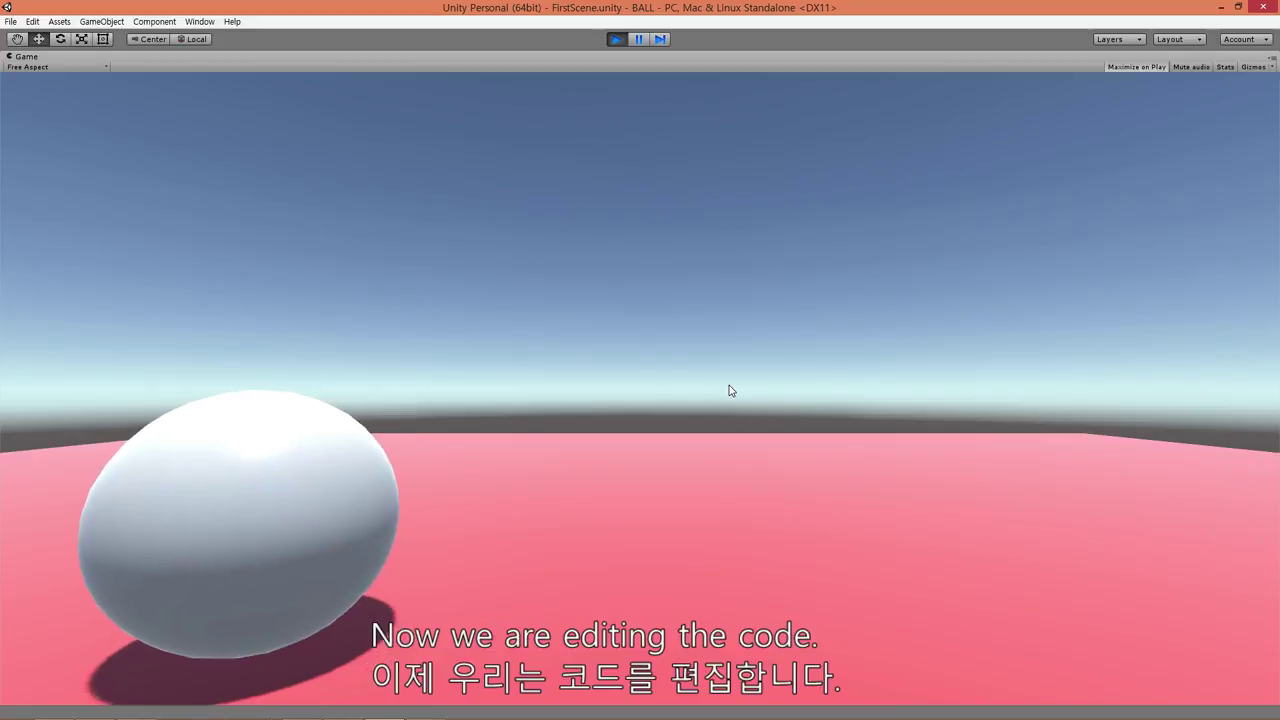
key(Up)
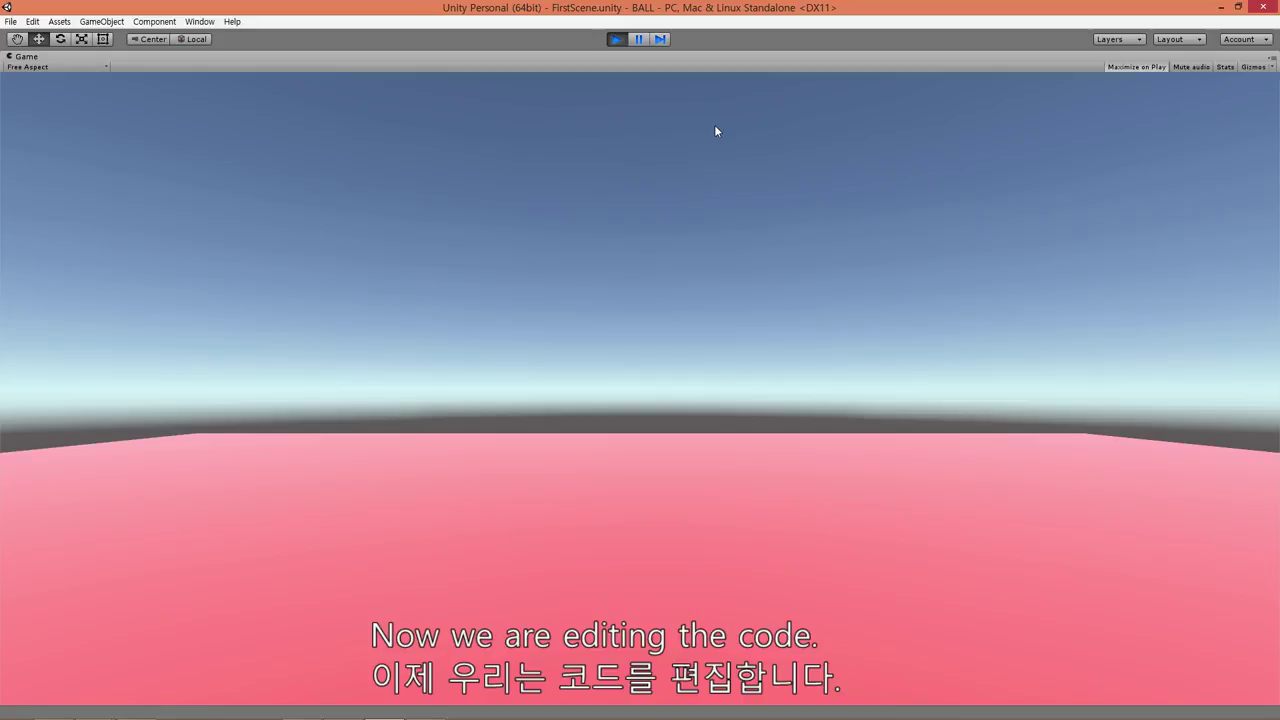
click(626, 39)
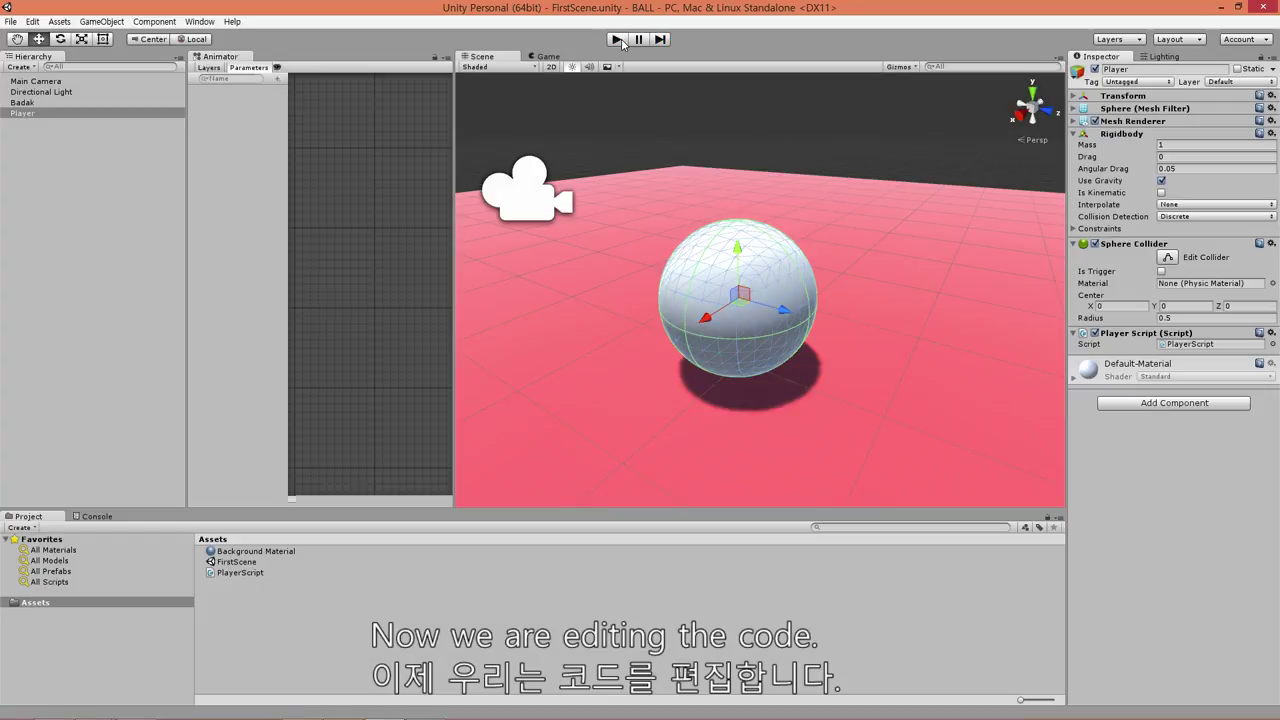
- Replay the game, roll the ball right, left, toward and away from the camera, then stop
click(616, 40)
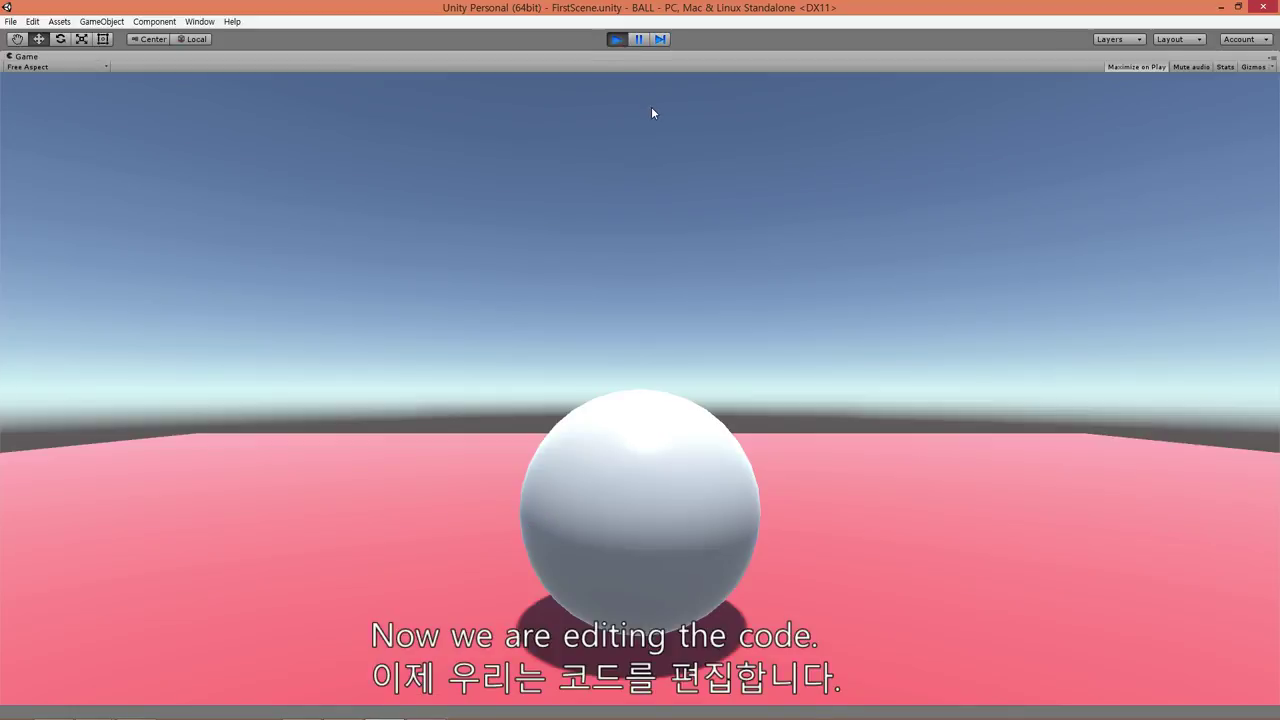
key(Right)
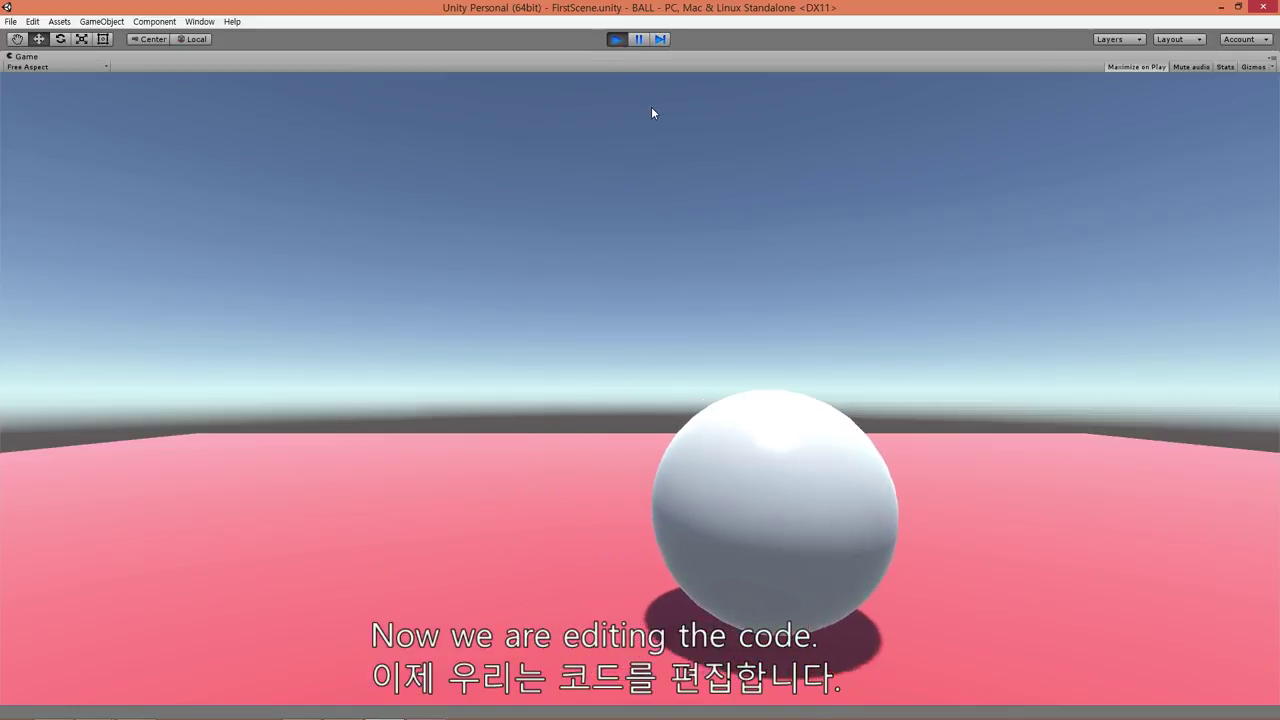
key(Left)
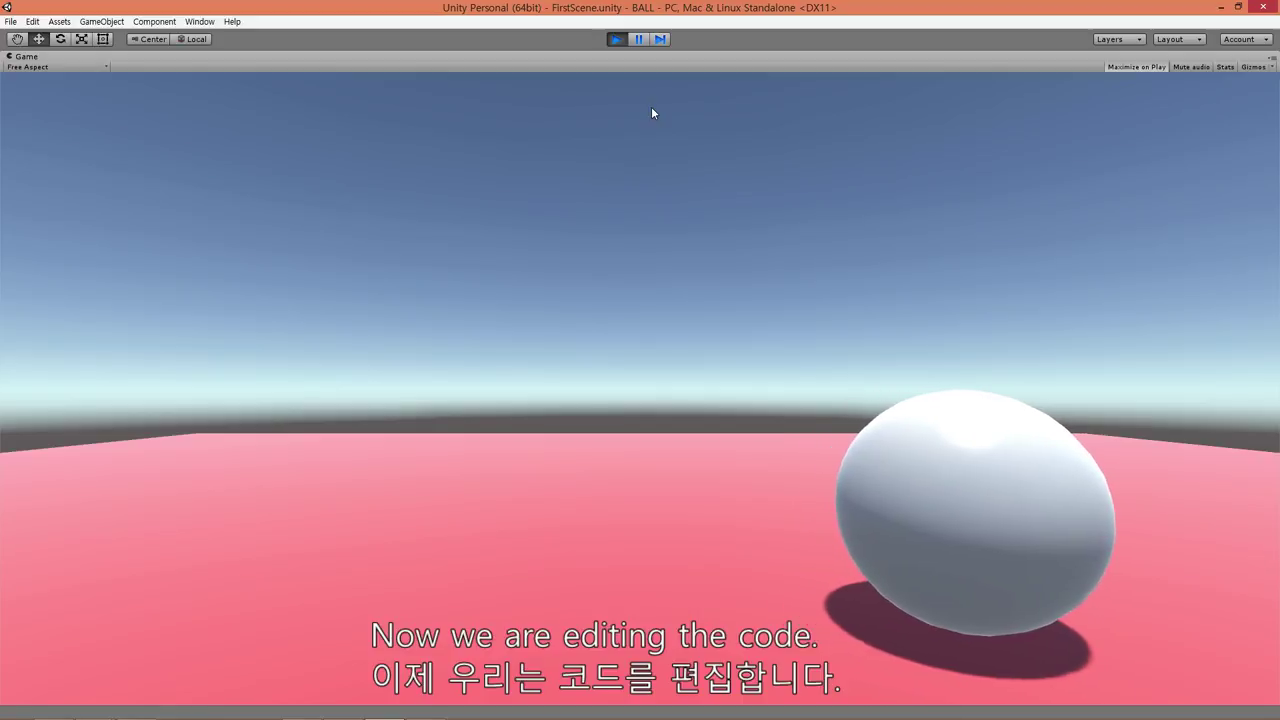
key(Left)
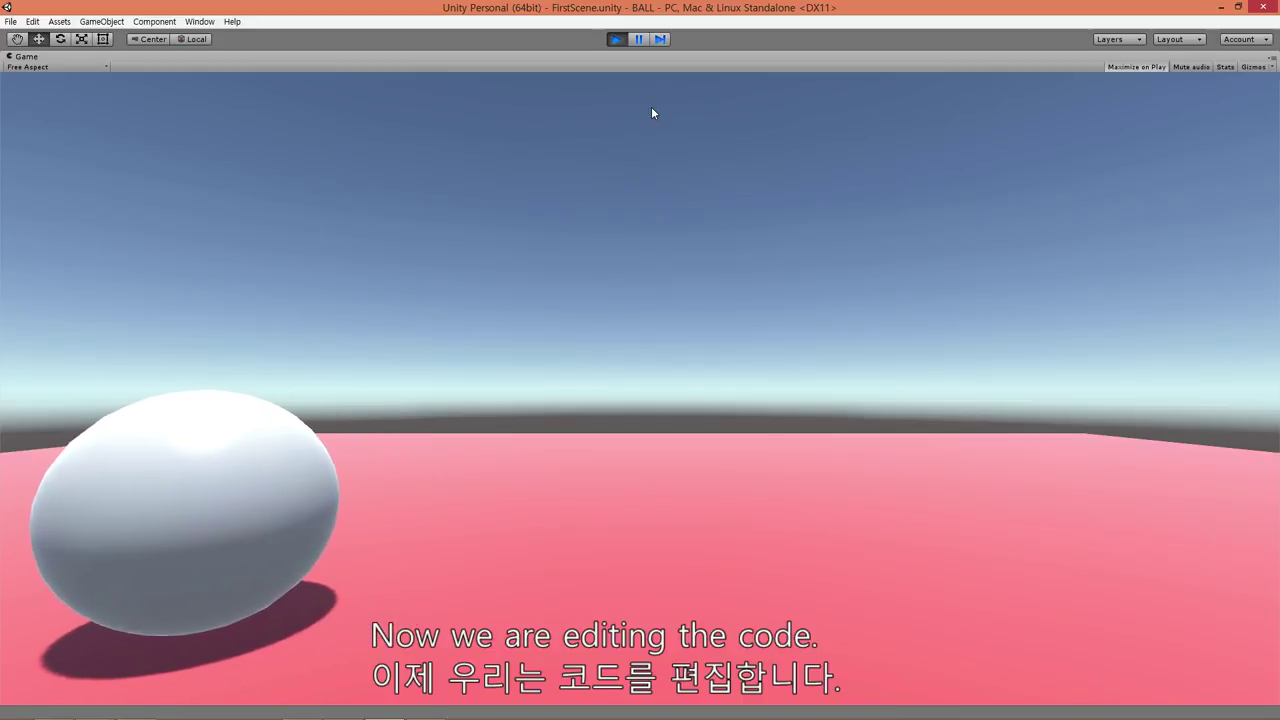
key(Right)
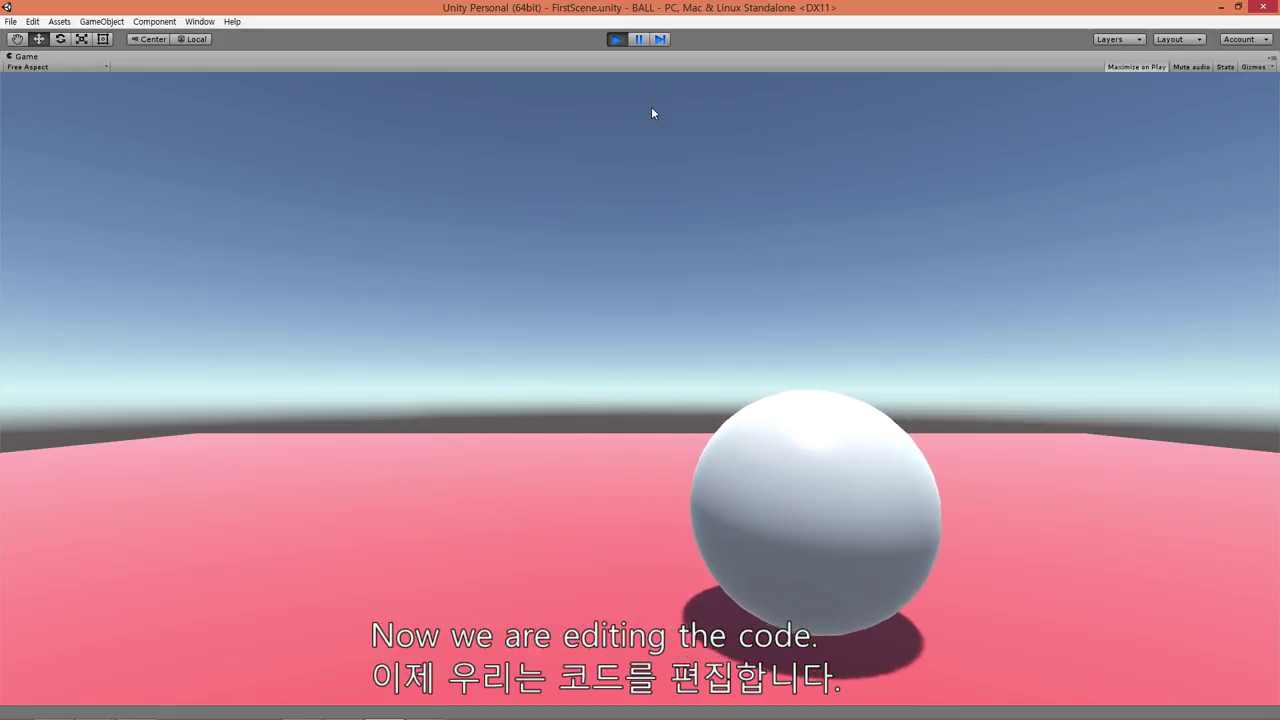
key(Down)
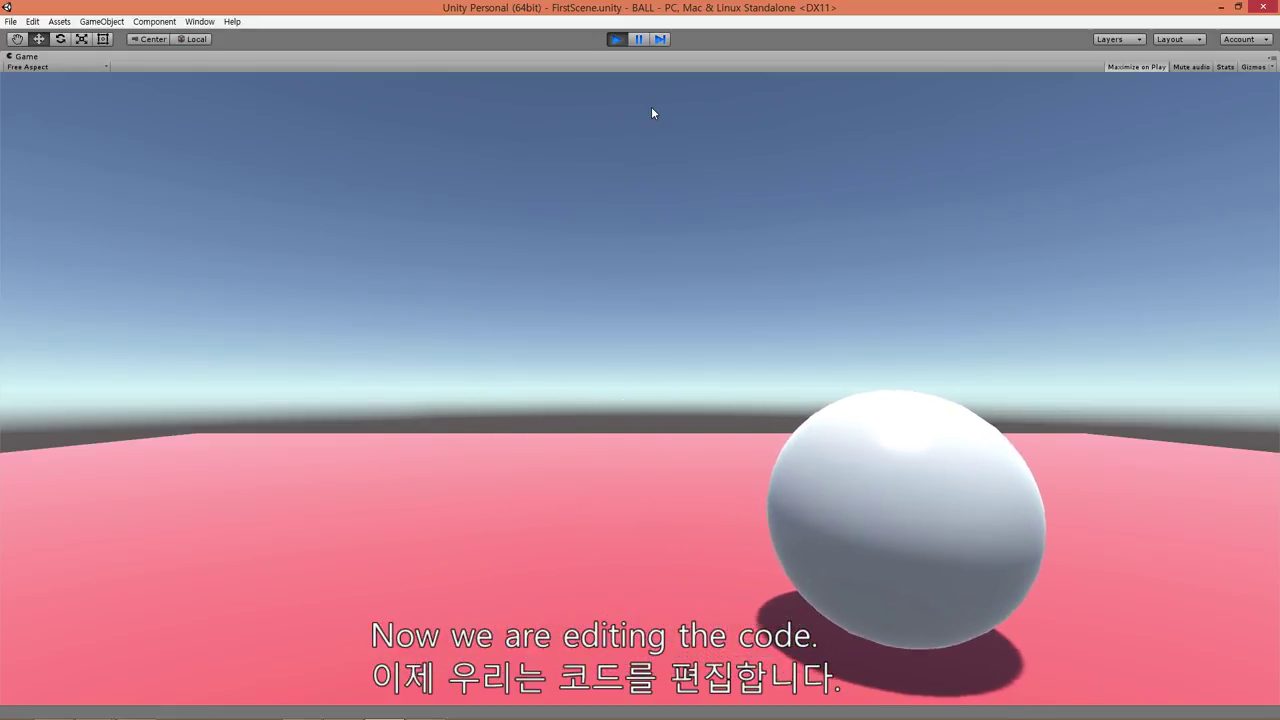
key(Up)
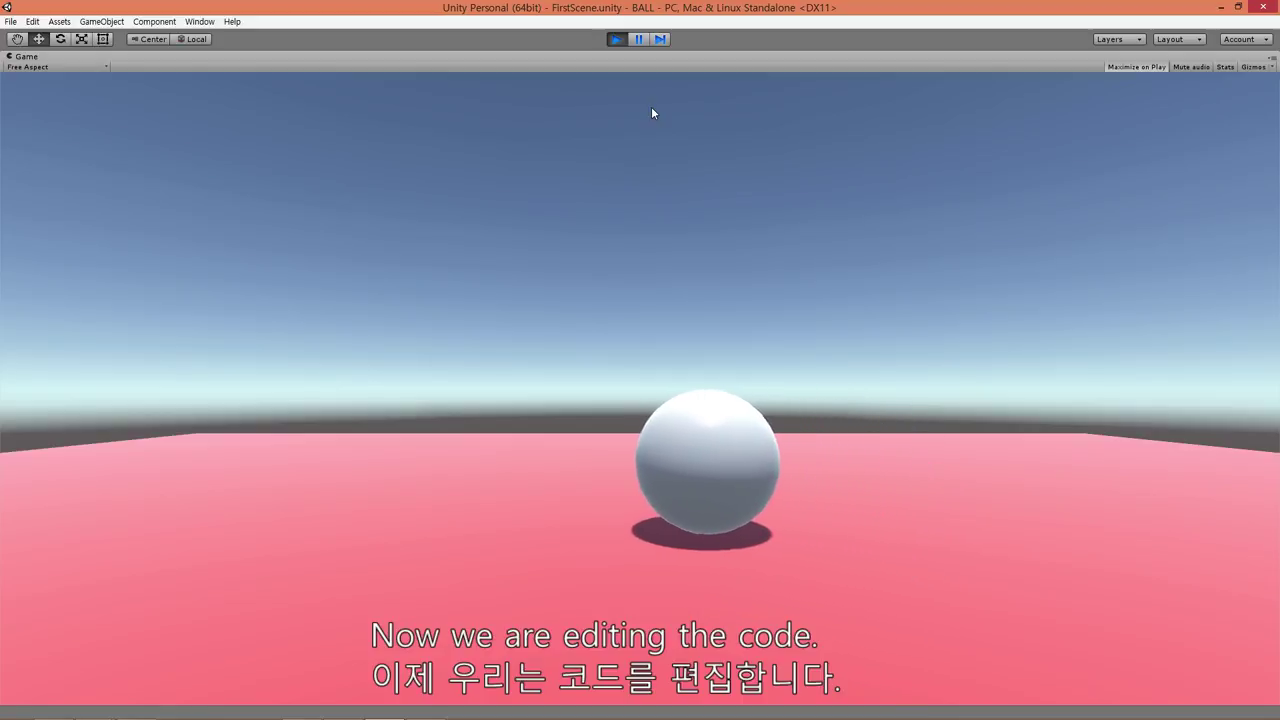
click(624, 40)
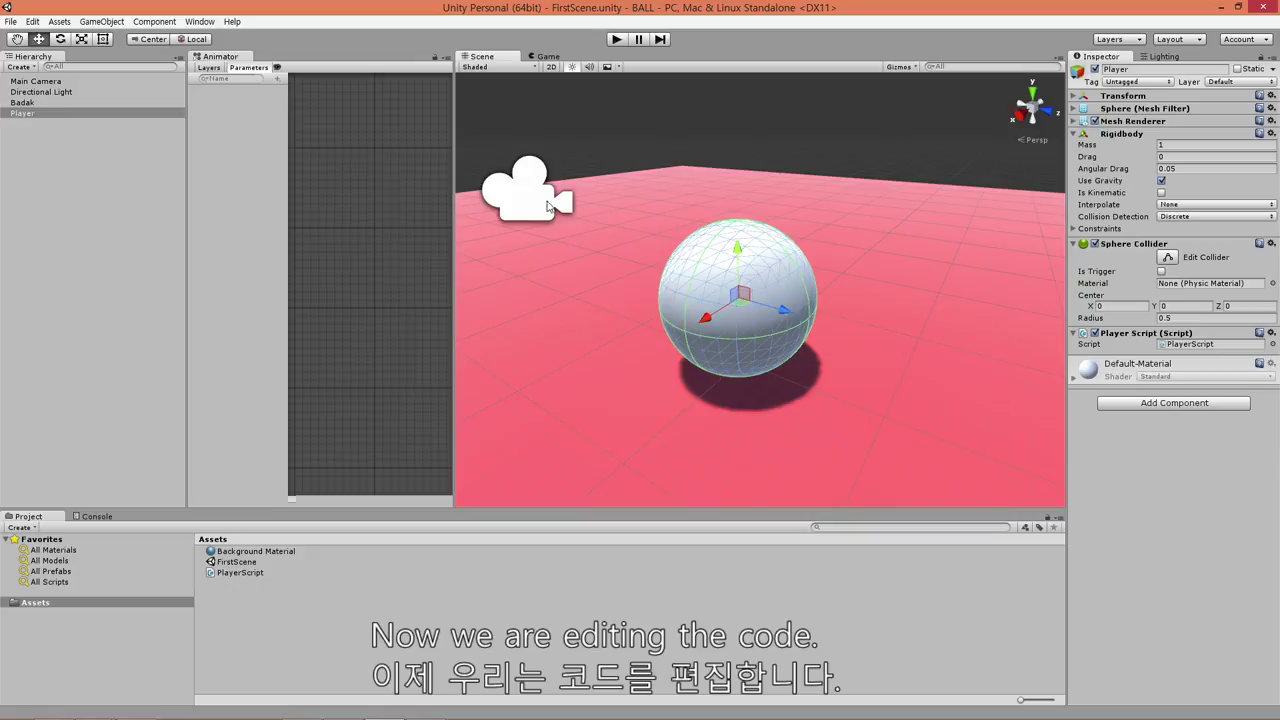
- Raise the Main Camera and pull it farther back from the ball
click(551, 207)
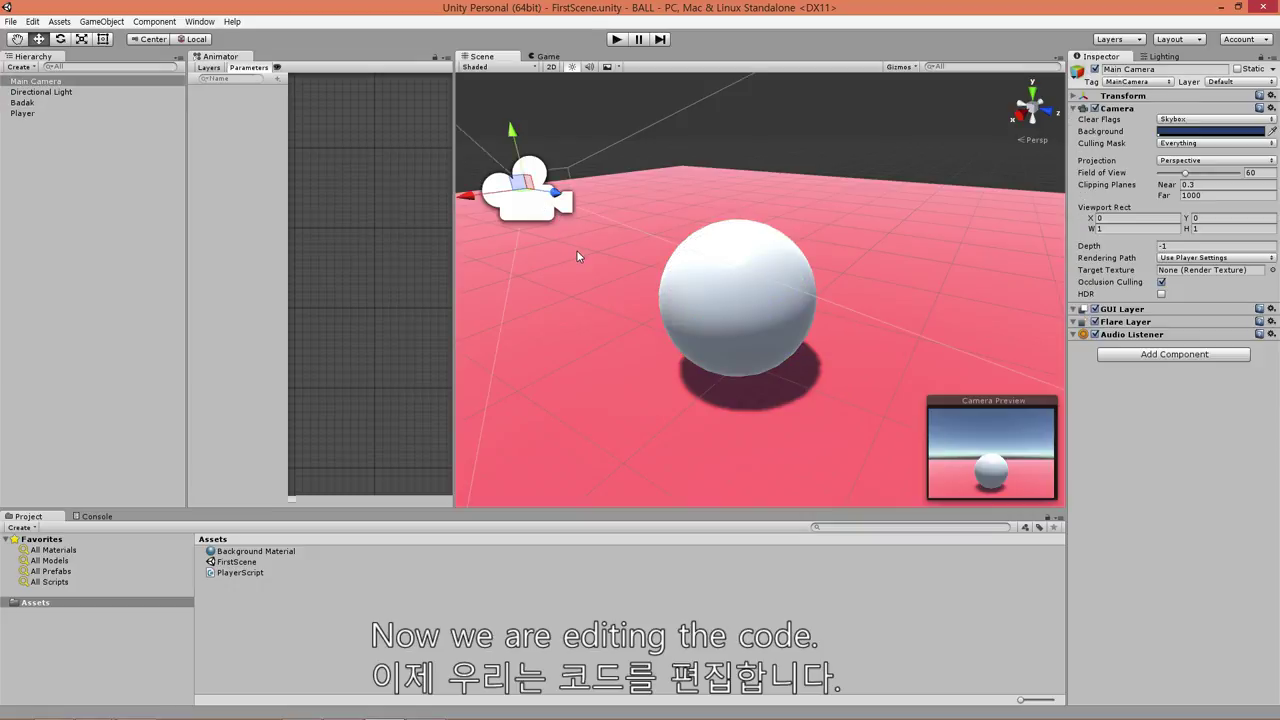
scroll(576, 251, down, 5)
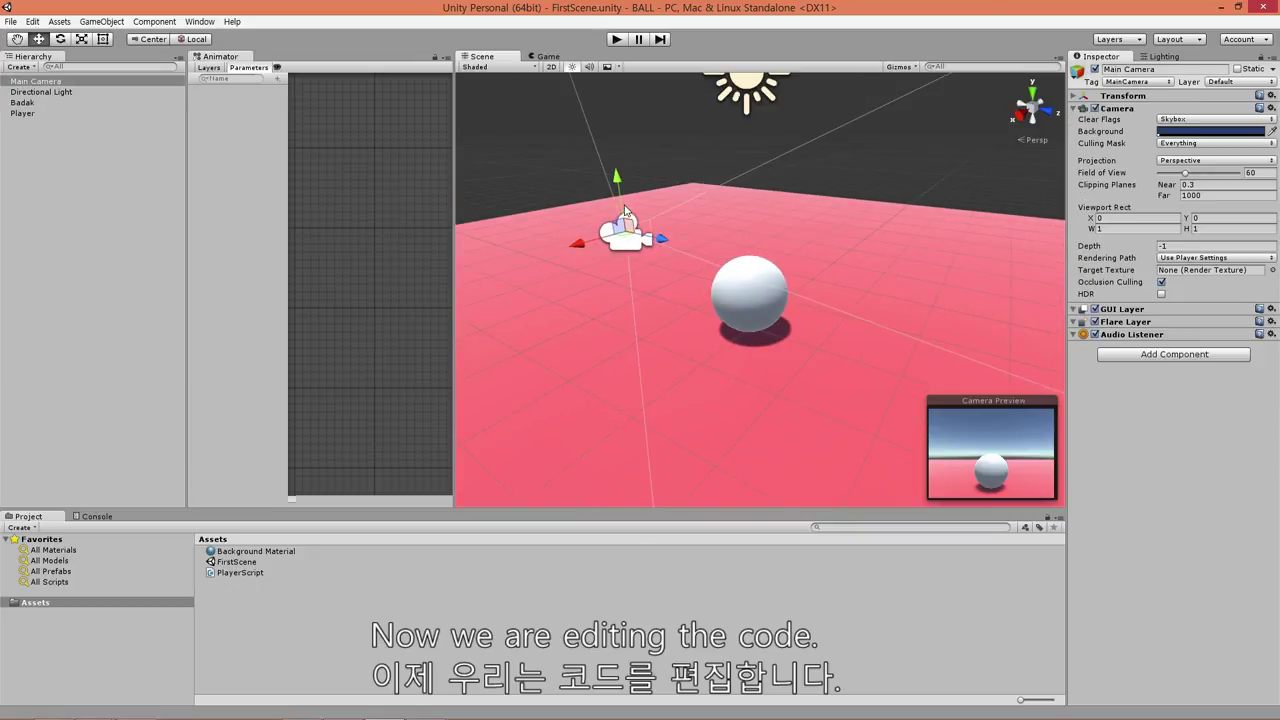
drag(617, 180, 620, 123)
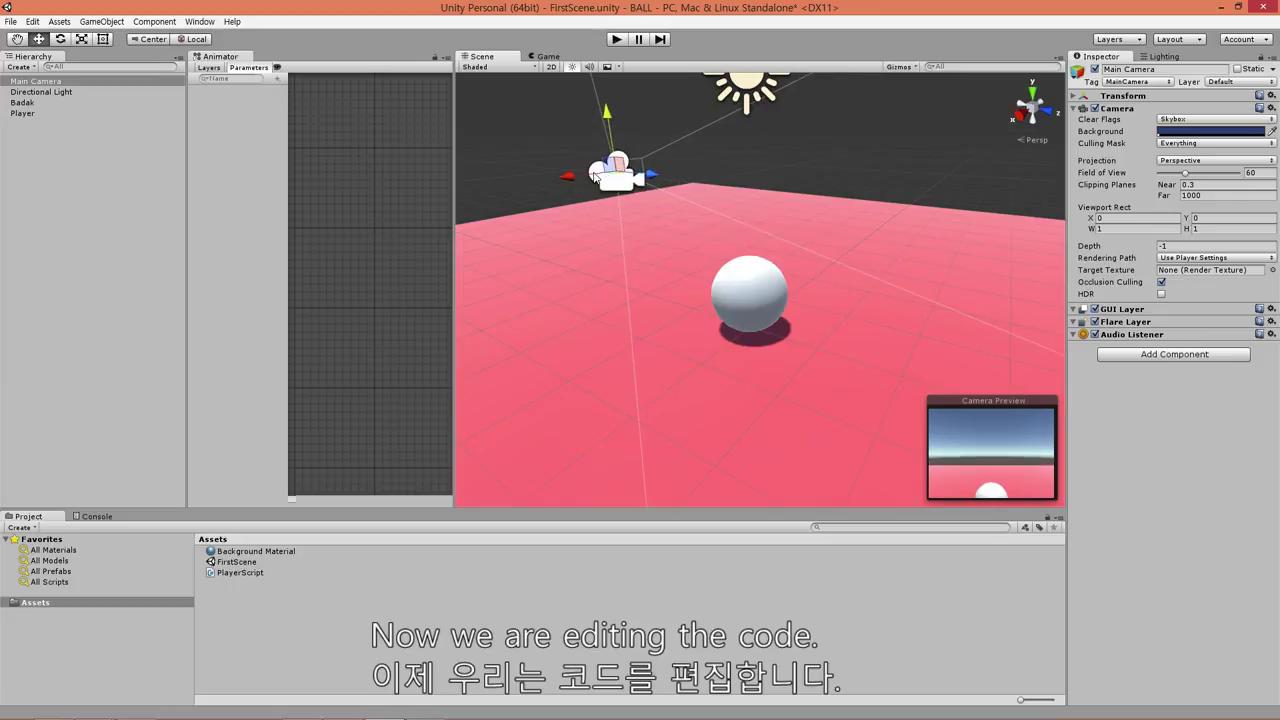
alt+drag(582, 181, 646, 314)
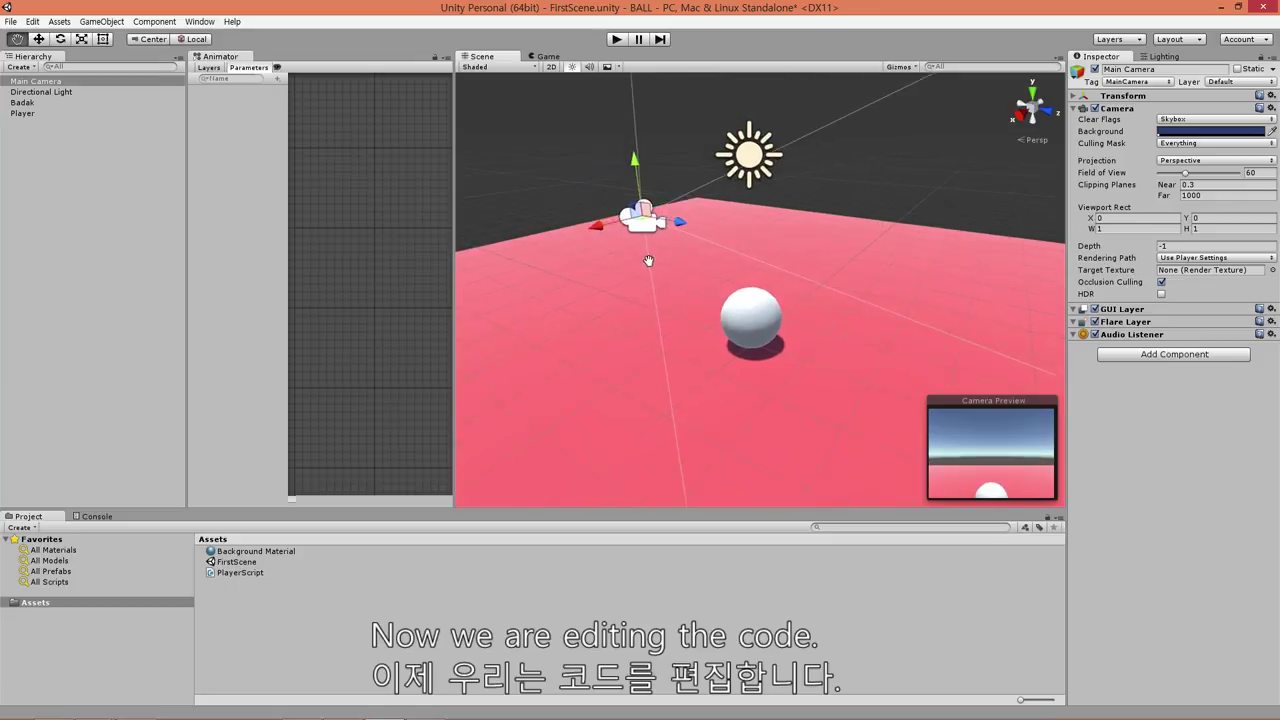
scroll(646, 314, down, 3)
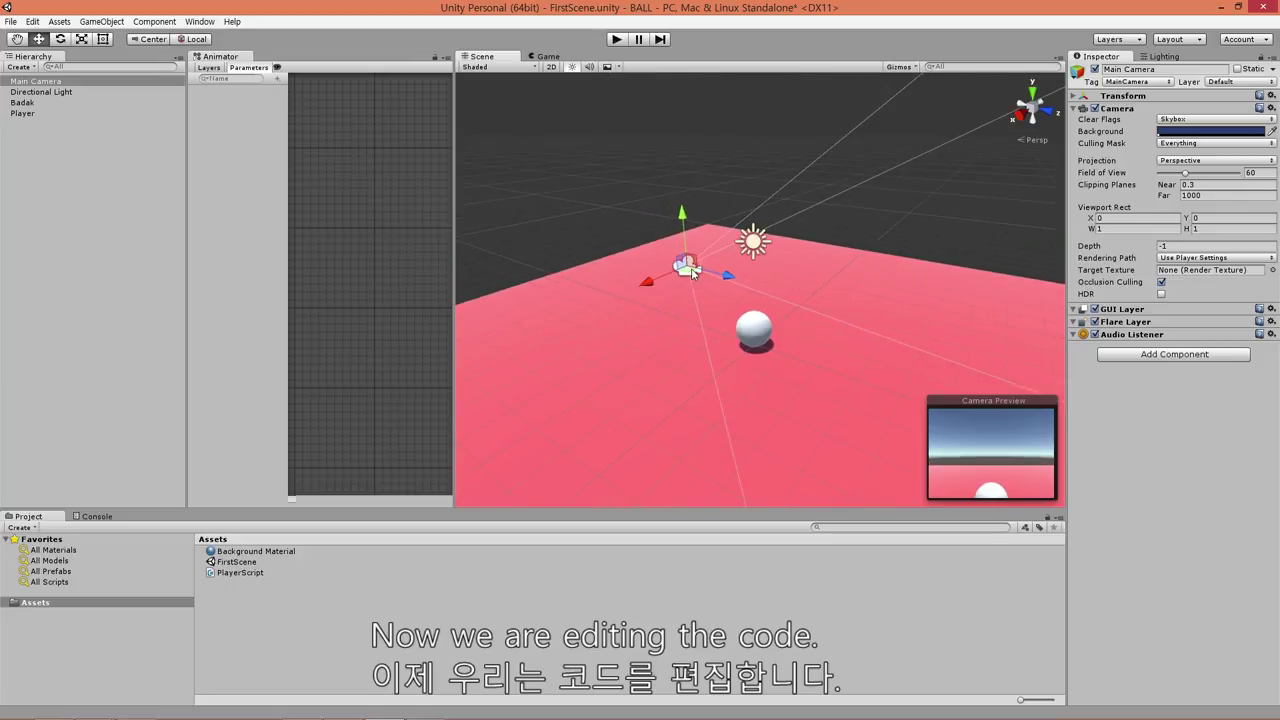
drag(688, 272, 576, 234)
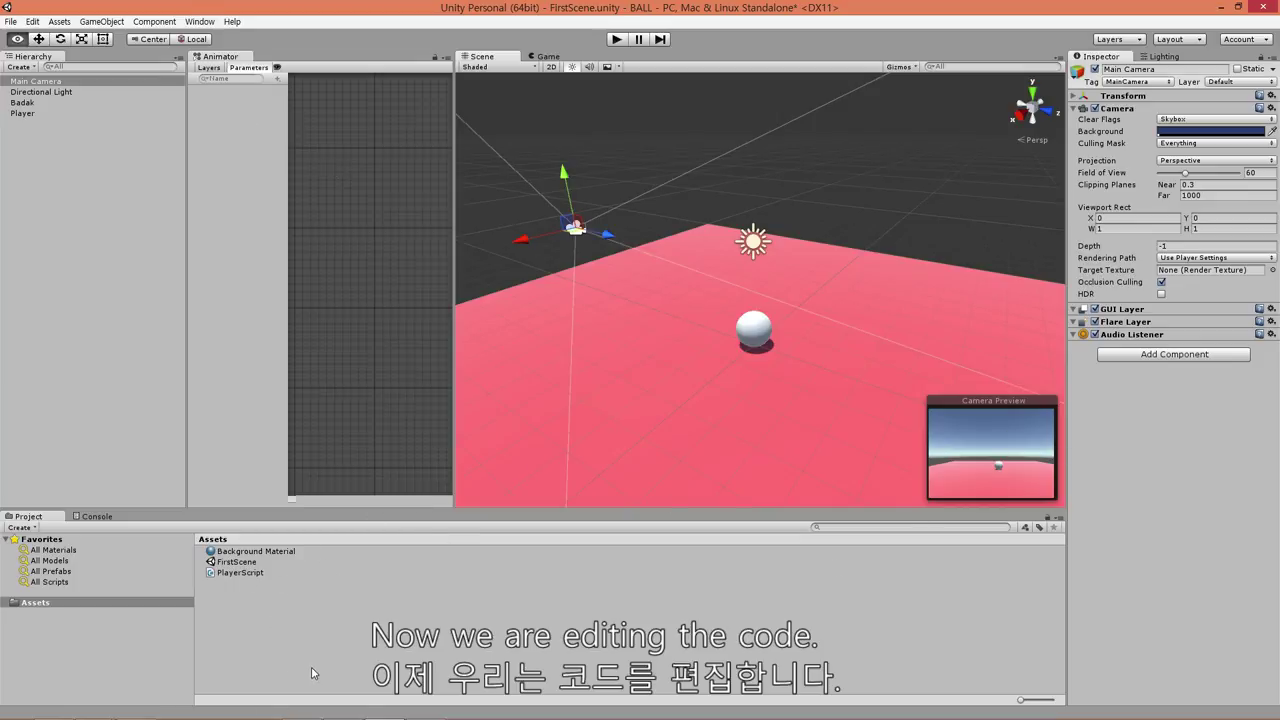
key(alt+Tab)
- Swap the AddForce arguments so the call reads (H, 0.0f, V)
click(268, 401)
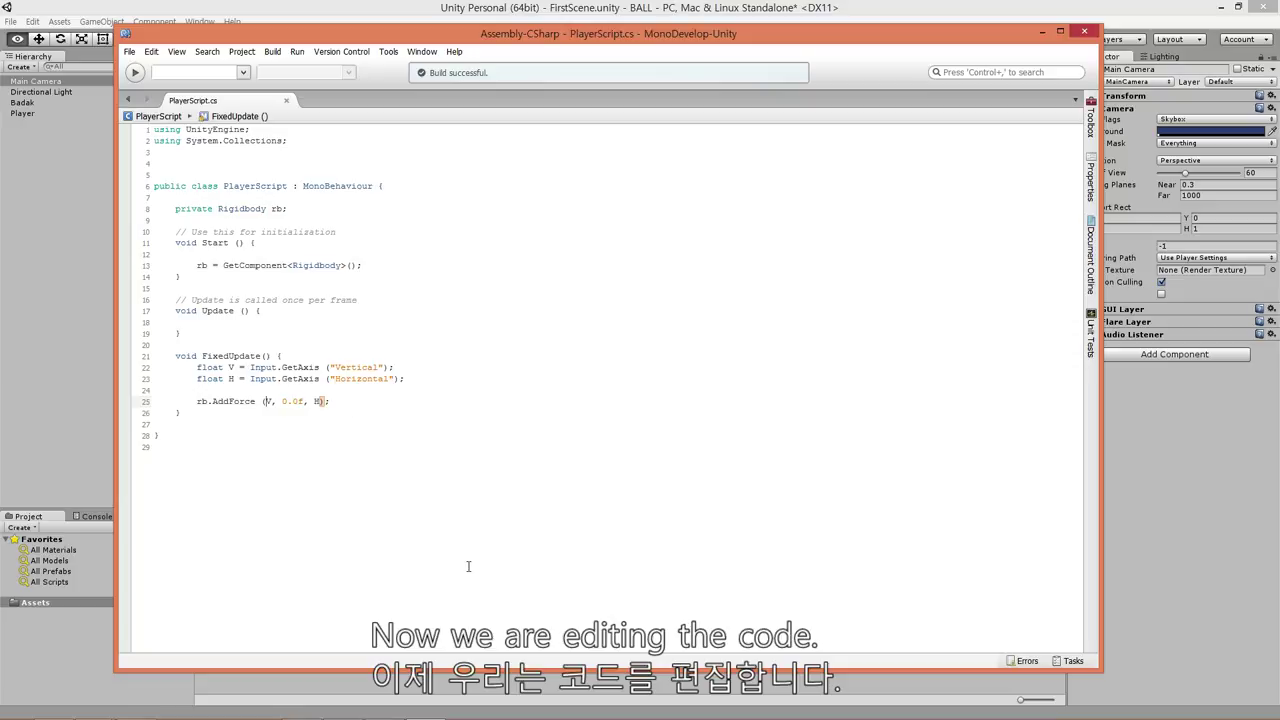
text(H)
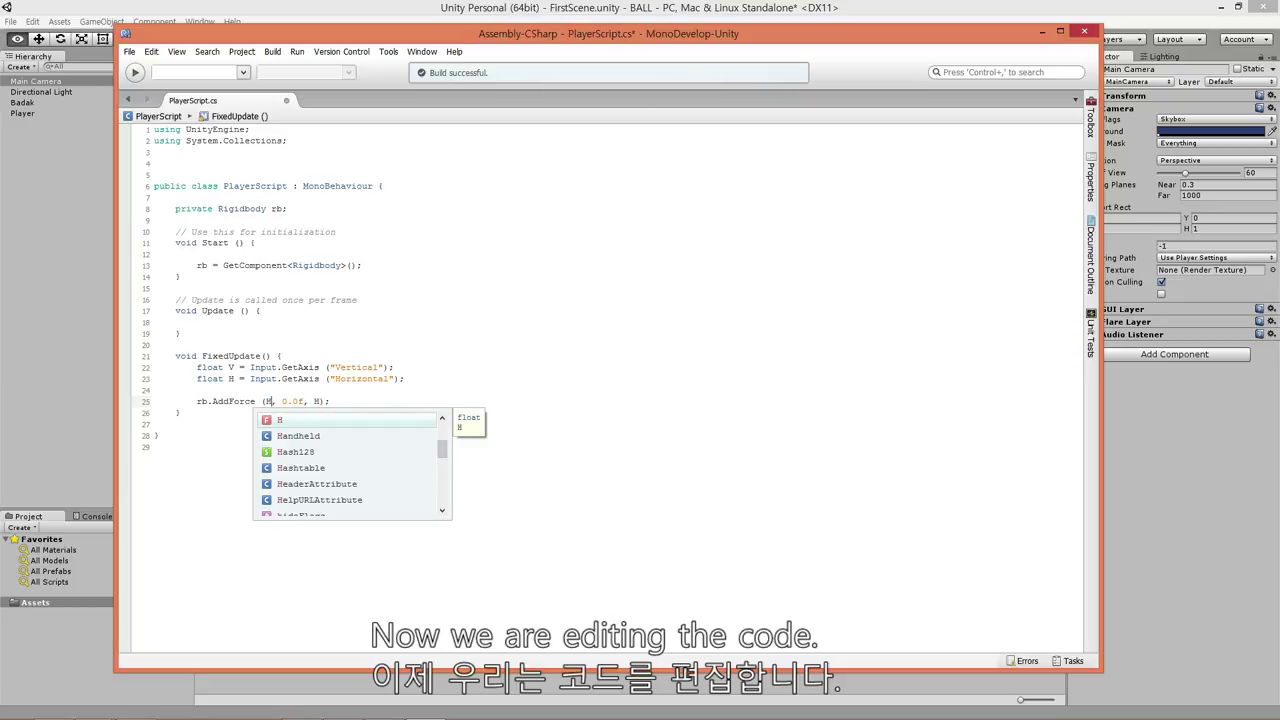
key(Escape)
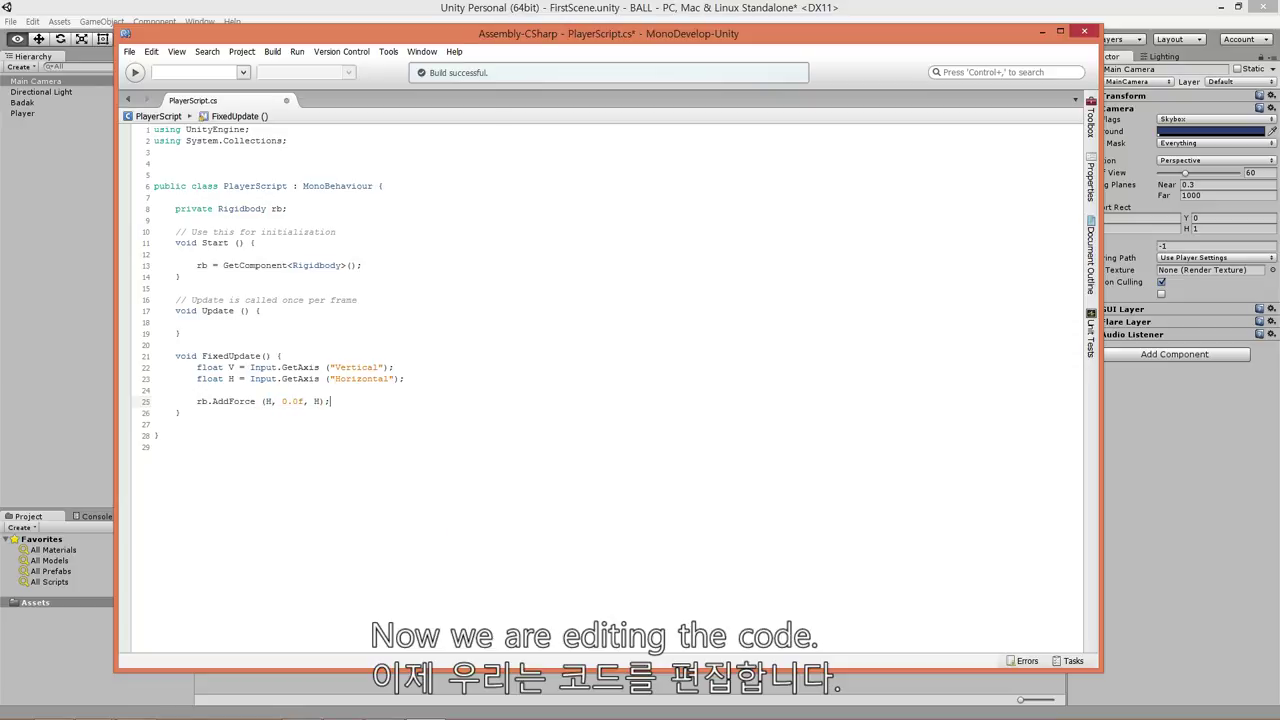
text(V)
key(Down)
key(Down)
key(Down)
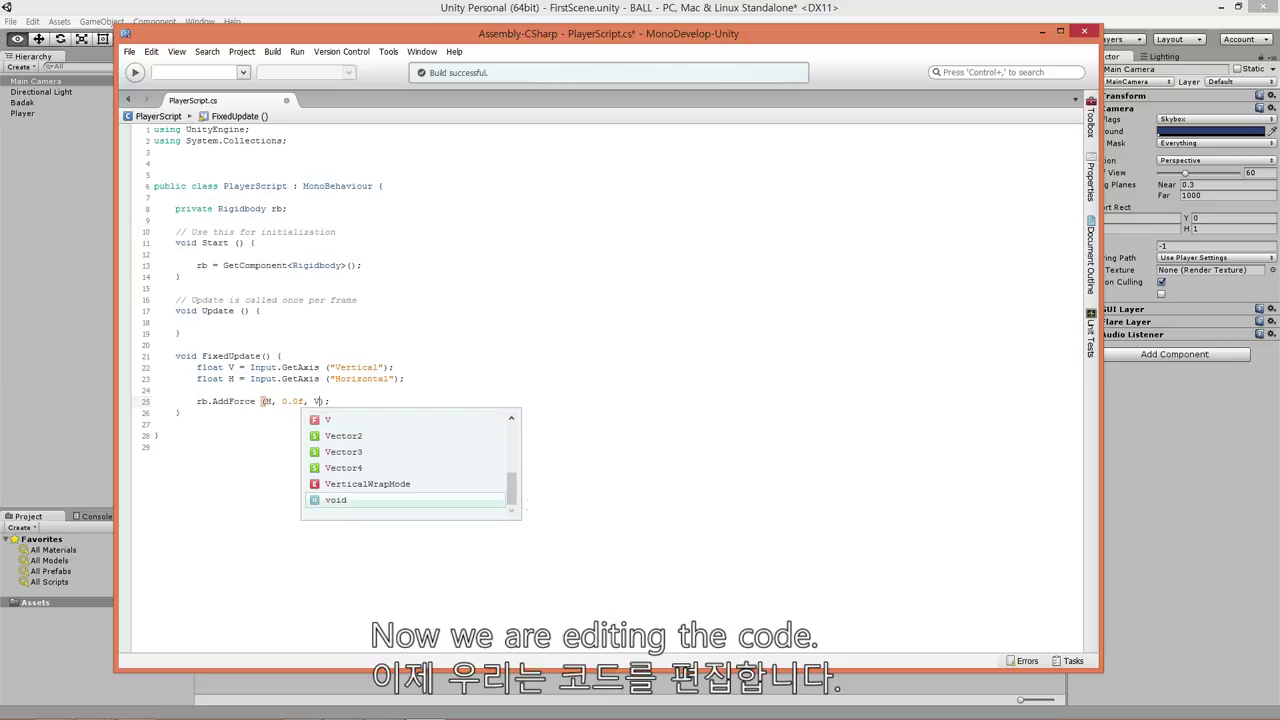
click(350, 401)
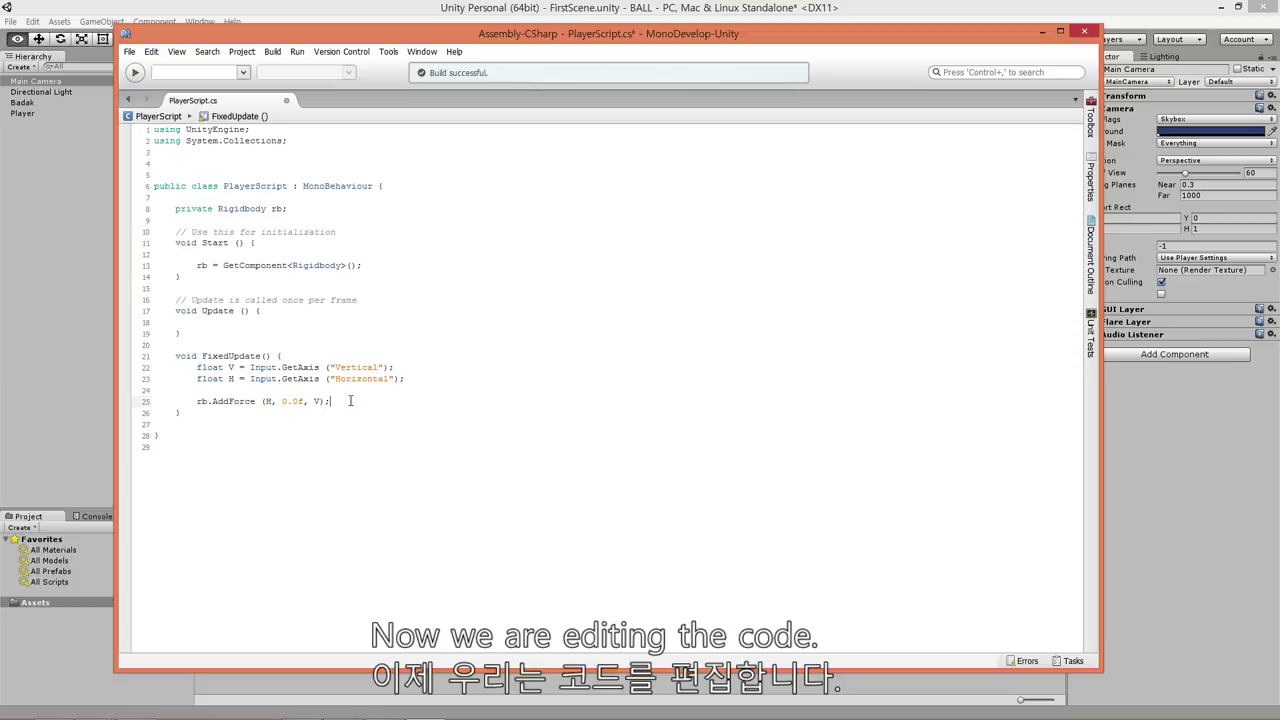
- Save the script and start Play mode in Unity
key(ctrl+s)
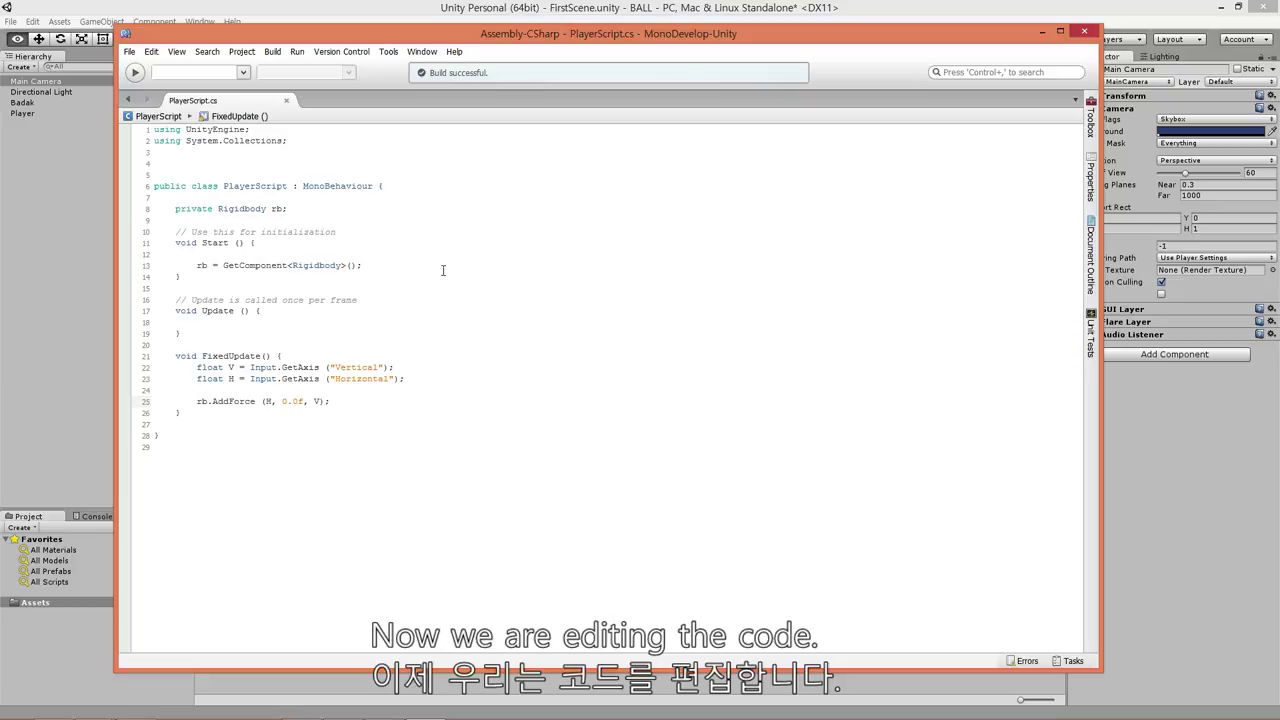
click(575, 12)
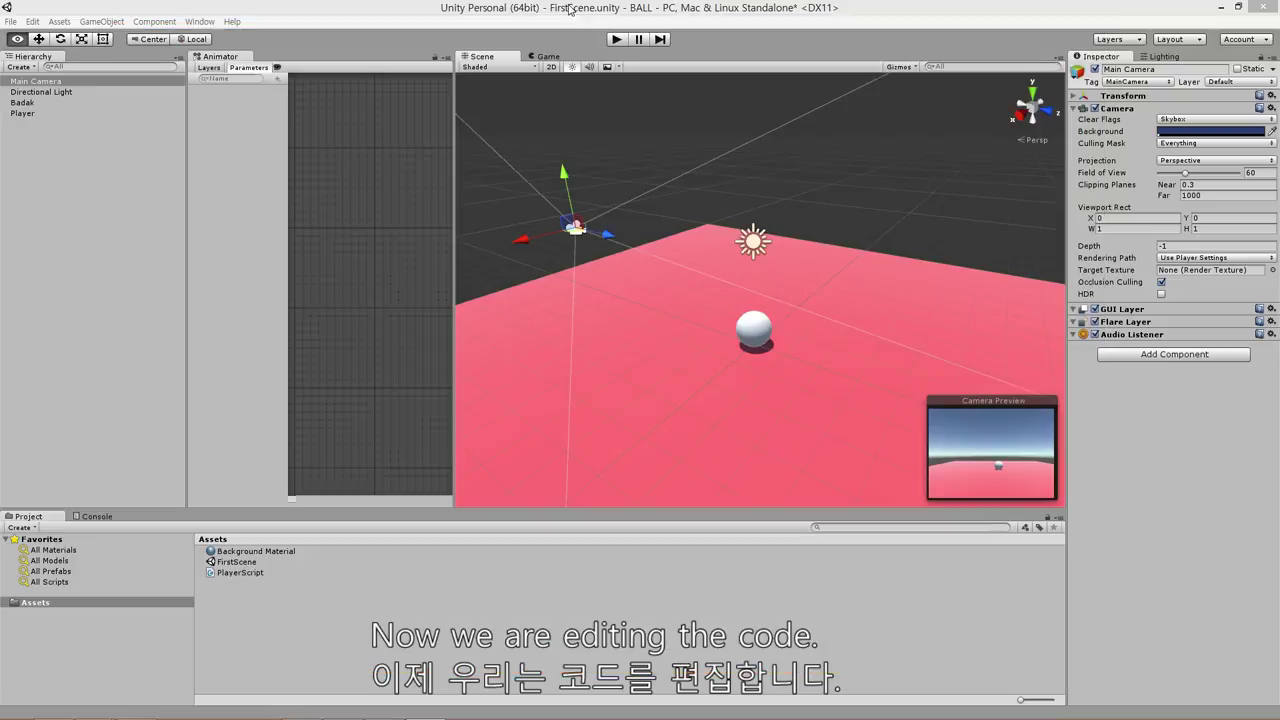
click(618, 42)
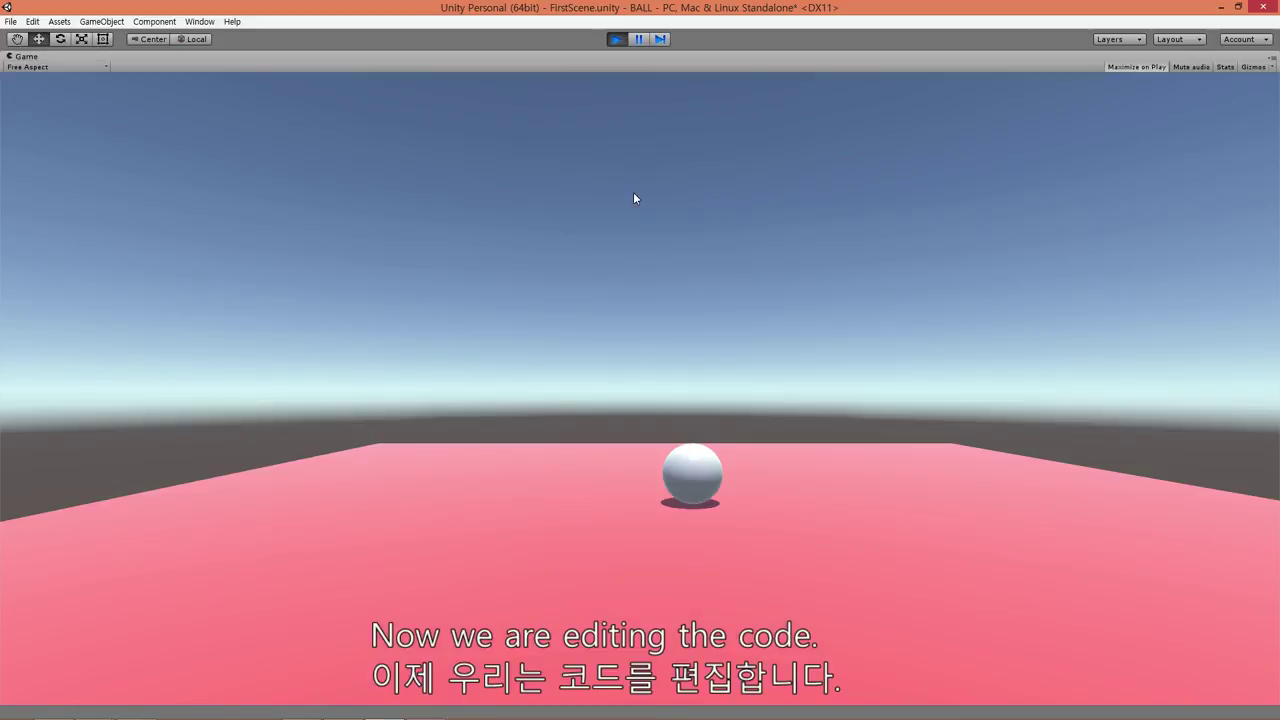
- Roll the ball toward the camera, then away, then left off the pink floor's edge
key(Down)
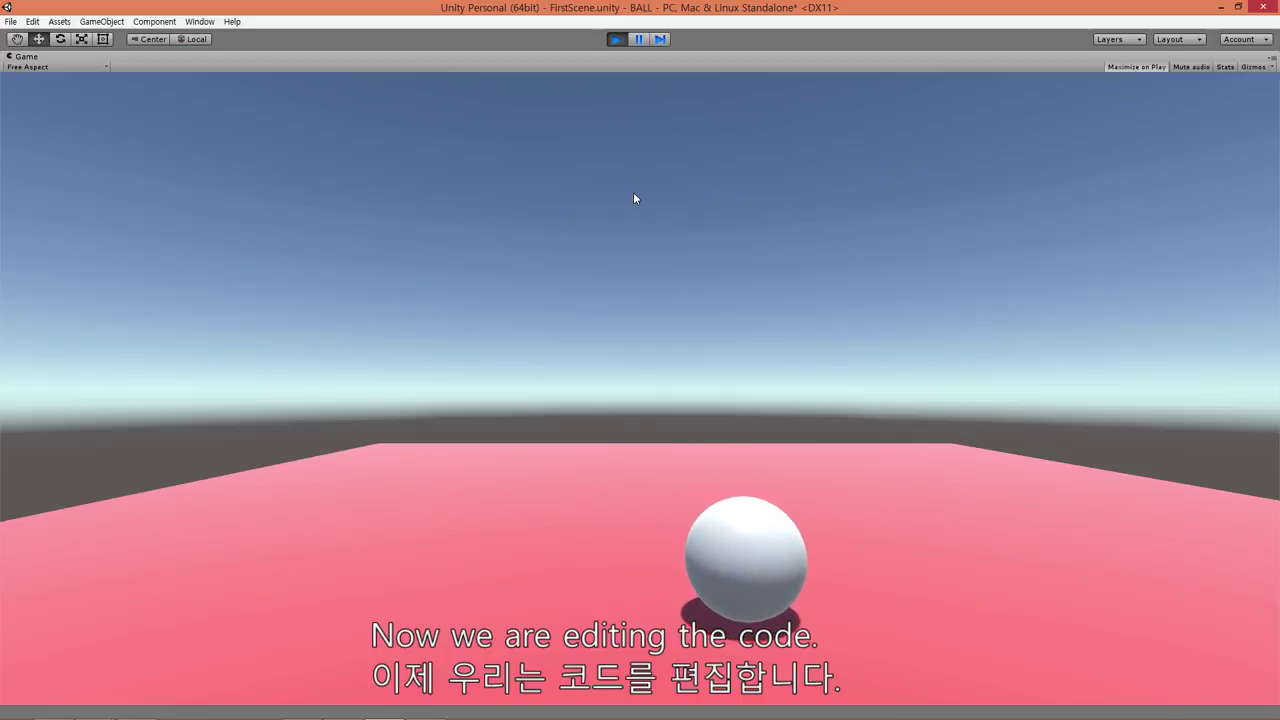
key(Up)
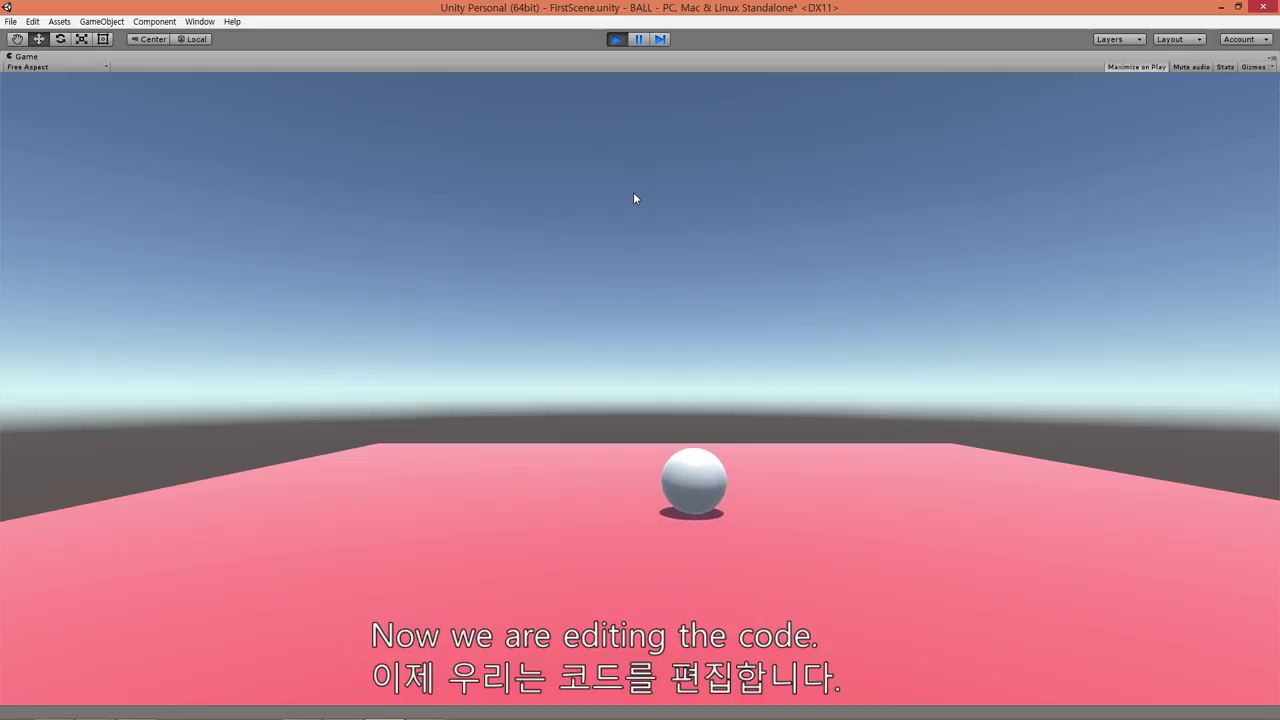
key(Left)
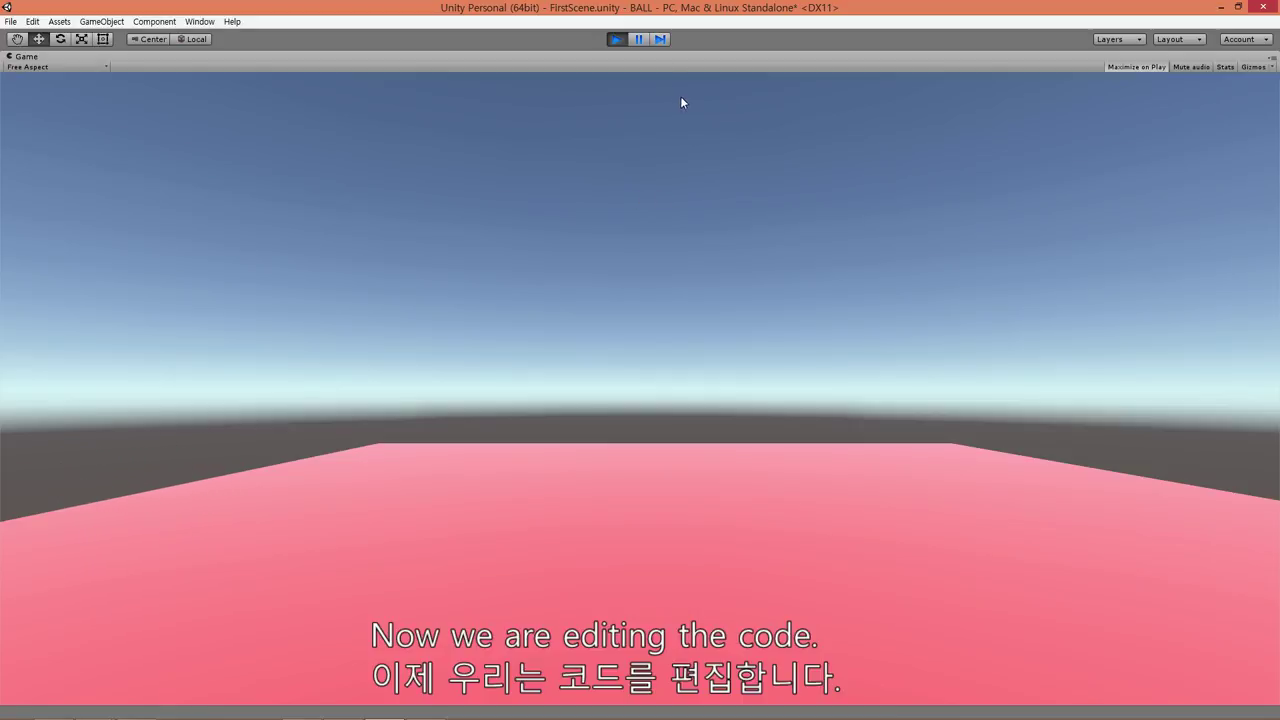
- Stop Play mode and compare the Inspectors of the Badak floor and Player sphere
click(618, 41)
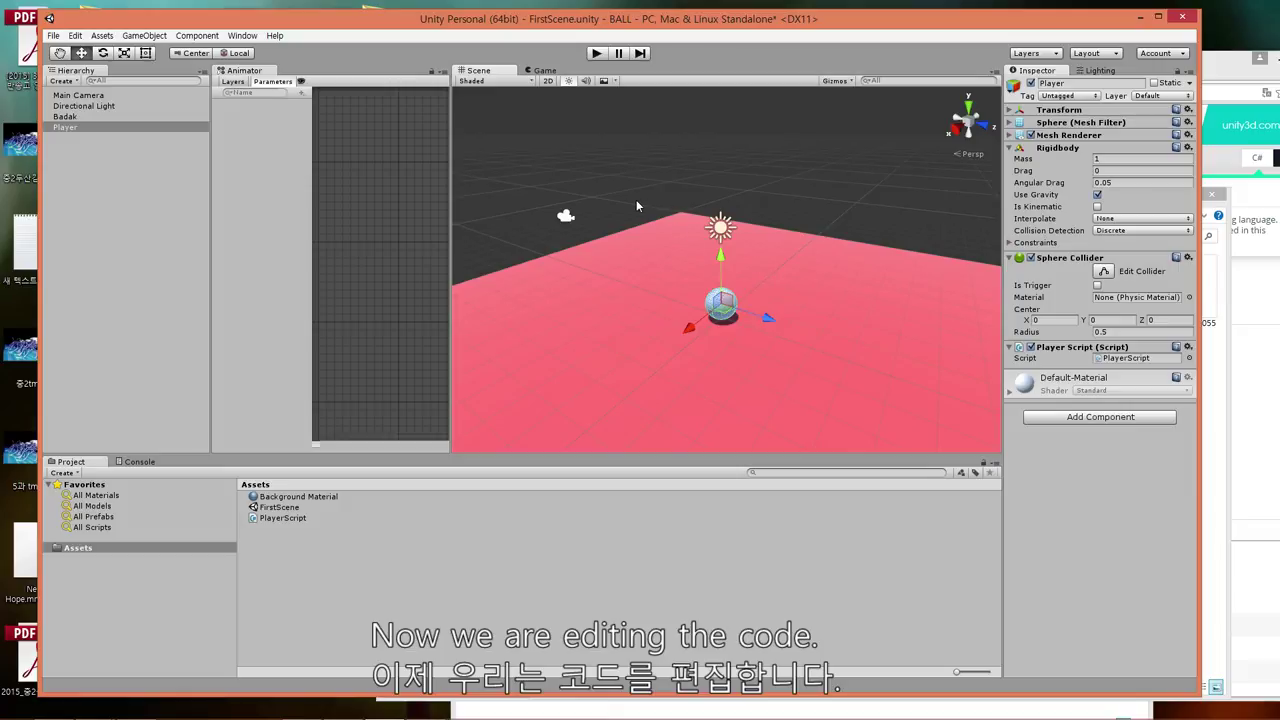
click(718, 319)
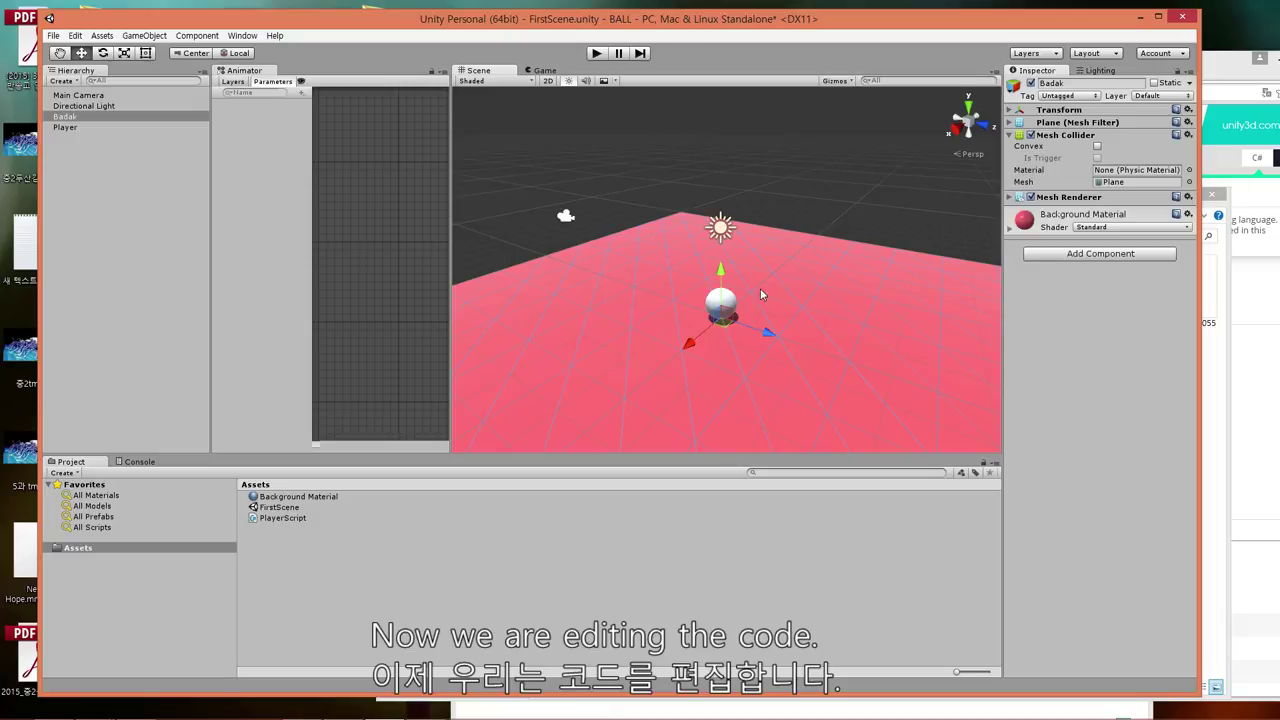
click(721, 300)
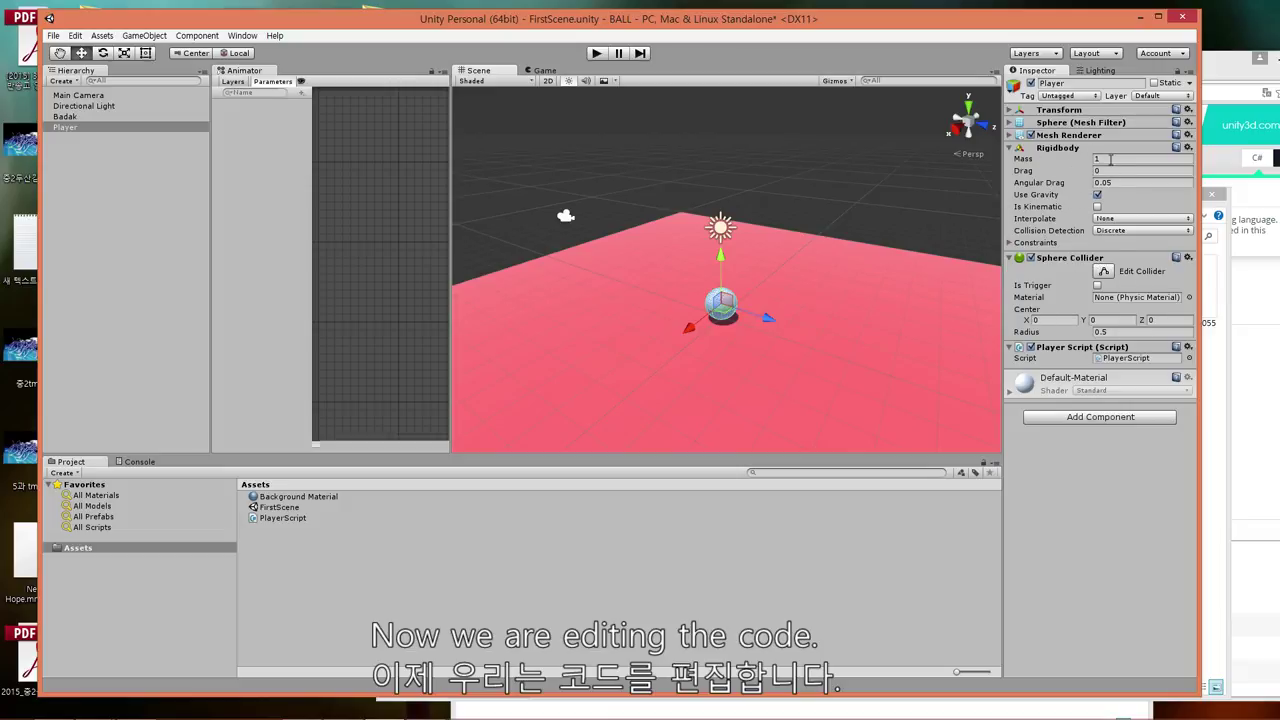
click(769, 298)
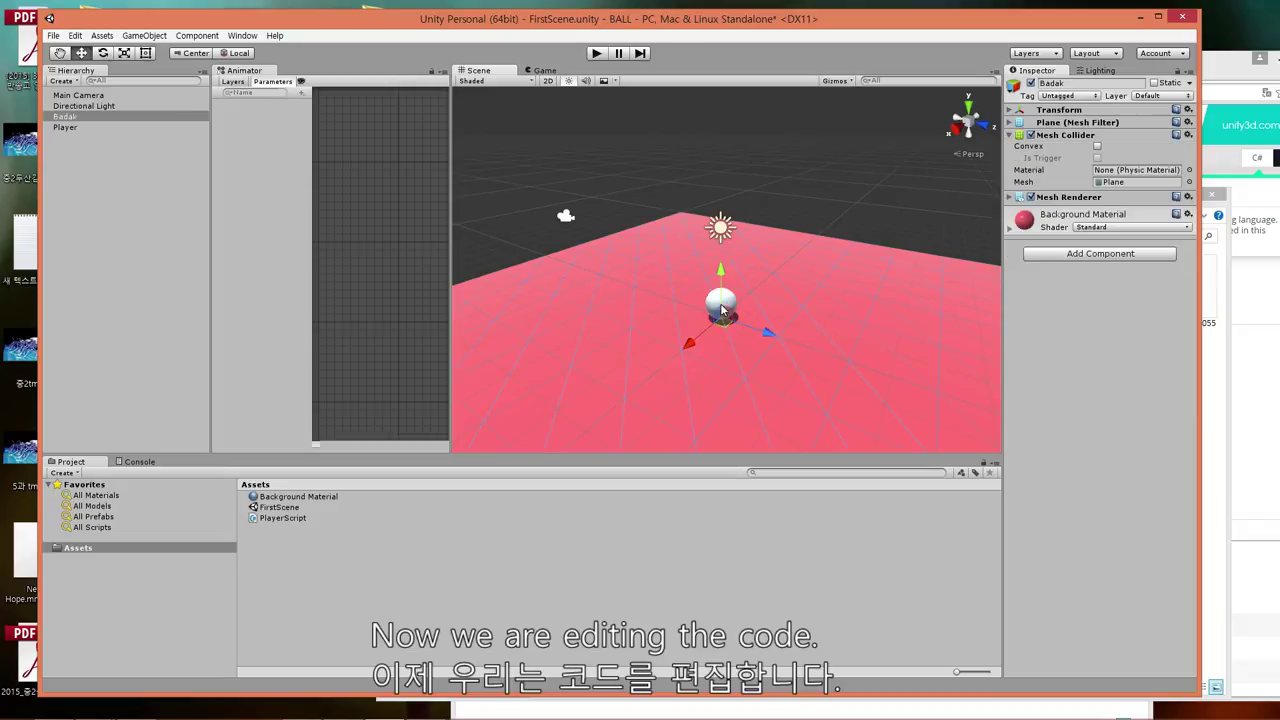
click(716, 303)
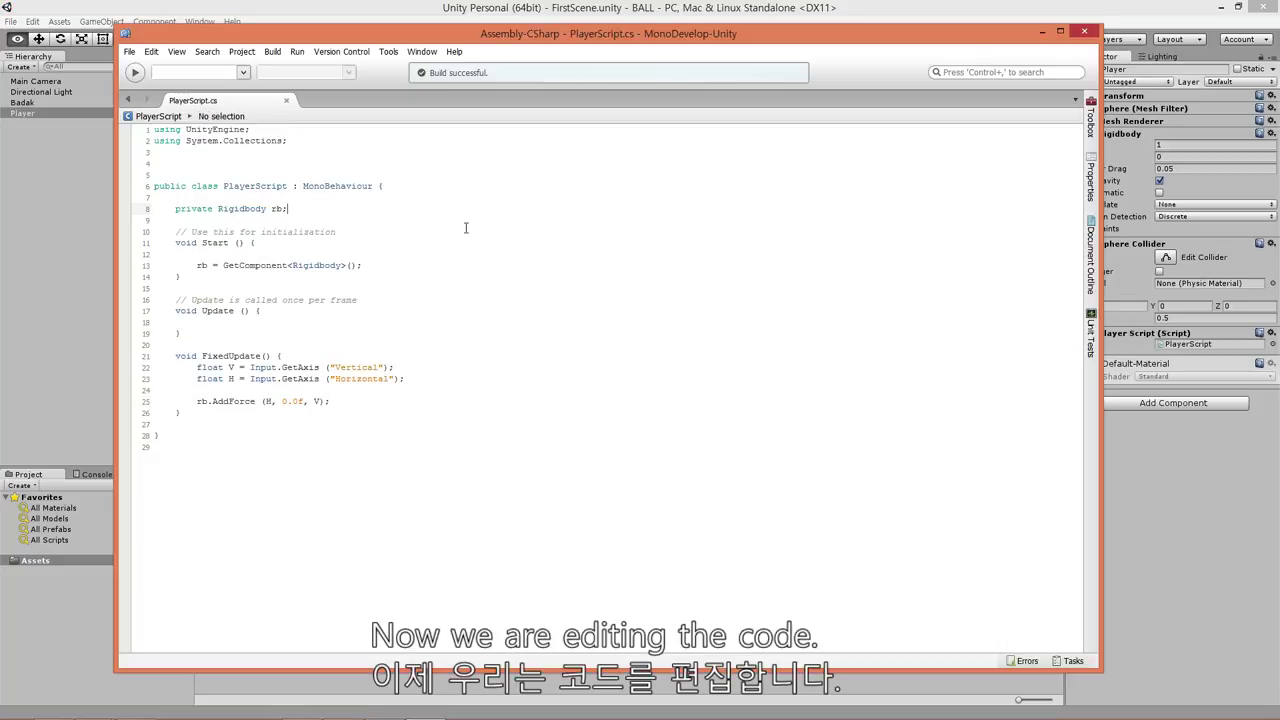
- Declare a public float speed variable above the rb declaration and save the script
key(Return)
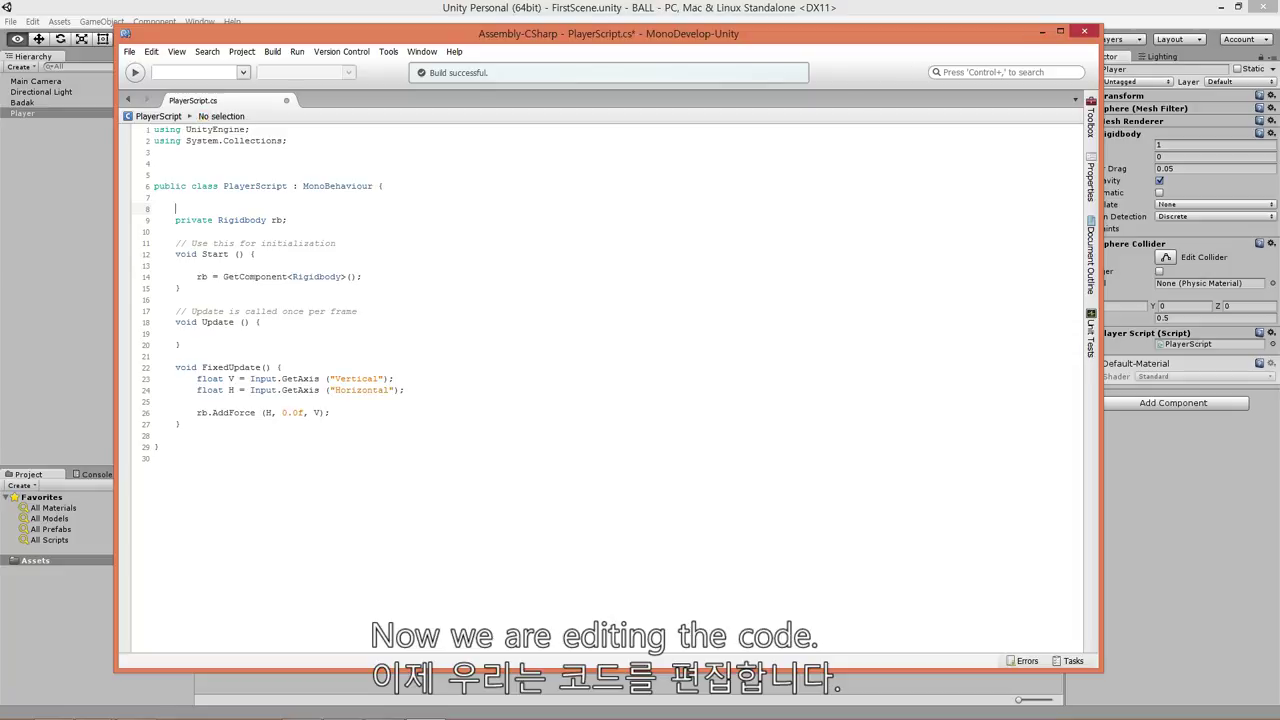
text(public )
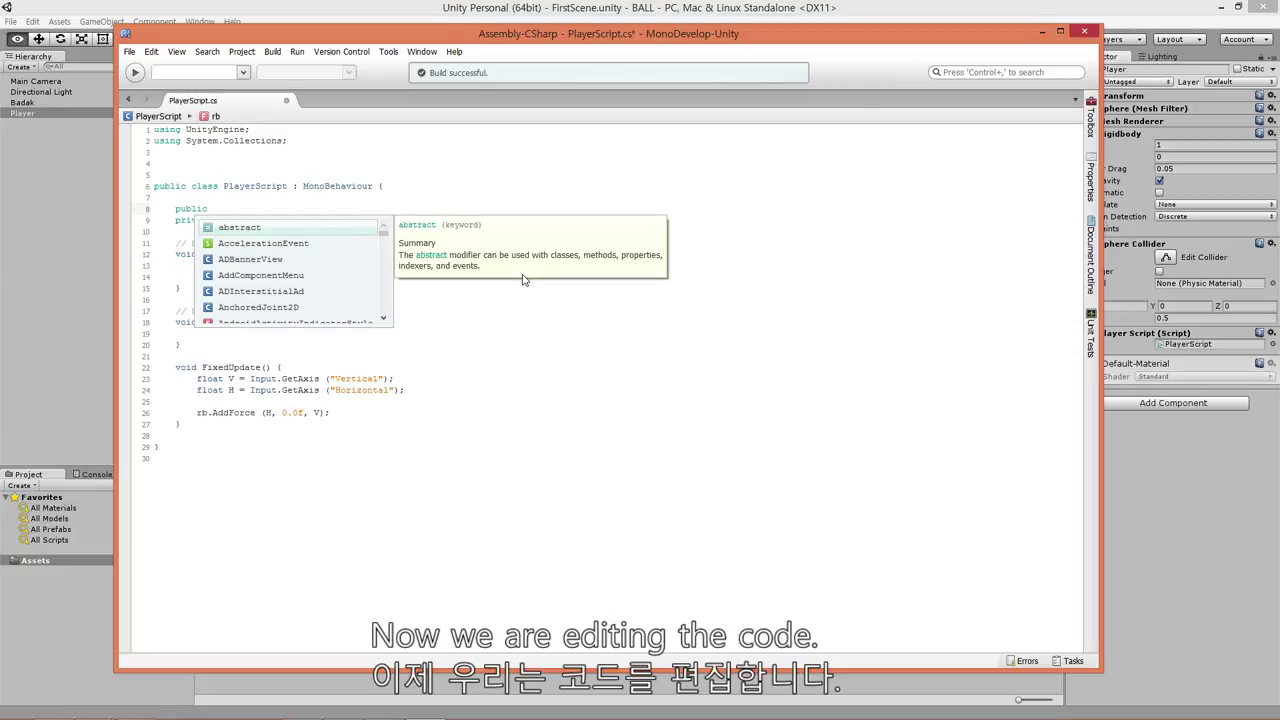
text(float speed;)
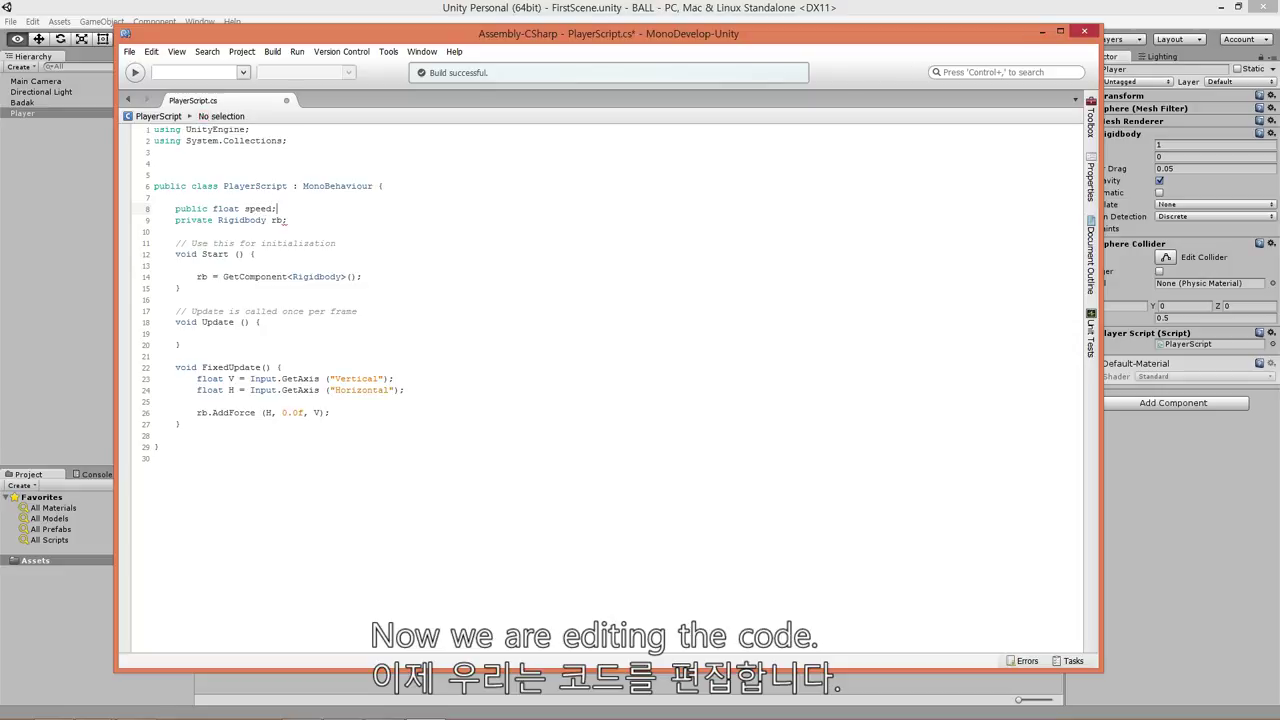
key(Return)
key(ctrl+s)
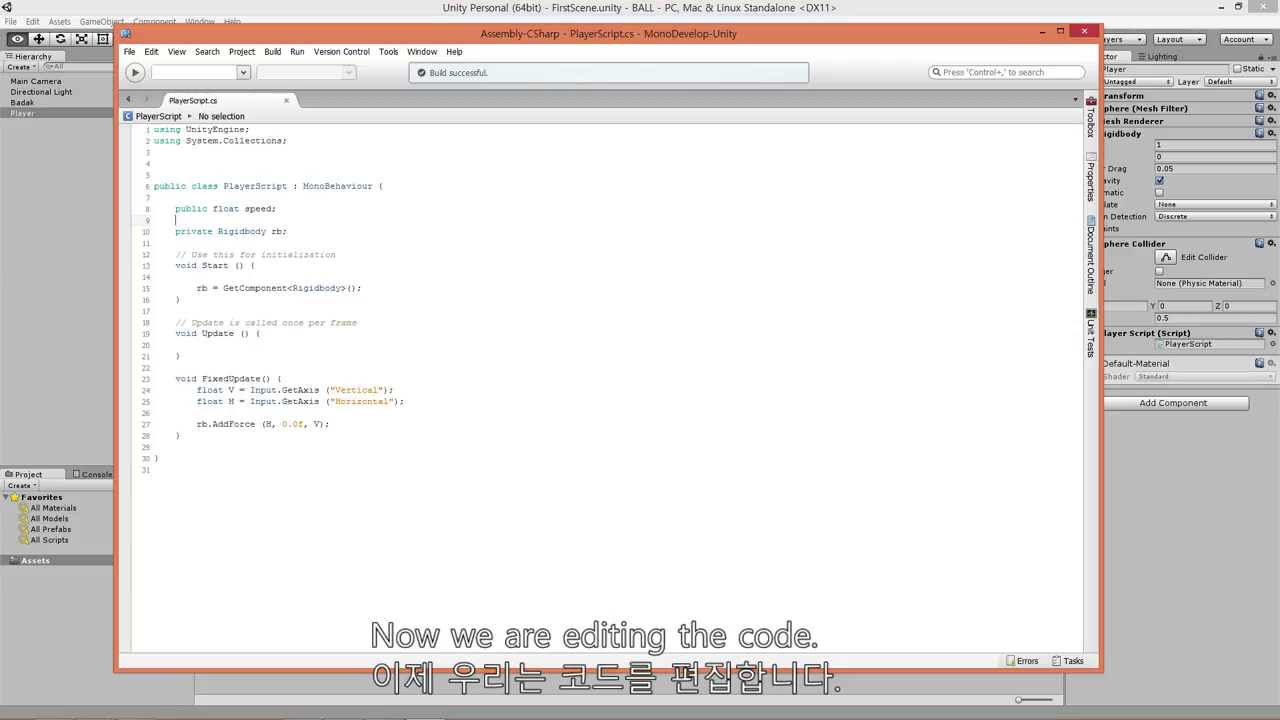
click(277, 208)
key(Down)
key(Down)
key(Down)
key(Down)
key(Down)
key(Down)
key(Down)
key(Down)
key(Down)
key(Up)
key(Up)
- Arrange the code window beside the Unity scene and select the Player sphere
drag(870, 35, 793, 413)
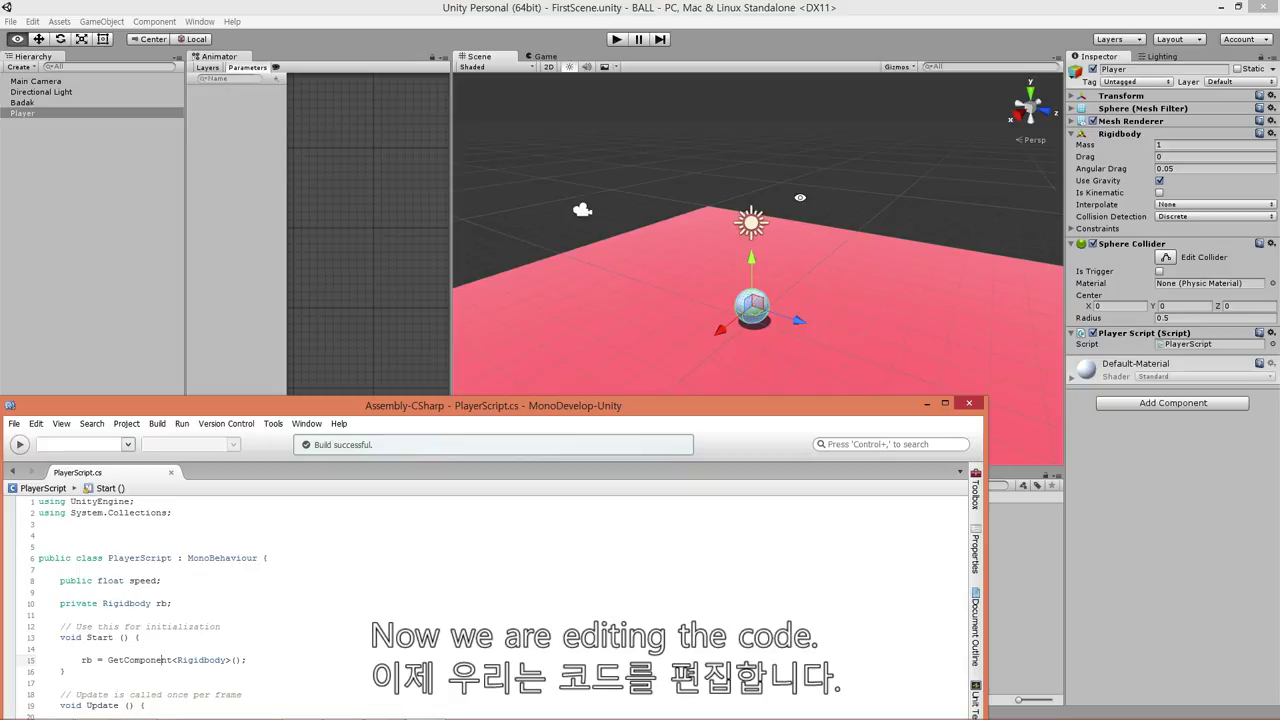
drag(477, 409, 551, 376)
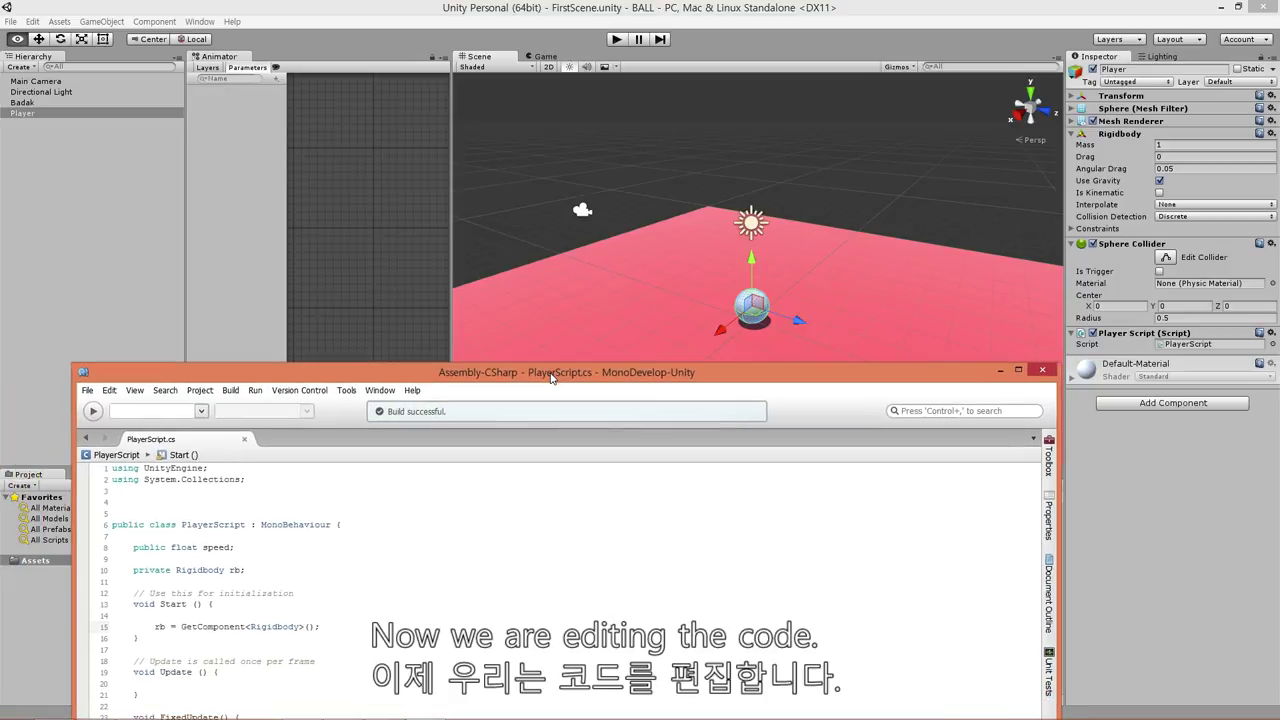
click(803, 197)
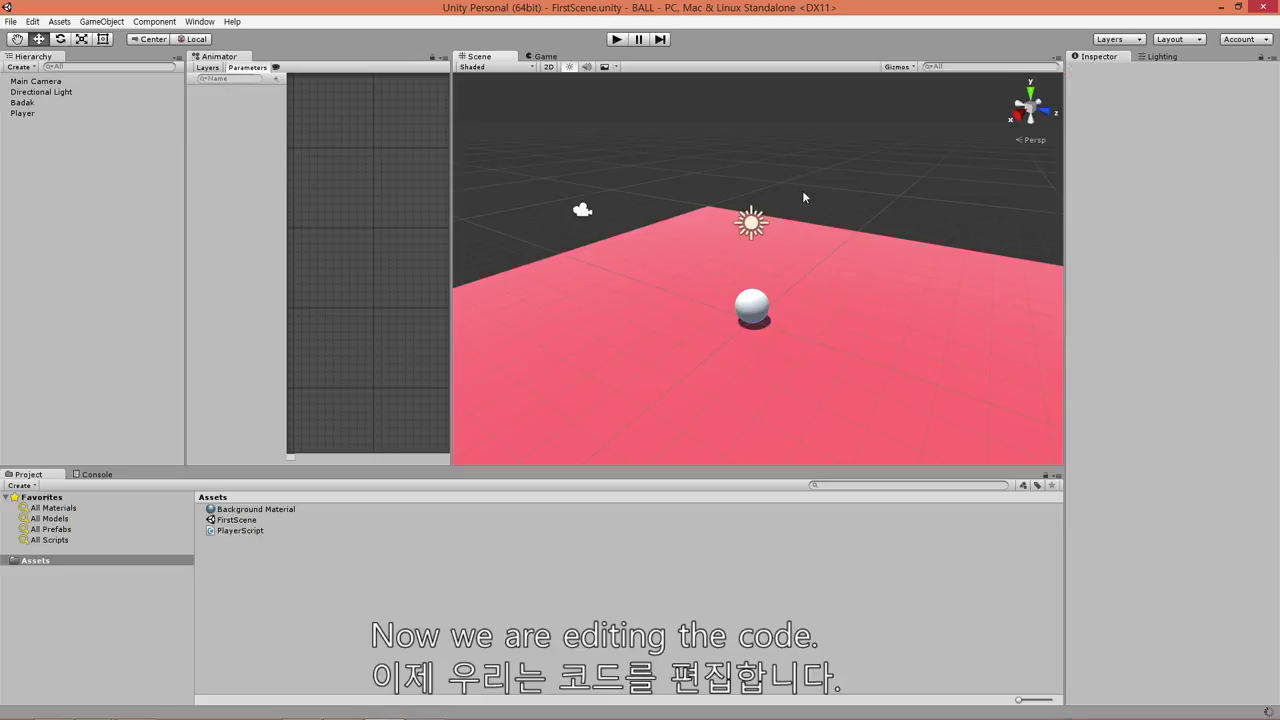
click(758, 310)
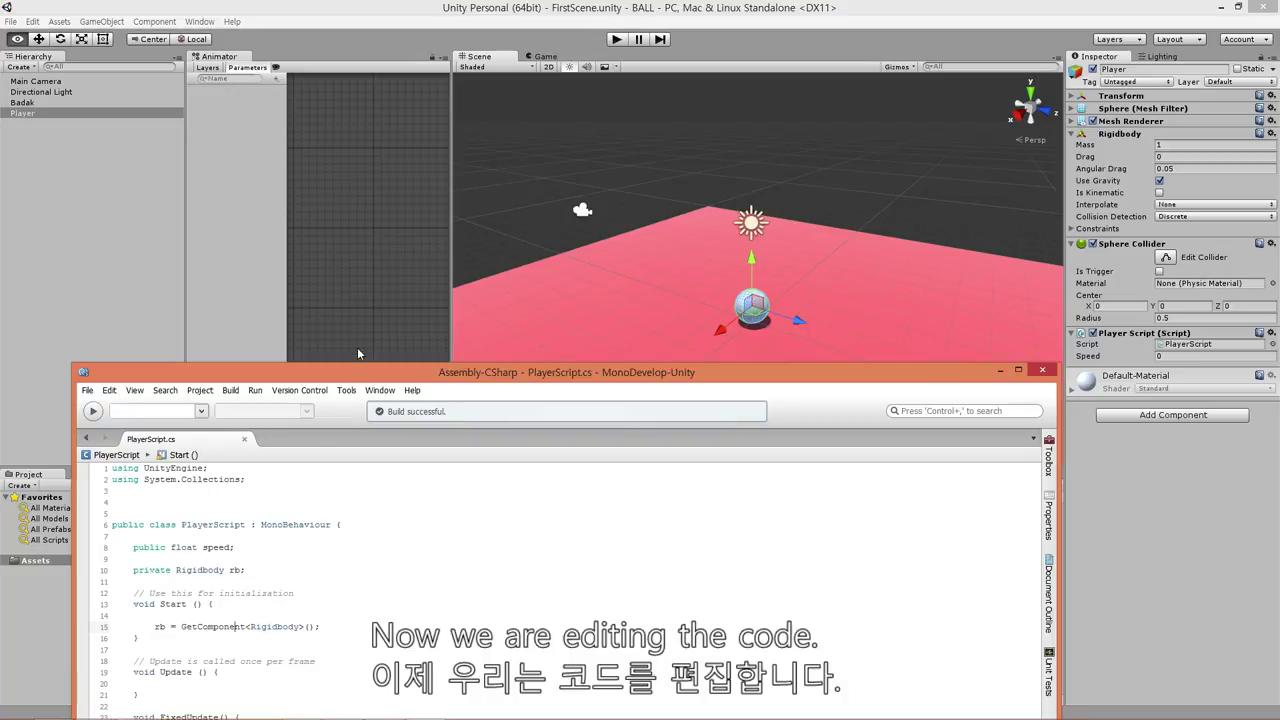
drag(404, 280, 408, 143)
- Change the call to rb.AddForce(H * speed, 0.0f, V * speed) and save
click(242, 527)
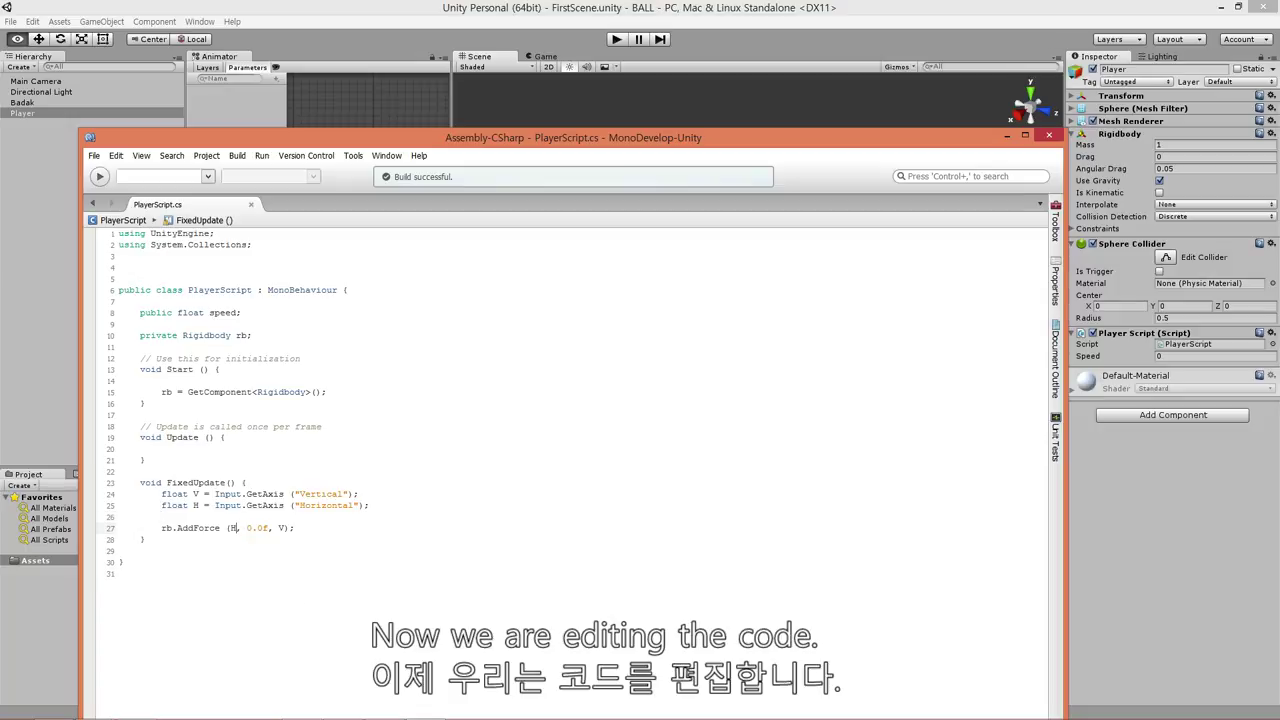
text(* spee)
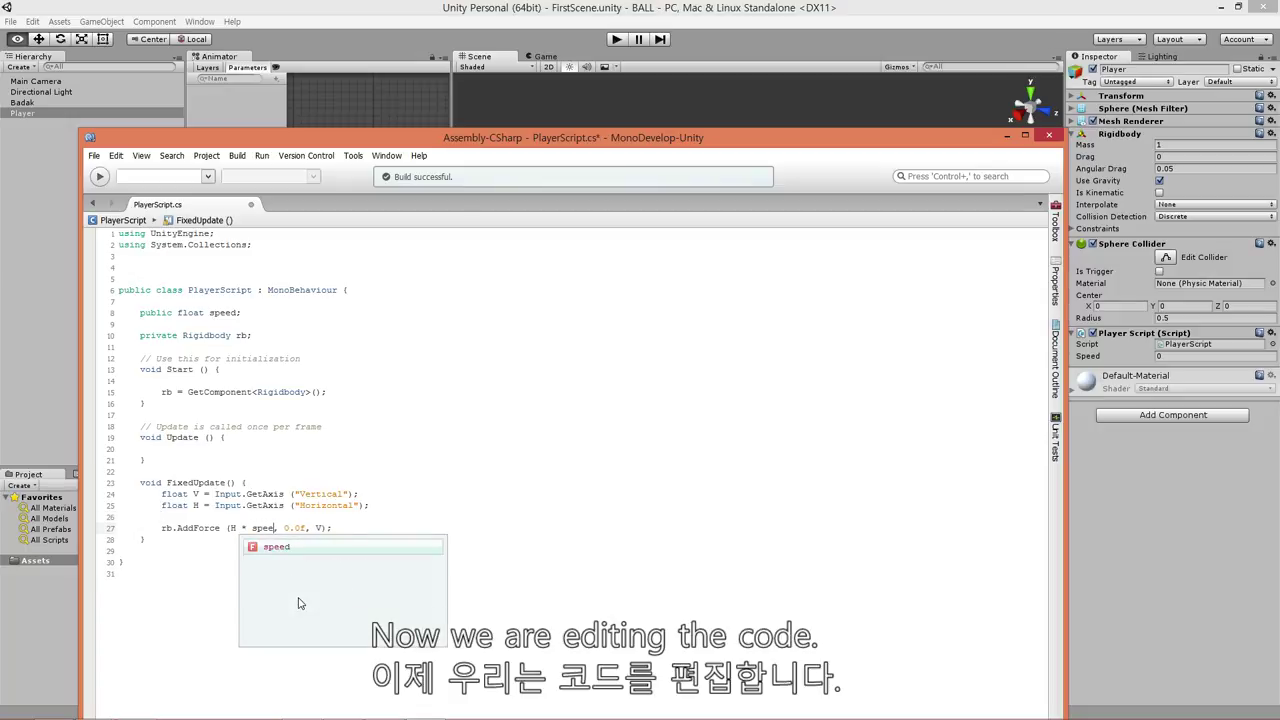
text(d)
key(Escape)
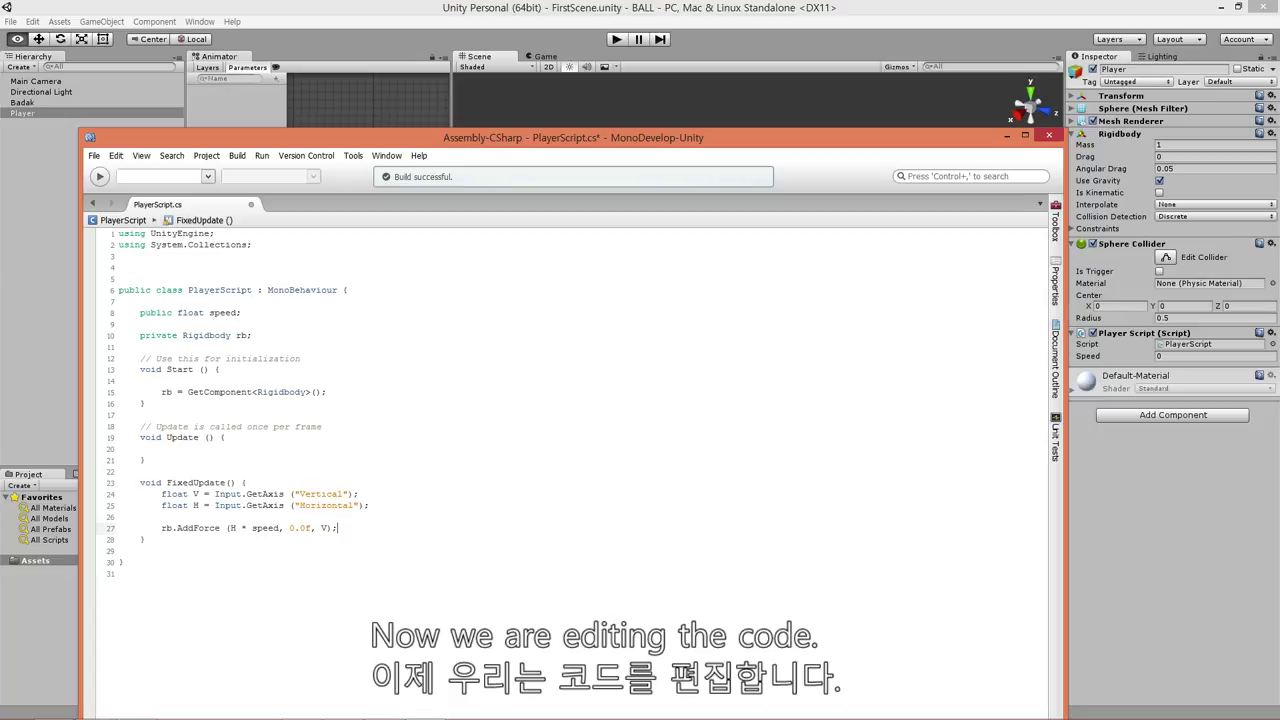
text( * sp)
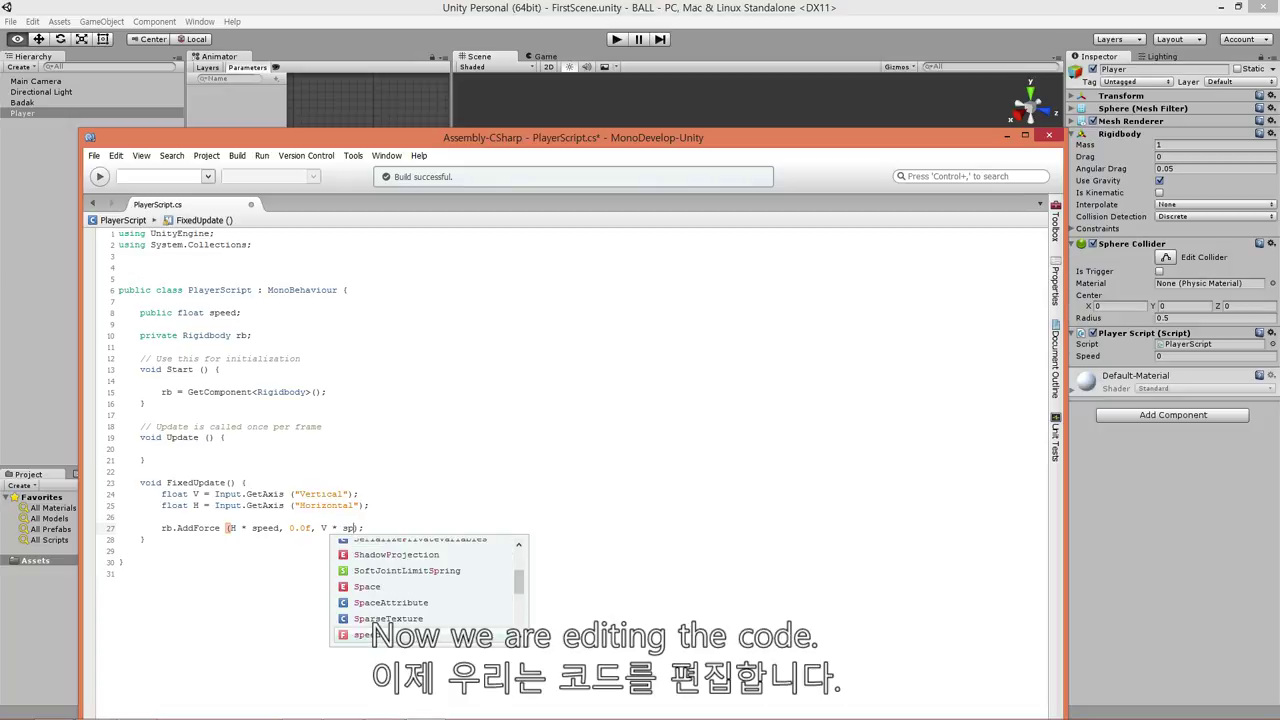
text(eed)
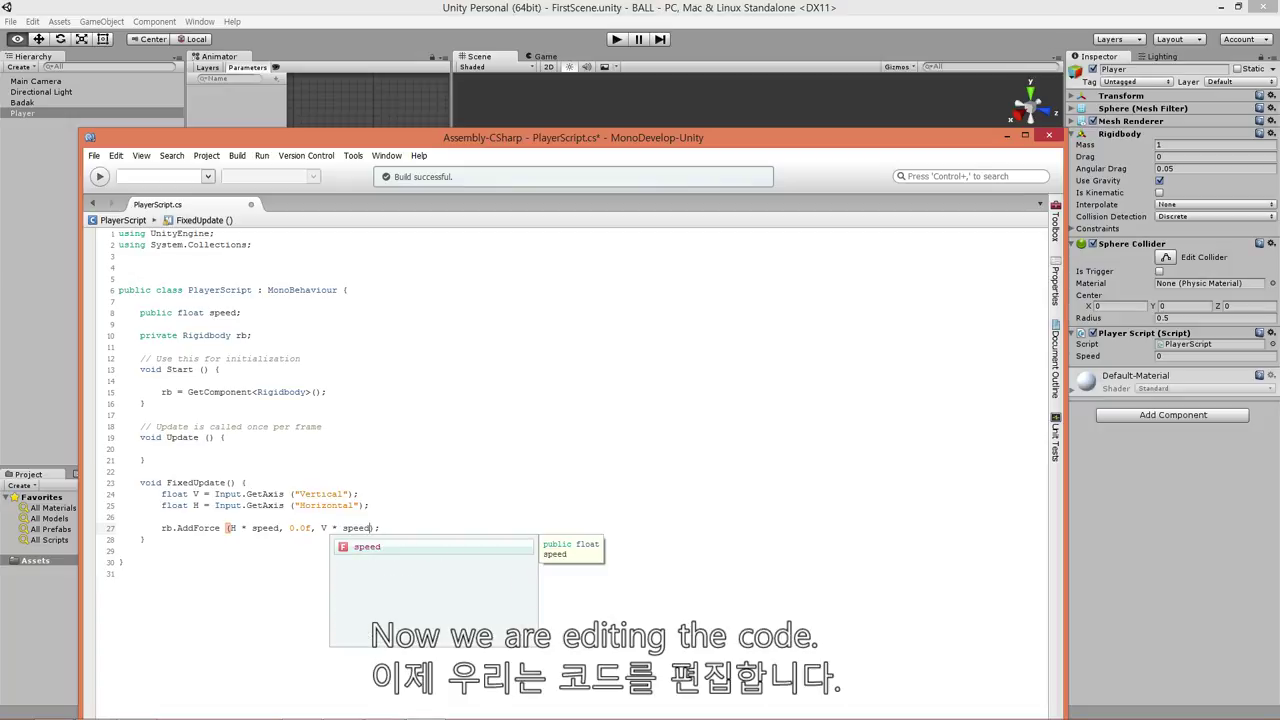
key(Escape)
key(Up)
key(Return)
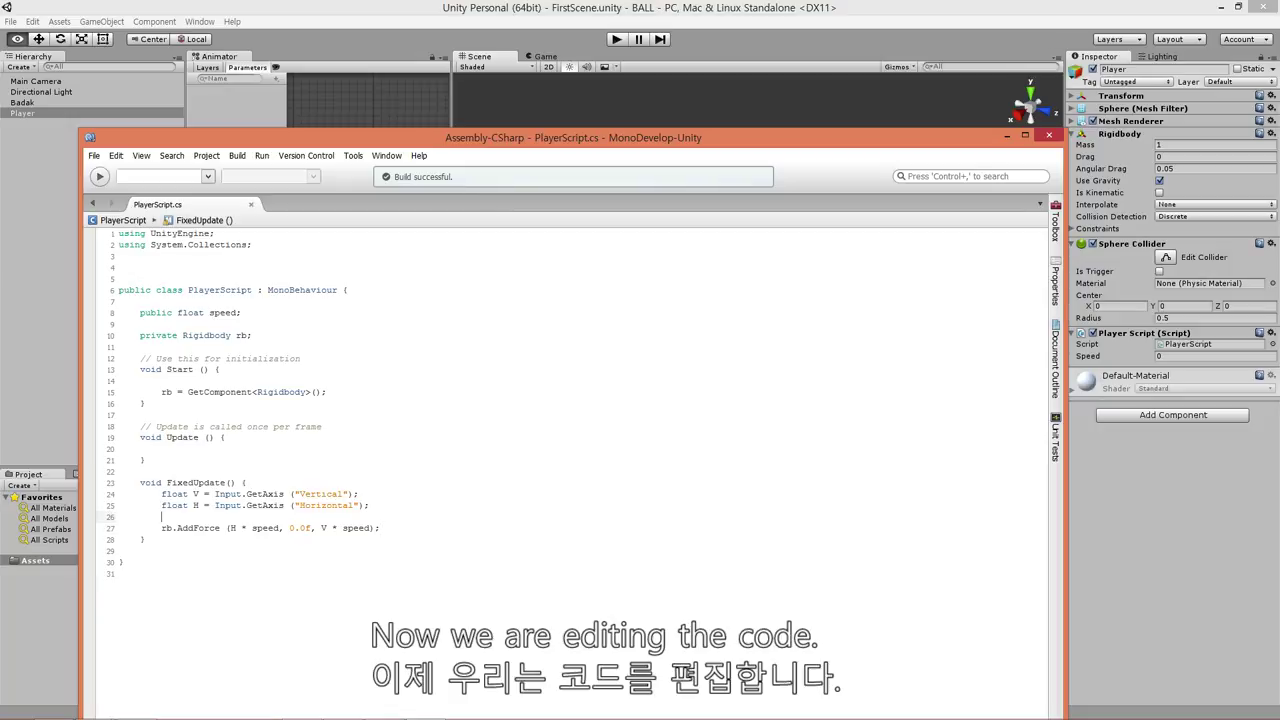
key(ctrl+s)
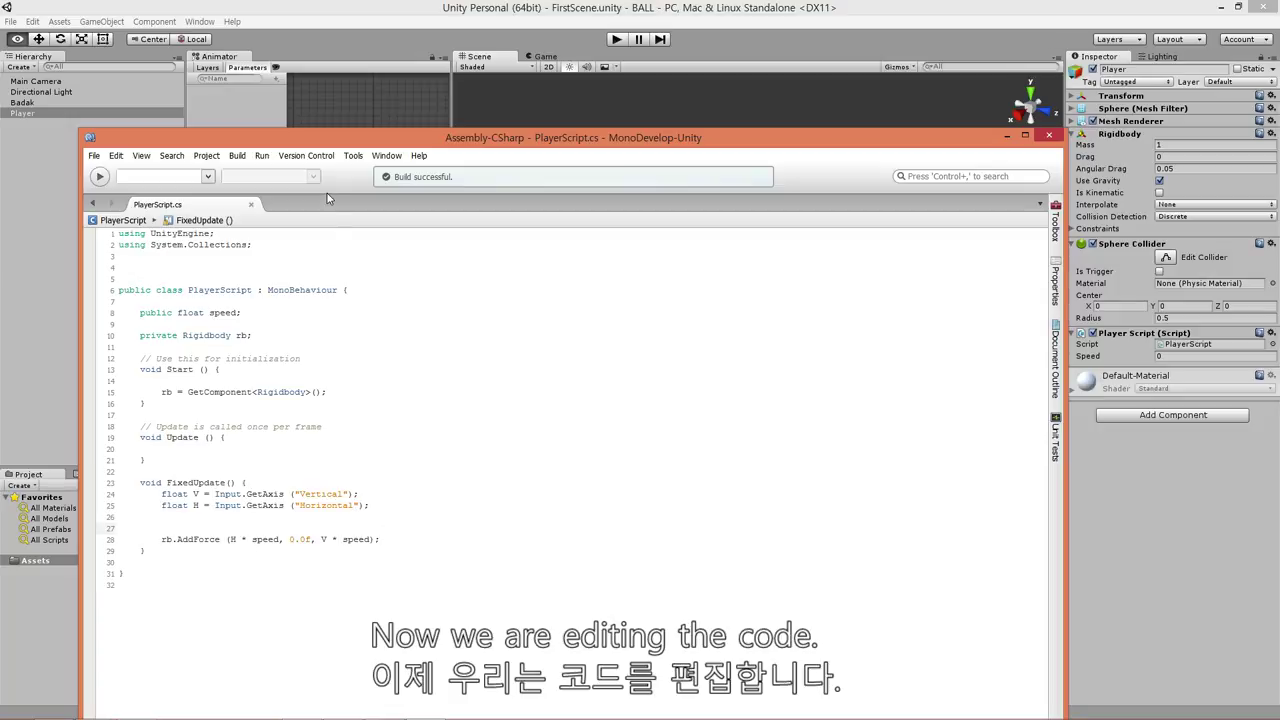
- Reposition the code editor window and bring Unity back to the front
drag(345, 150, 339, 82)
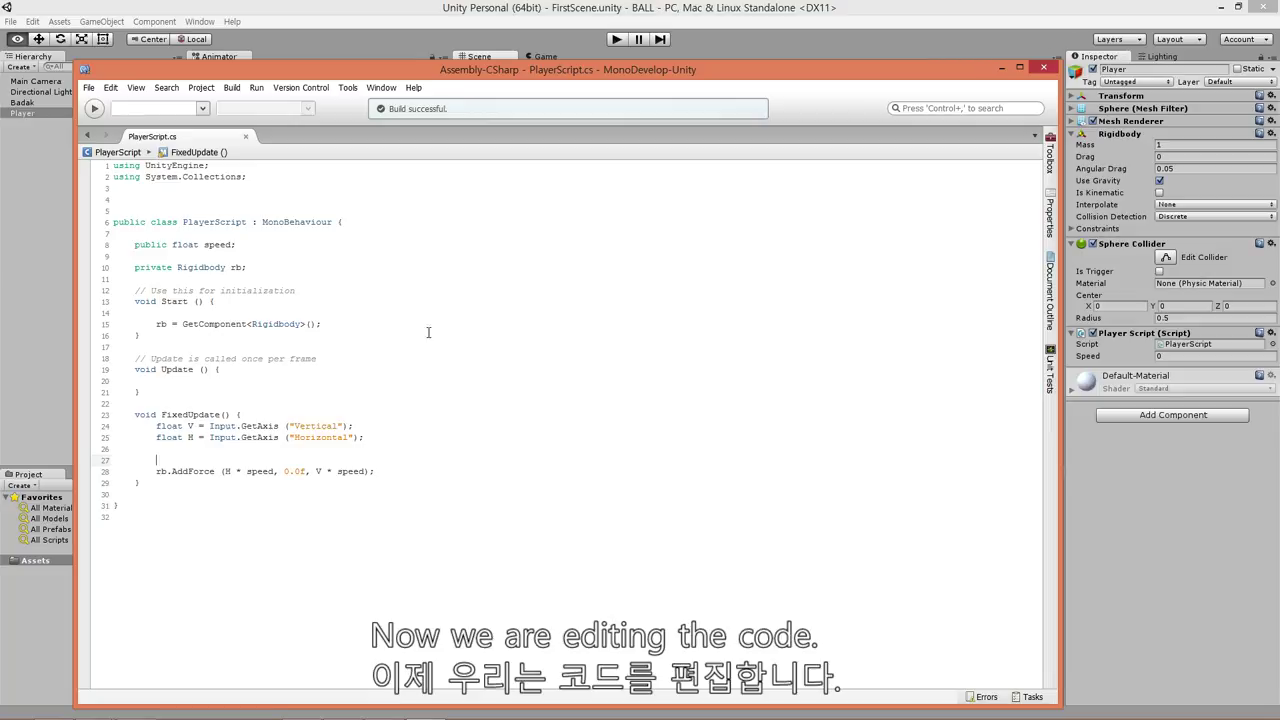
click(404, 299)
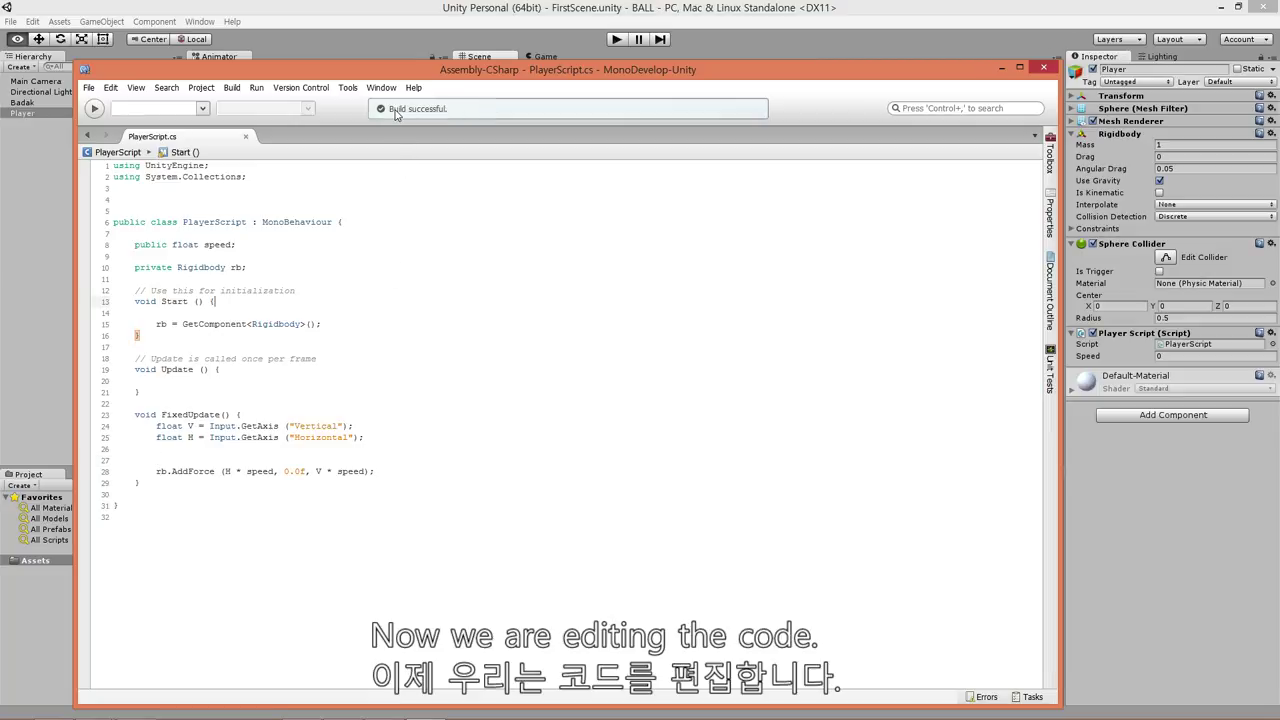
drag(400, 69, 392, 148)
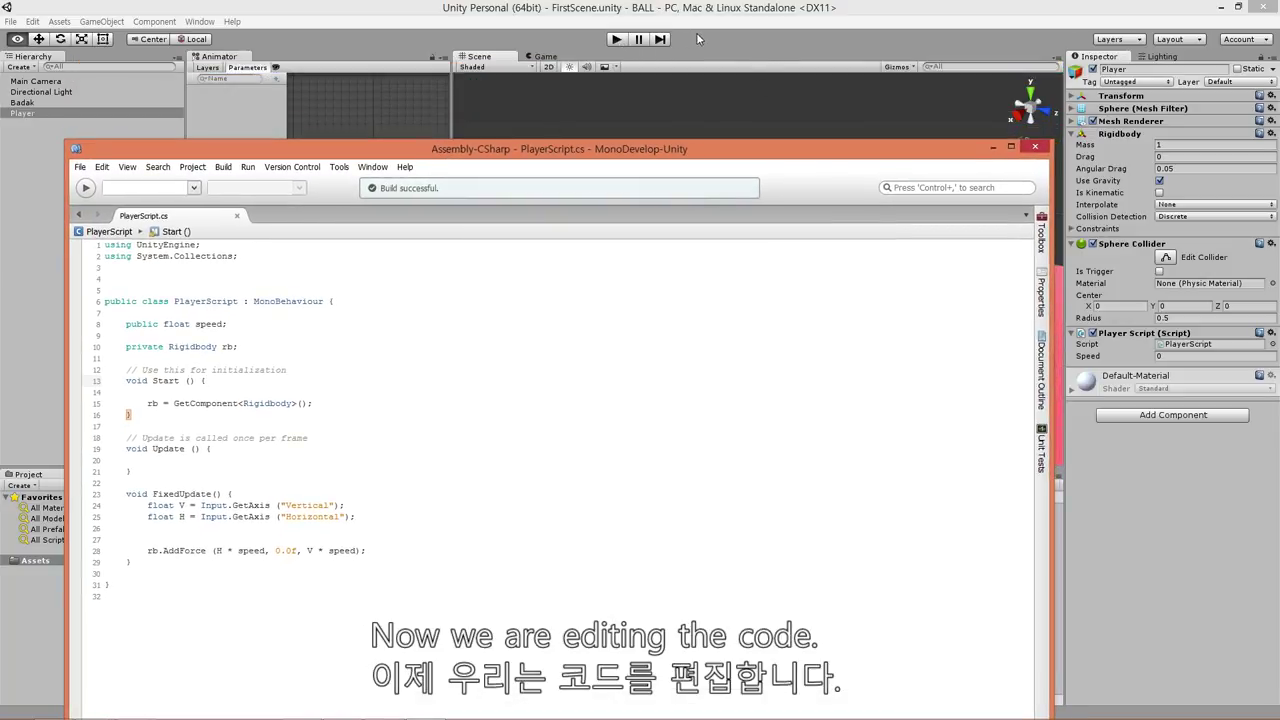
click(752, 74)
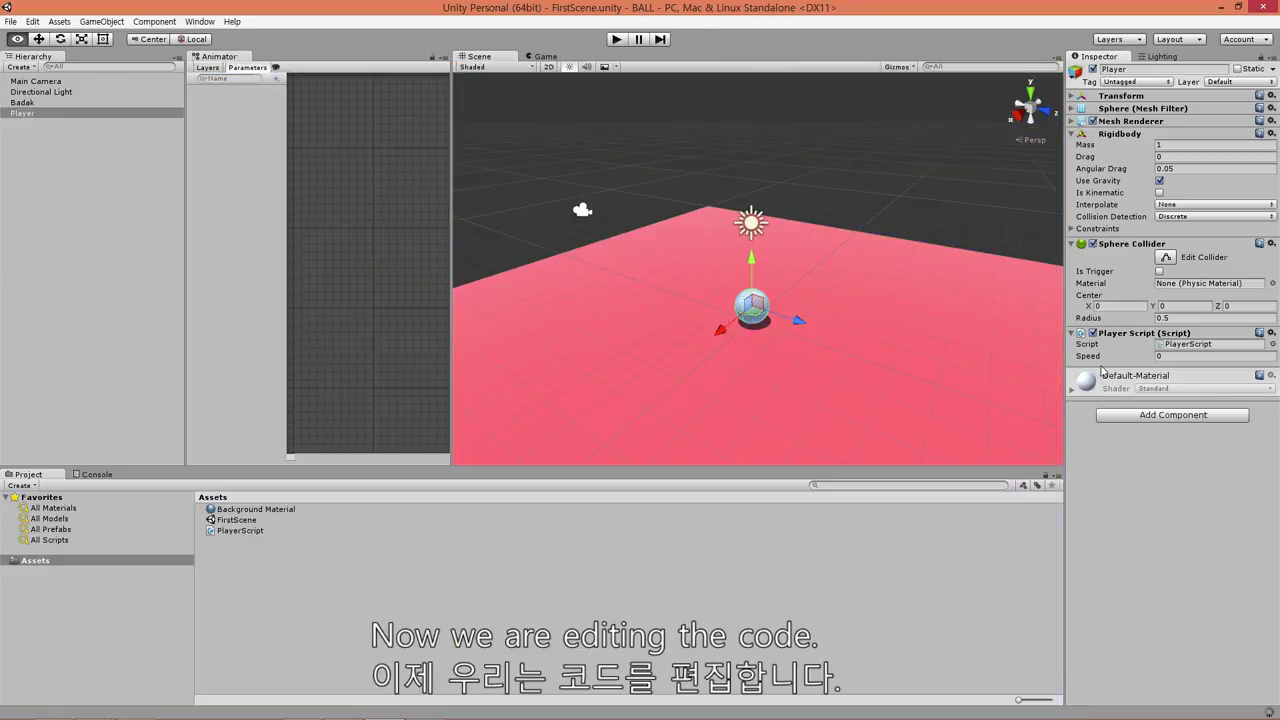
- Enter 5 in the Player Script's Speed field in the Inspector
click(1172, 357)
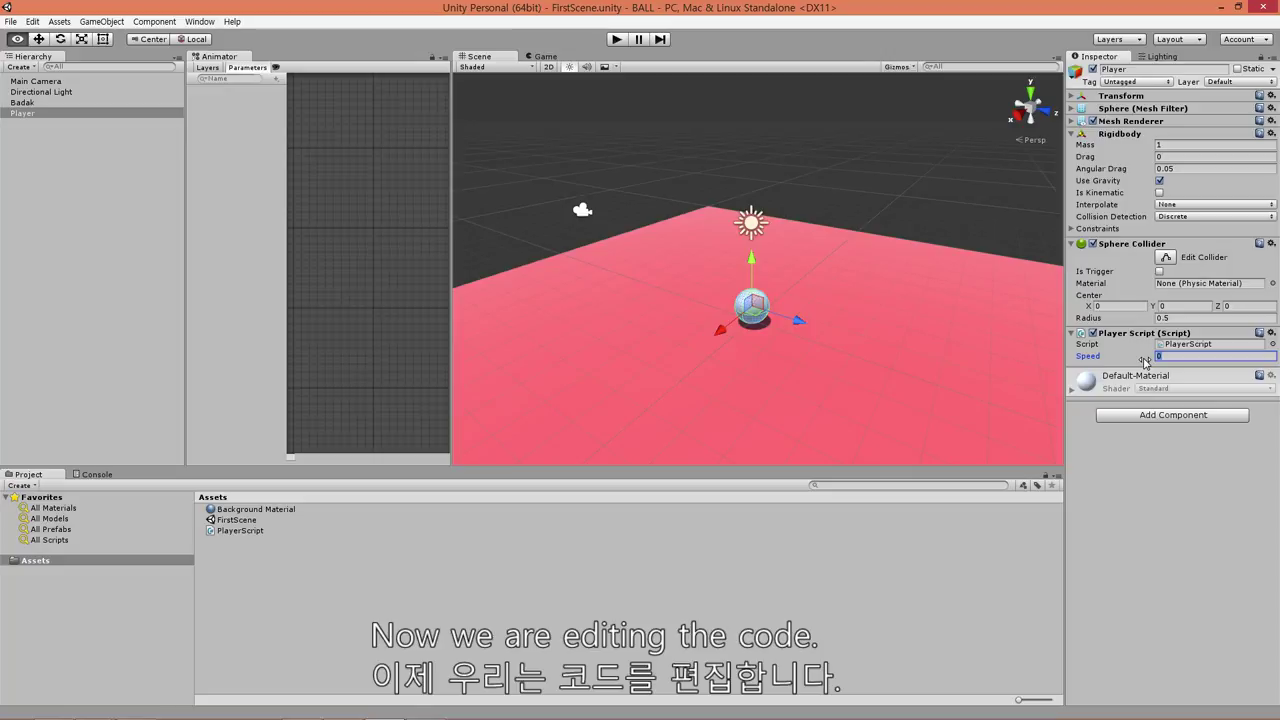
text(5)
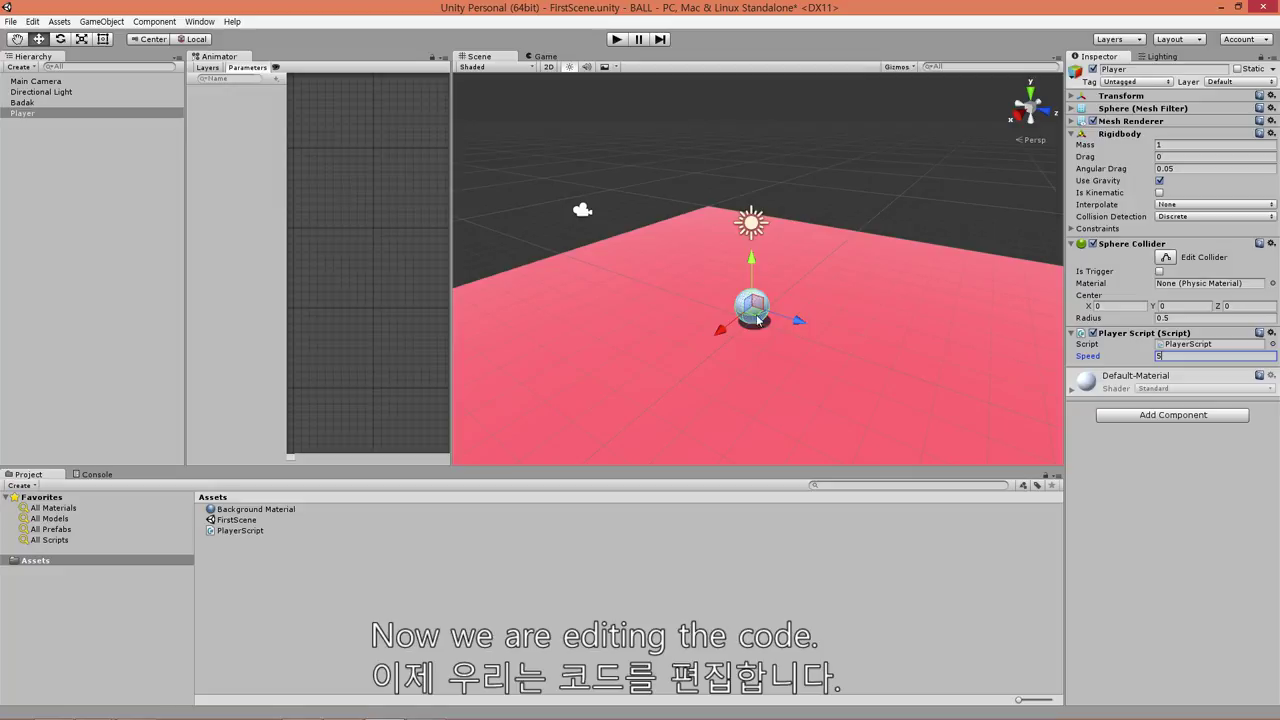
click(617, 40)
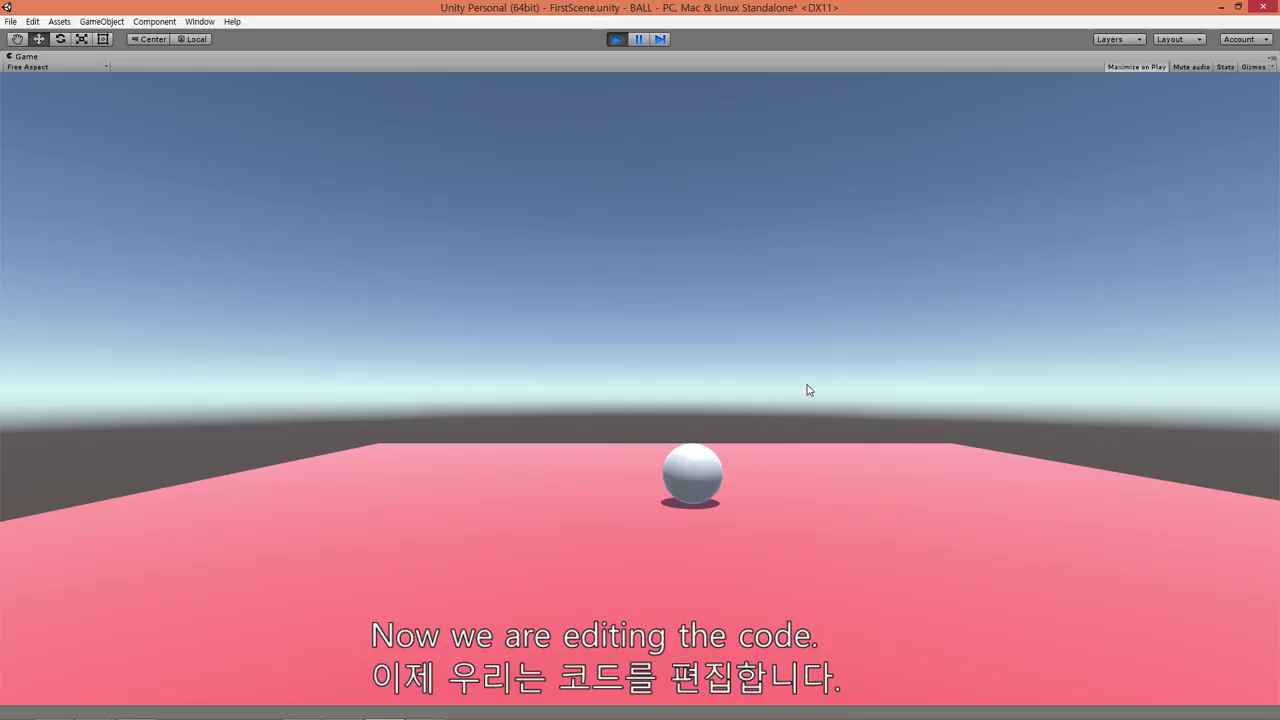
key(Left)
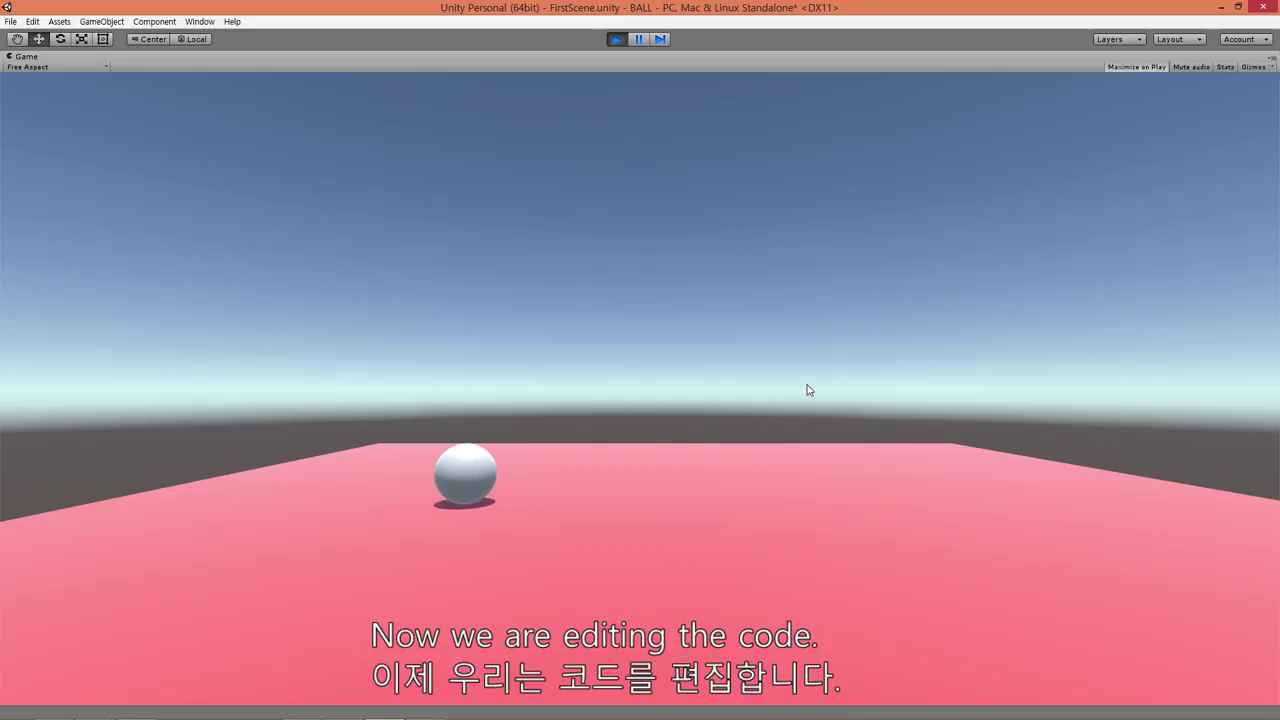
key(Down)
key(Right)
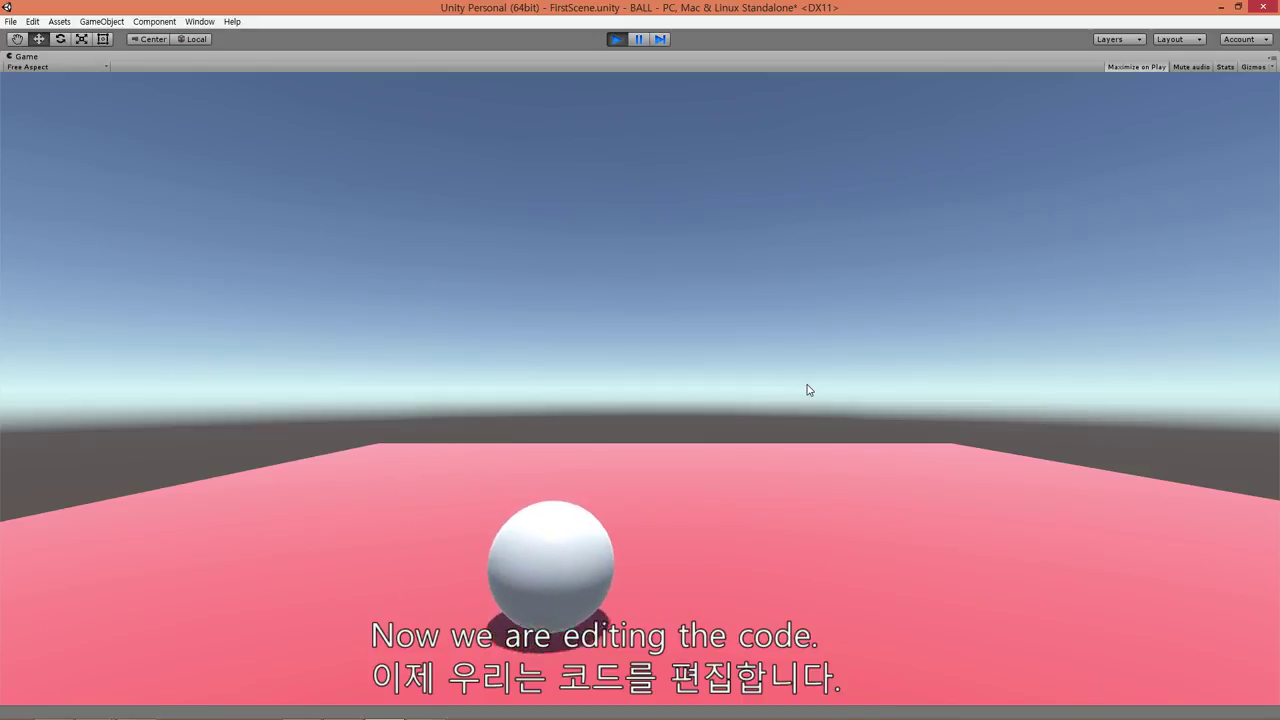
key(Up)
key(Left)
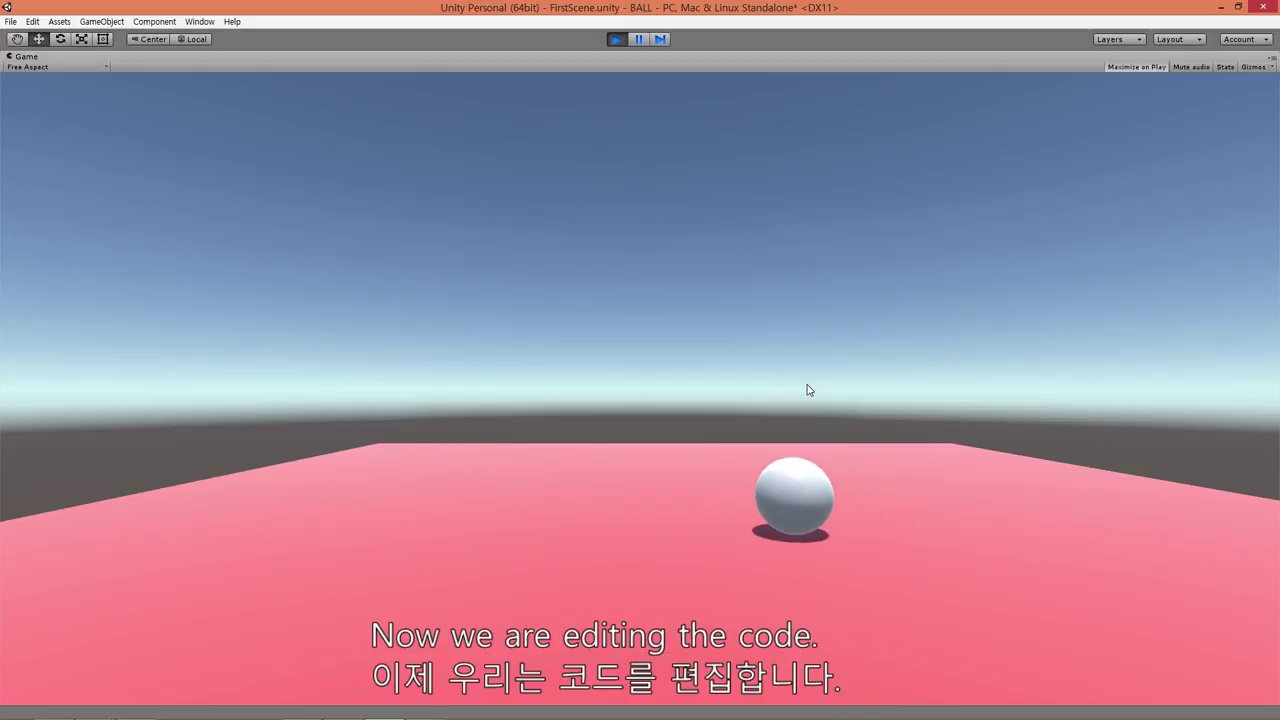
key(Left)
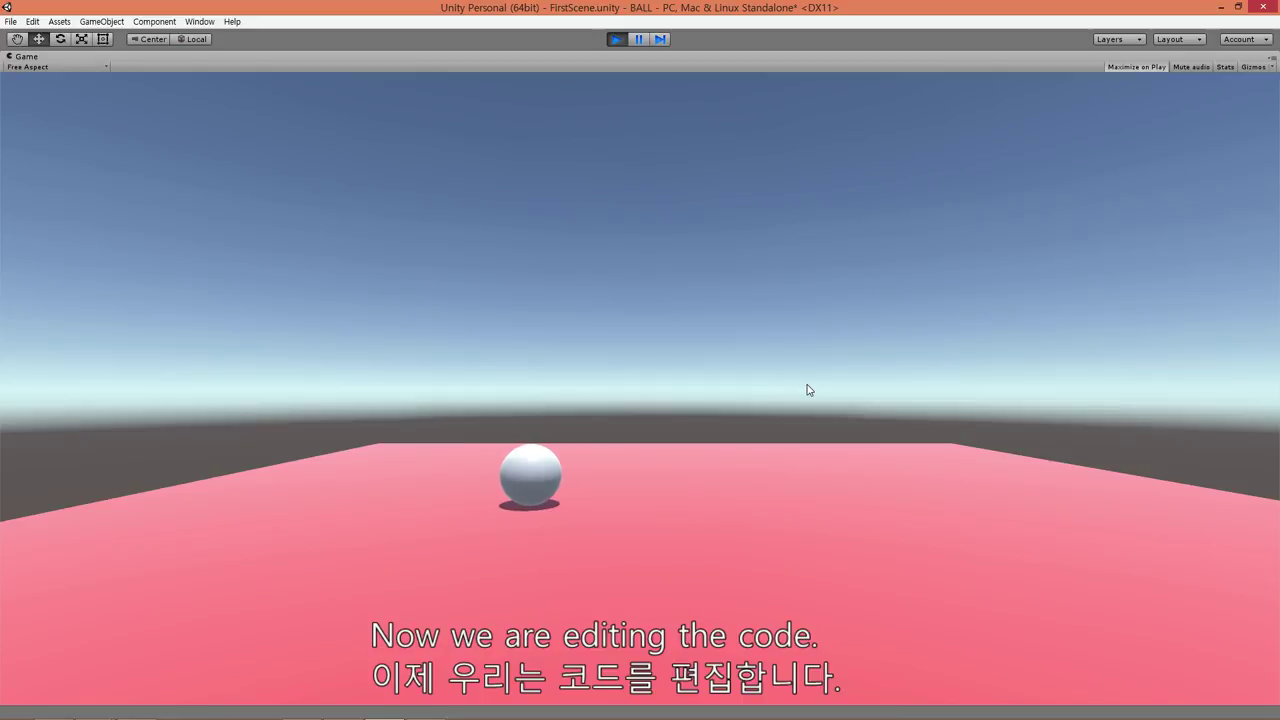
key(Left)
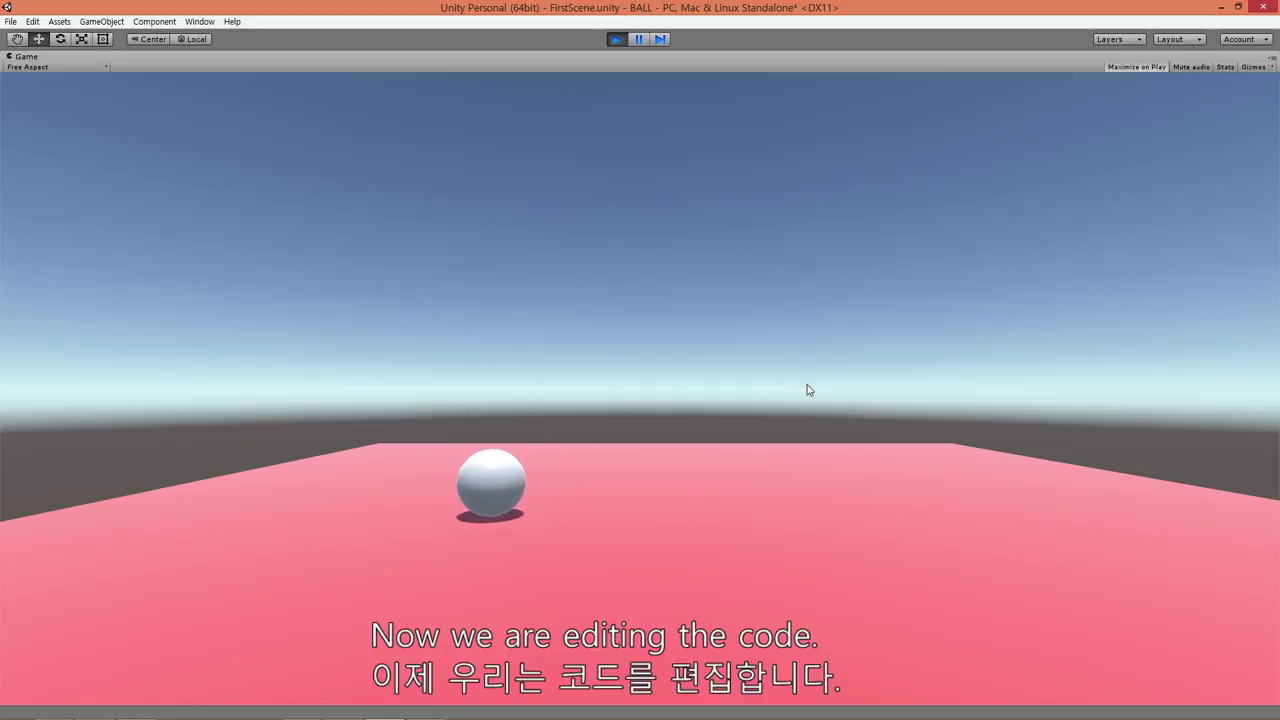
key(Right)
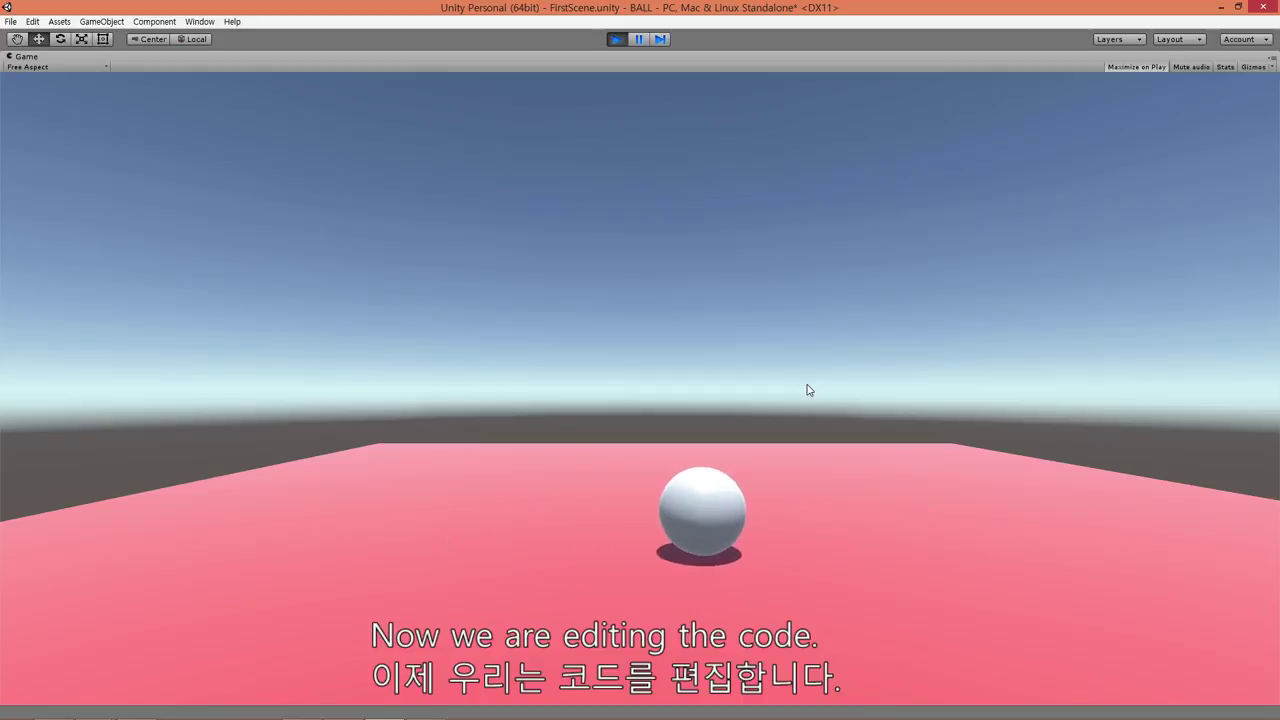
key(Left)
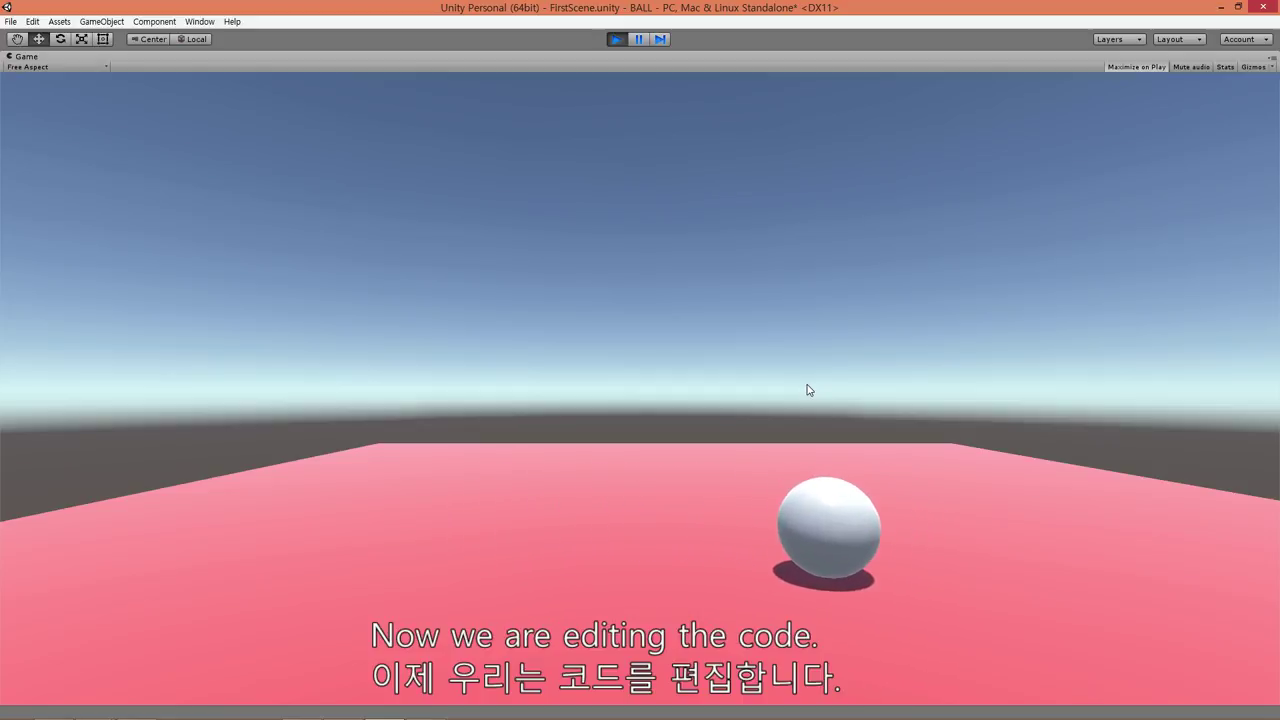
key(Right)
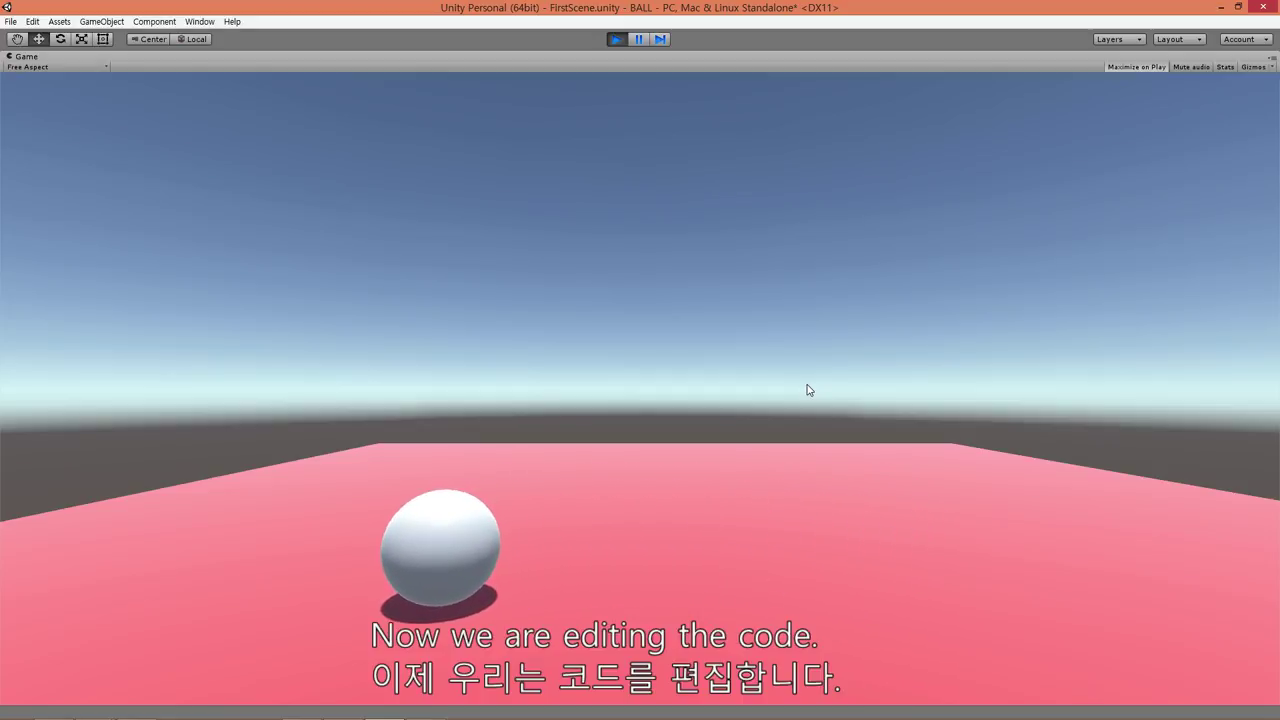
key(Up)
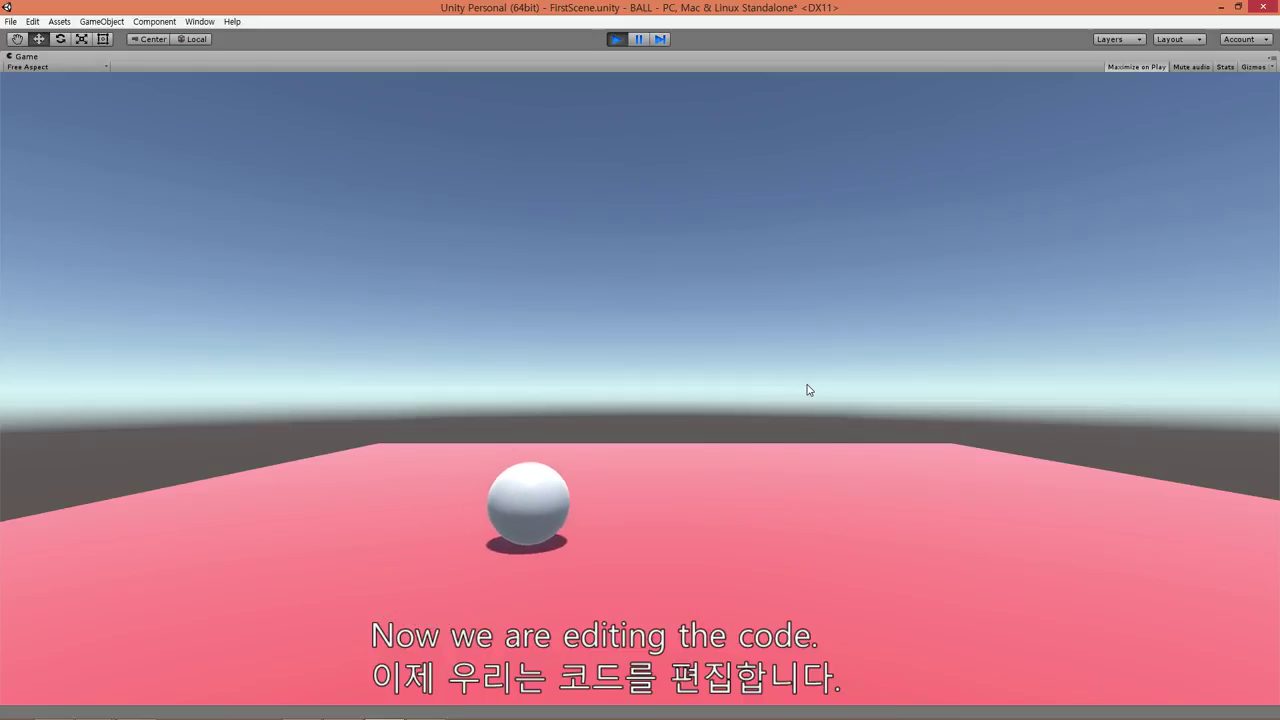
key(Left)
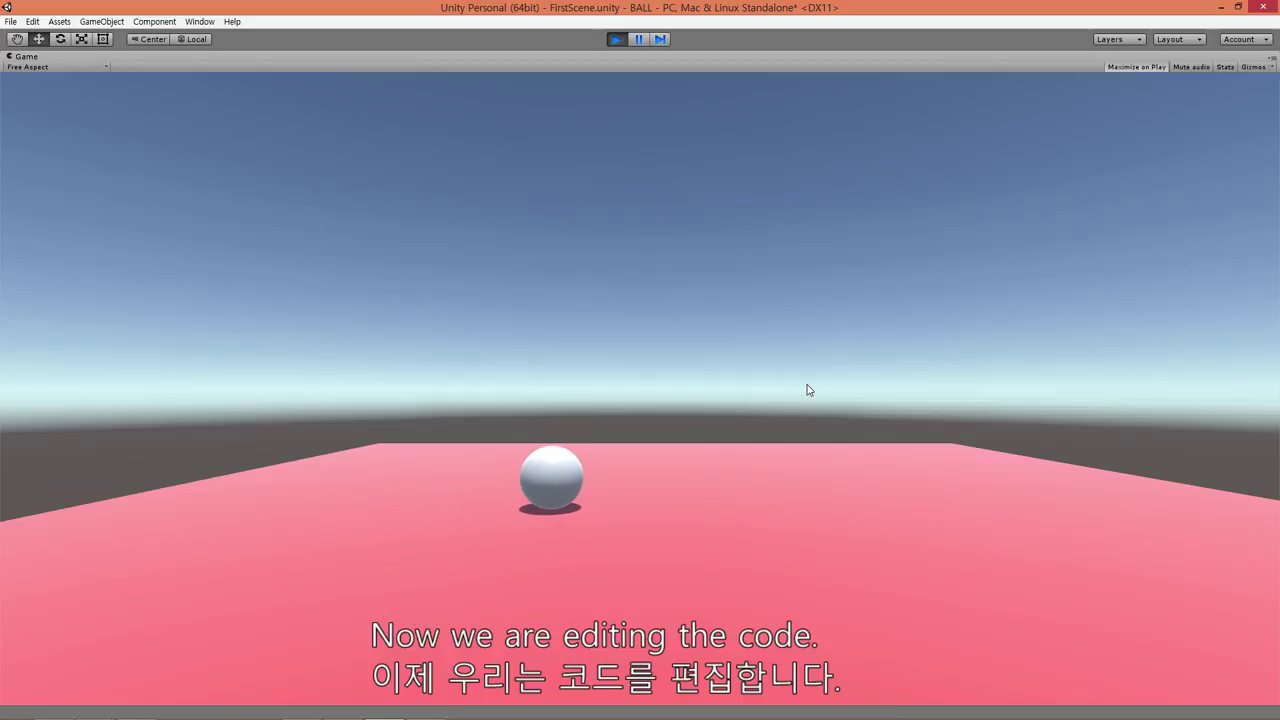
key(Down)
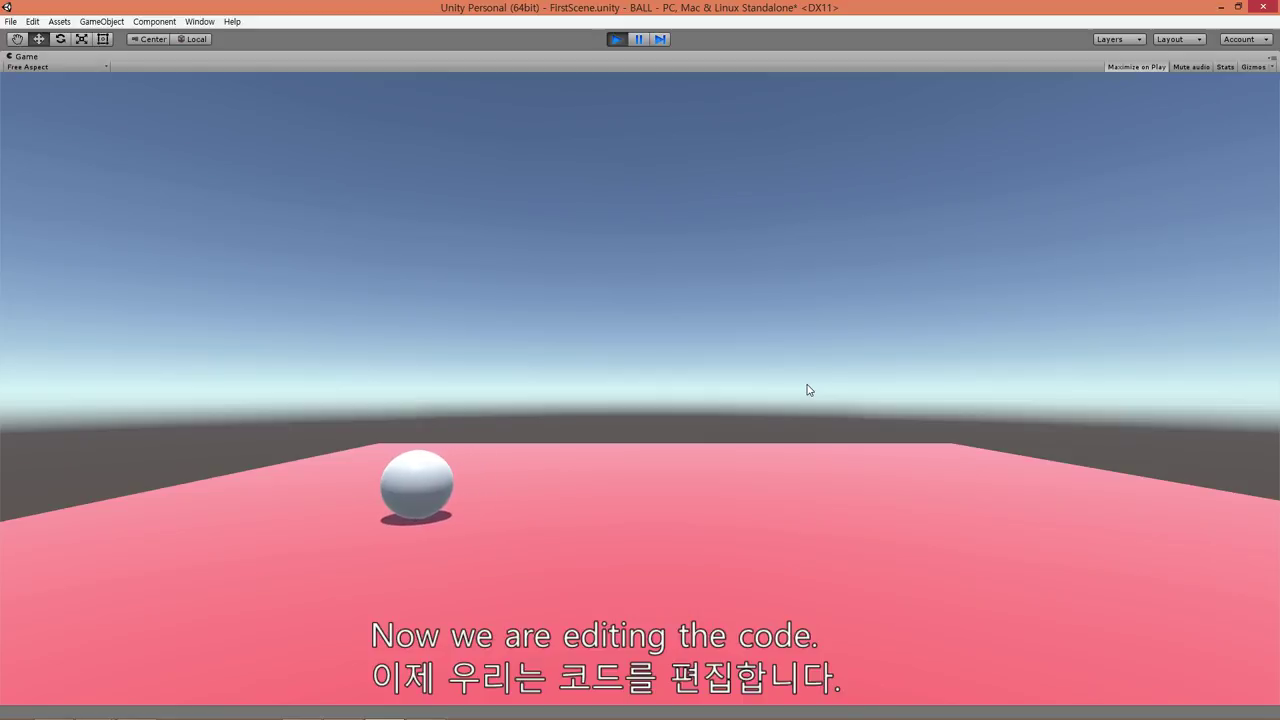
key(Right)
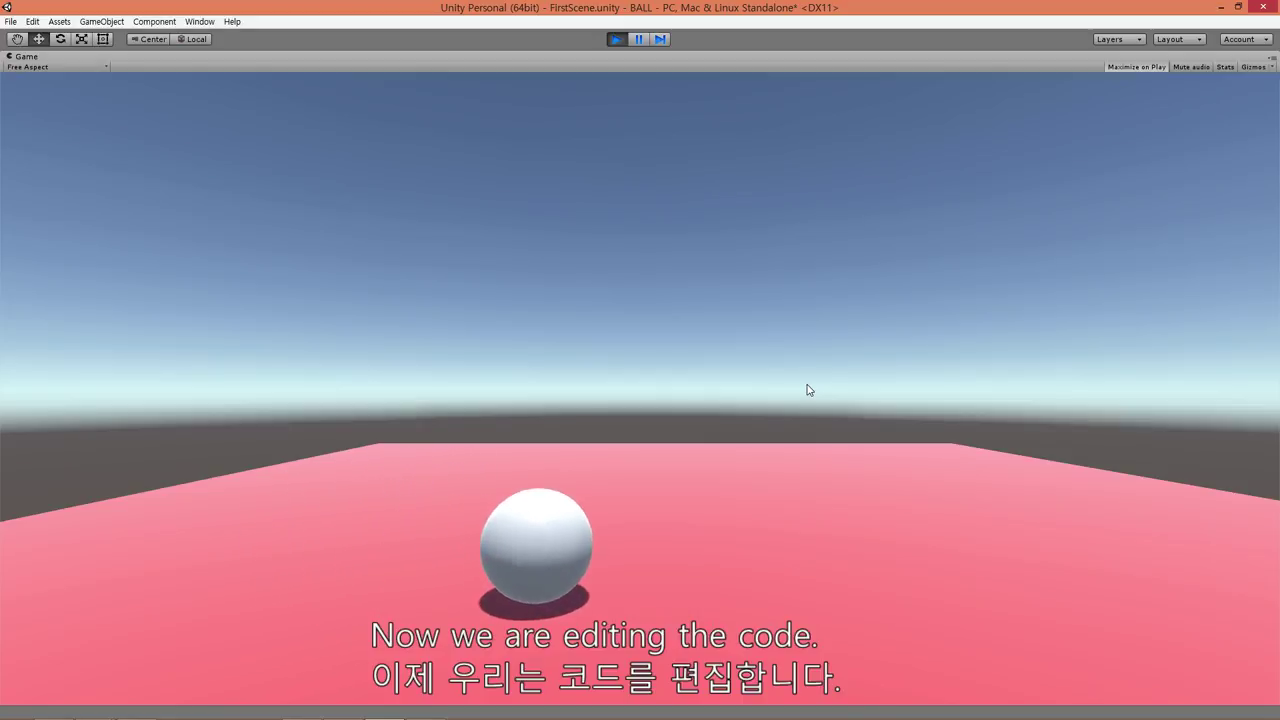
key(Left)
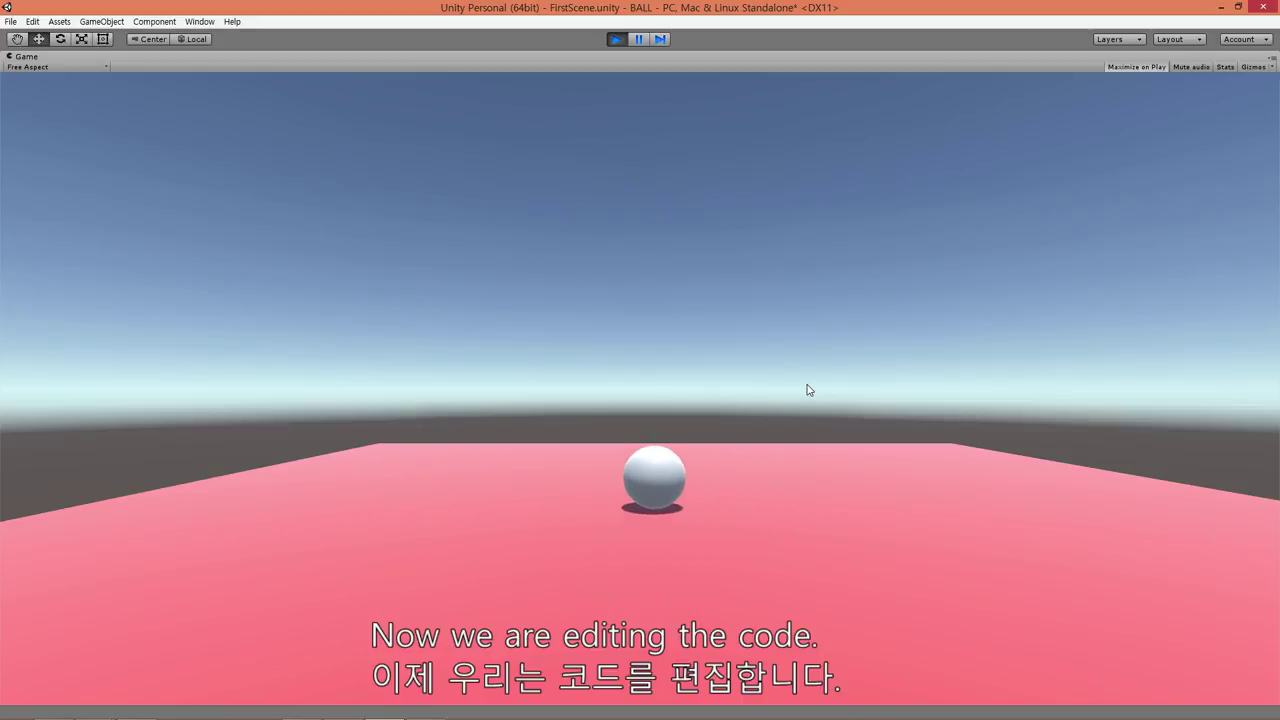
key(Down)
key(Right)
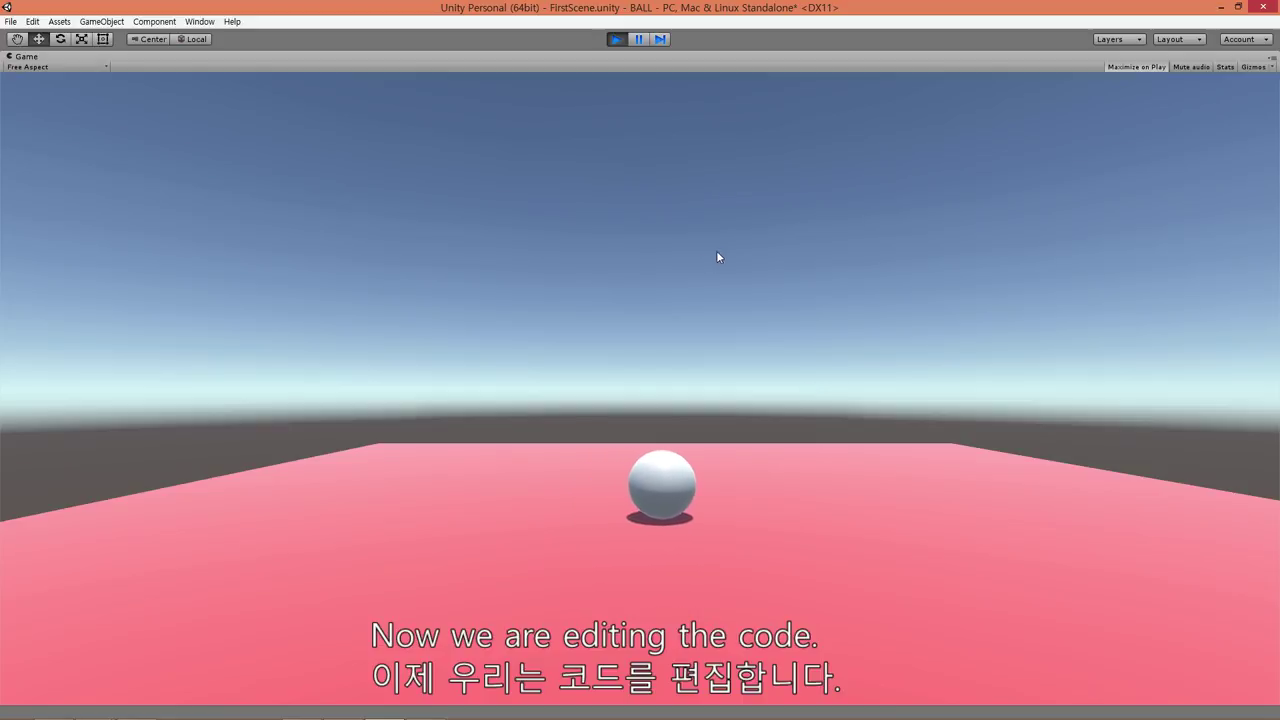
click(617, 40)
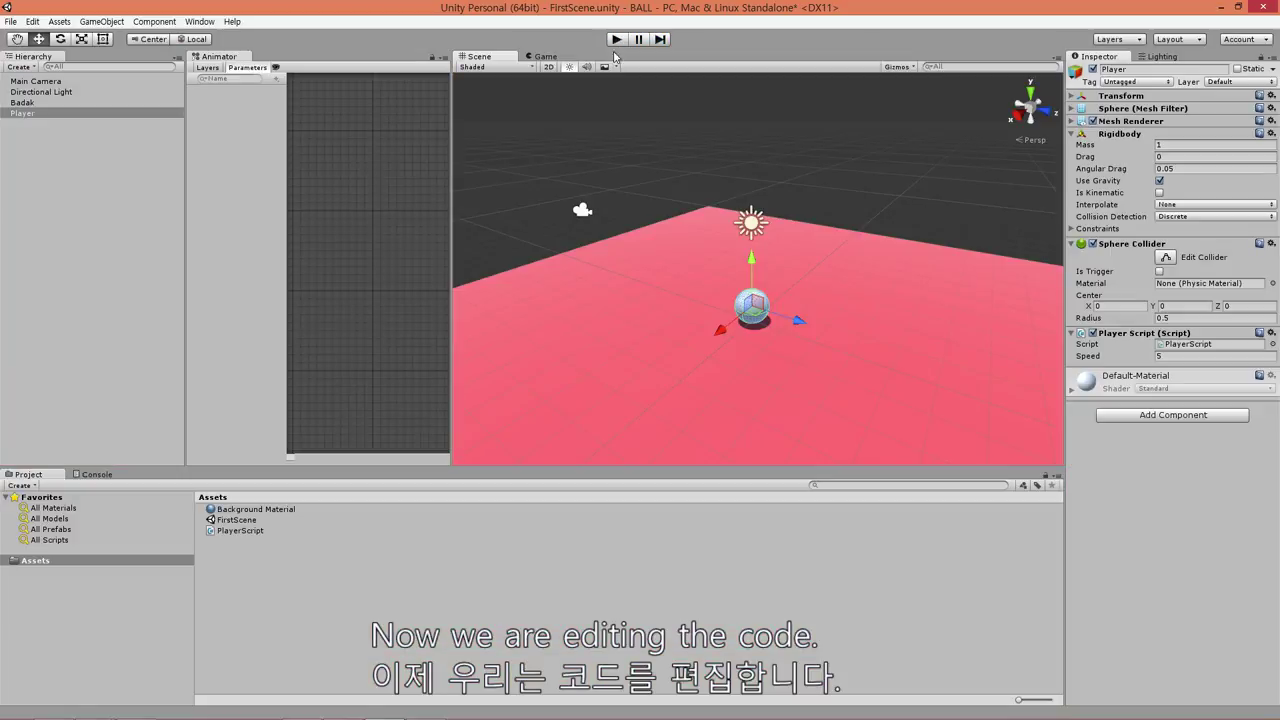